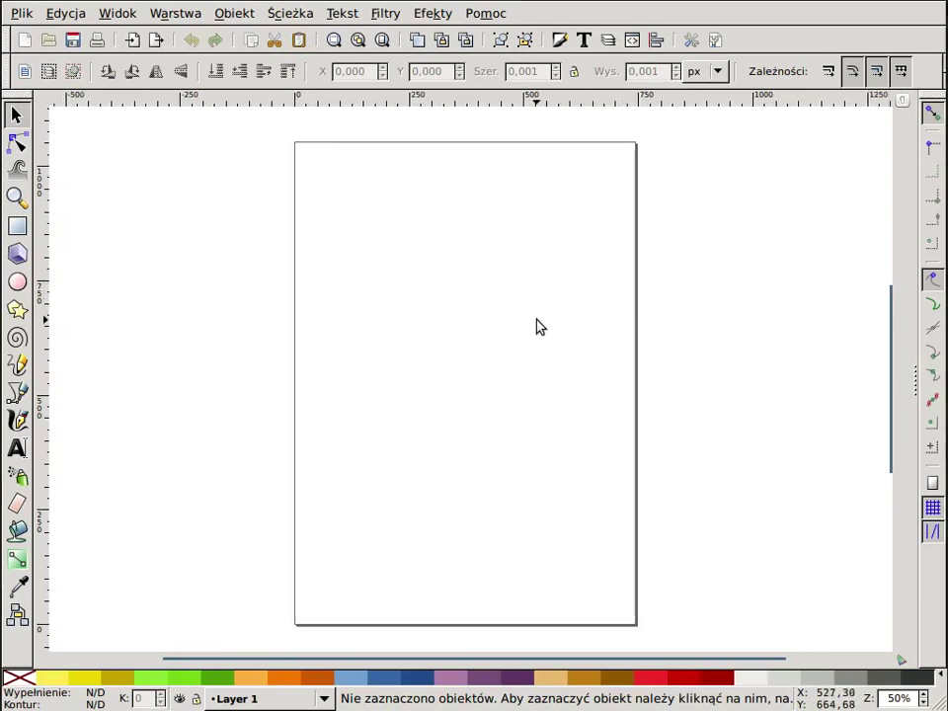
- Import rejon.png as an embedded image and drag it to X -258,70, Y 302,267 over the page
{"action": "left_click_drag", "start_coordinate": [535, 324], "coordinate": [679, 323]}
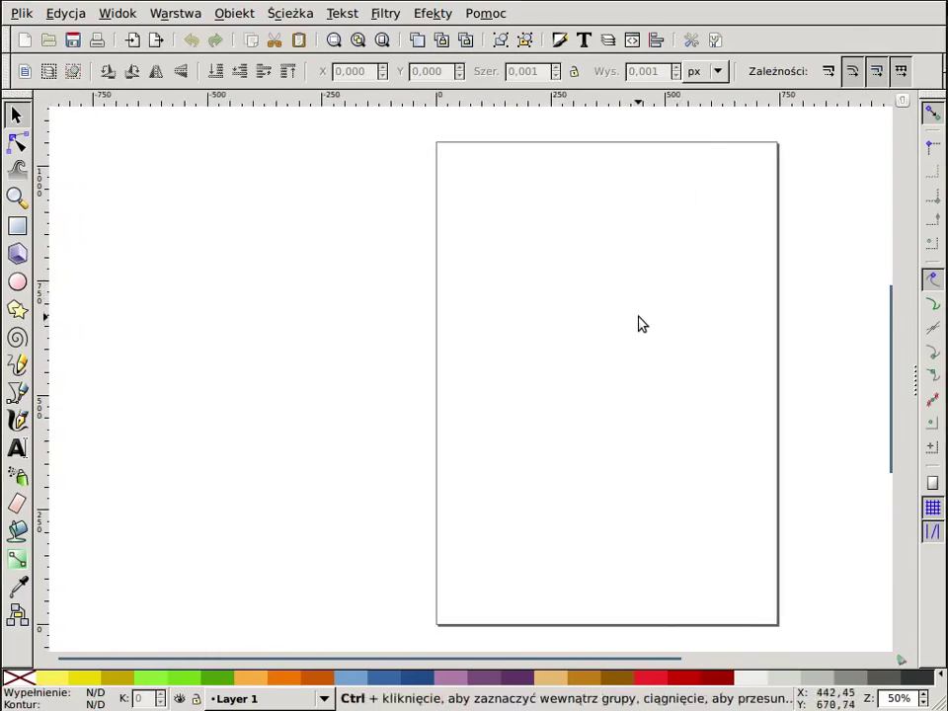
{"action": "key", "text": "ctrl+i"}
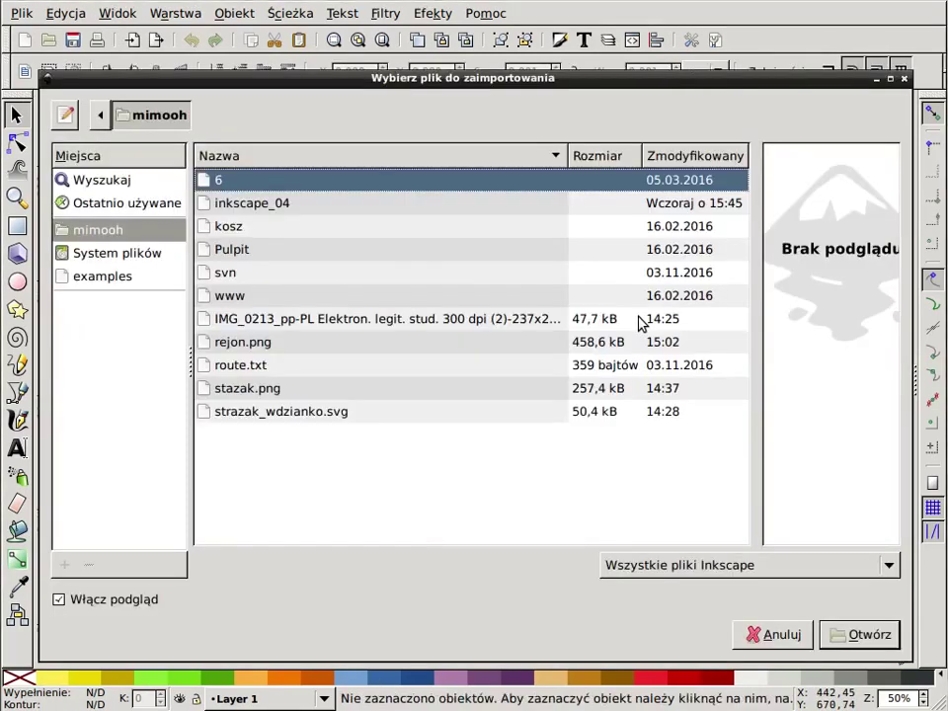
{"action": "left_click", "coordinate": [255, 342]}
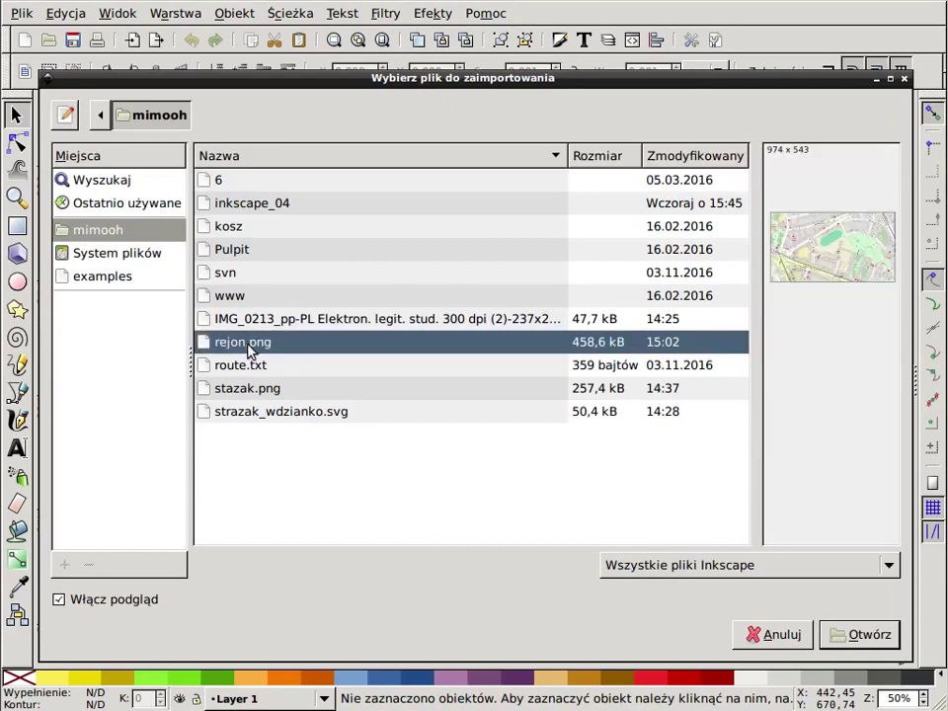
{"action": "left_click", "coordinate": [869, 635]}
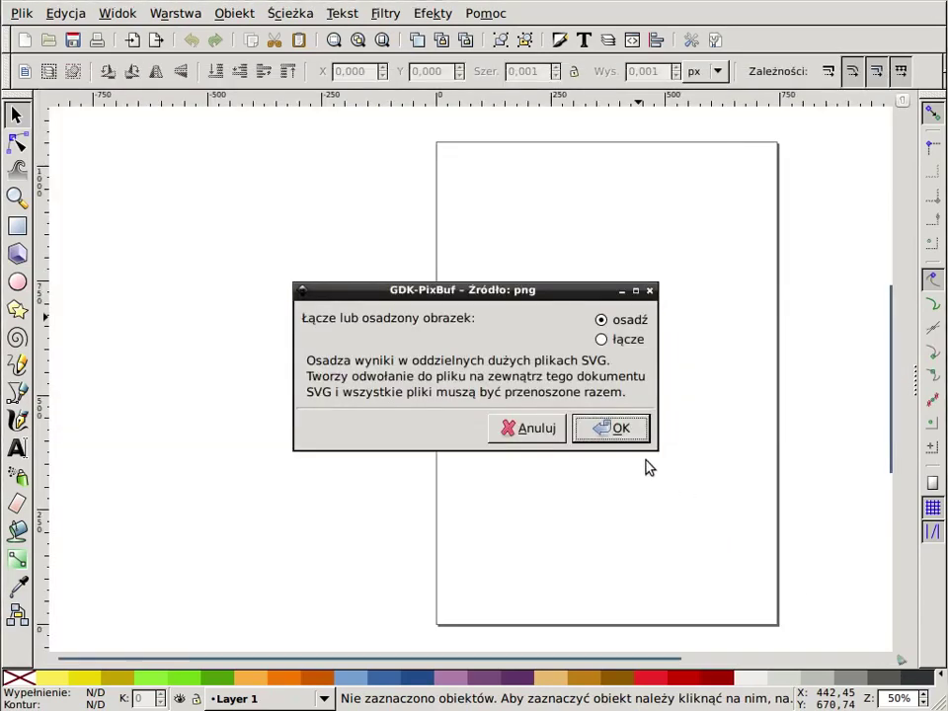
{"action": "left_click", "coordinate": [623, 436]}
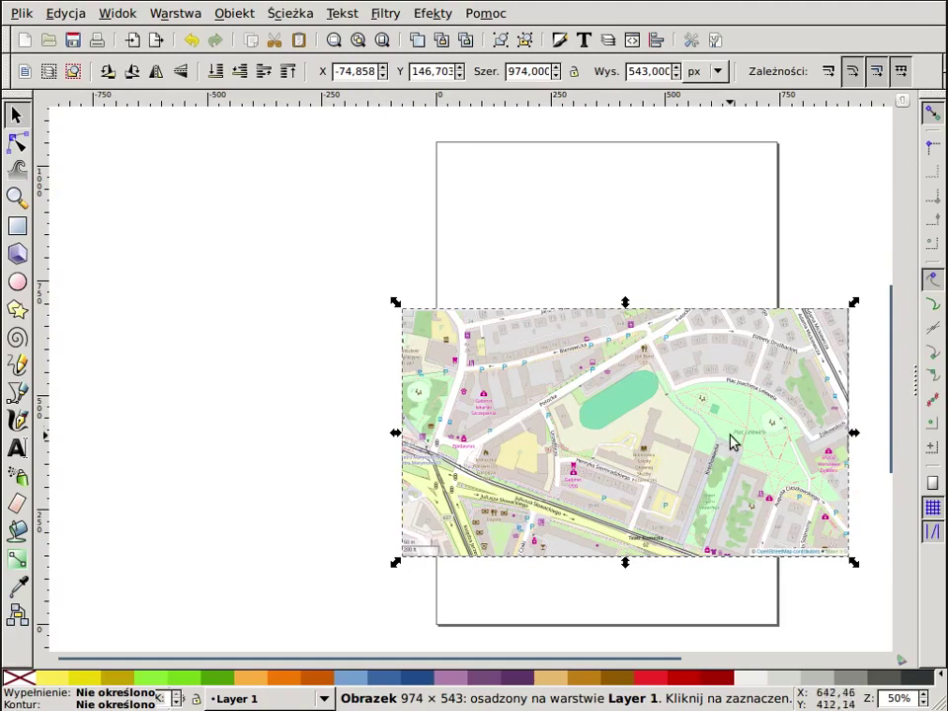
{"action": "left_click_drag", "start_coordinate": [732, 441], "coordinate": [648, 369]}
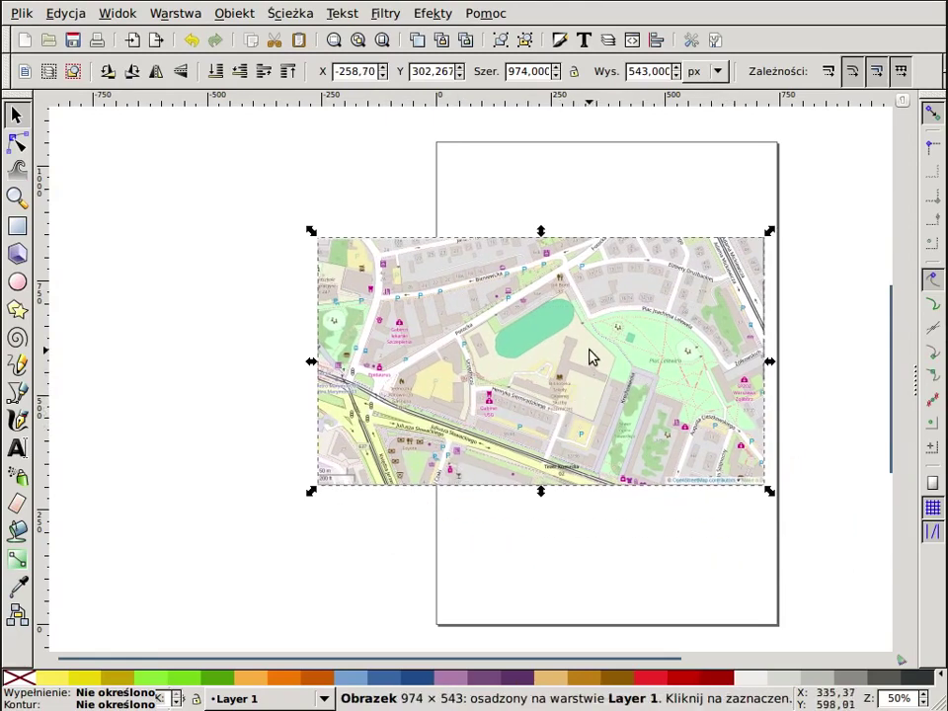
- Resize the page to fit the 974 × 543 map image via Document Properties
{"action": "left_click", "coordinate": [22, 14]}
{"action": "left_click", "coordinate": [170, 299]}
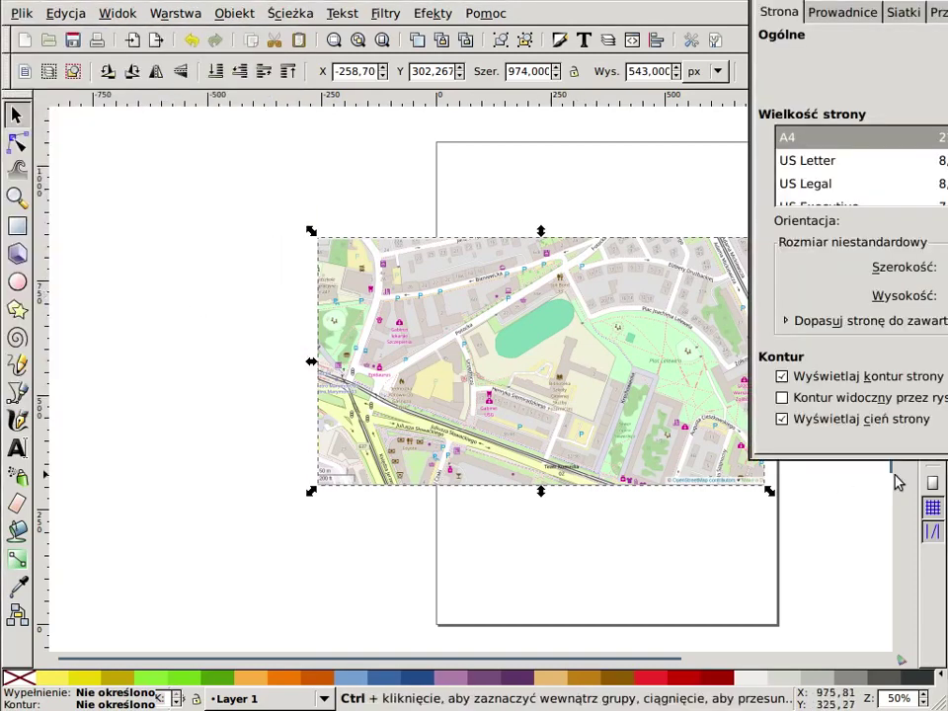
{"action": "left_click", "coordinate": [936, 321]}
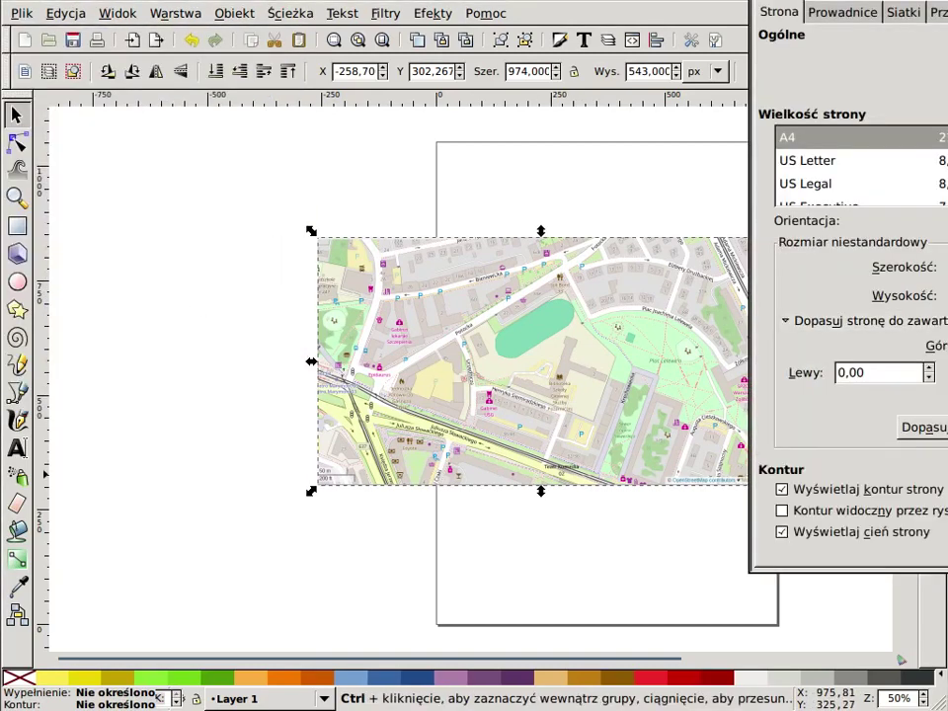
{"action": "left_click", "coordinate": [923, 427]}
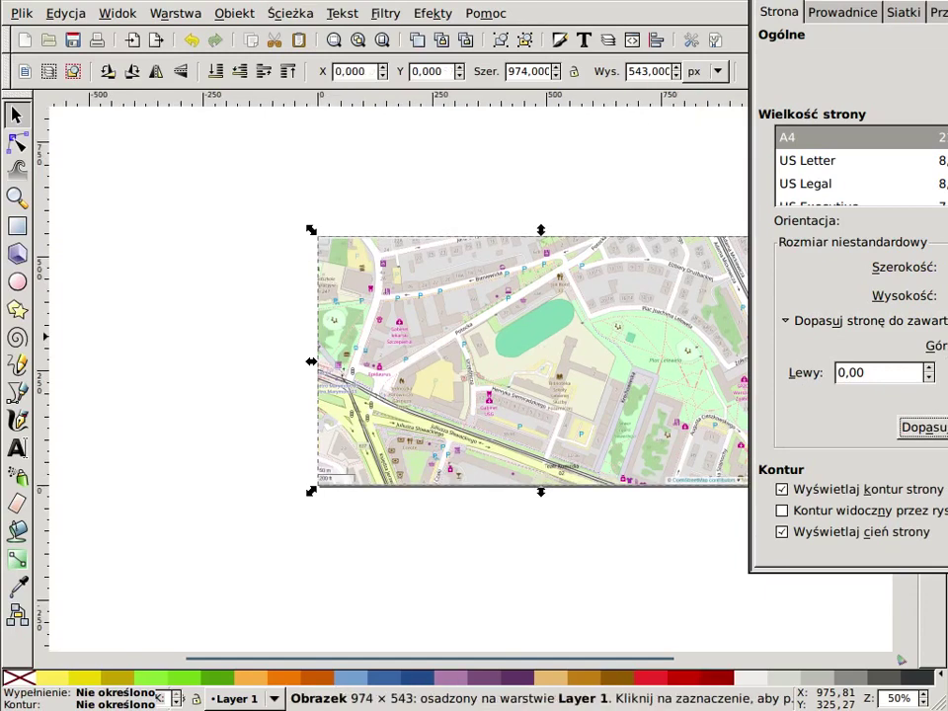
{"action": "key", "text": "ctrl+shift+d"}
- Undo an accidental map move, reselect the map and lock Layer 1
{"action": "left_click", "coordinate": [768, 470]}
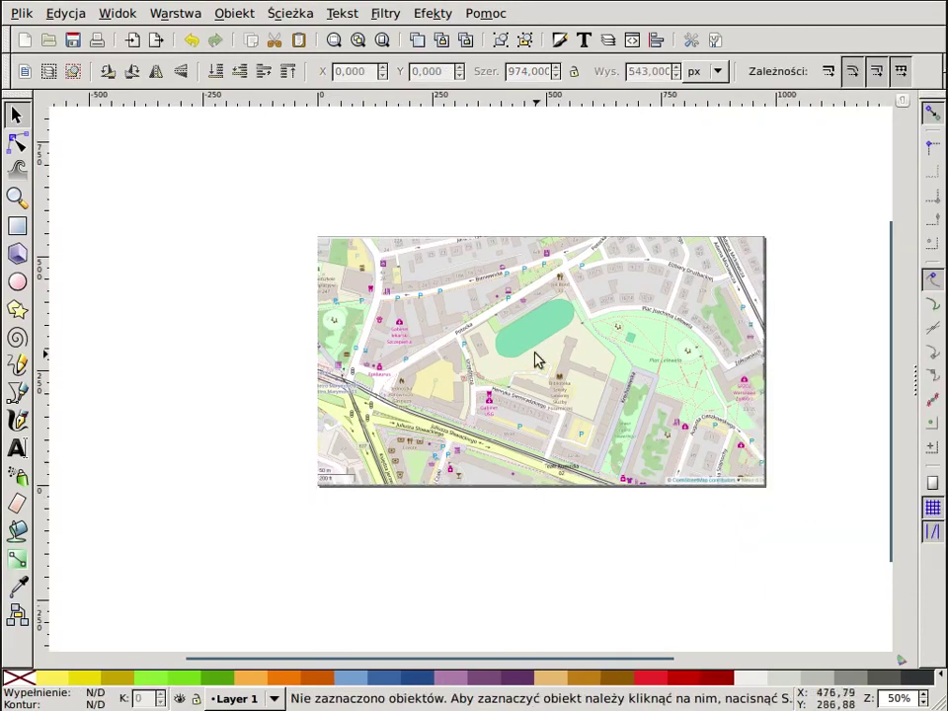
{"action": "mouse_move", "coordinate": [534, 360]}
{"action": "left_mouse_down"}
{"action": "mouse_move", "coordinate": [561, 394]}
{"action": "mouse_move", "coordinate": [544, 376]}
{"action": "mouse_move", "coordinate": [531, 427]}
{"action": "left_mouse_up"}
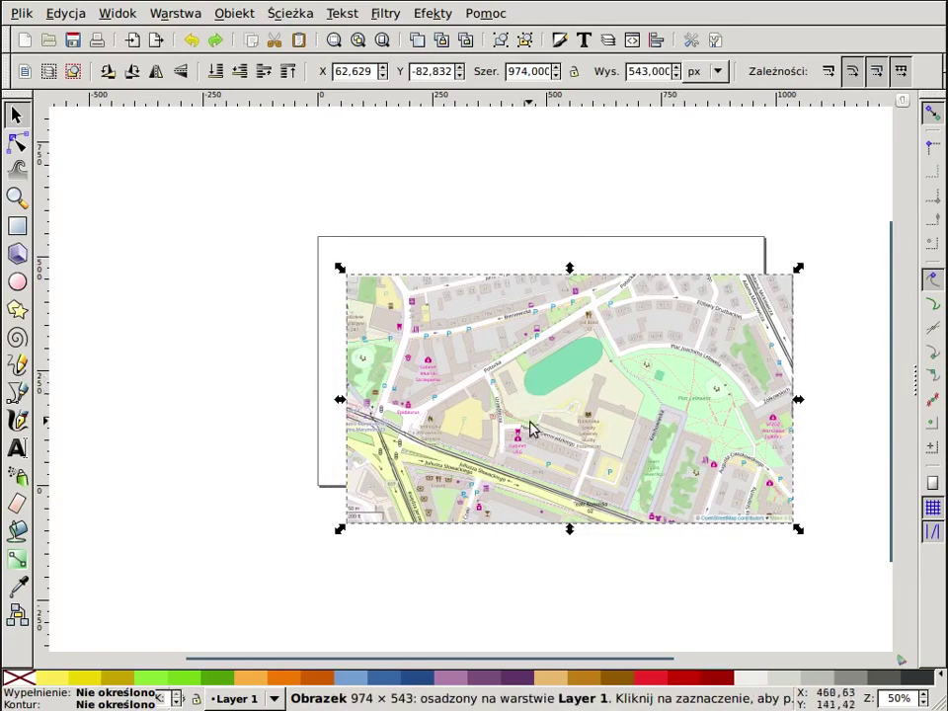
{"action": "key", "text": "ctrl+z"}
{"action": "key", "text": "ctrl+z"}
{"action": "left_click", "coordinate": [504, 495]}
{"action": "left_click", "coordinate": [520, 451]}
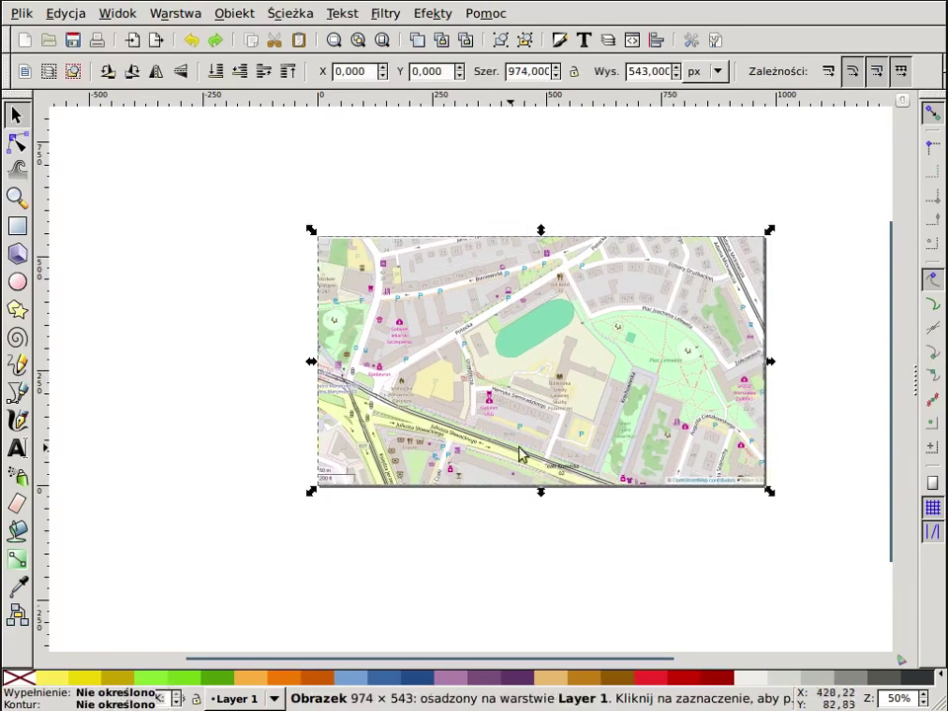
{"action": "left_click", "coordinate": [196, 699]}
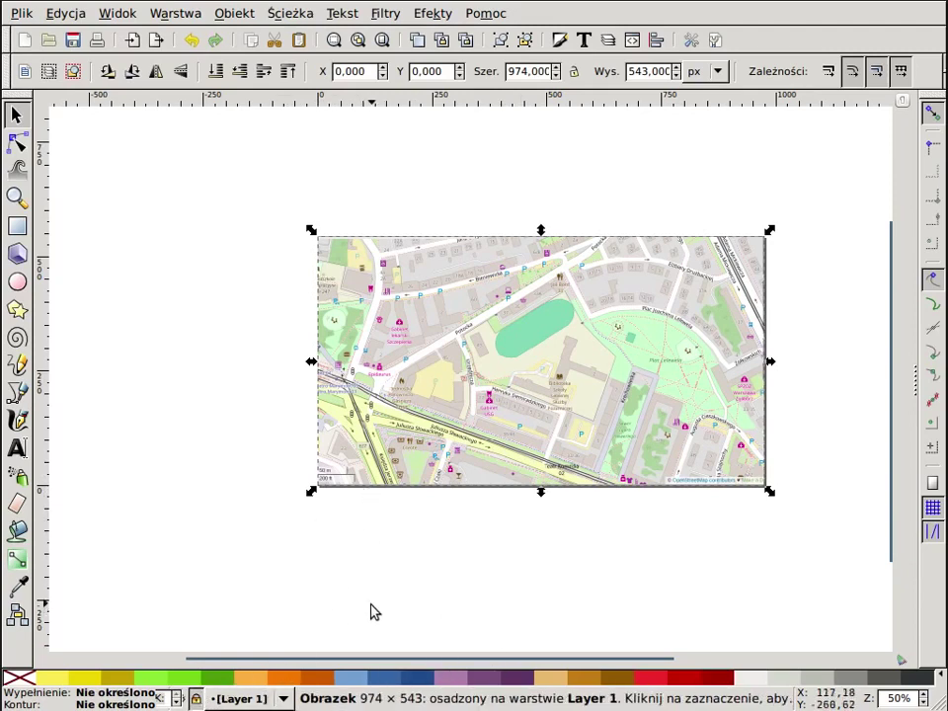
- Add a new layer named Warstwa1 above the map layer and zoom in on the map
{"action": "left_click", "coordinate": [179, 16]}
{"action": "left_click", "coordinate": [198, 37]}
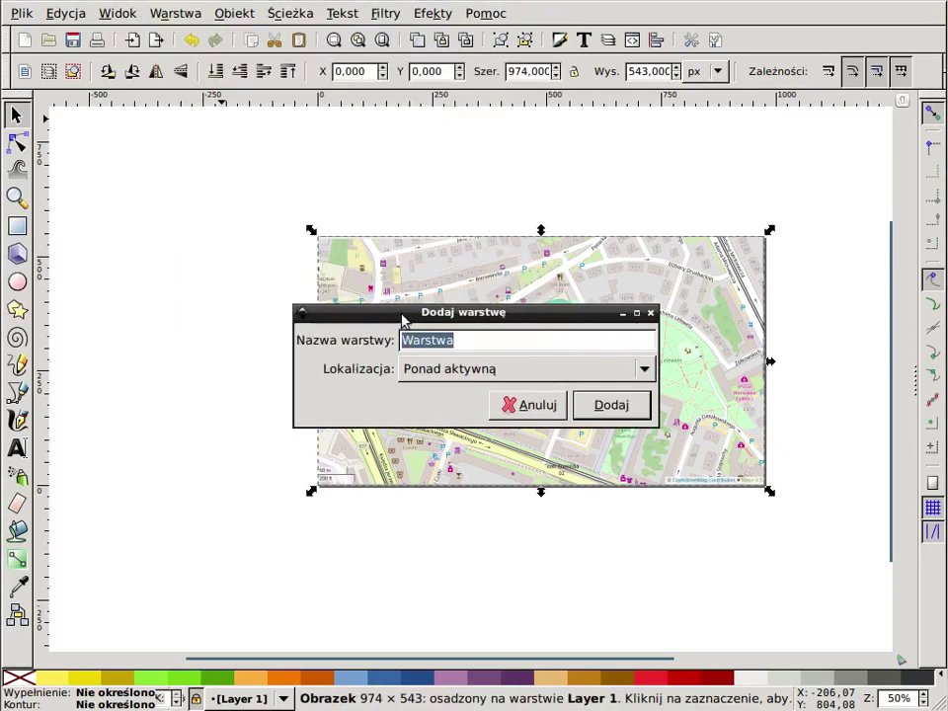
{"action": "key", "text": "End"}
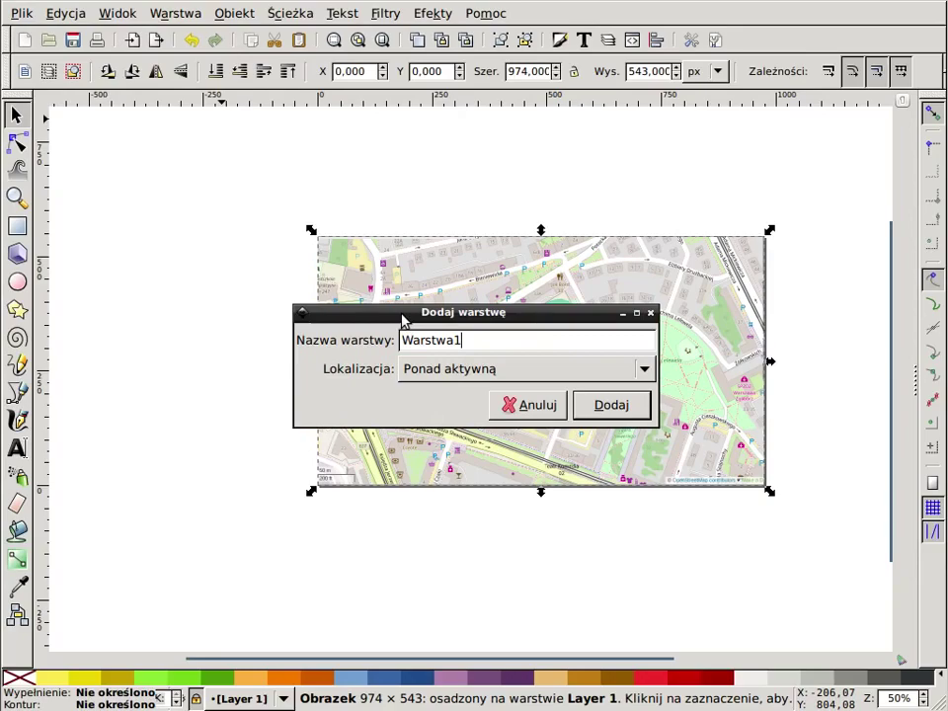
{"action": "left_click", "coordinate": [613, 407]}
{"action": "scroll", "coordinate": [440, 358], "scroll_direction": "up", "scroll_amount": 2}
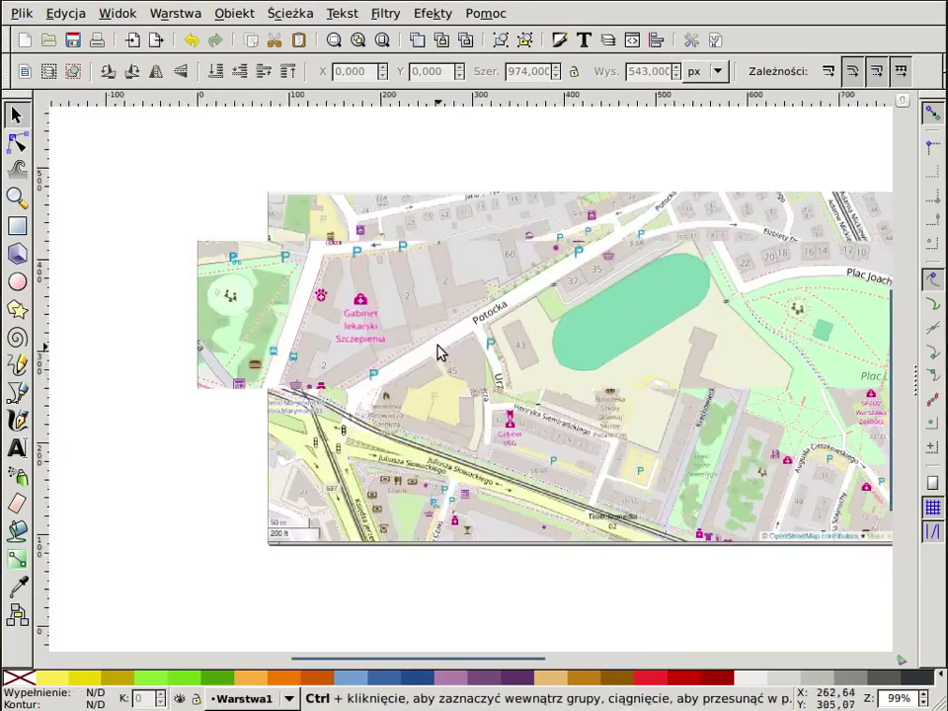
{"action": "scroll", "coordinate": [518, 391], "scroll_direction": "up", "scroll_amount": 1}
{"action": "scroll", "coordinate": [595, 412], "scroll_direction": "up", "scroll_amount": 2}
{"action": "scroll", "coordinate": [553, 407], "scroll_direction": "right", "scroll_amount": 2}
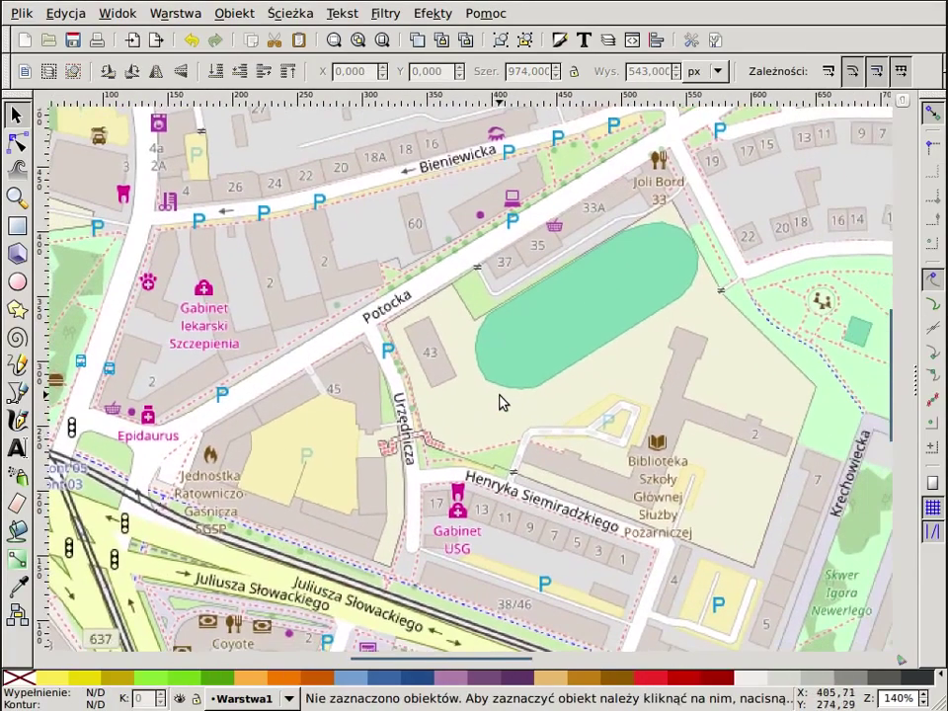
{"action": "scroll", "coordinate": [498, 401], "scroll_direction": "down", "scroll_amount": 1}
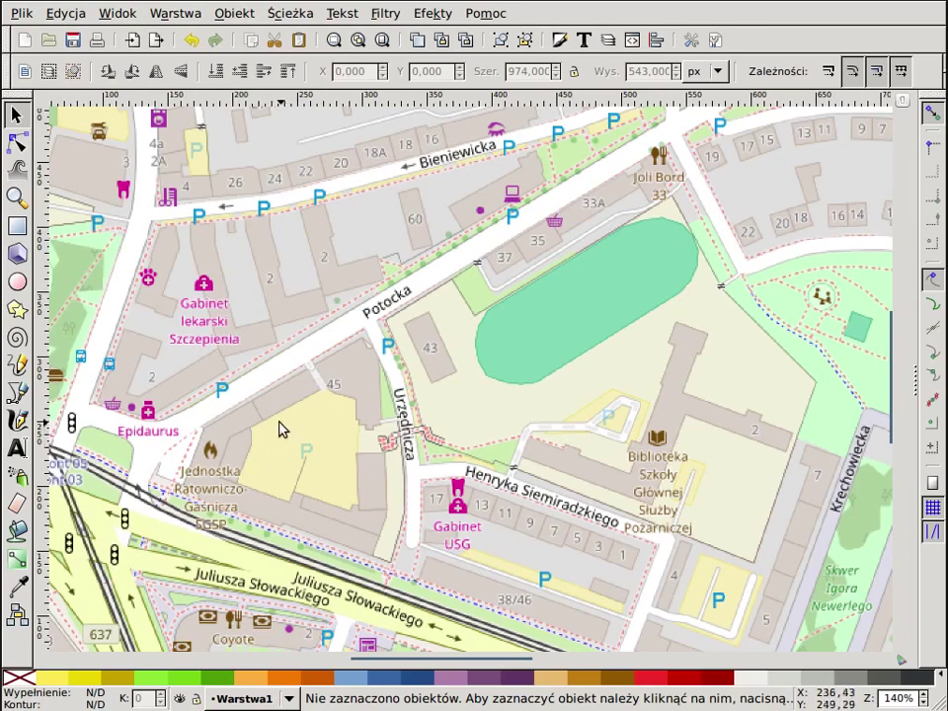
- Trace a closed polygon around the fire station block beside Urzędnicza
{"action": "key", "text": "b"}
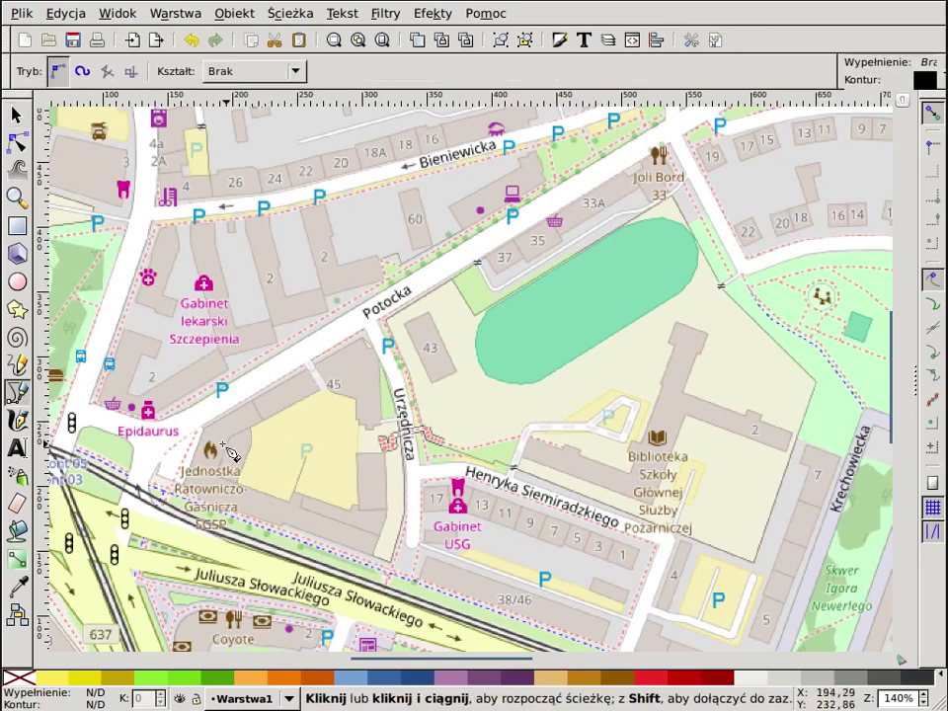
{"action": "left_click", "coordinate": [201, 427]}
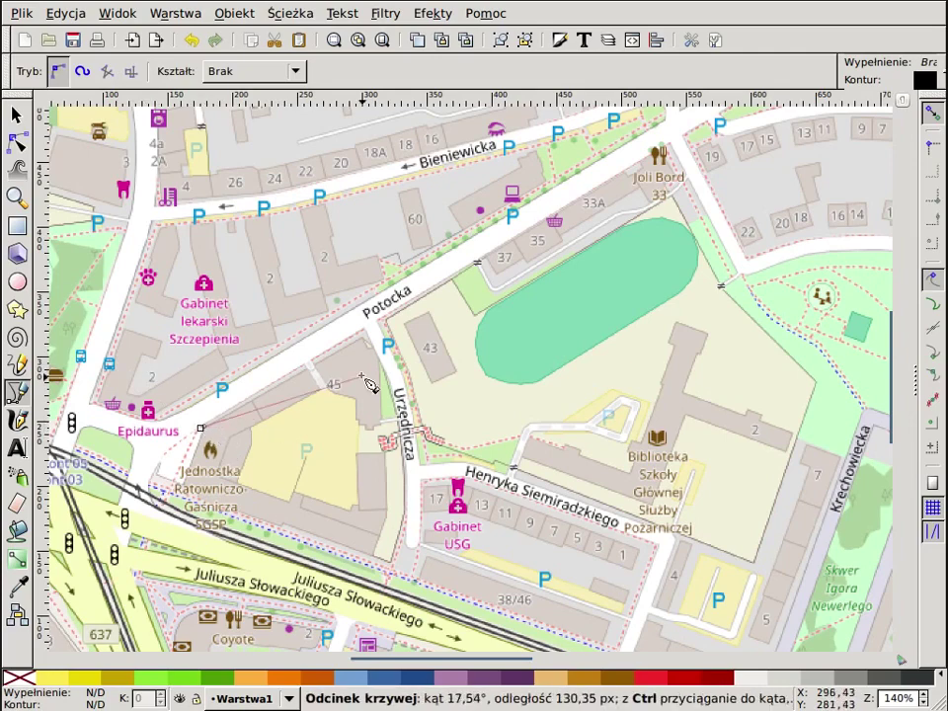
{"action": "left_click", "coordinate": [382, 369]}
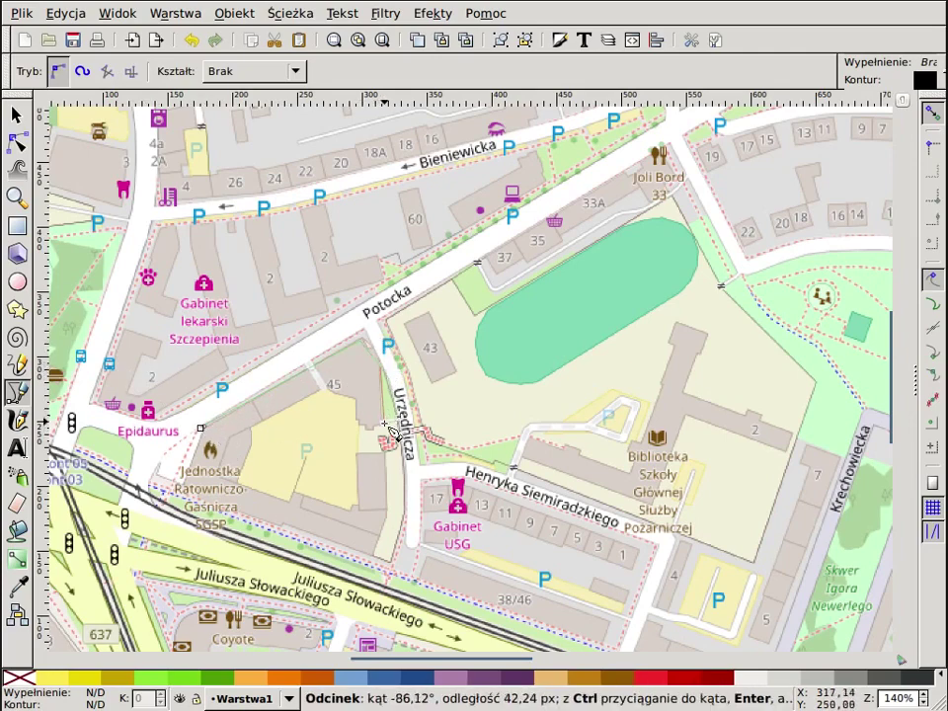
{"action": "left_click", "coordinate": [382, 424]}
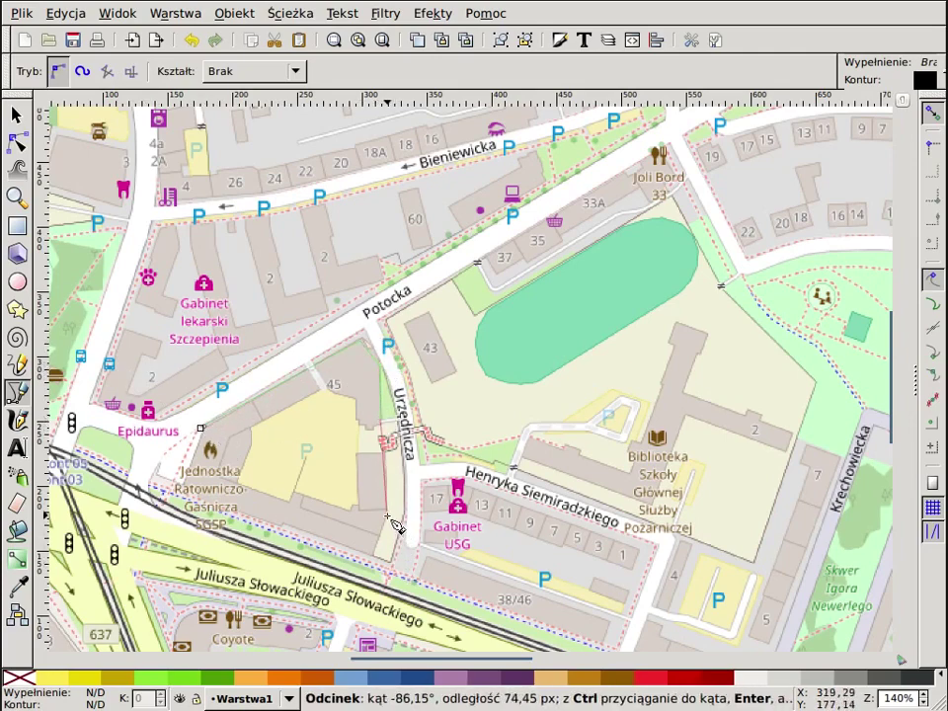
{"action": "left_click", "coordinate": [392, 525]}
{"action": "left_click", "coordinate": [374, 564]}
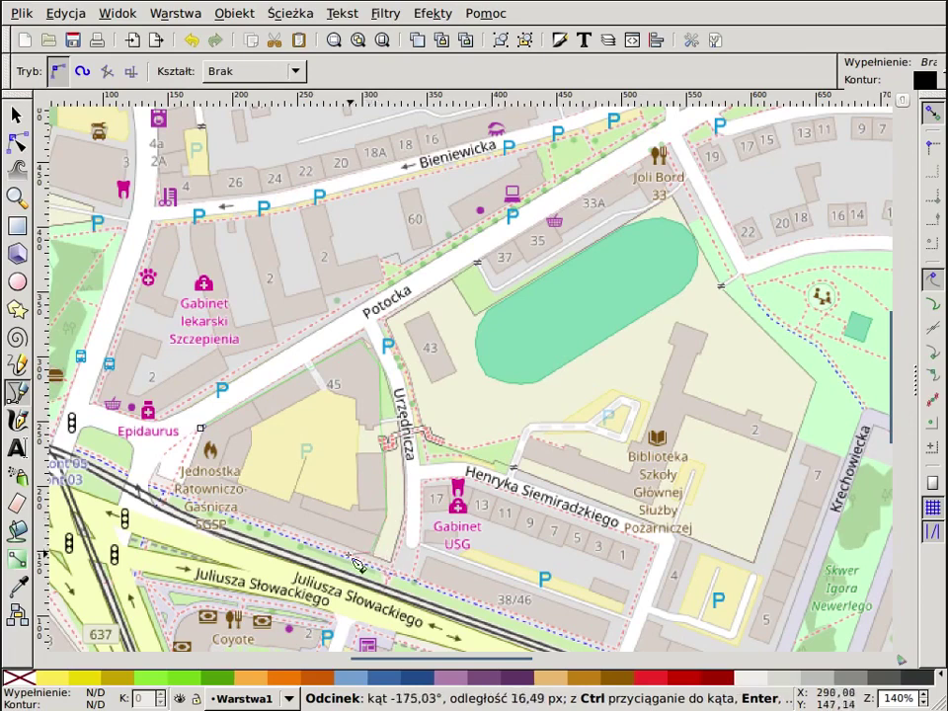
{"action": "left_click", "coordinate": [182, 495]}
{"action": "left_click", "coordinate": [200, 430]}
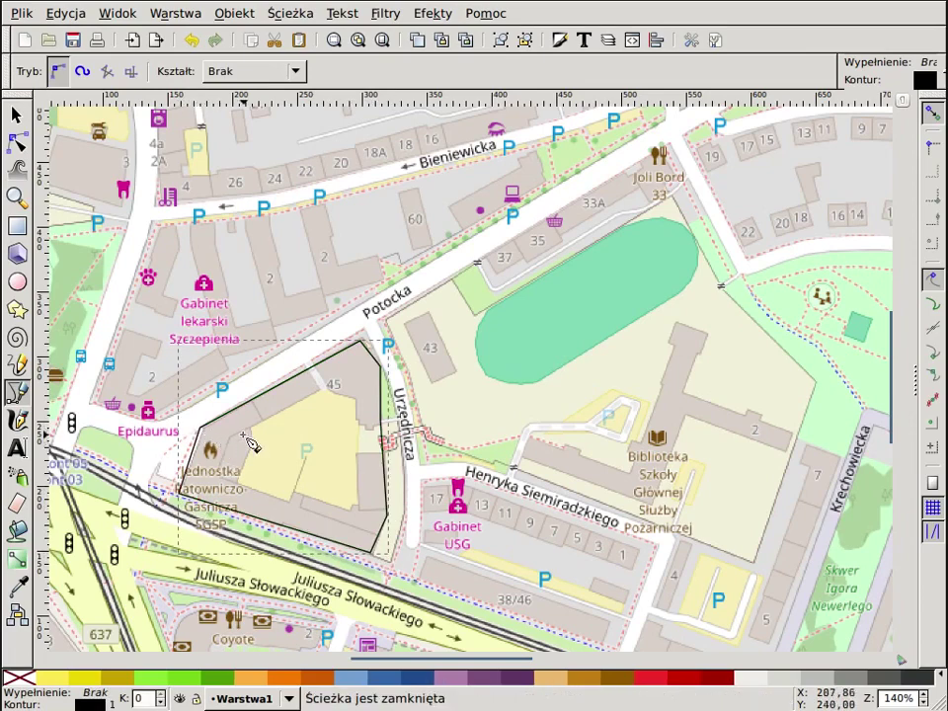
- Style the polygon red at 60% opacity with no outline
{"action": "left_click", "coordinate": [382, 684]}
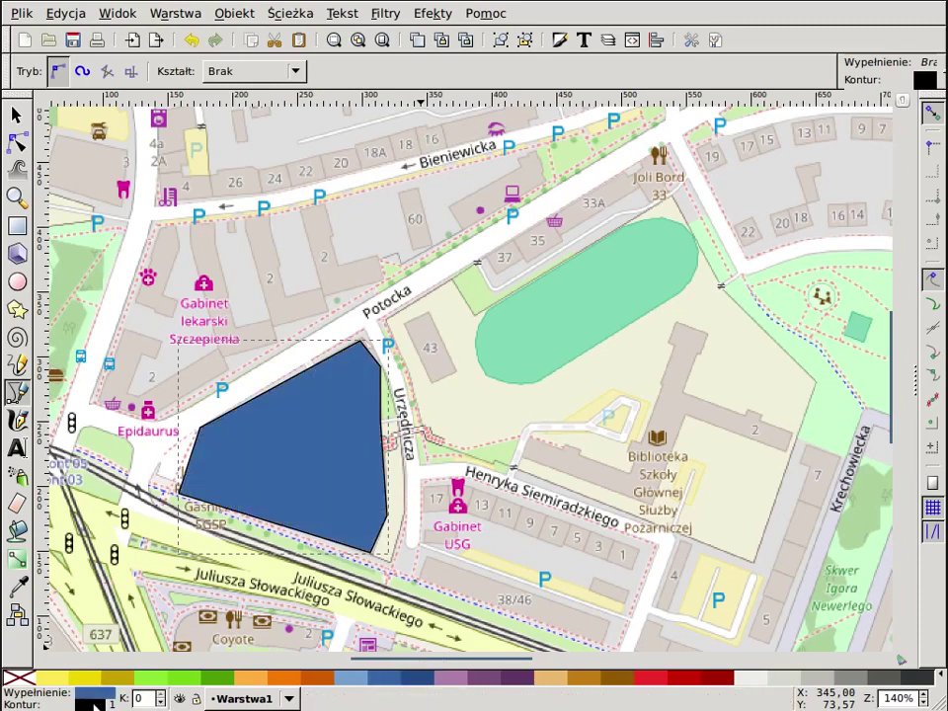
{"action": "middle_click", "coordinate": [86, 702]}
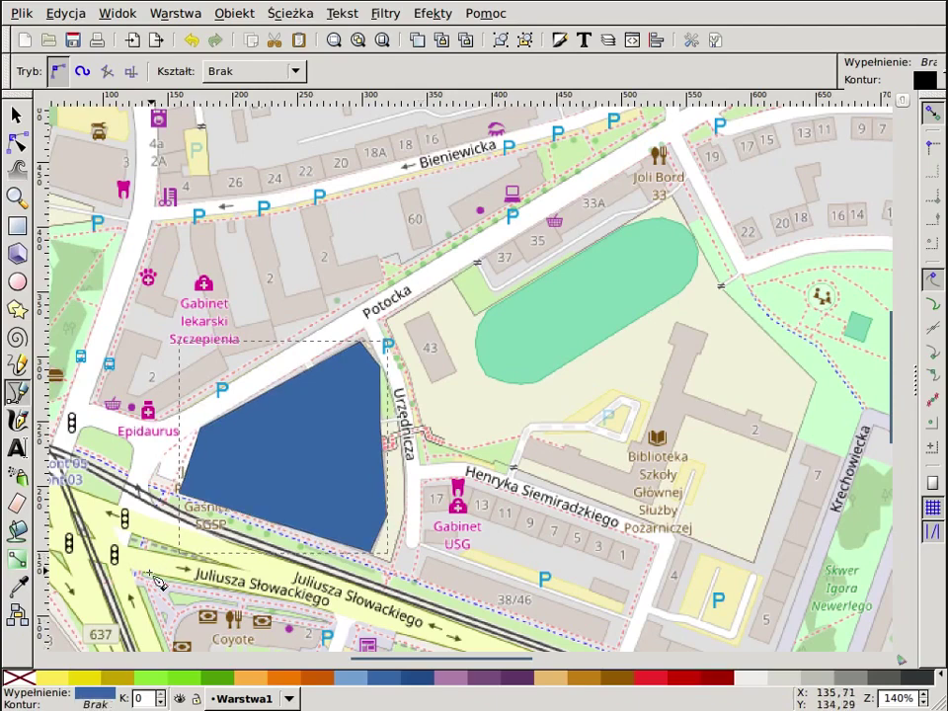
{"action": "left_click", "coordinate": [161, 702]}
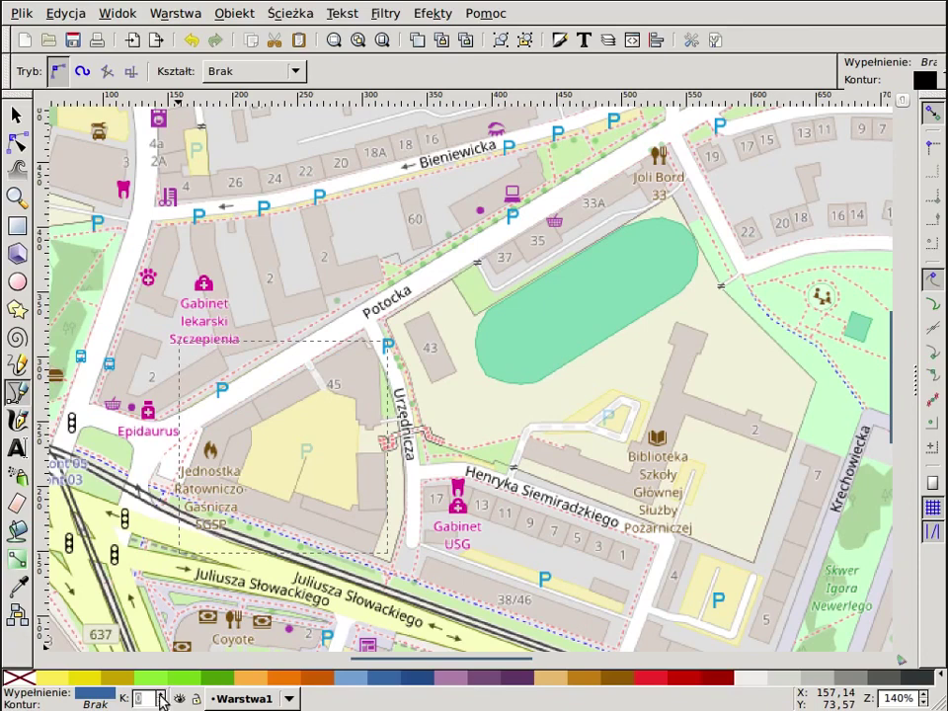
{"action": "left_click", "coordinate": [163, 695]}
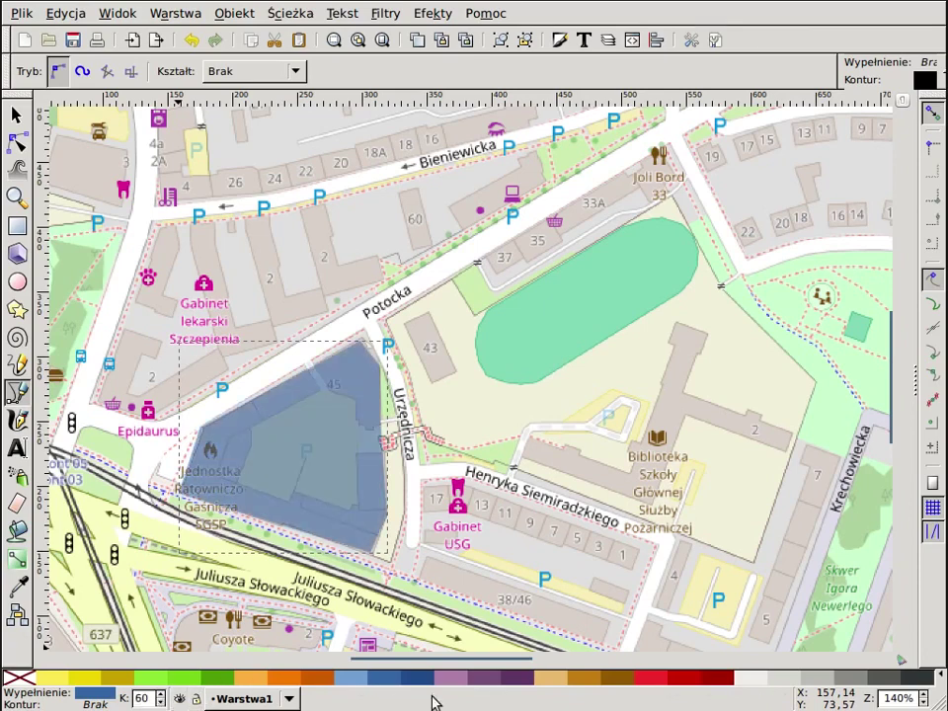
{"action": "left_click", "coordinate": [681, 677]}
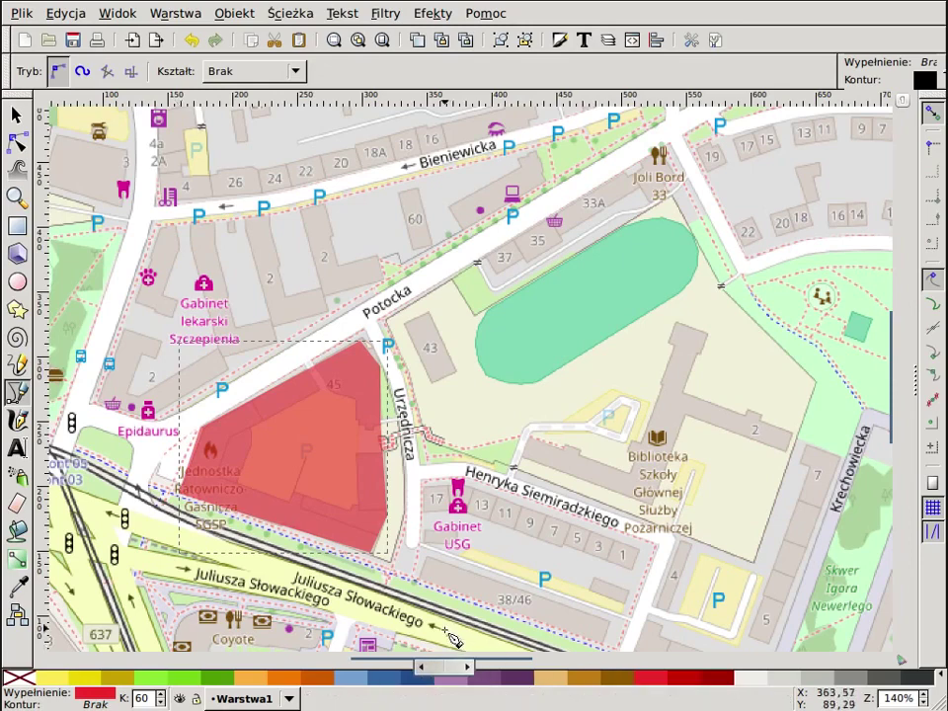
{"action": "key", "text": "Escape"}
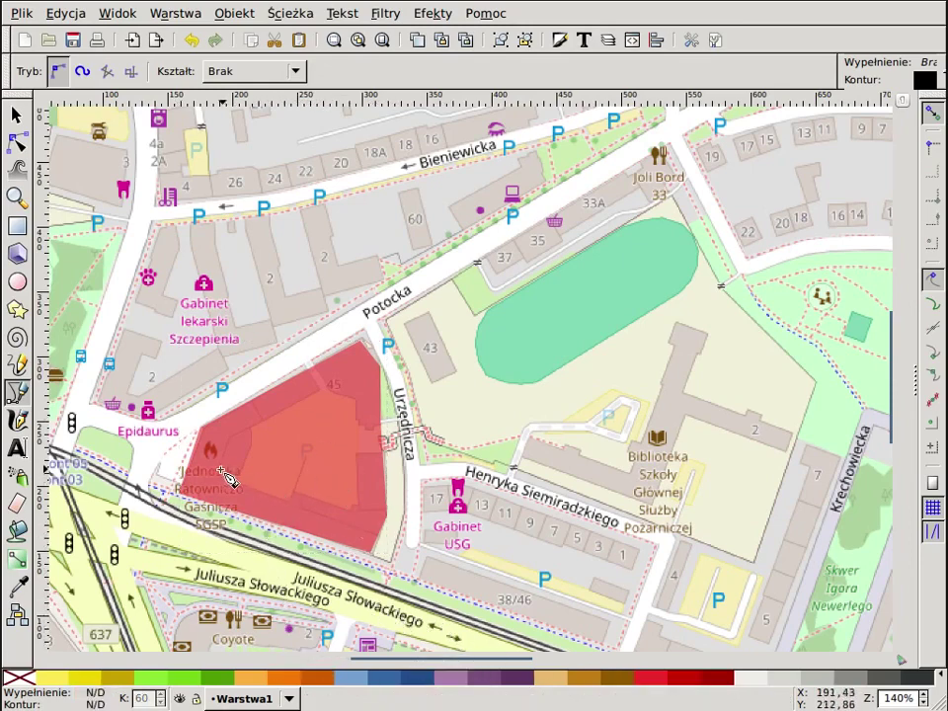
- Draw a small circle and fill it light yellow (Butter 1)
{"action": "key", "text": "e"}
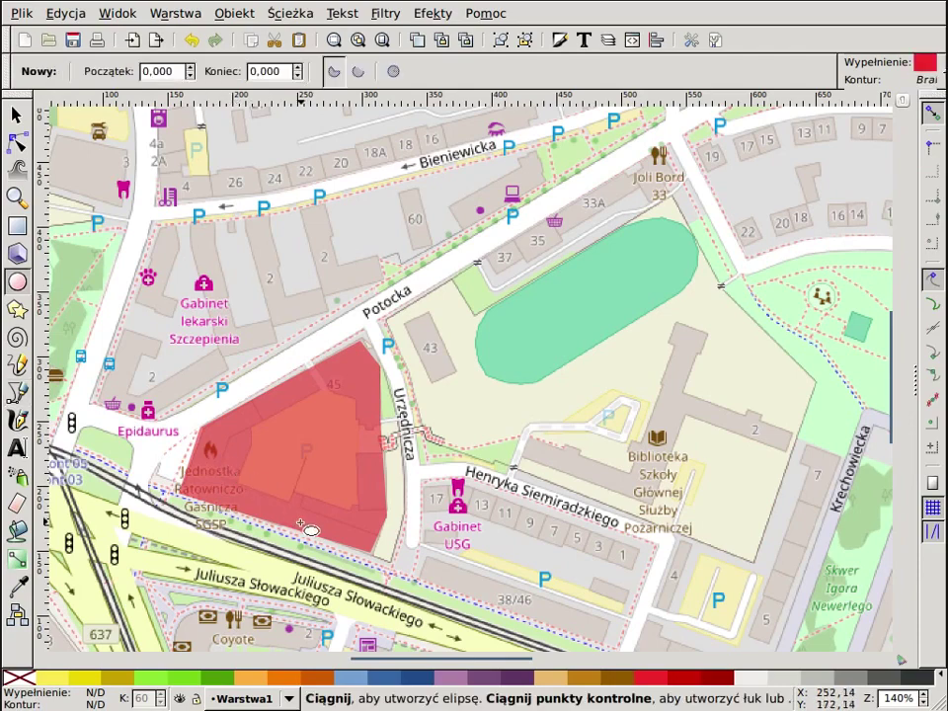
{"action": "left_click_drag", "start_coordinate": [502, 427], "coordinate": [534, 456]}
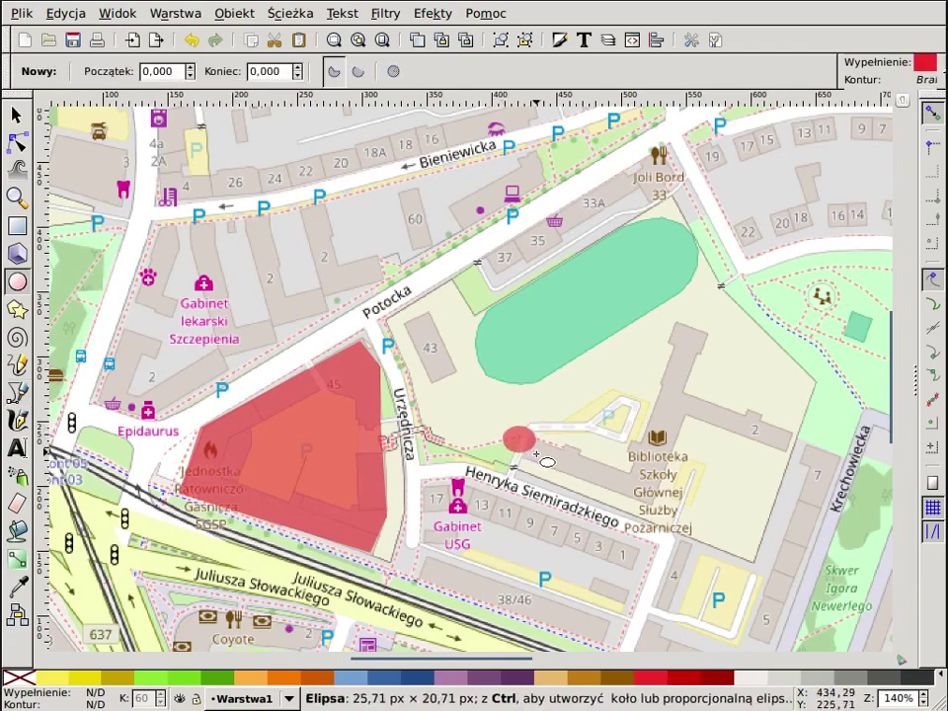
{"action": "key", "text": "s"}
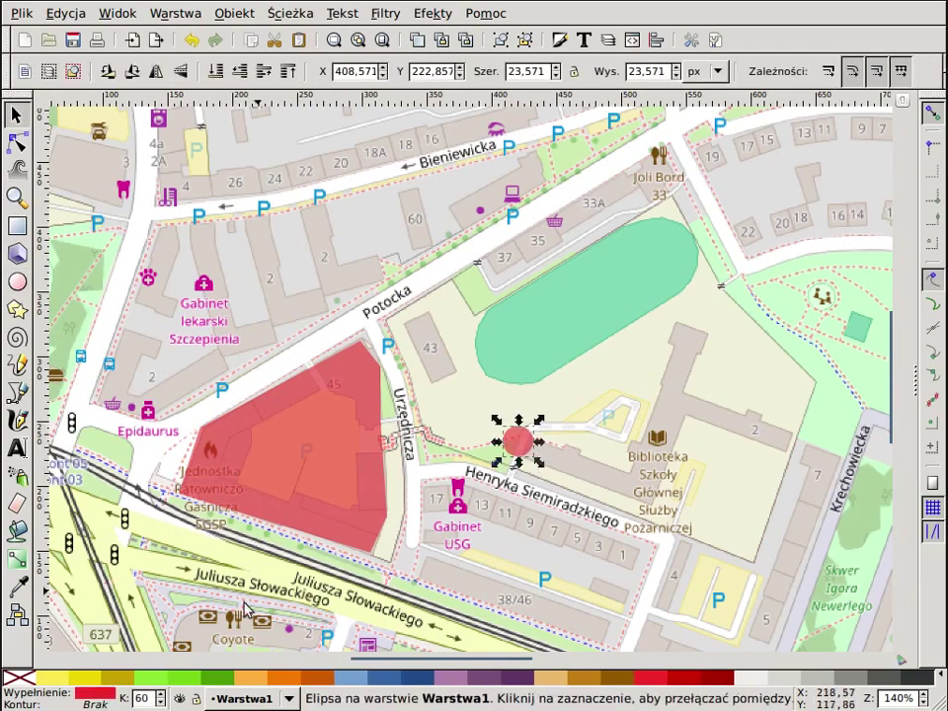
{"action": "left_click", "coordinate": [49, 678]}
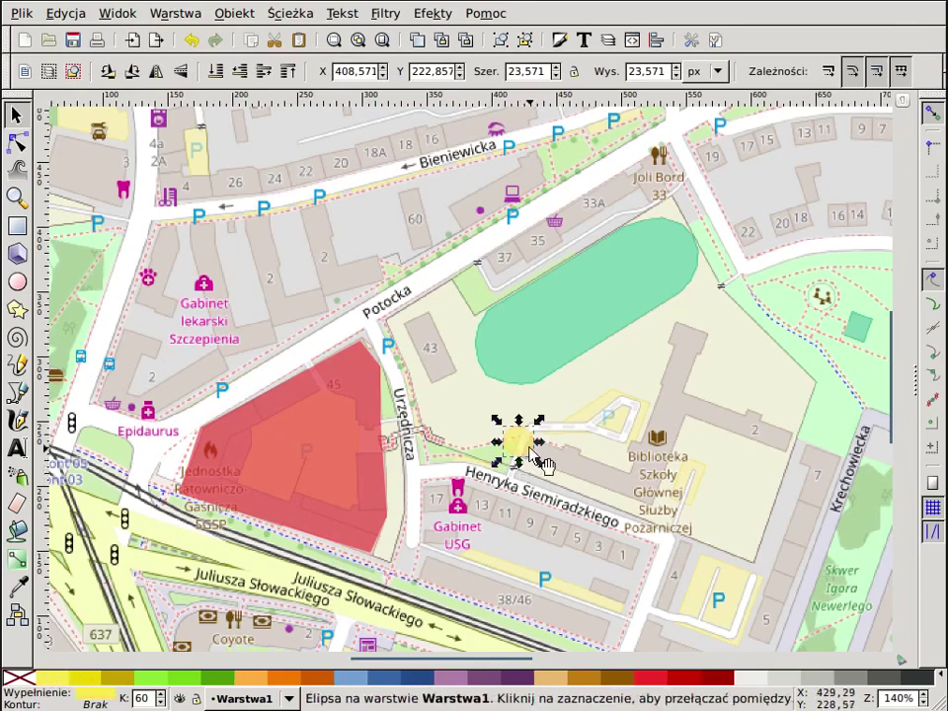
- Set the yellow circle to 100% opacity and place it at the red area's lower left
{"action": "left_click_drag", "start_coordinate": [521, 446], "coordinate": [309, 462]}
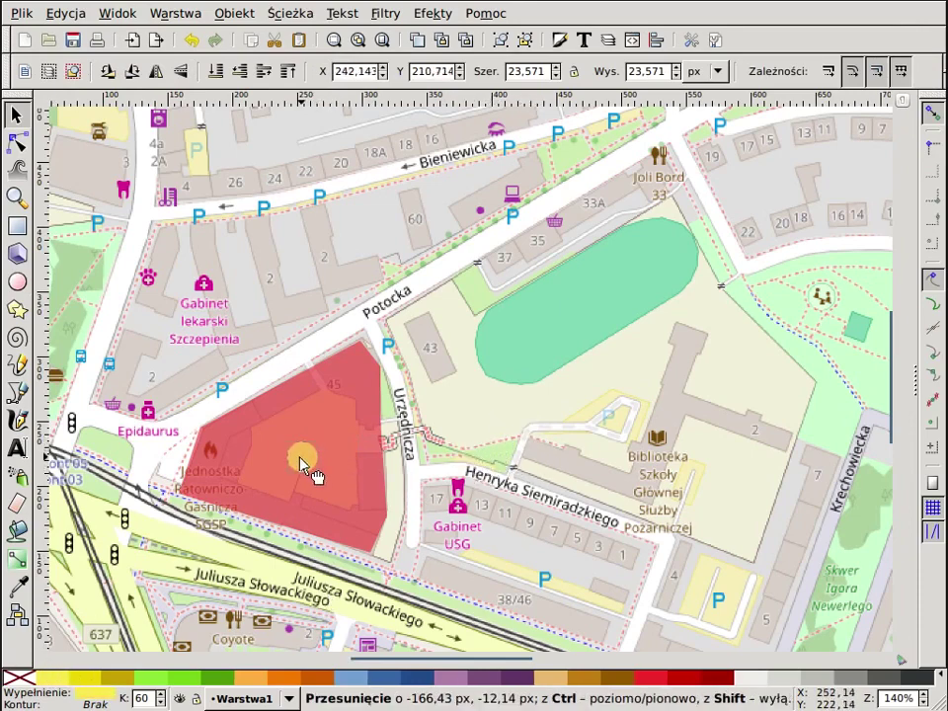
{"action": "right_click", "coordinate": [161, 695]}
{"action": "key", "text": "Escape"}
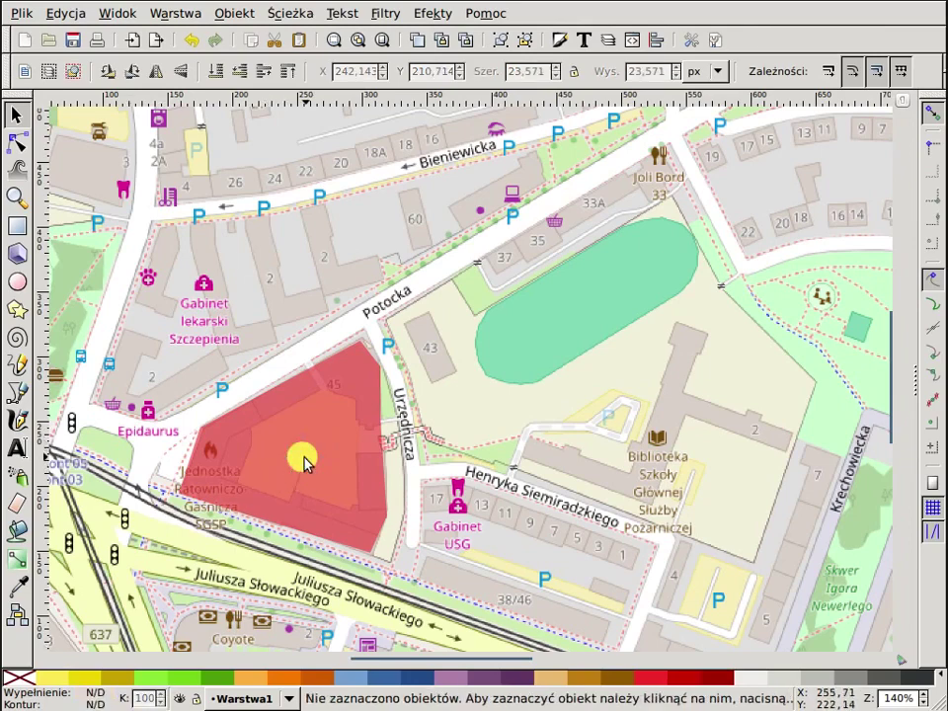
{"action": "left_click_drag", "start_coordinate": [299, 460], "coordinate": [261, 503]}
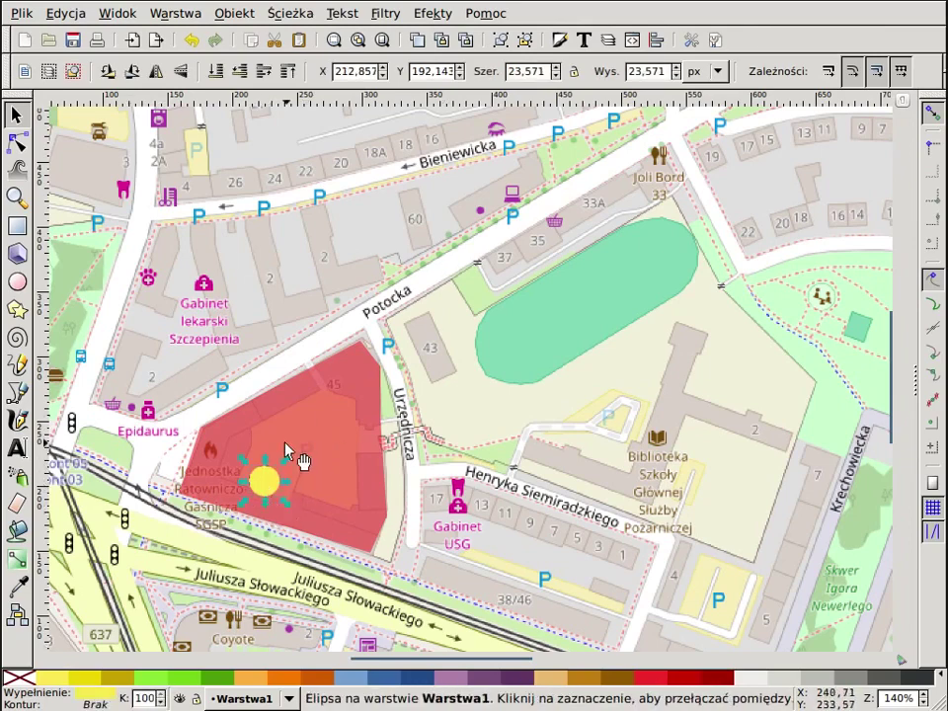
{"action": "key", "text": "Escape"}
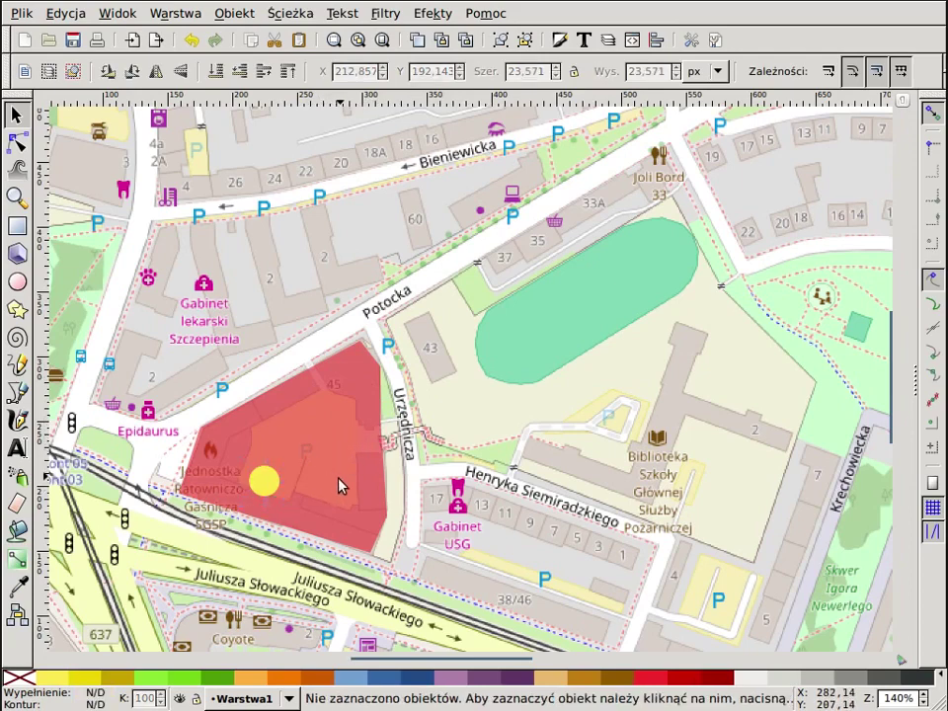
{"action": "key", "text": "b"}
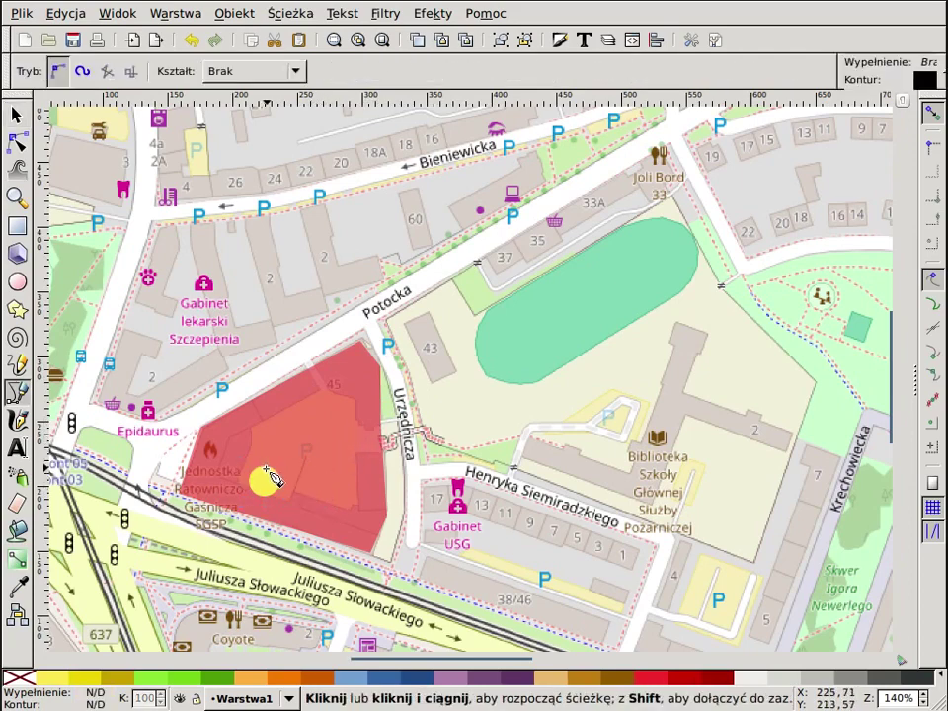
- Draw a closed triangle from the yellow circle and bend its right side into a curve
{"action": "left_click", "coordinate": [266, 463]}
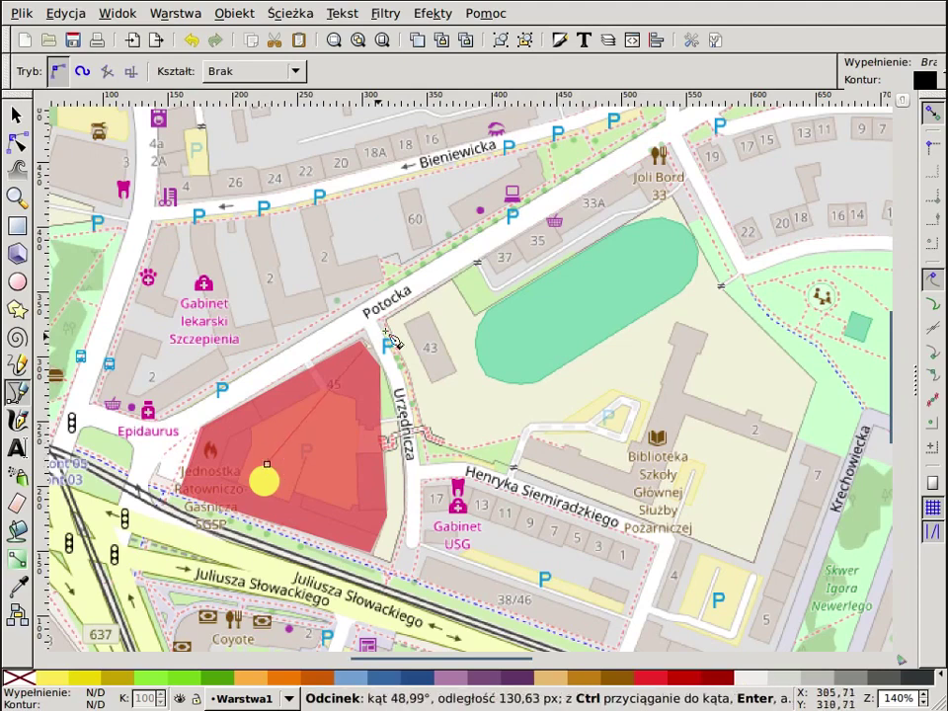
{"action": "left_click", "coordinate": [423, 287]}
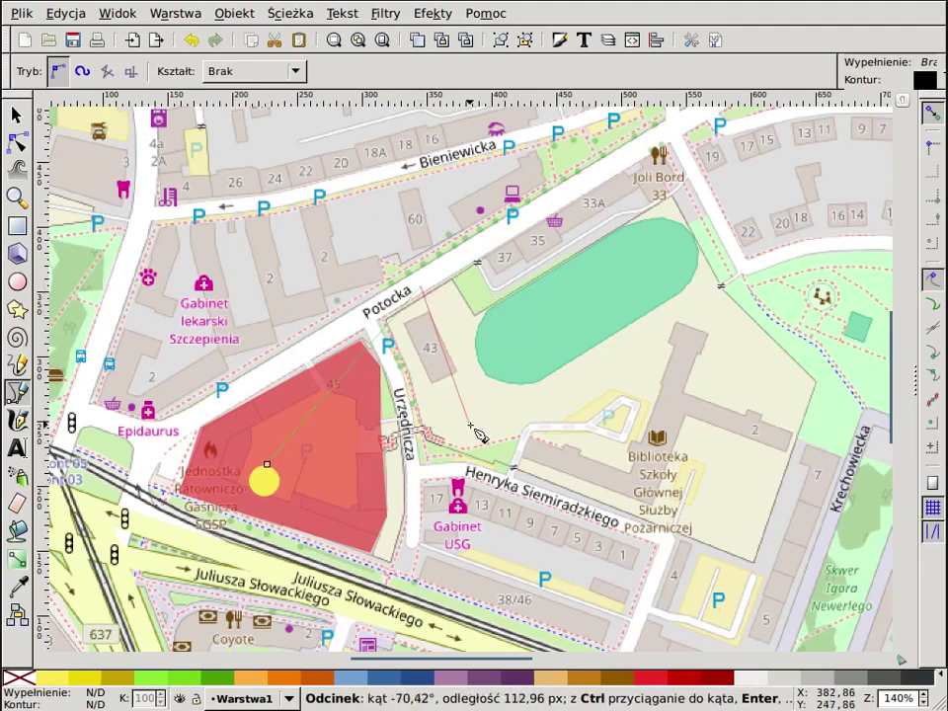
{"action": "left_click", "coordinate": [489, 385]}
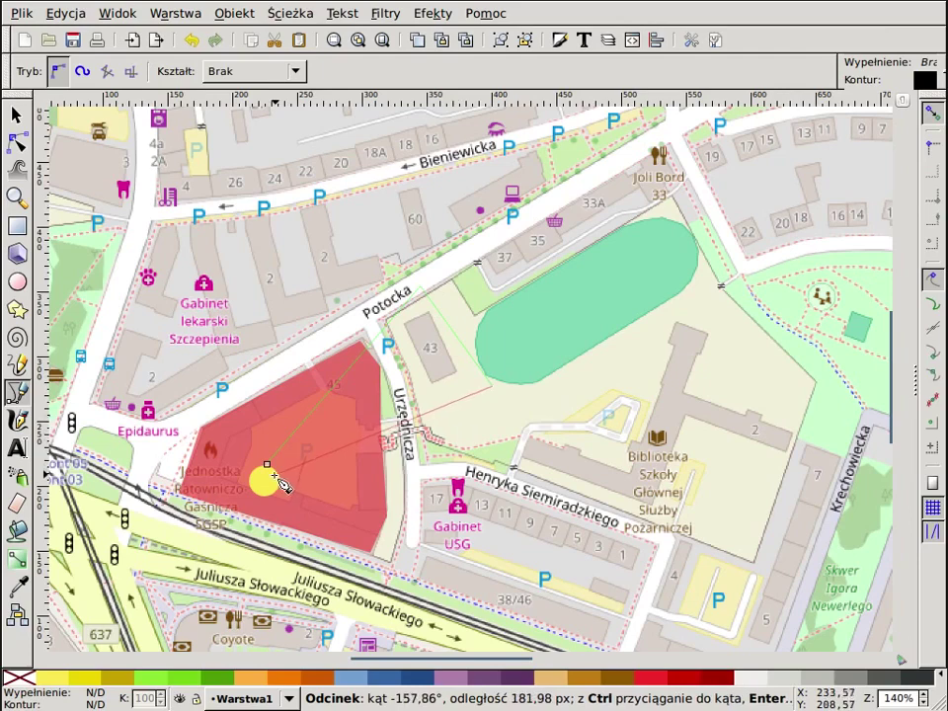
{"action": "left_click", "coordinate": [268, 464]}
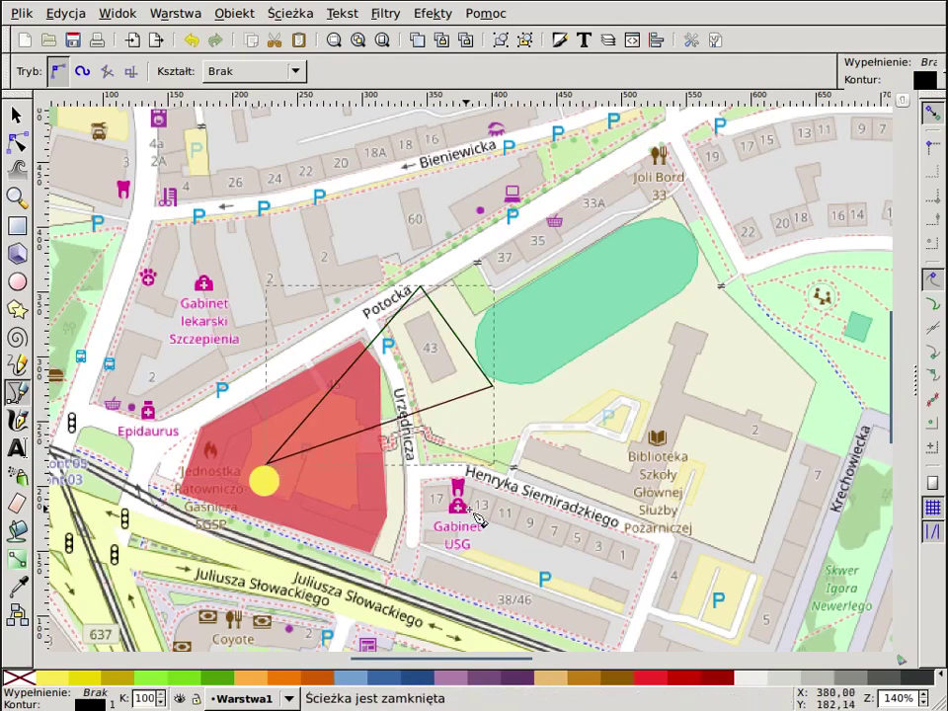
{"action": "key", "text": "n"}
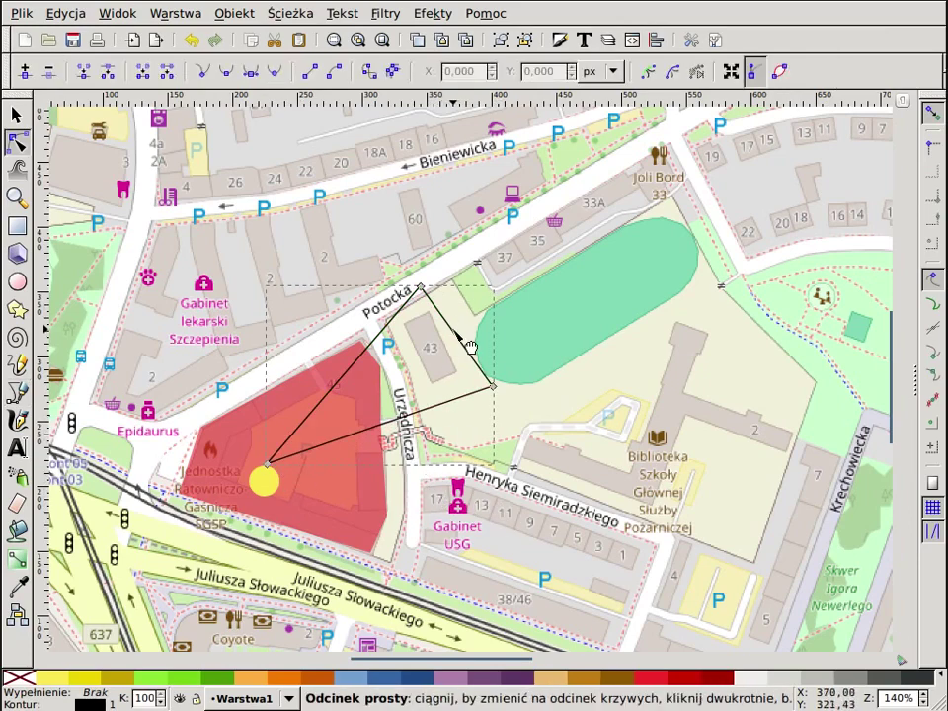
{"action": "left_click_drag", "start_coordinate": [475, 356], "coordinate": [538, 309]}
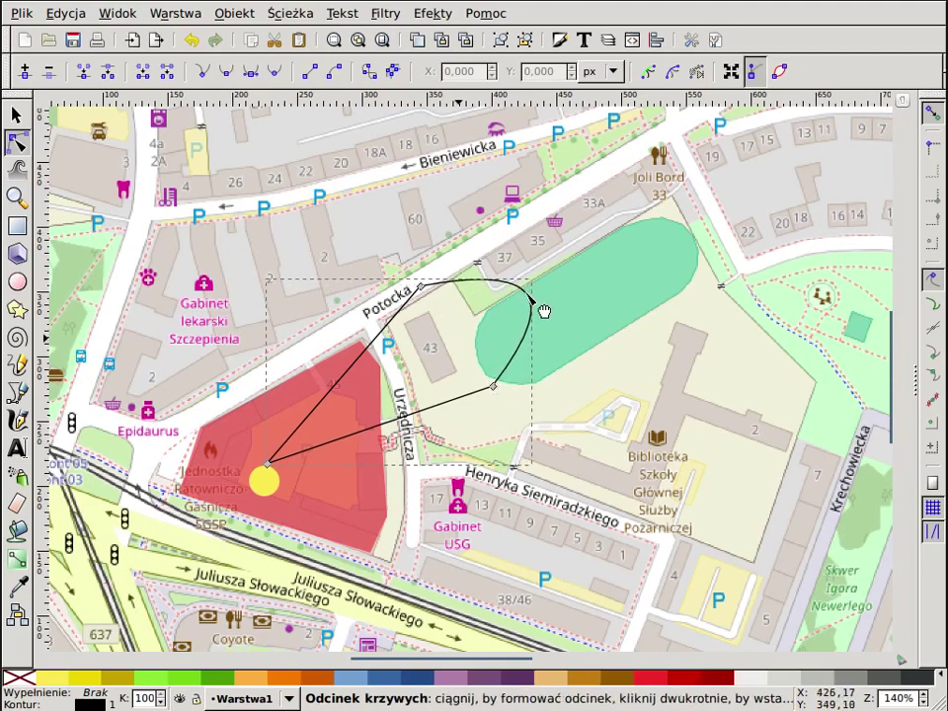
- Shift the curved outline so its tip sits on the yellow circle
{"action": "key", "text": "Escape"}
{"action": "key", "text": "s"}
{"action": "left_click", "coordinate": [463, 399]}
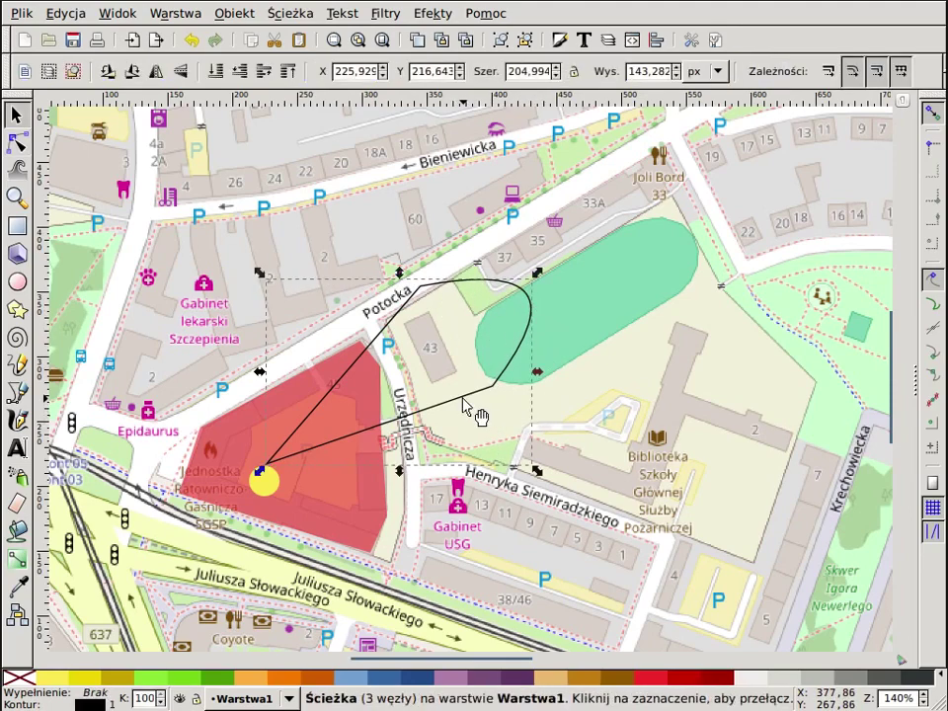
{"action": "left_click_drag", "start_coordinate": [436, 405], "coordinate": [449, 420]}
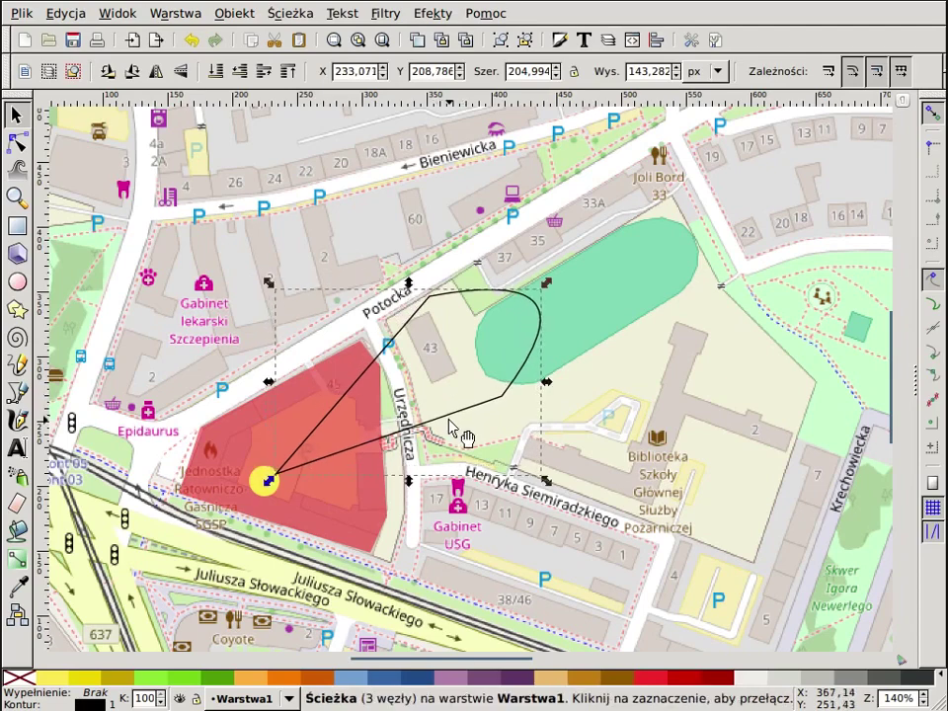
{"action": "key", "text": "Escape"}
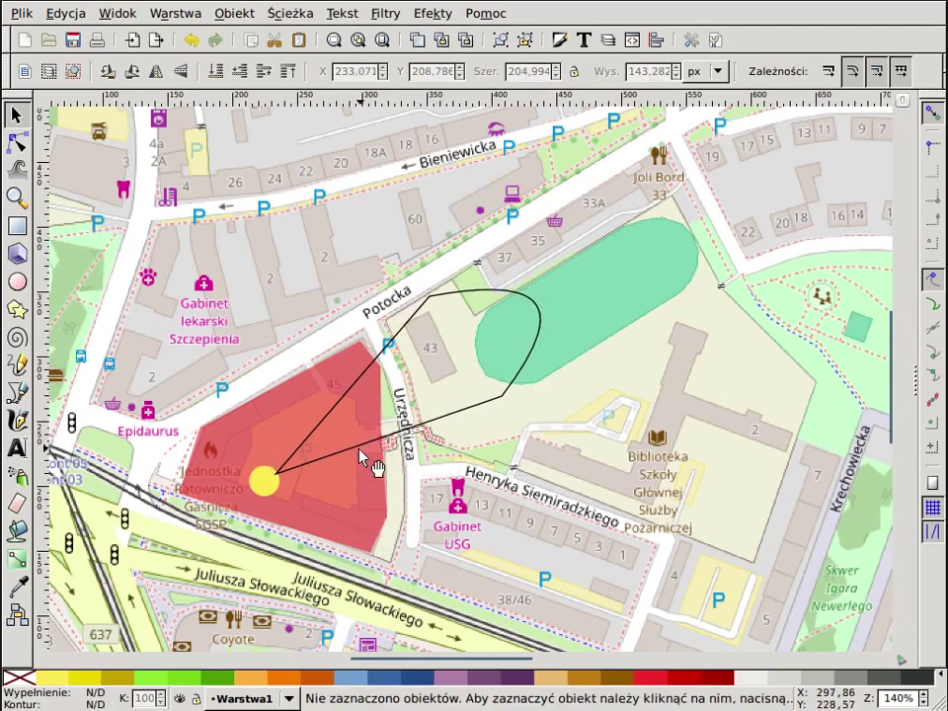
{"action": "left_click", "coordinate": [359, 454]}
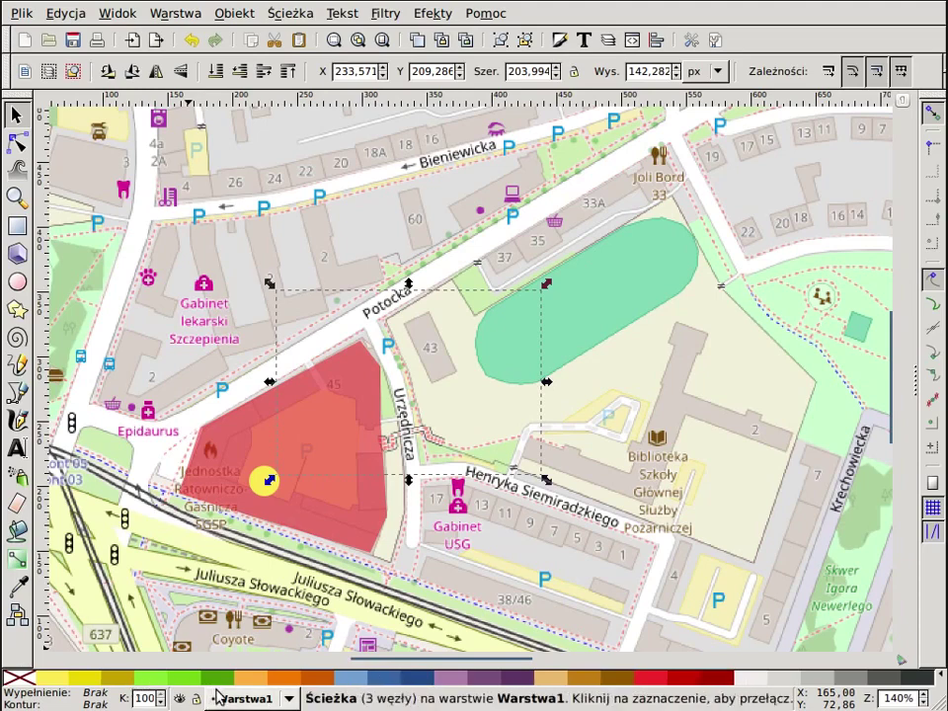
- Fill the teardrop dark blue (Sky Blue 3) and lower its opacity to 70
{"action": "left_click", "coordinate": [419, 681]}
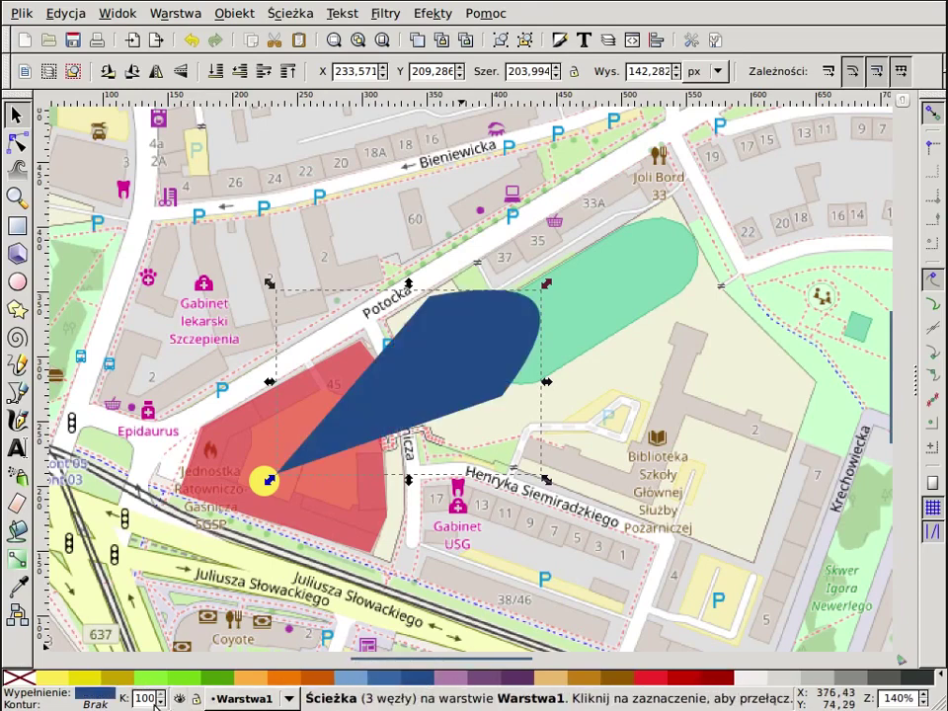
{"action": "scroll", "coordinate": [145, 698], "scroll_direction": "down", "scroll_amount": 10}
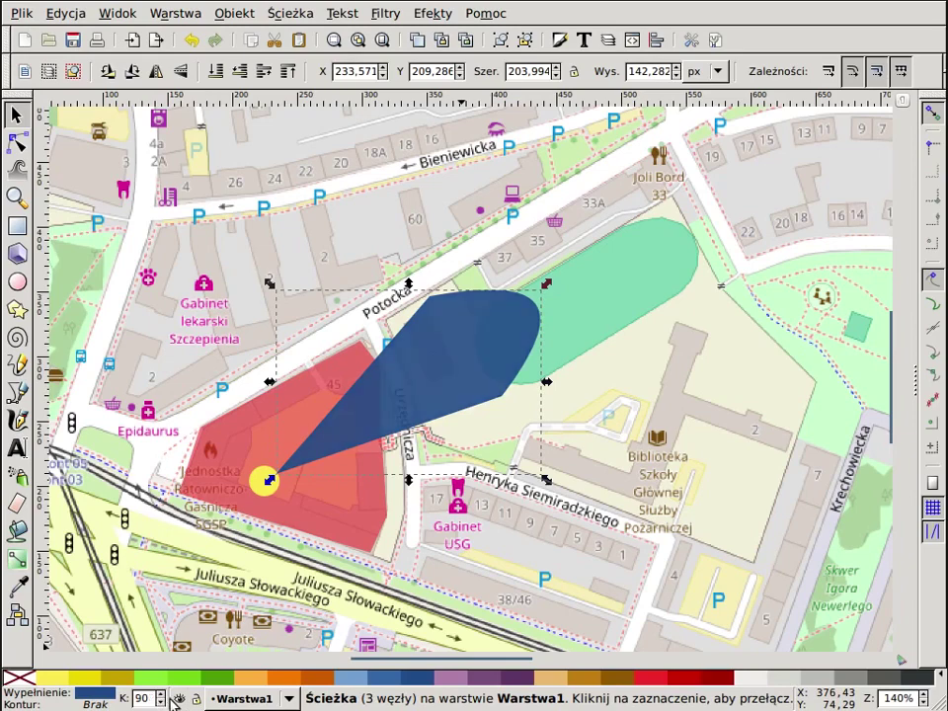
{"action": "scroll", "coordinate": [161, 697], "scroll_direction": "down", "scroll_amount": 10}
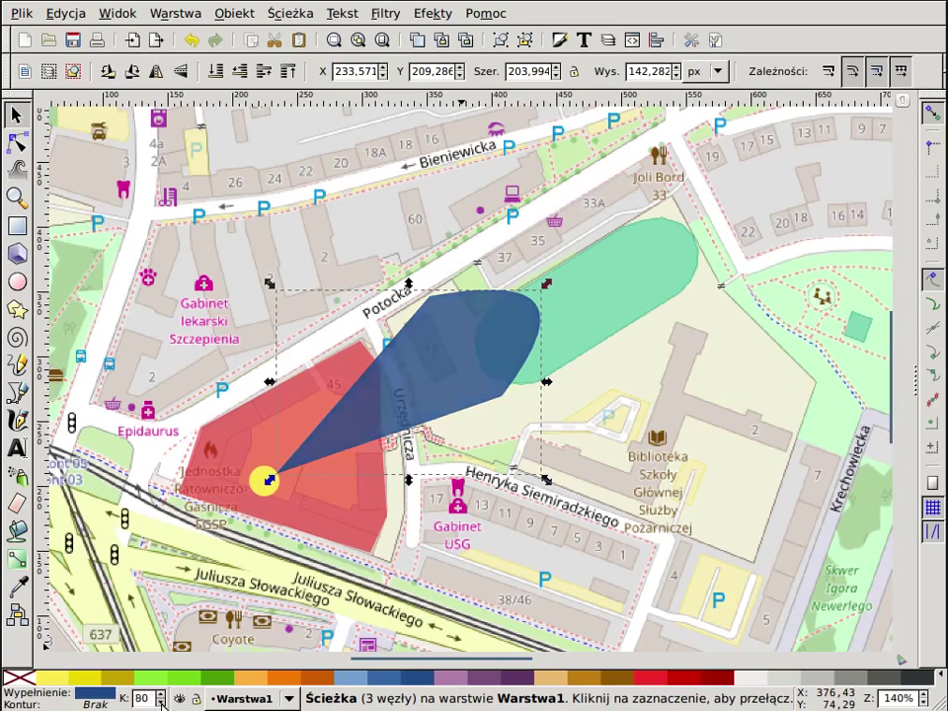
{"action": "scroll", "coordinate": [161, 697], "scroll_direction": "down", "scroll_amount": 10}
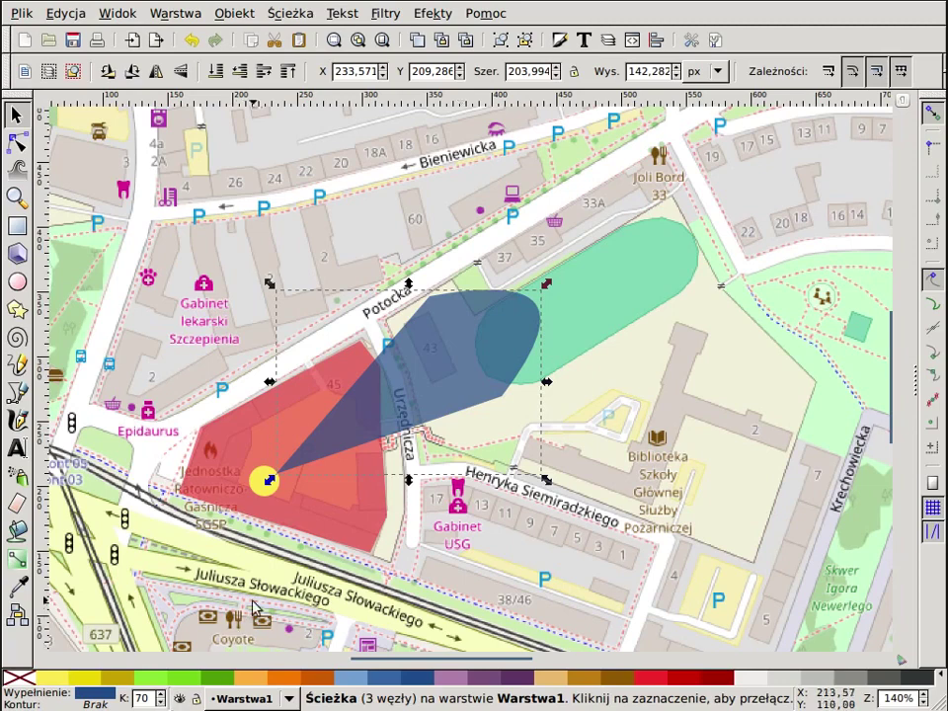
{"action": "left_click", "coordinate": [381, 476]}
- Reselect the teardrop and change its fill to green (Chameleon 2)
{"action": "left_click", "coordinate": [394, 420]}
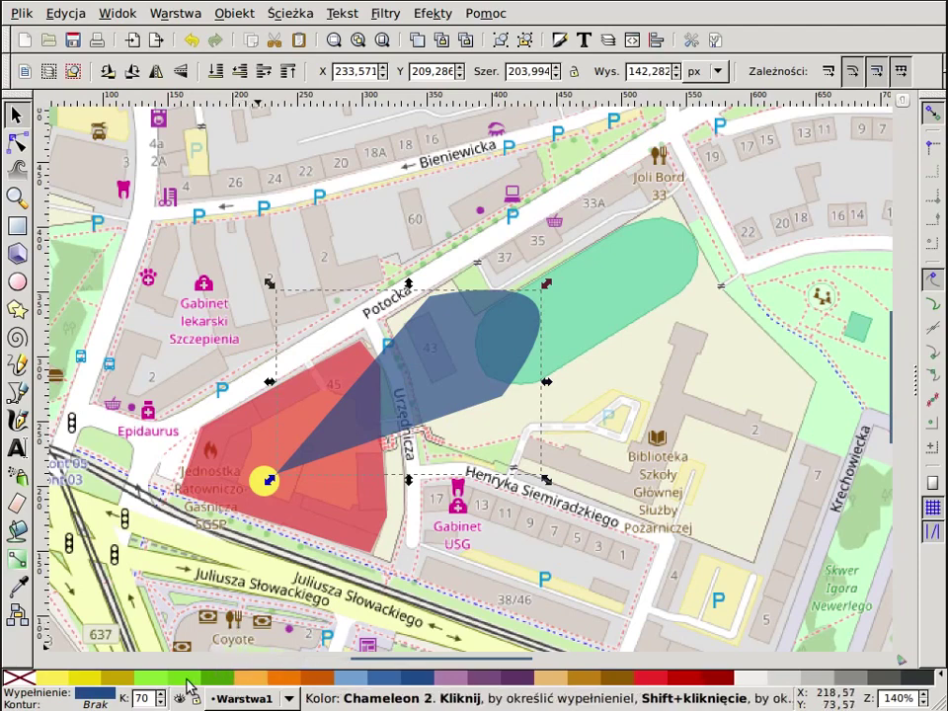
{"action": "left_click", "coordinate": [596, 461]}
{"action": "left_click", "coordinate": [459, 403]}
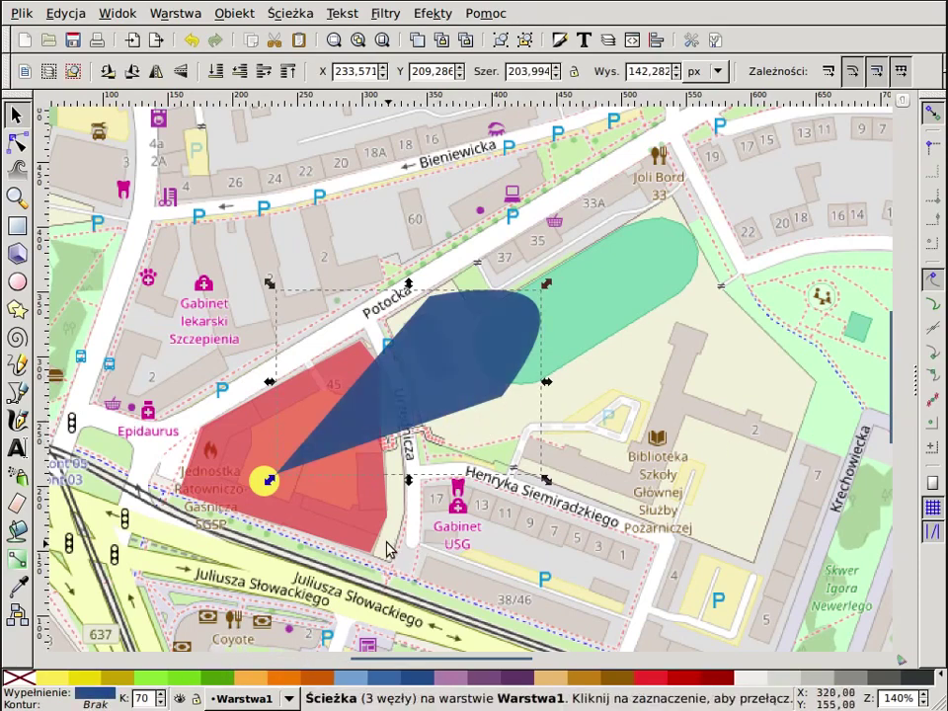
{"action": "left_click", "coordinate": [188, 686]}
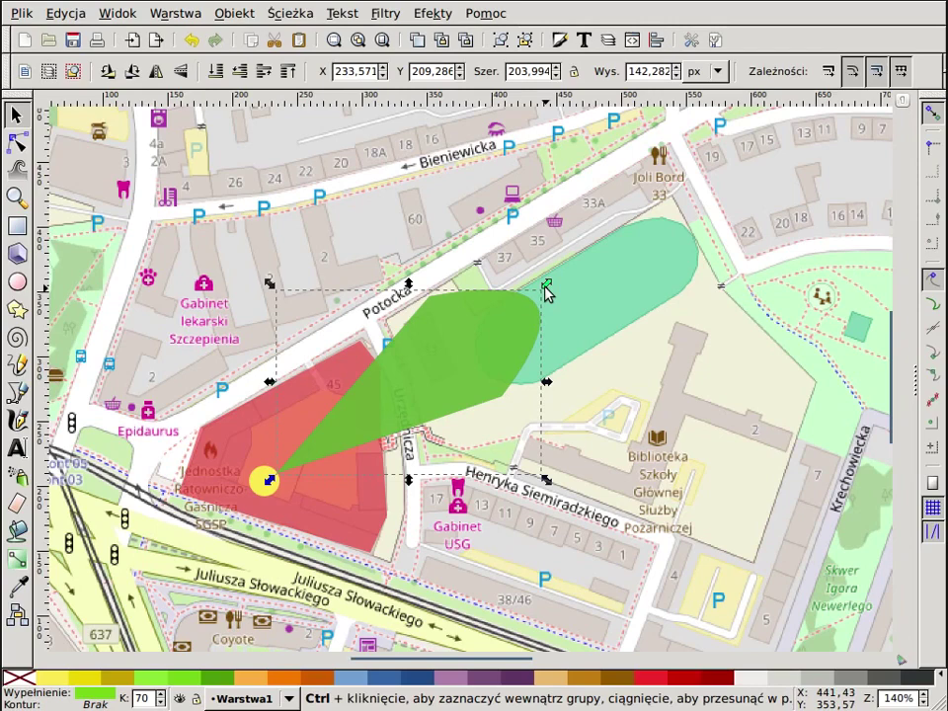
- Scale the green teardrop down and move its tip back onto the yellow circle
{"action": "left_click_drag", "start_coordinate": [546, 289], "coordinate": [530, 314]}
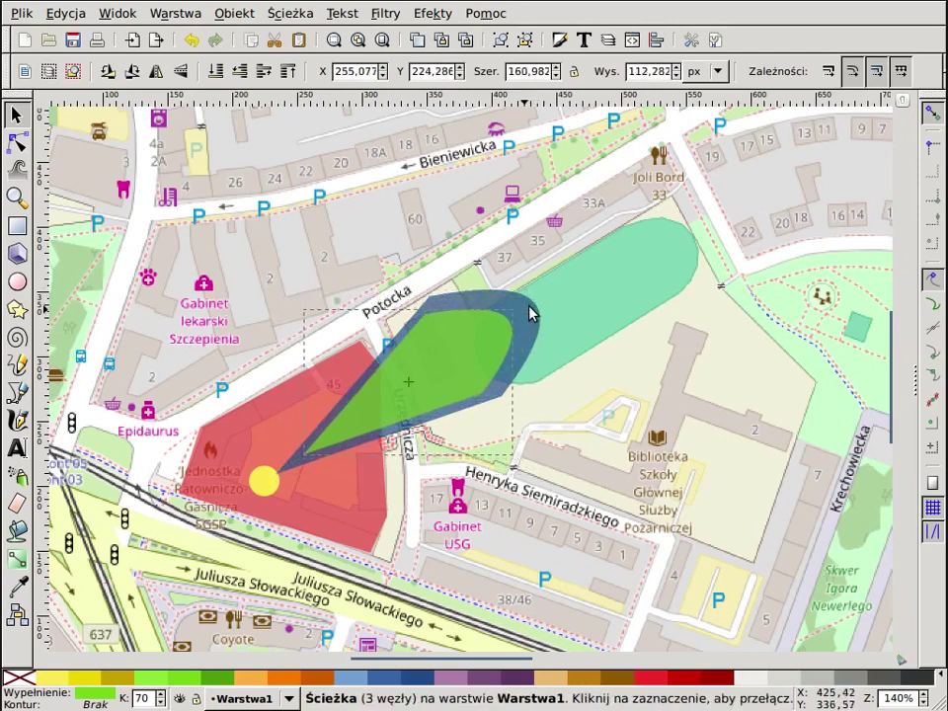
{"action": "left_click_drag", "start_coordinate": [492, 363], "coordinate": [452, 378]}
{"action": "left_click", "coordinate": [574, 408]}
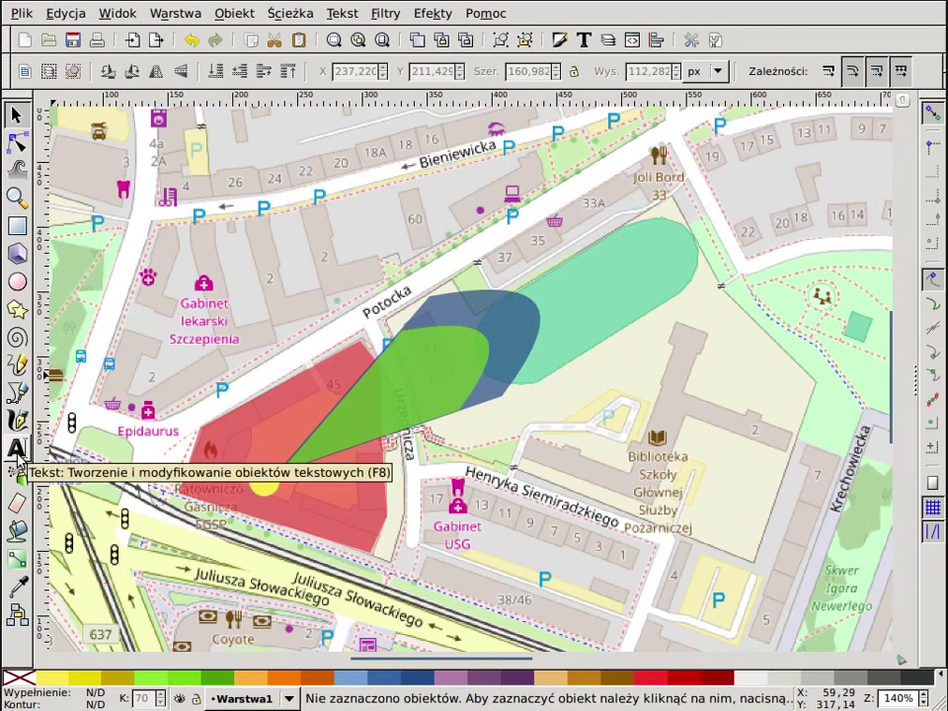
- Type the label 'Strefy I i II' beside the green oval and move it higher
{"action": "key", "text": "t"}
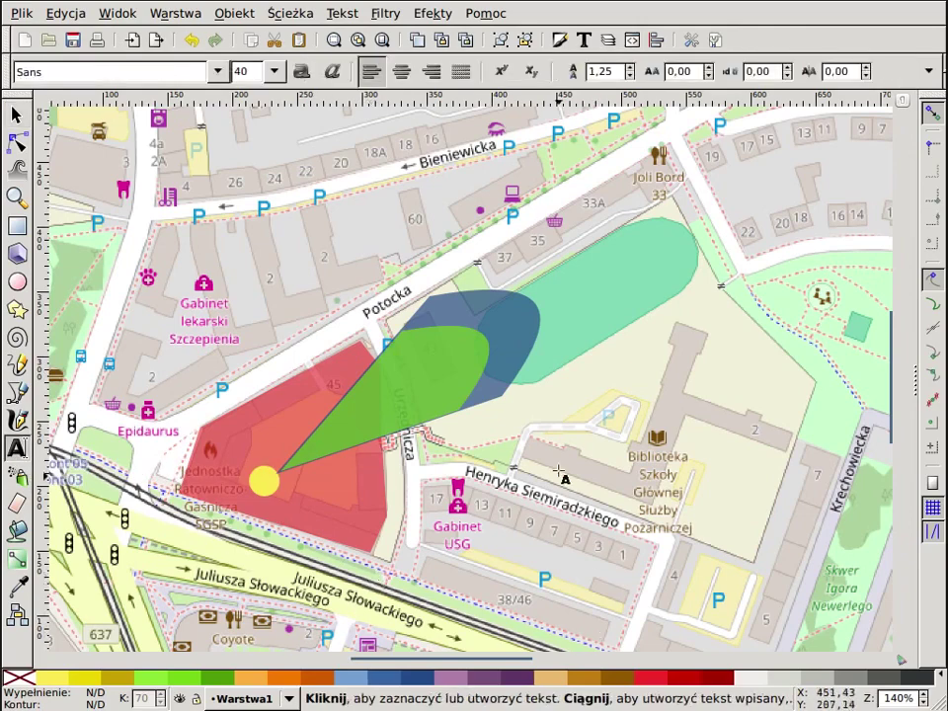
{"action": "left_click", "coordinate": [558, 376]}
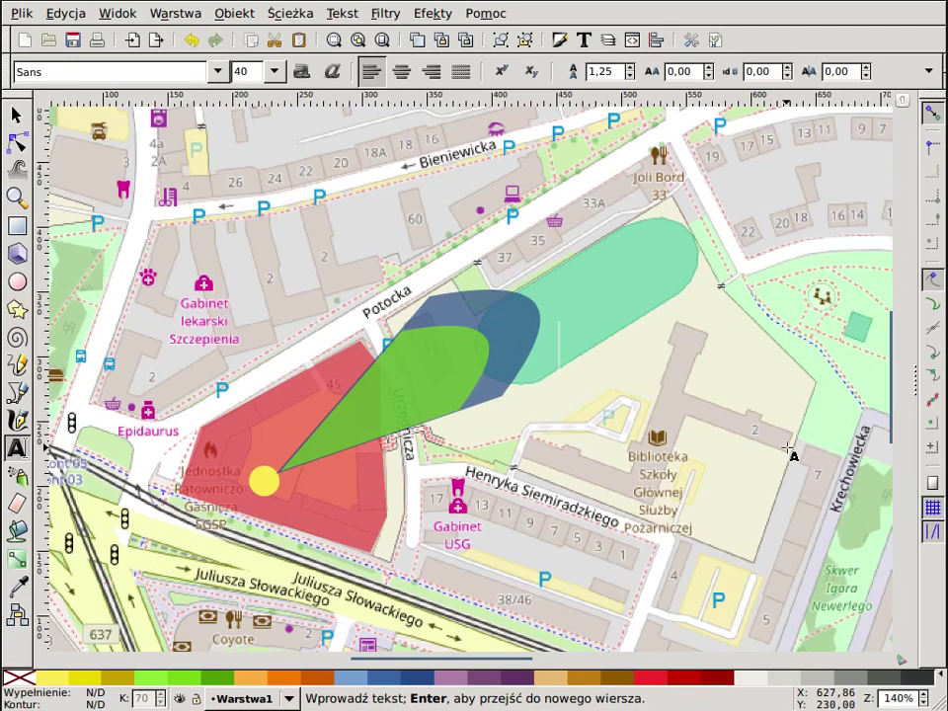
{"action": "type", "text": "S"}
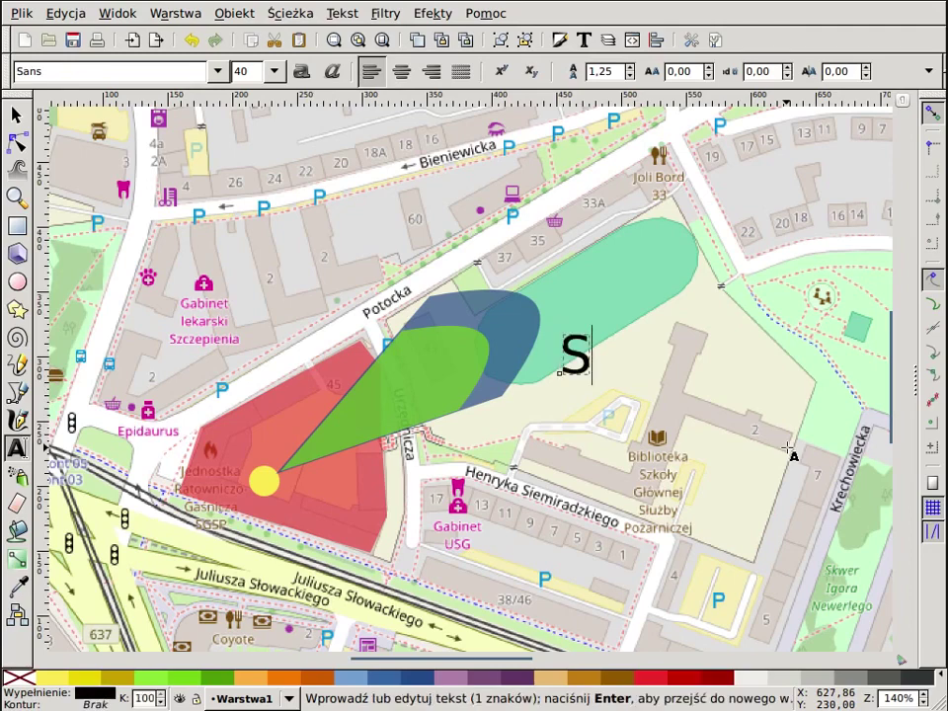
{"action": "type", "text": "trefy "}
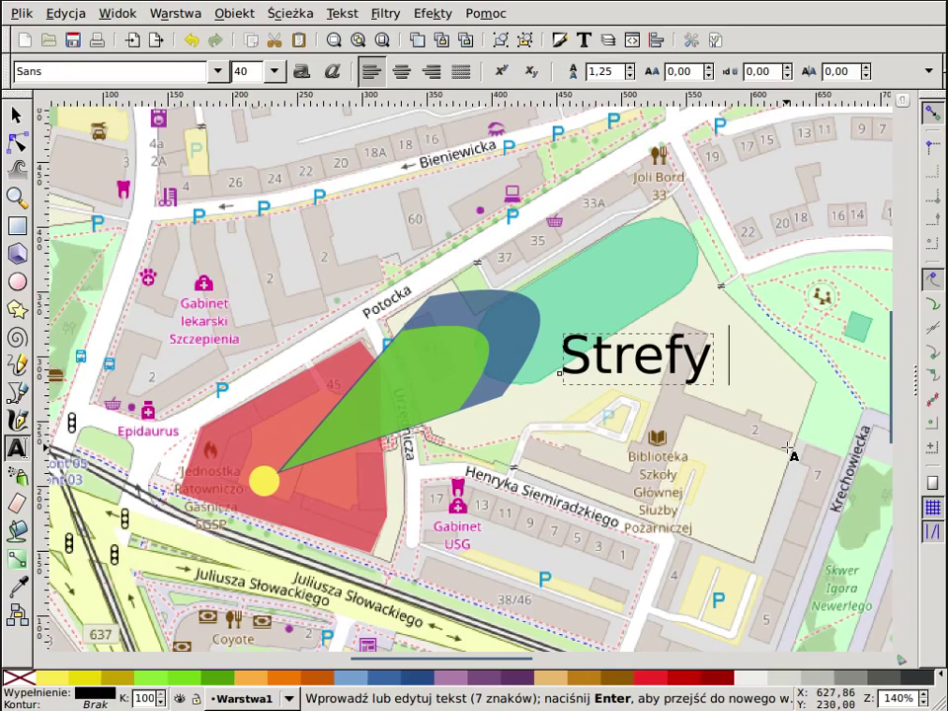
{"action": "type", "text": "I i I"}
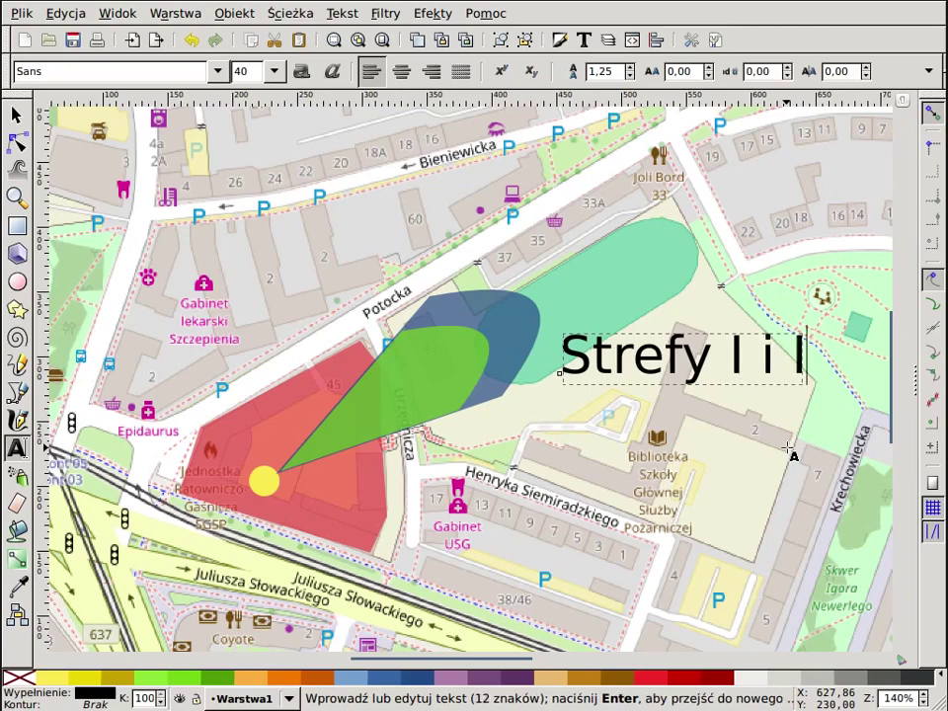
{"action": "type", "text": "I"}
{"action": "key", "text": "Escape"}
{"action": "key", "text": "s"}
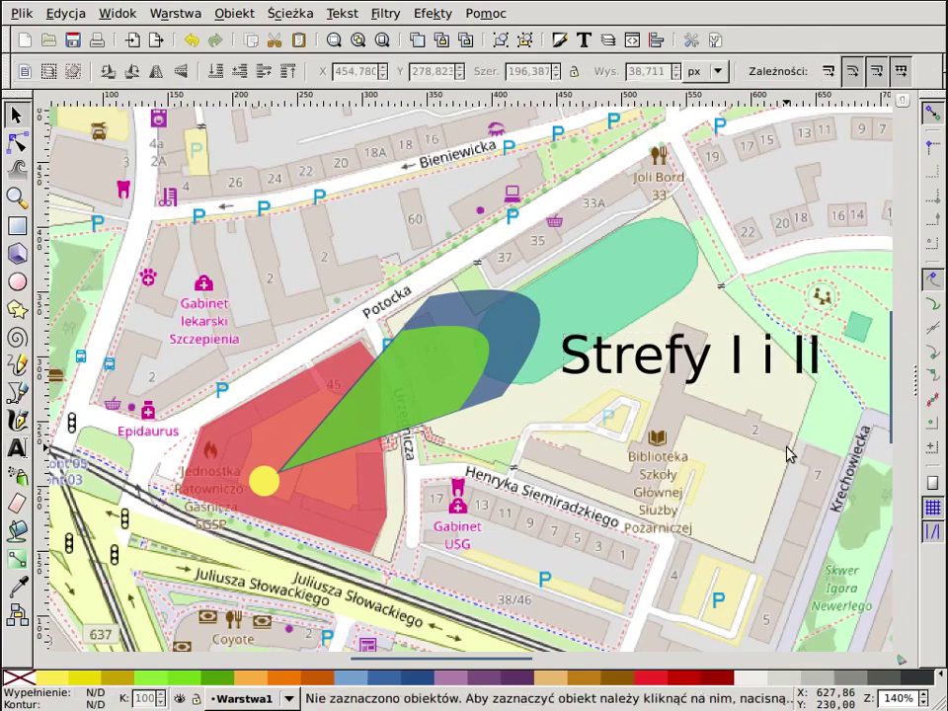
{"action": "left_click", "coordinate": [642, 380]}
{"action": "left_click_drag", "start_coordinate": [655, 381], "coordinate": [646, 296]}
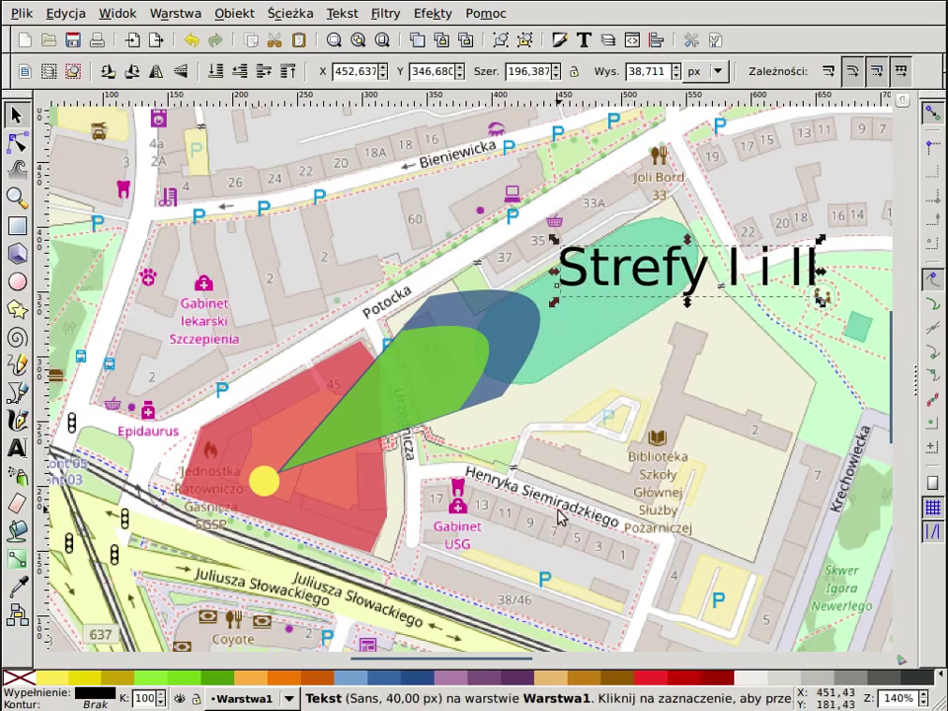
- Recolour the blue teardrop zone Plum purple
{"action": "scroll", "coordinate": [389, 464], "scroll_direction": "up", "scroll_amount": 1, "text": "ctrl"}
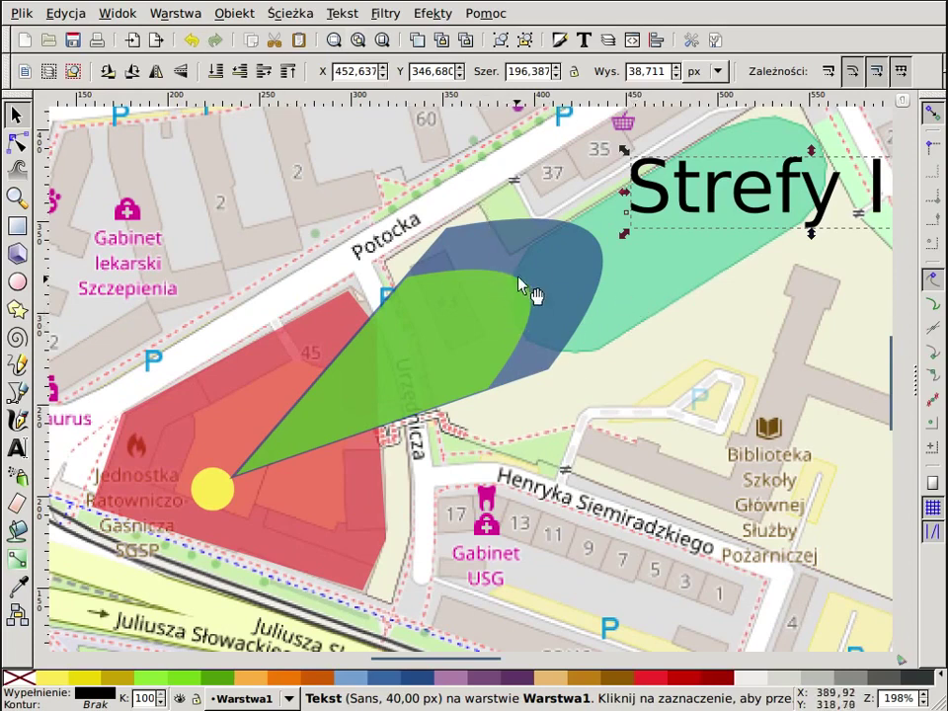
{"action": "left_click", "coordinate": [556, 280]}
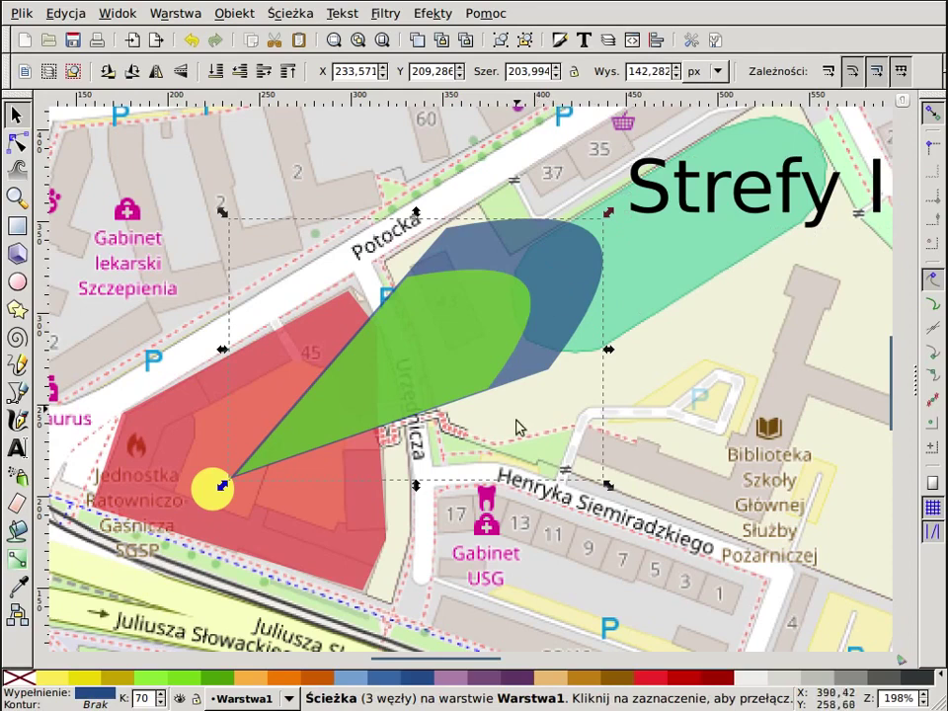
{"action": "left_click", "coordinate": [456, 679]}
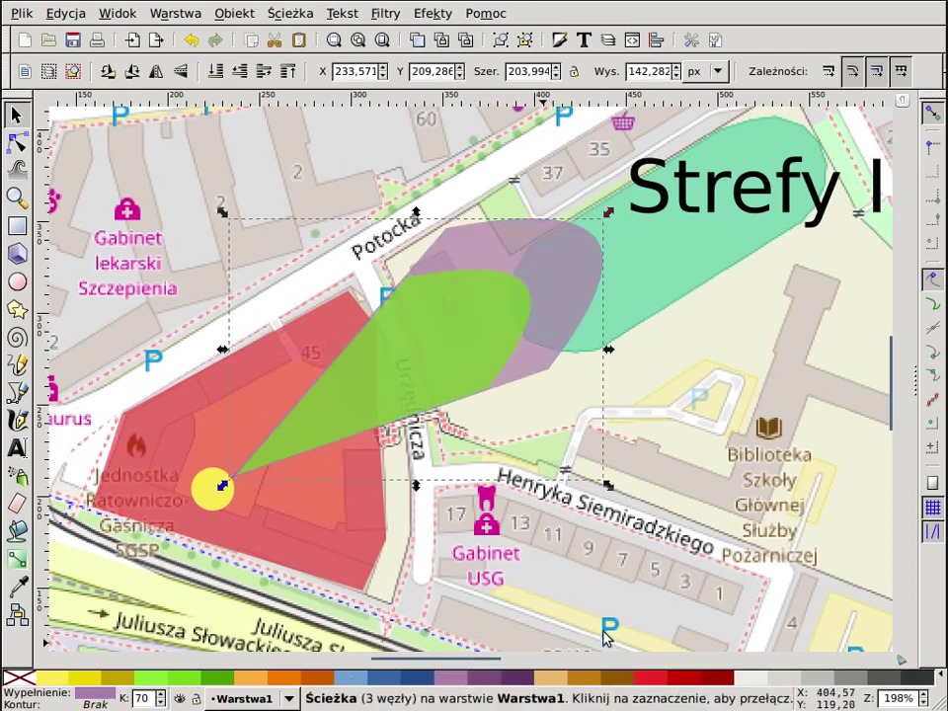
- Group the green and purple zones and rotate the group slightly
{"action": "left_click", "coordinate": [421, 381]}
{"action": "left_click_drag", "start_coordinate": [421, 381], "coordinate": [422, 375]}
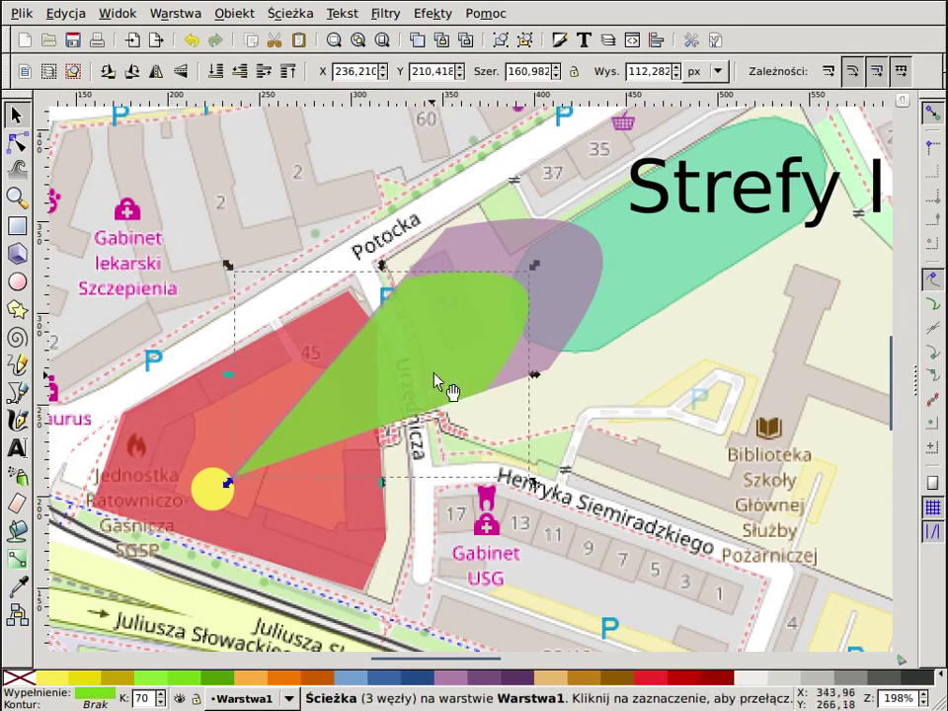
{"action": "left_click", "coordinate": [566, 291], "text": "shift"}
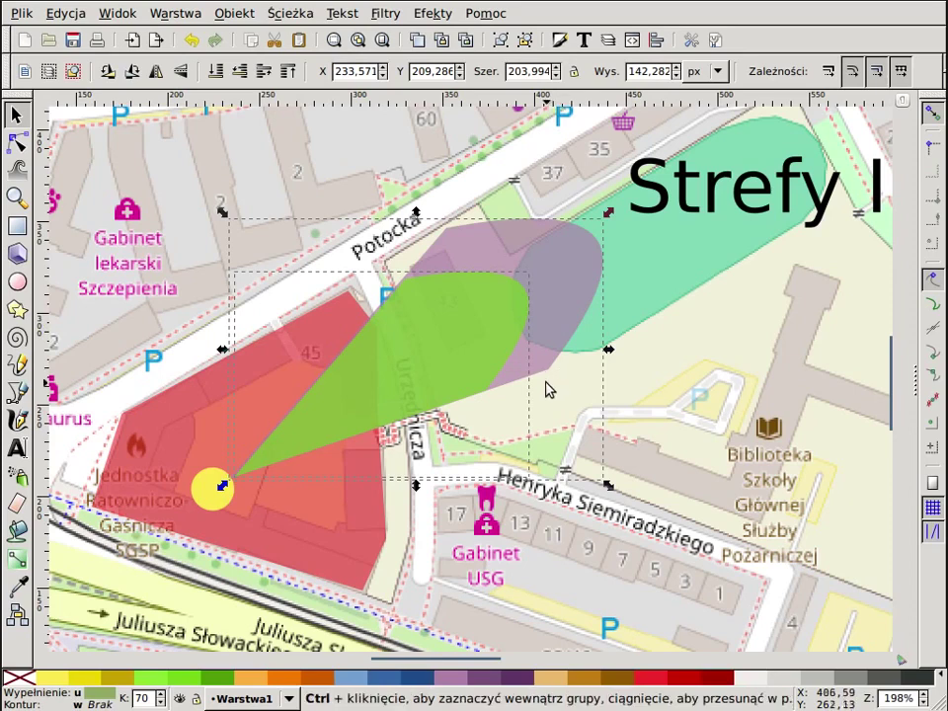
{"action": "key", "text": "ctrl+g"}
{"action": "left_click_drag", "start_coordinate": [423, 376], "coordinate": [429, 374]}
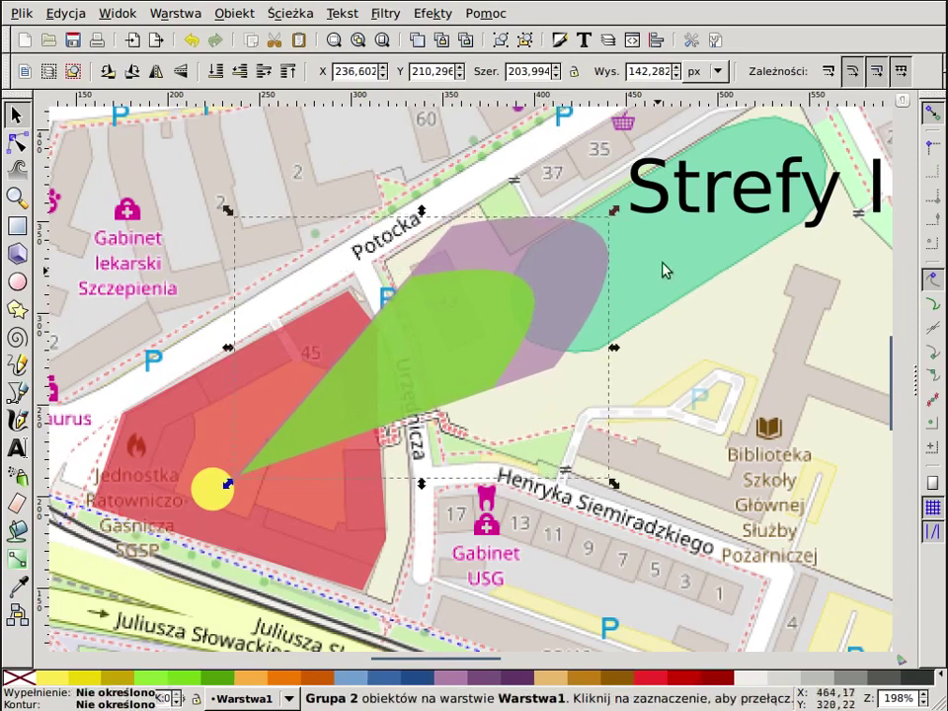
{"action": "left_click", "coordinate": [559, 291]}
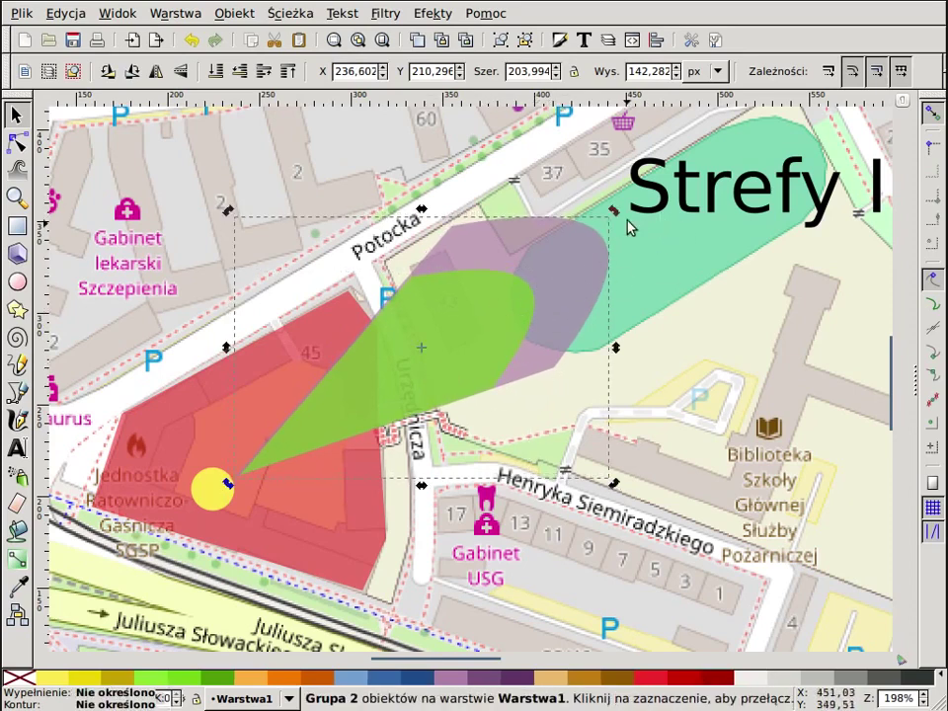
{"action": "left_click_drag", "start_coordinate": [616, 212], "coordinate": [628, 229]}
- Drag the grouped green and purple zones lower on the map, then zoom out
{"action": "left_click", "coordinate": [470, 359]}
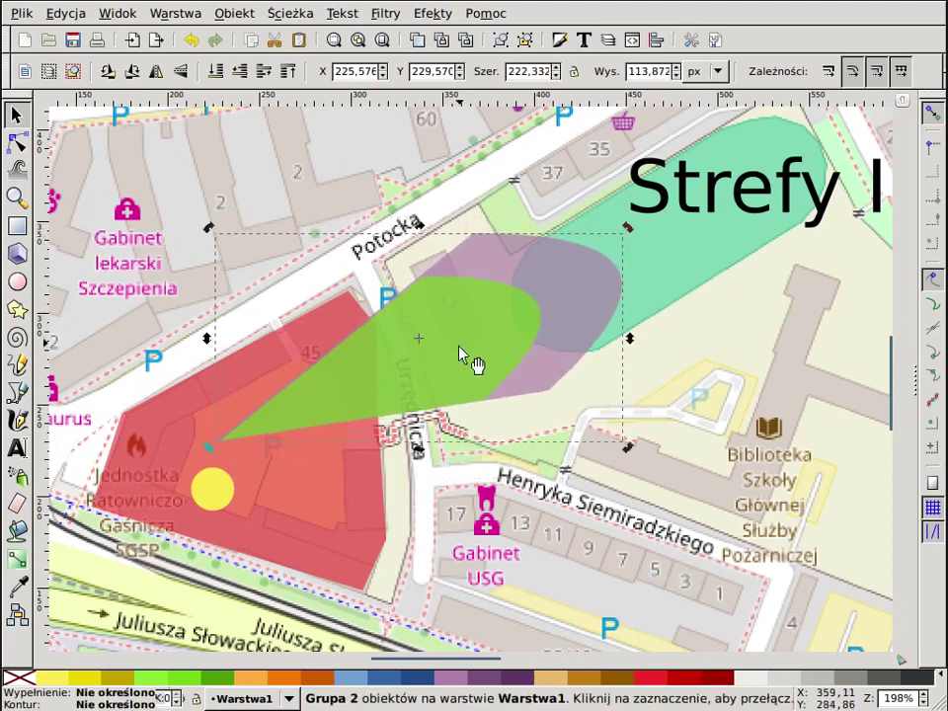
{"action": "mouse_move", "coordinate": [470, 360]}
{"action": "left_mouse_down"}
{"action": "mouse_move", "coordinate": [464, 407]}
{"action": "mouse_move", "coordinate": [440, 391]}
{"action": "mouse_move", "coordinate": [441, 399]}
{"action": "left_mouse_up"}
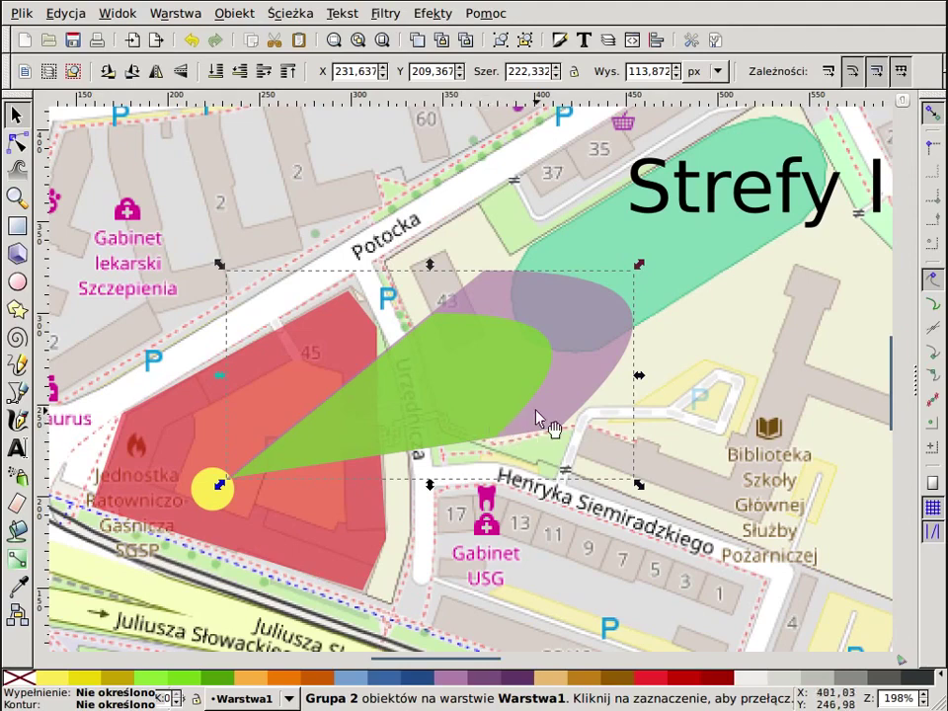
{"action": "scroll", "coordinate": [723, 401], "scroll_direction": "down", "scroll_amount": 2, "text": "ctrl"}
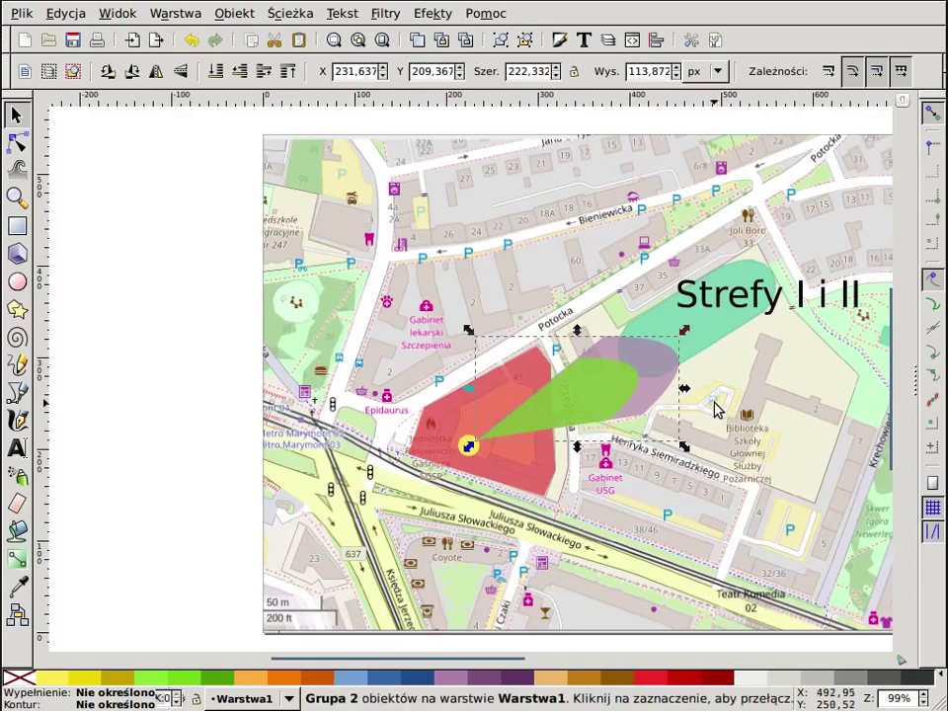
{"action": "scroll", "coordinate": [723, 401], "scroll_direction": "down", "scroll_amount": 1, "text": "ctrl"}
{"action": "scroll", "coordinate": [719, 409], "scroll_direction": "right", "scroll_amount": 5, "text": "shift"}
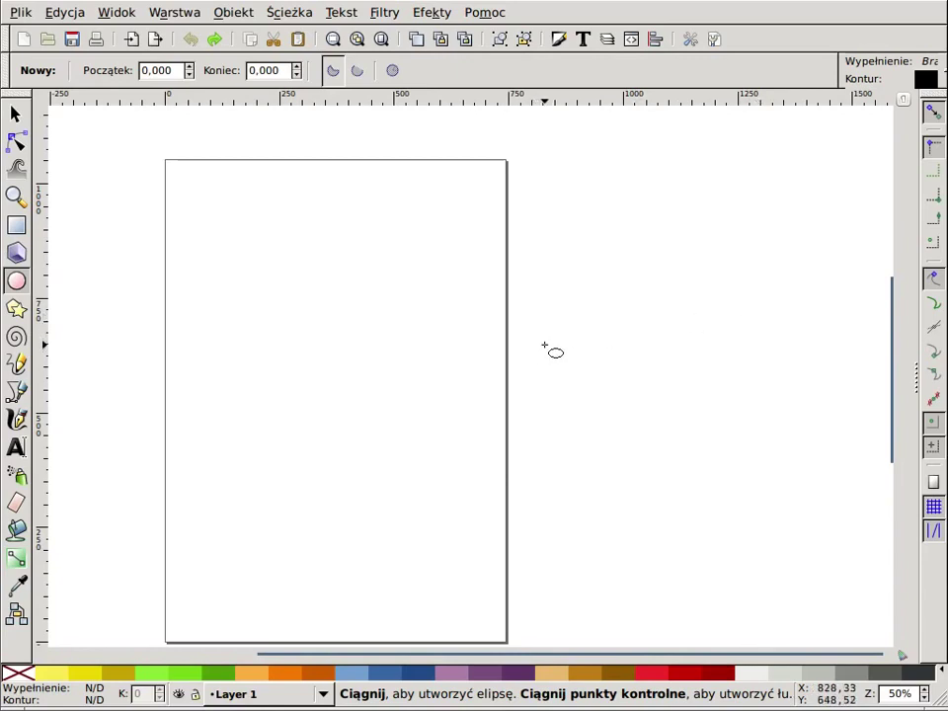
- Import trafo.jpg into the new document as an embedded image
{"action": "mouse_move", "coordinate": [544, 344]}
{"action": "left_mouse_down"}
{"action": "mouse_move", "coordinate": [576, 336]}
{"action": "mouse_move", "coordinate": [672, 352]}
{"action": "left_mouse_up"}
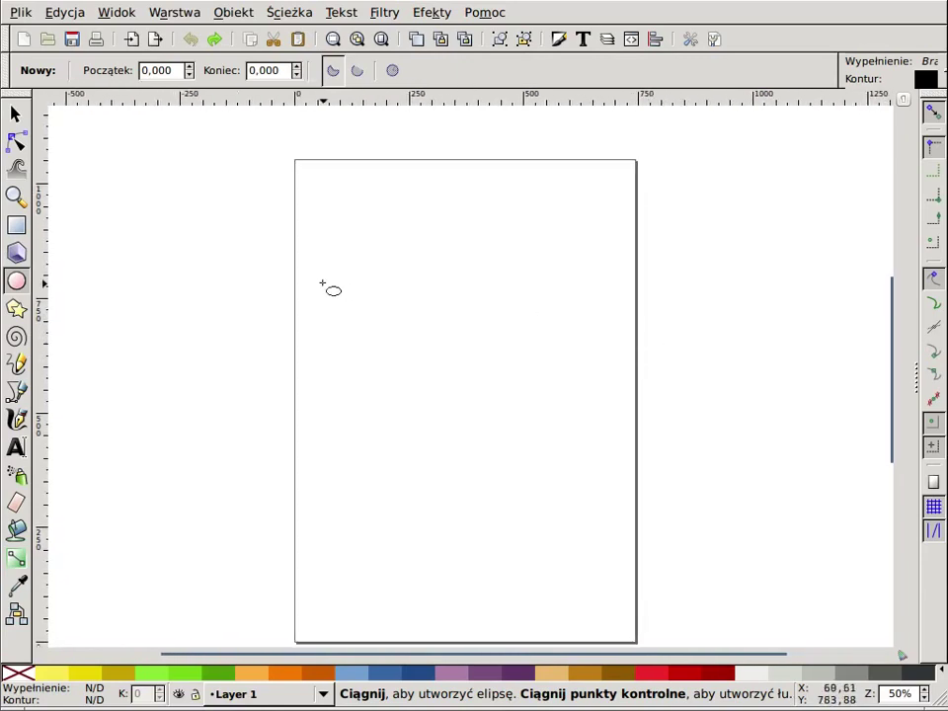
{"action": "key", "text": "ctrl"}
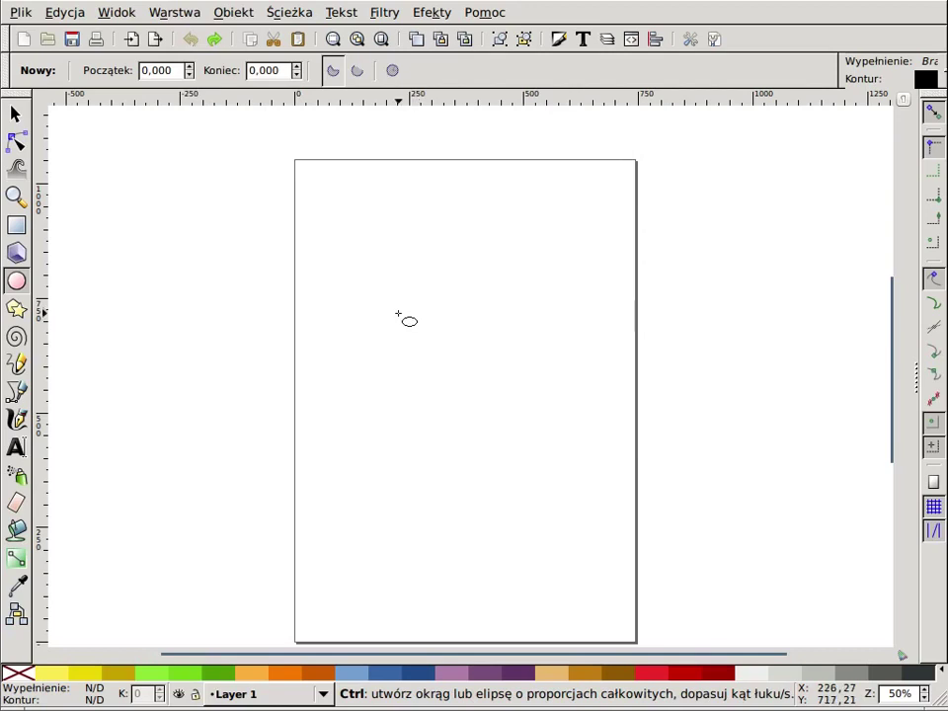
{"action": "key", "text": "ctrl+i"}
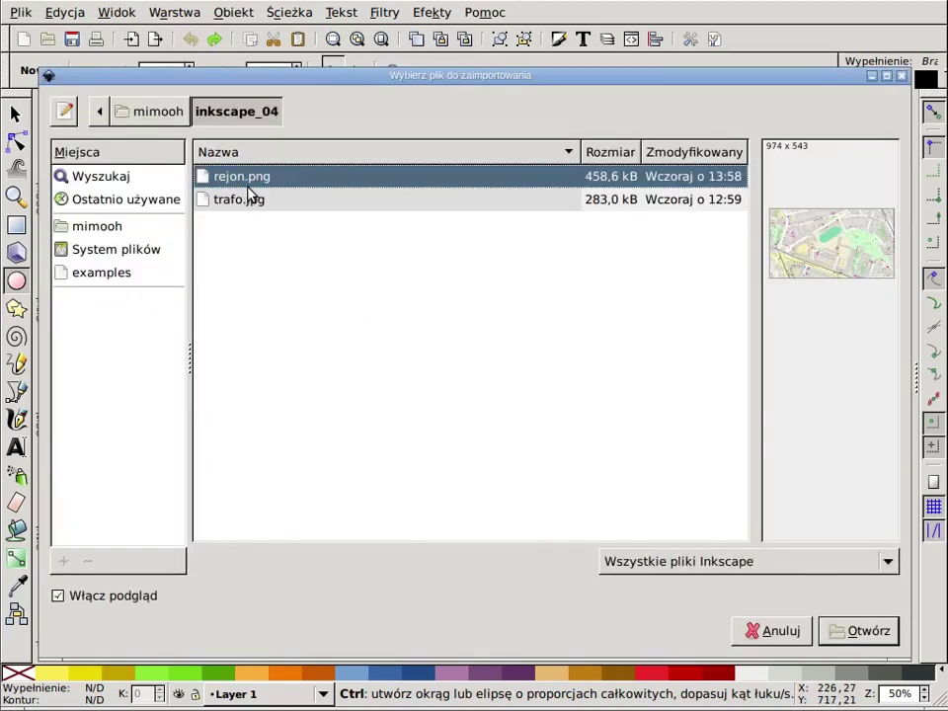
{"action": "left_click", "coordinate": [249, 201]}
{"action": "left_click", "coordinate": [853, 631]}
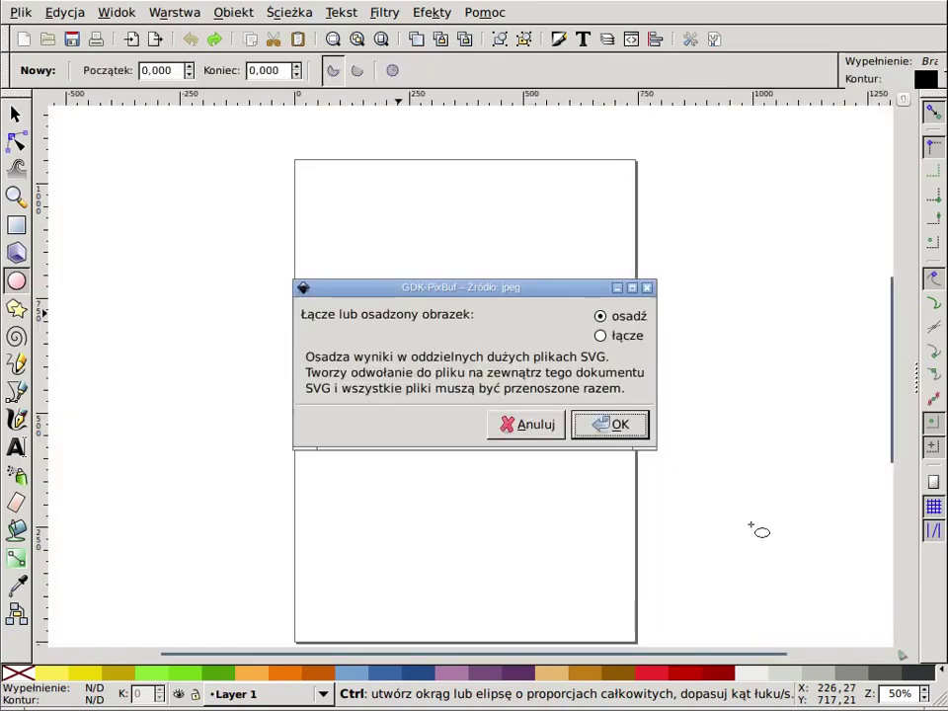
{"action": "left_click", "coordinate": [620, 425]}
- Shrink the imported schematic to about 41.5% of its size
{"action": "scroll", "coordinate": [575, 378], "scroll_direction": "down", "scroll_amount": 3}
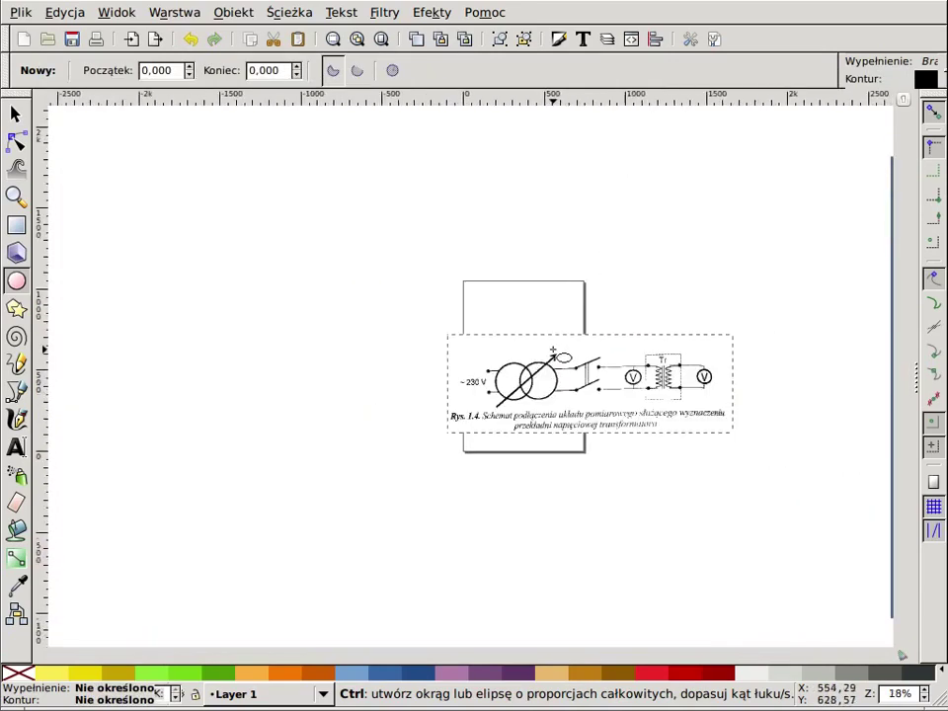
{"action": "key", "text": "s"}
{"action": "mouse_move", "coordinate": [735, 444]}
{"action": "left_mouse_down"}
{"action": "mouse_move", "coordinate": [652, 415]}
{"action": "mouse_move", "coordinate": [540, 324]}
{"action": "left_mouse_up"}
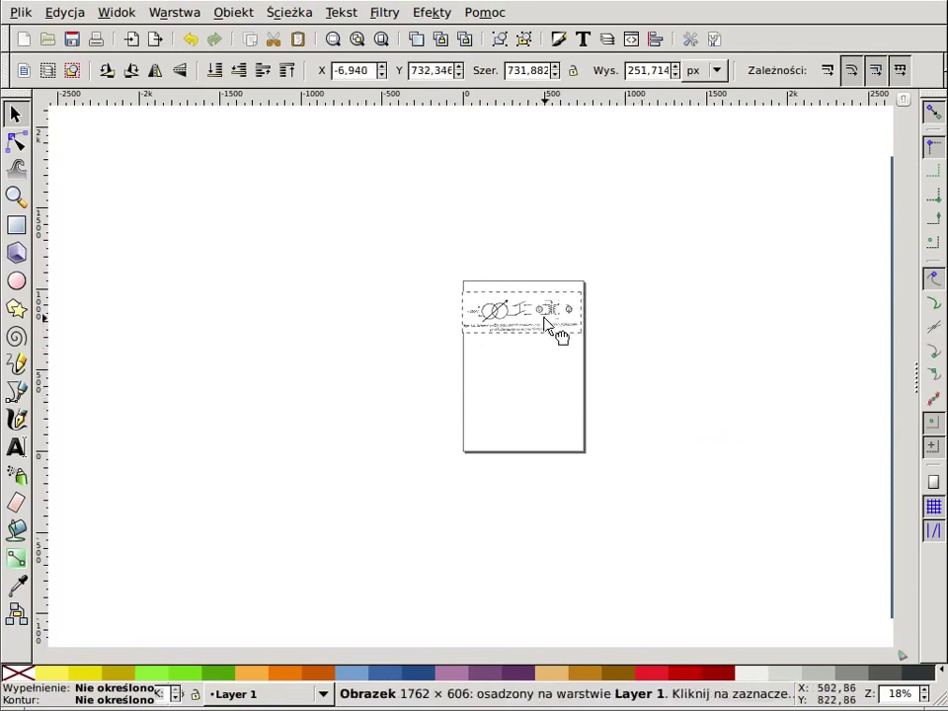
- Shrink the schematic to 682,038 × 234,571 px, place it near the page top, and show the grid
{"action": "left_click_drag", "start_coordinate": [540, 326], "coordinate": [544, 315]}
{"action": "scroll", "coordinate": [552, 355], "scroll_direction": "up", "scroll_amount": 1}
{"action": "scroll", "coordinate": [552, 355], "scroll_direction": "up", "scroll_amount": 1}
{"action": "scroll", "coordinate": [550, 353], "scroll_direction": "up", "scroll_amount": 2}
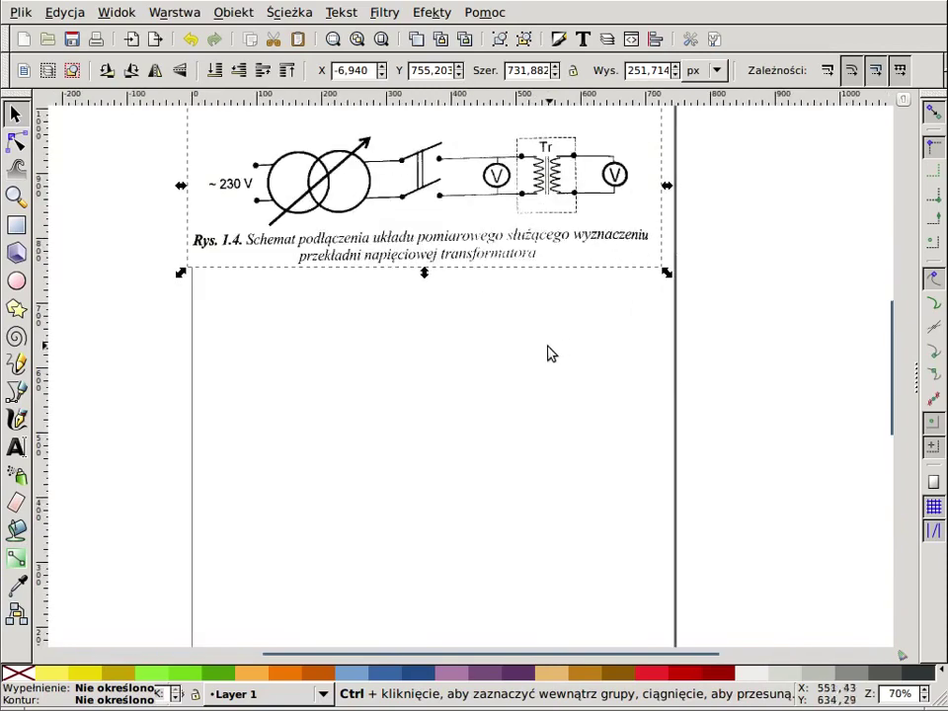
{"action": "scroll", "coordinate": [551, 355], "scroll_direction": "down", "scroll_amount": 2}
{"action": "left_click_drag", "start_coordinate": [552, 359], "coordinate": [658, 538]}
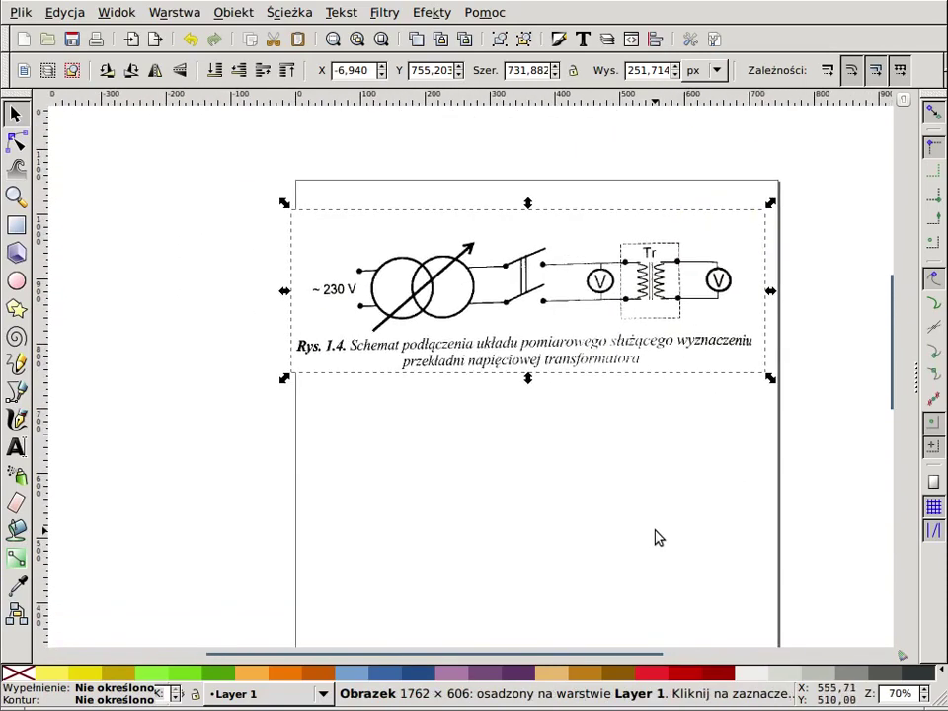
{"action": "left_click_drag", "start_coordinate": [770, 378], "coordinate": [750, 367]}
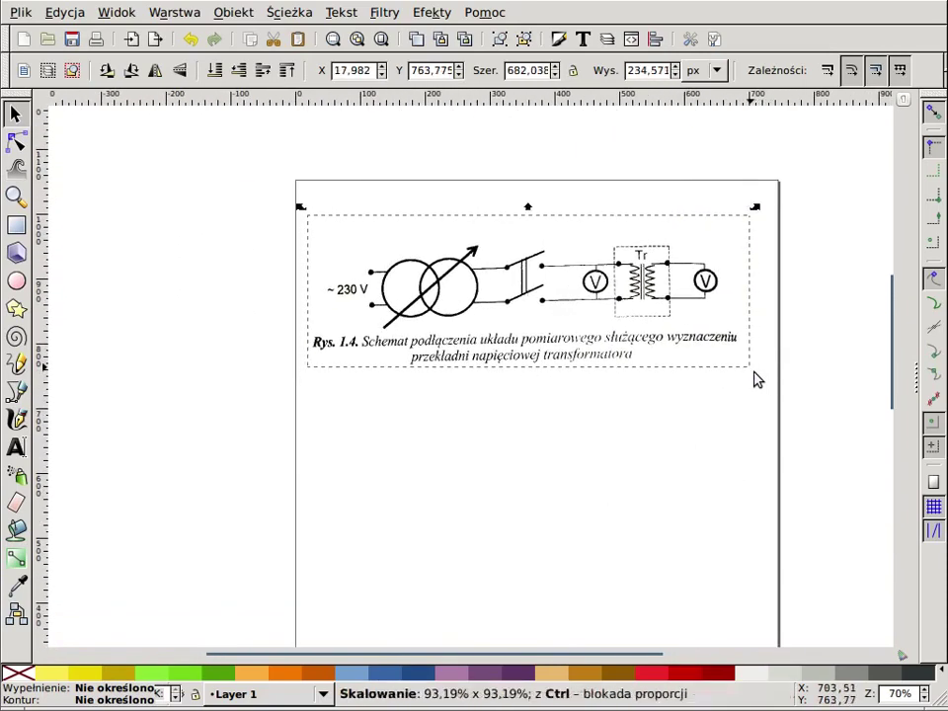
{"action": "left_click_drag", "start_coordinate": [560, 326], "coordinate": [575, 313]}
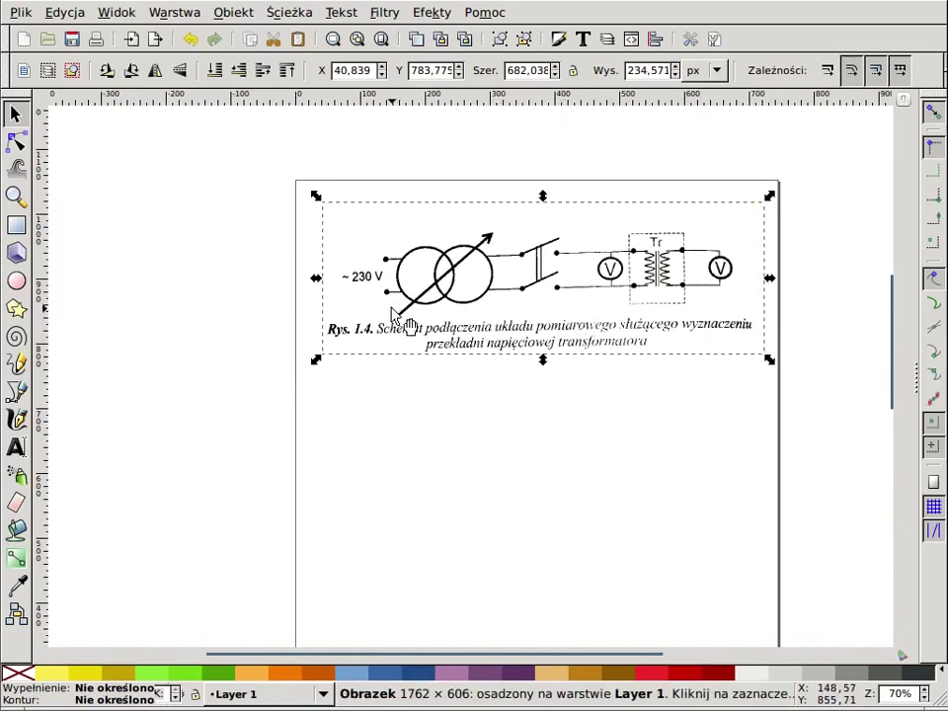
{"action": "key", "text": "numbersign"}
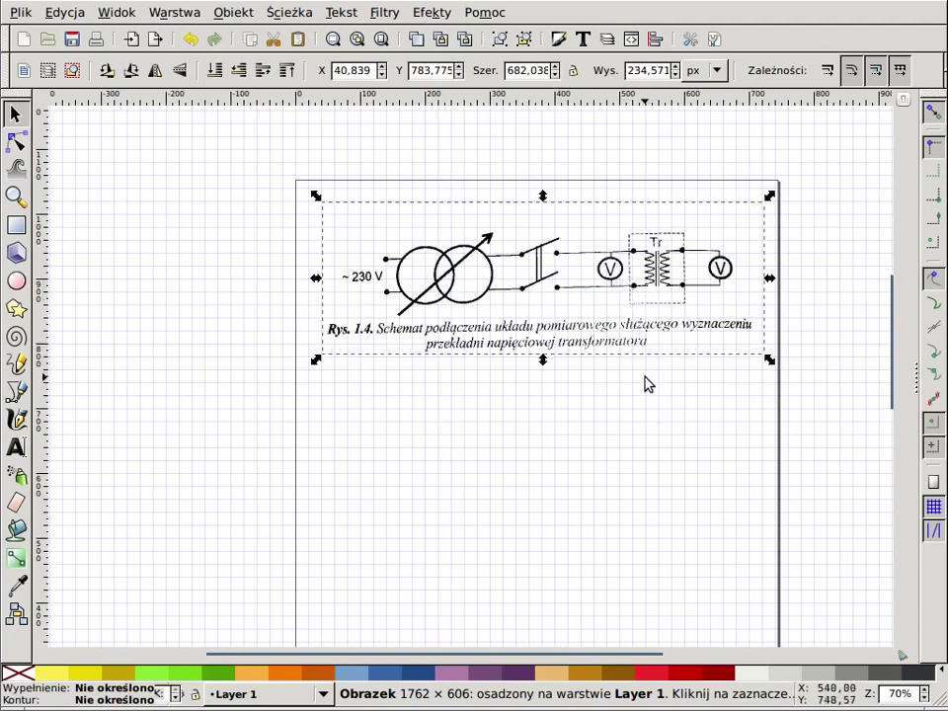
- Search Openclipart in Firefox for transformer clipart
{"action": "key", "text": "alt+Tab"}
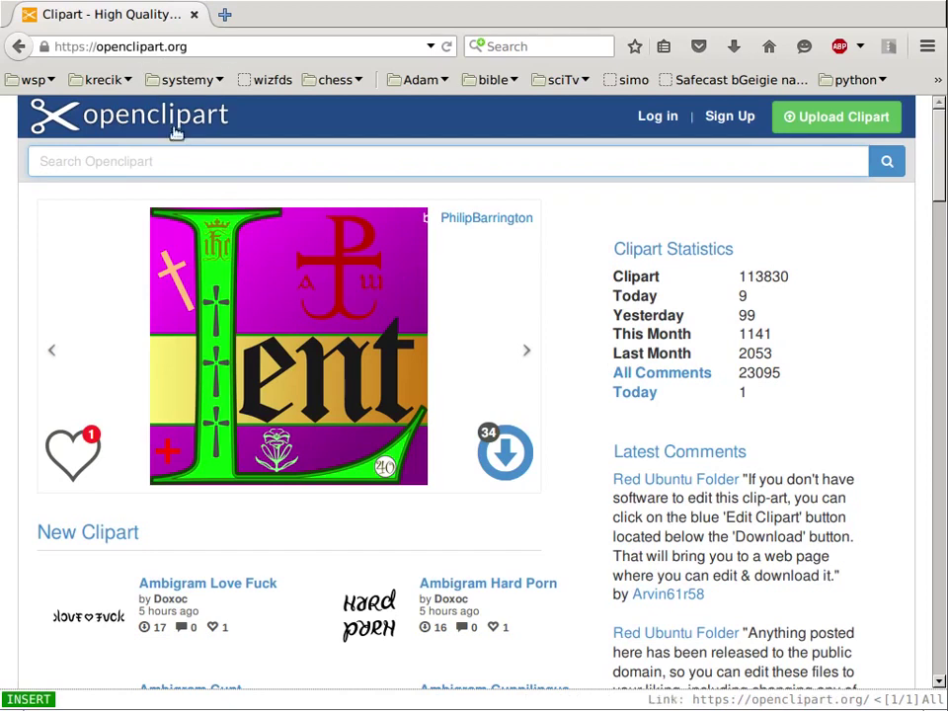
{"action": "left_click", "coordinate": [186, 161]}
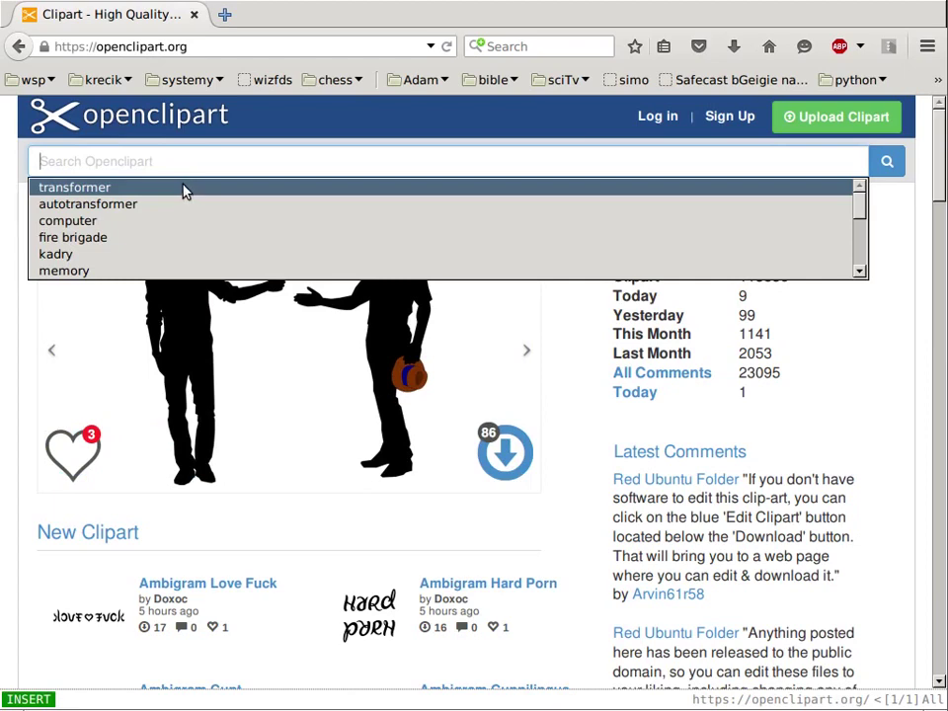
{"action": "left_click", "coordinate": [184, 190]}
{"action": "left_click", "coordinate": [877, 166]}
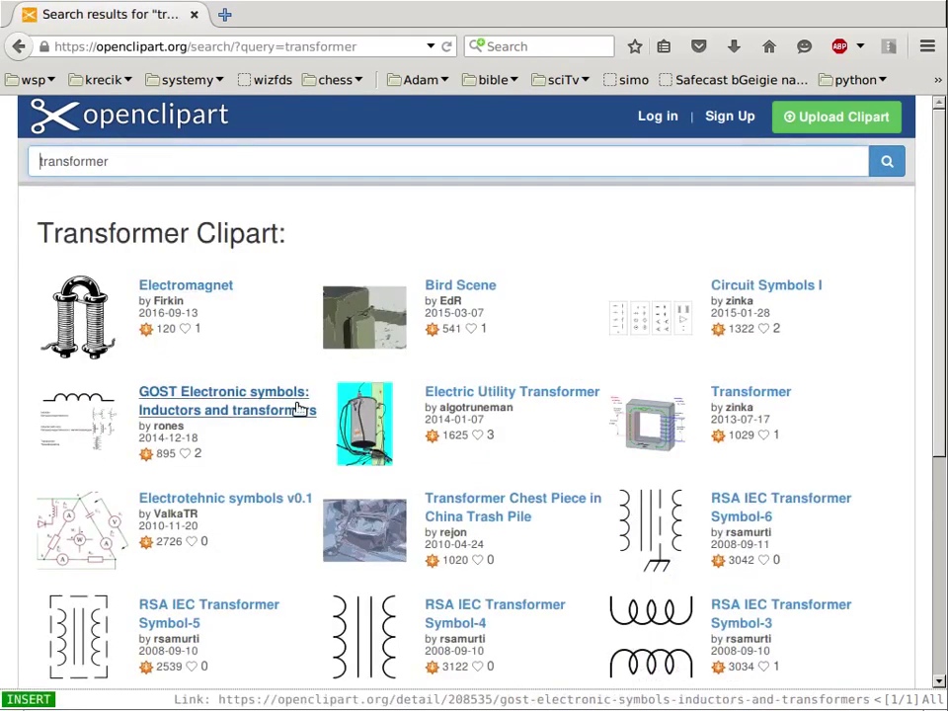
{"action": "scroll", "coordinate": [194, 324], "scroll_direction": "down", "scroll_amount": 1}
{"action": "scroll", "coordinate": [194, 324], "scroll_direction": "down", "scroll_amount": 2}
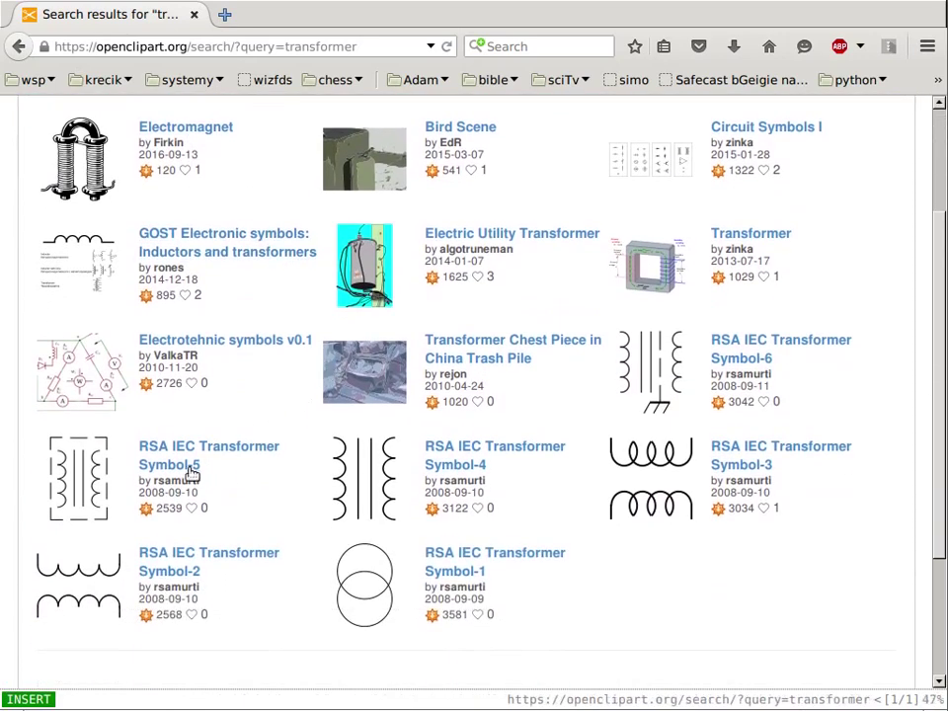
- Download the RSA IEC Transformer Symbol-5 SVG, open it in Inkscape, and return to the drawing
{"action": "left_click", "coordinate": [86, 474]}
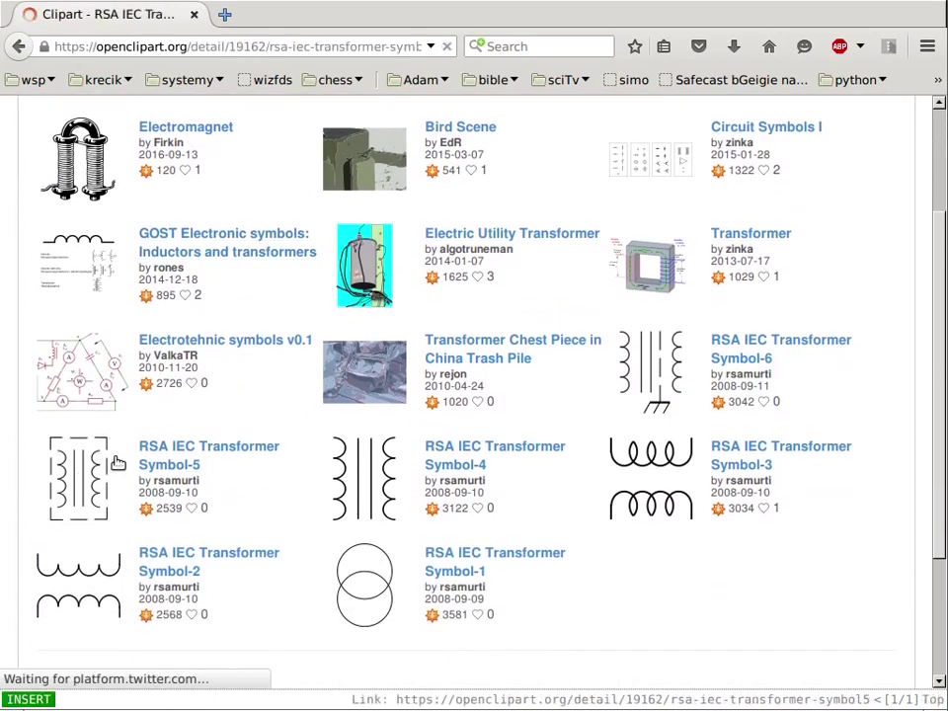
{"action": "scroll", "coordinate": [263, 460], "scroll_direction": "down", "scroll_amount": 4}
{"action": "scroll", "coordinate": [364, 470], "scroll_direction": "down", "scroll_amount": 8}
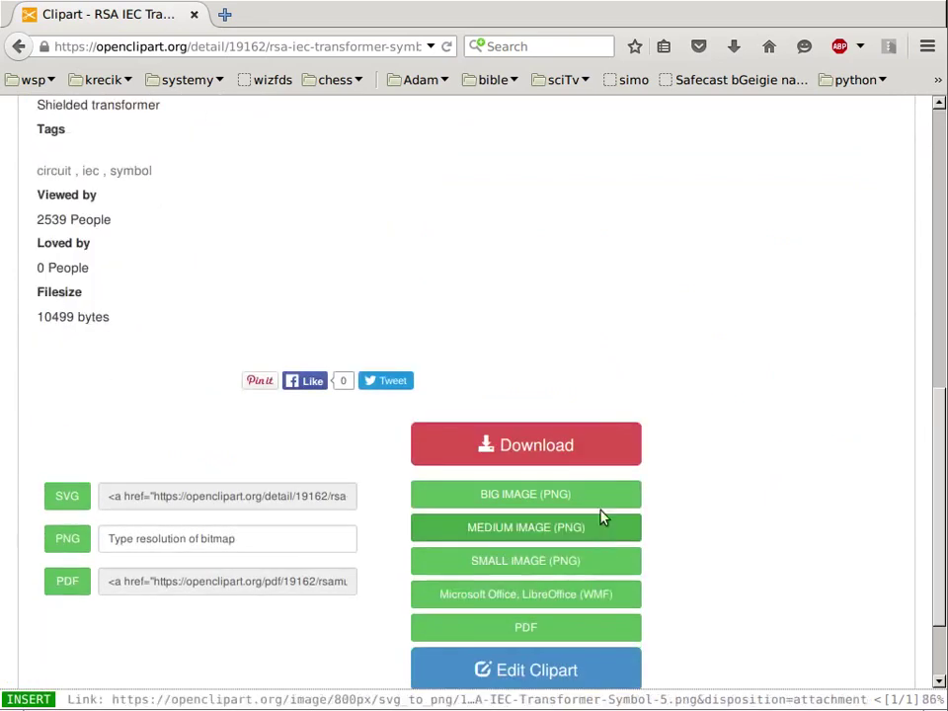
{"action": "left_click", "coordinate": [588, 451]}
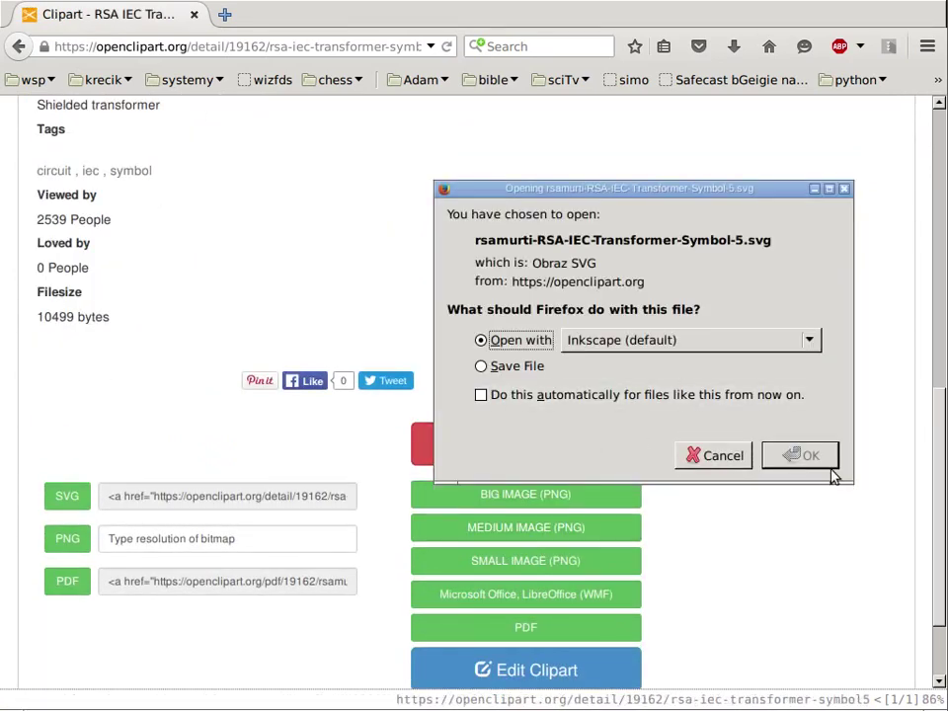
{"action": "left_click", "coordinate": [820, 464]}
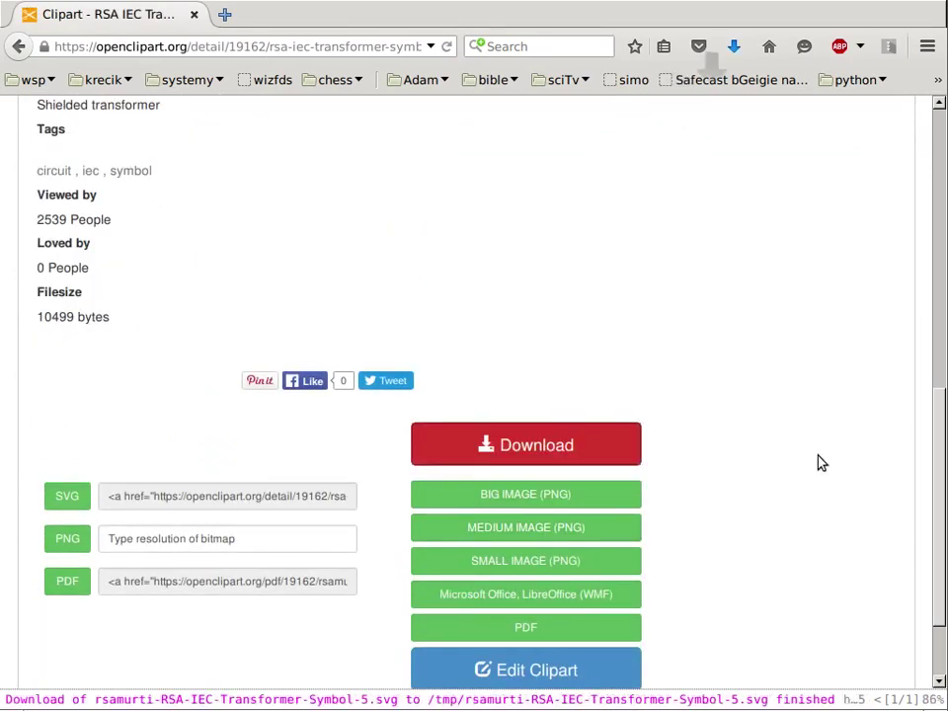
{"action": "left_click", "coordinate": [943, 5]}
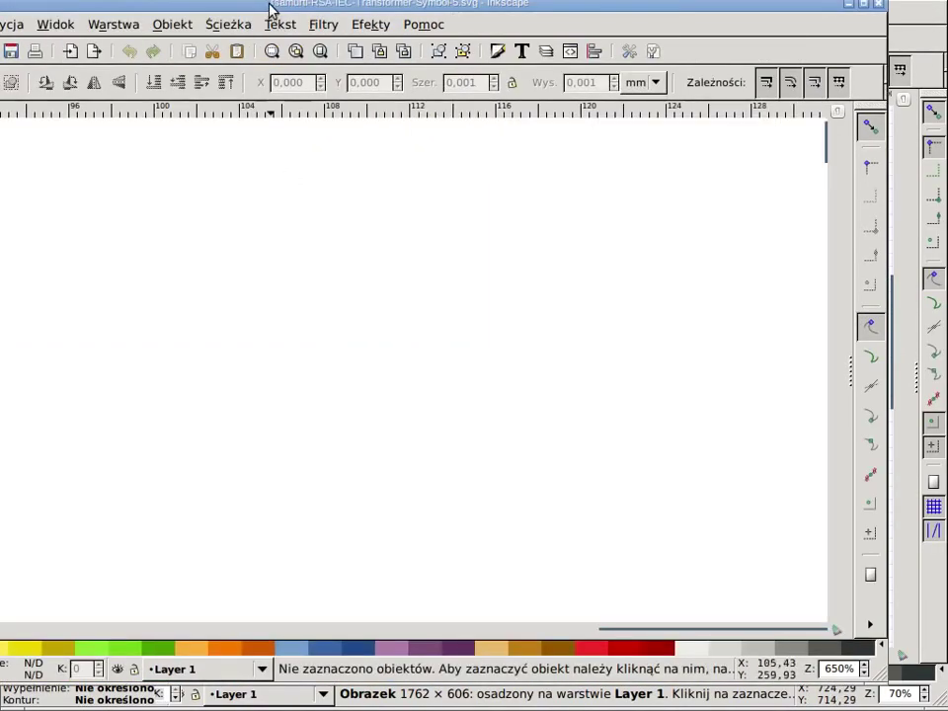
- Select the transformer symbol in its own SVG window, then close that window
{"action": "left_click_drag", "start_coordinate": [271, 11], "coordinate": [404, 40]}
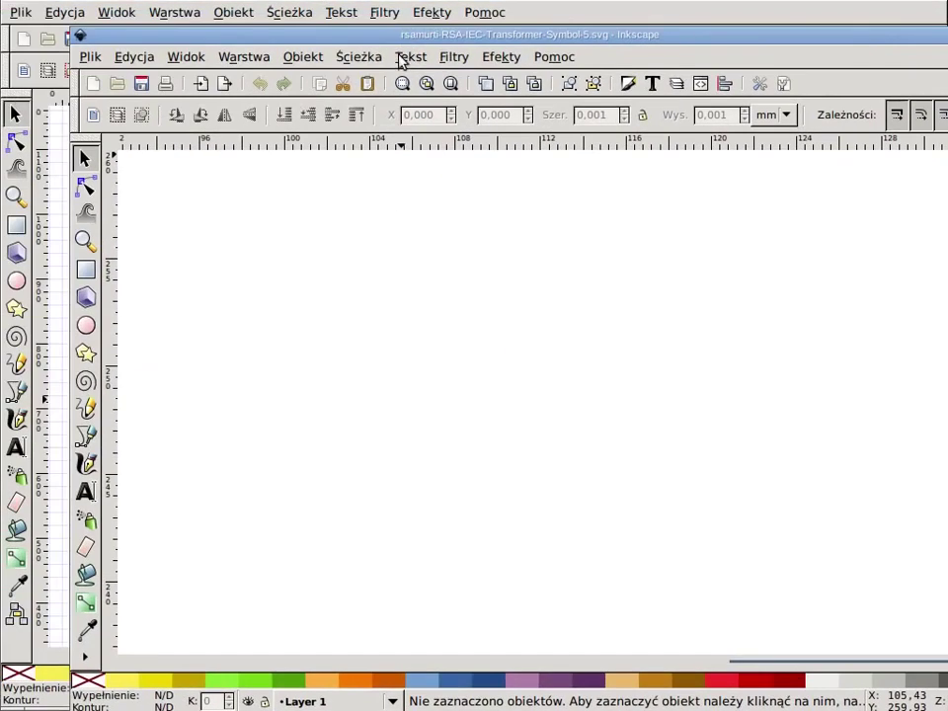
{"action": "left_click", "coordinate": [701, 373]}
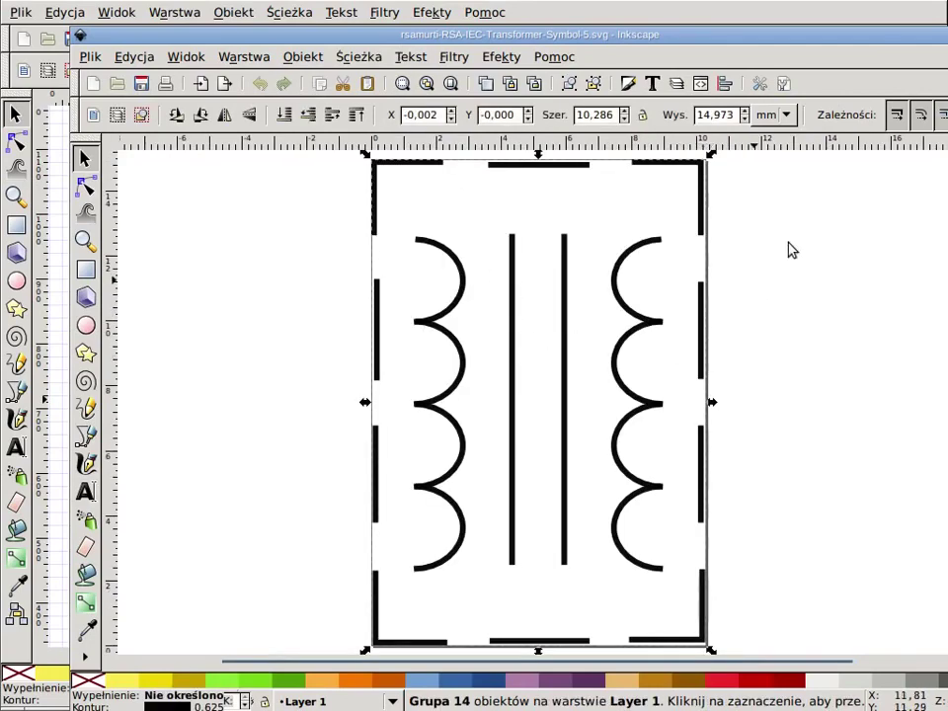
{"action": "left_click", "coordinate": [837, 309]}
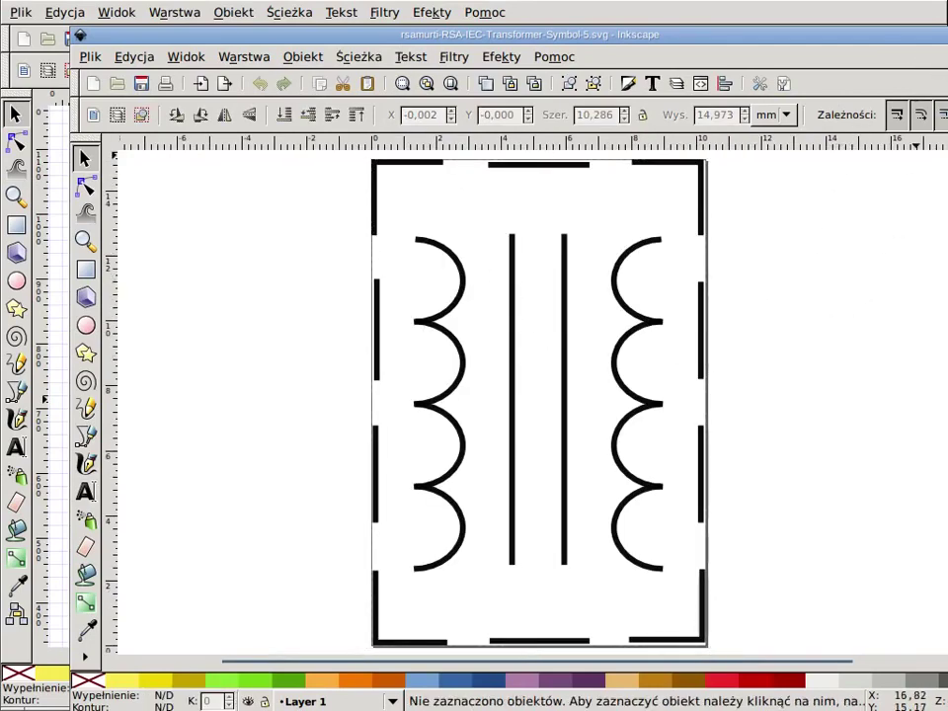
{"action": "key", "text": "ctrl+w"}
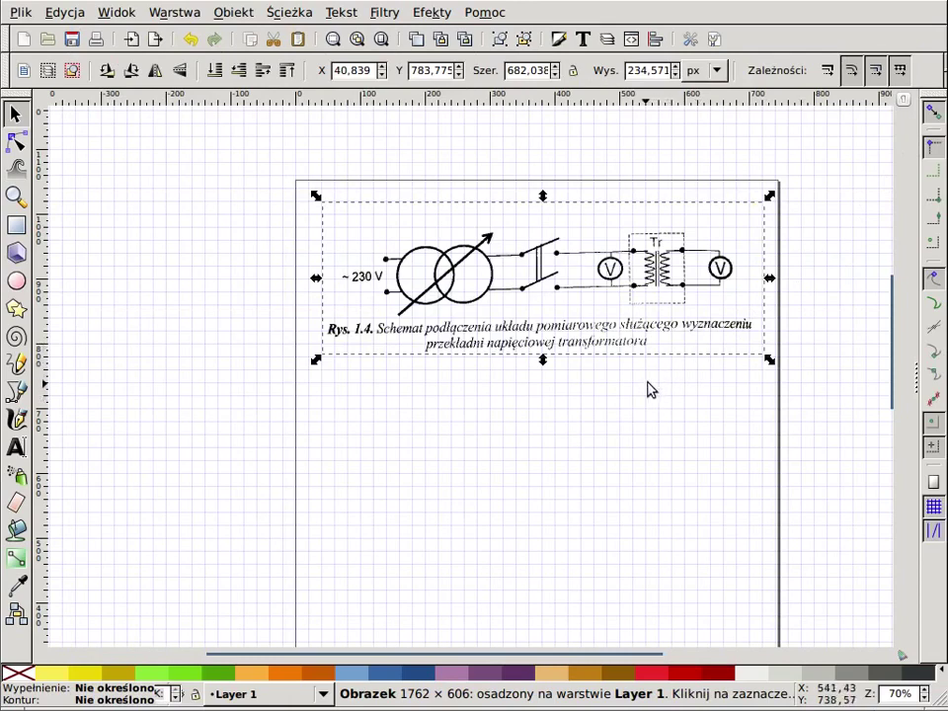
- Paste the transformer symbol into the main drawing below the schematic caption
{"action": "left_click", "coordinate": [611, 446]}
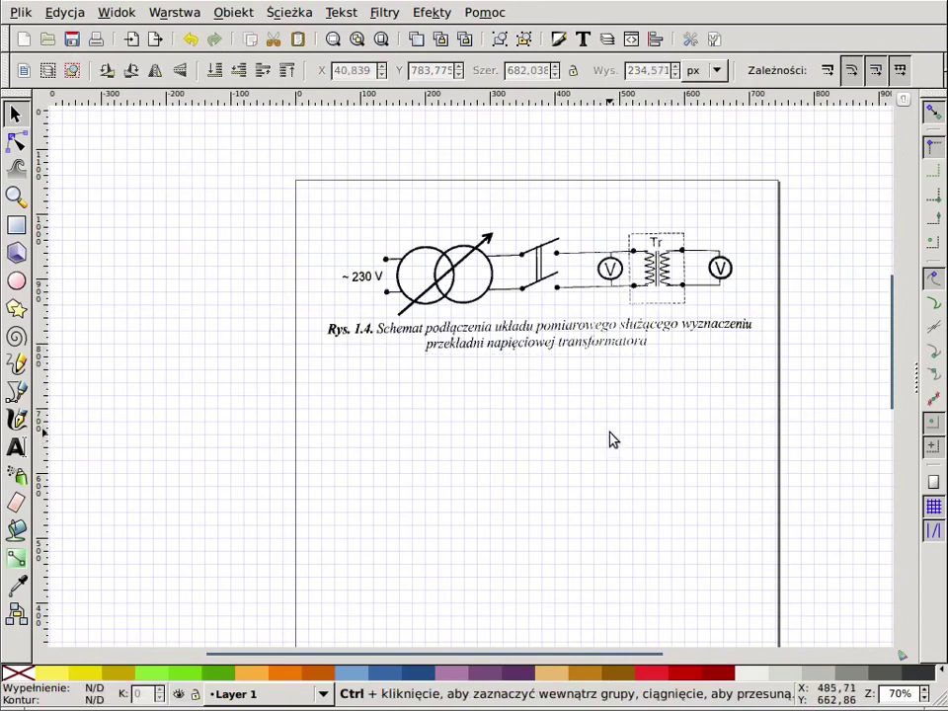
{"action": "key", "text": "ctrl+v"}
{"action": "scroll", "coordinate": [639, 449], "scroll_direction": "up", "scroll_amount": 1, "text": "ctrl"}
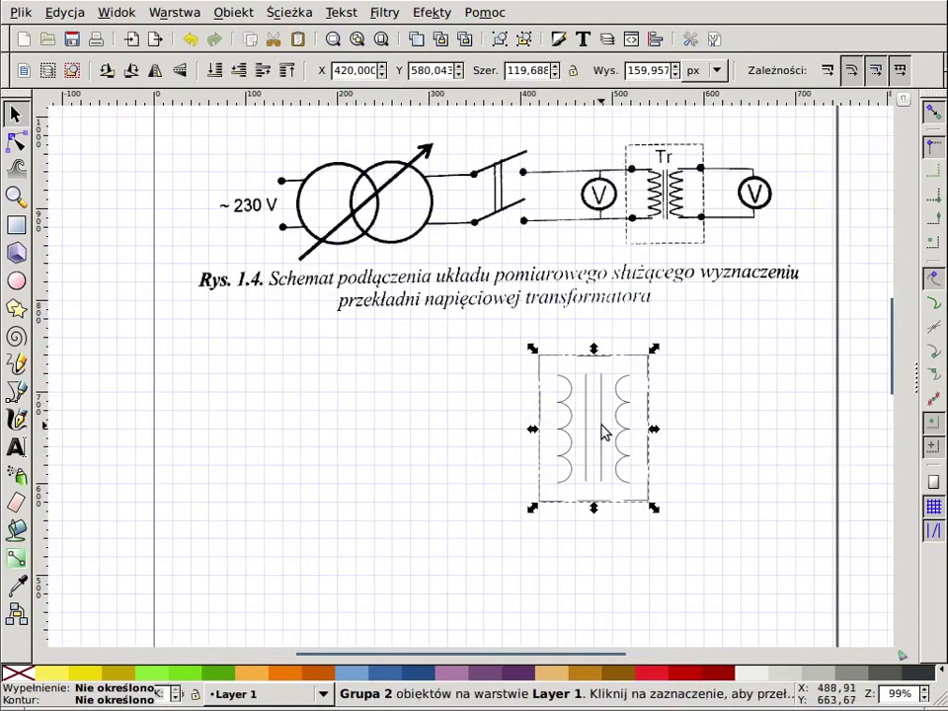
{"action": "mouse_move", "coordinate": [588, 381]}
{"action": "left_mouse_down"}
{"action": "mouse_move", "coordinate": [583, 364]}
{"action": "mouse_move", "coordinate": [540, 345]}
{"action": "mouse_move", "coordinate": [539, 355]}
{"action": "mouse_move", "coordinate": [526, 339]}
{"action": "left_mouse_up"}
{"action": "scroll", "coordinate": [540, 351], "scroll_direction": "up", "scroll_amount": 2}
{"action": "scroll", "coordinate": [701, 419], "scroll_direction": "down", "scroll_amount": 1}
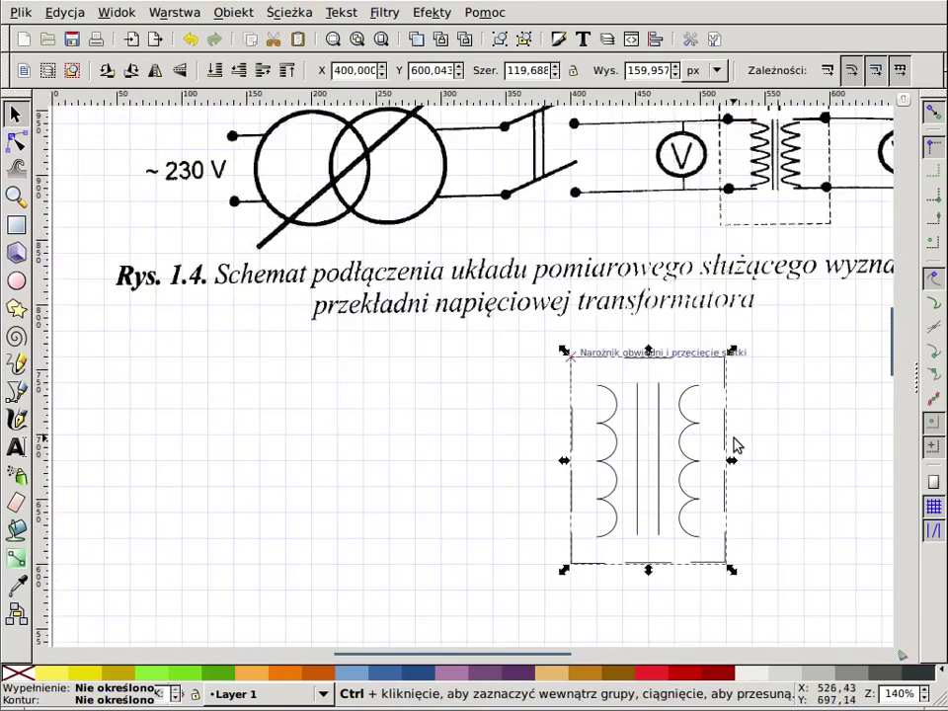
{"action": "left_click_drag", "start_coordinate": [774, 458], "coordinate": [531, 422]}
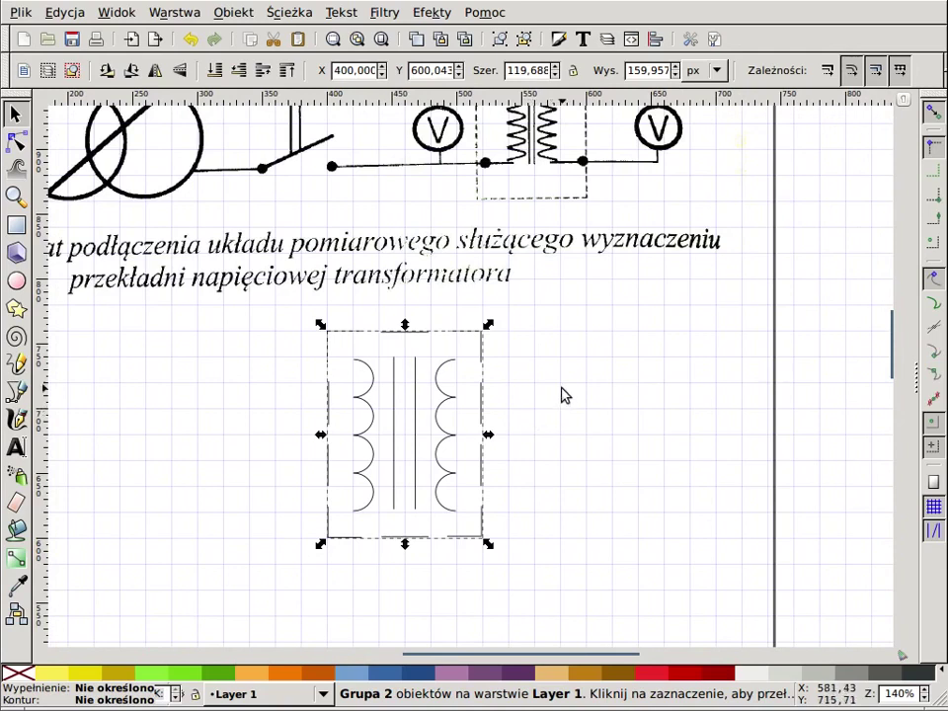
- Draw an 81 × 81 px voltmeter circle to the right of the transformer
{"action": "left_click", "coordinate": [627, 301]}
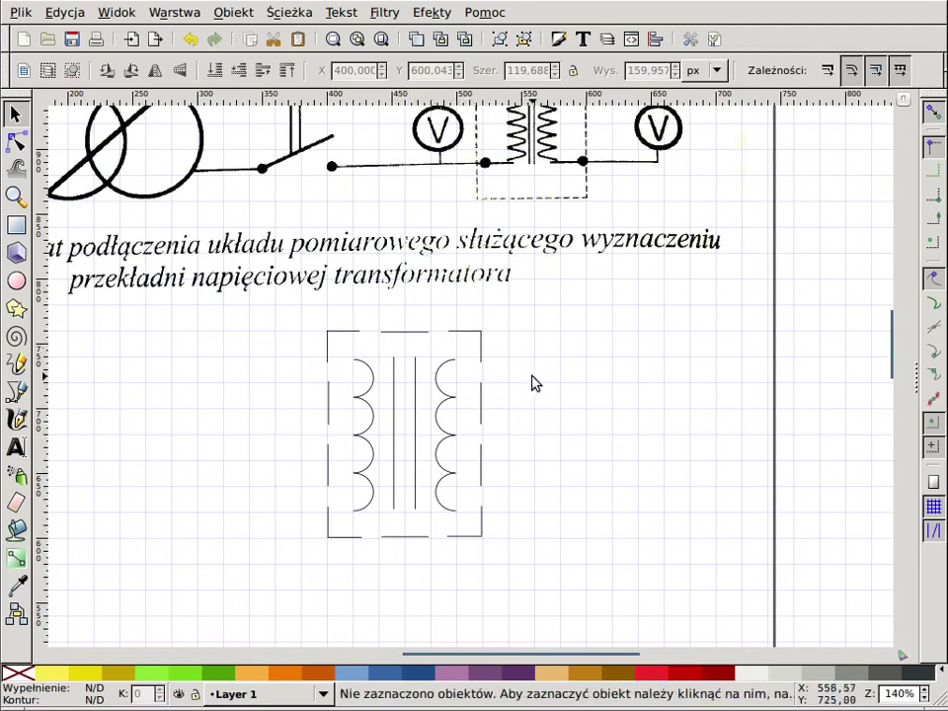
{"action": "key", "text": "e"}
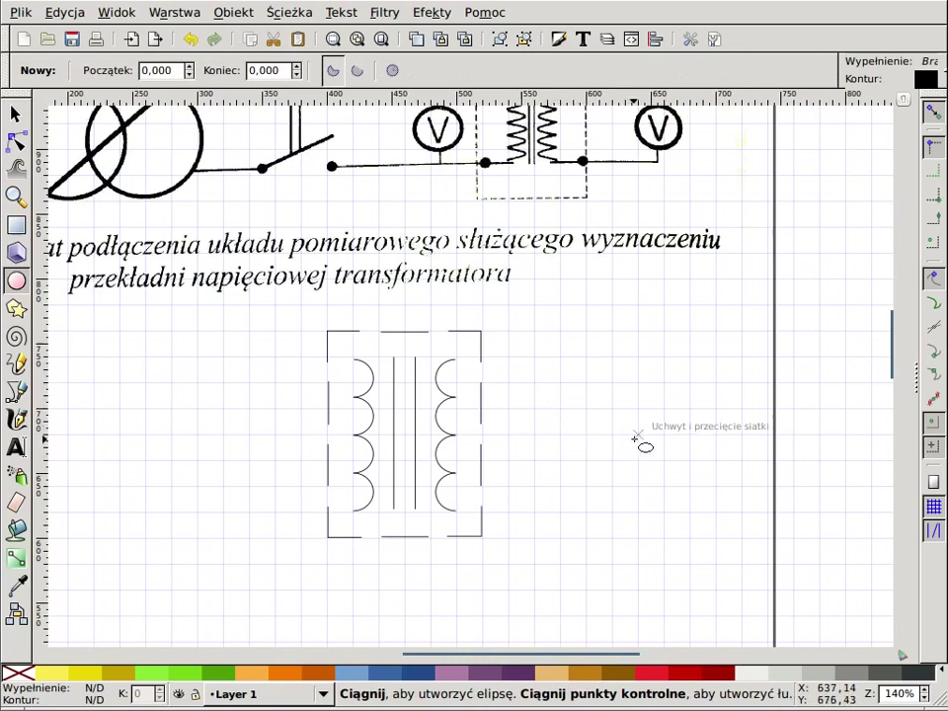
{"action": "mouse_move", "coordinate": [635, 439]}
{"action": "left_mouse_down"}
{"action": "mouse_move", "coordinate": [661, 483]}
{"action": "mouse_move", "coordinate": [698, 490]}
{"action": "left_mouse_up"}
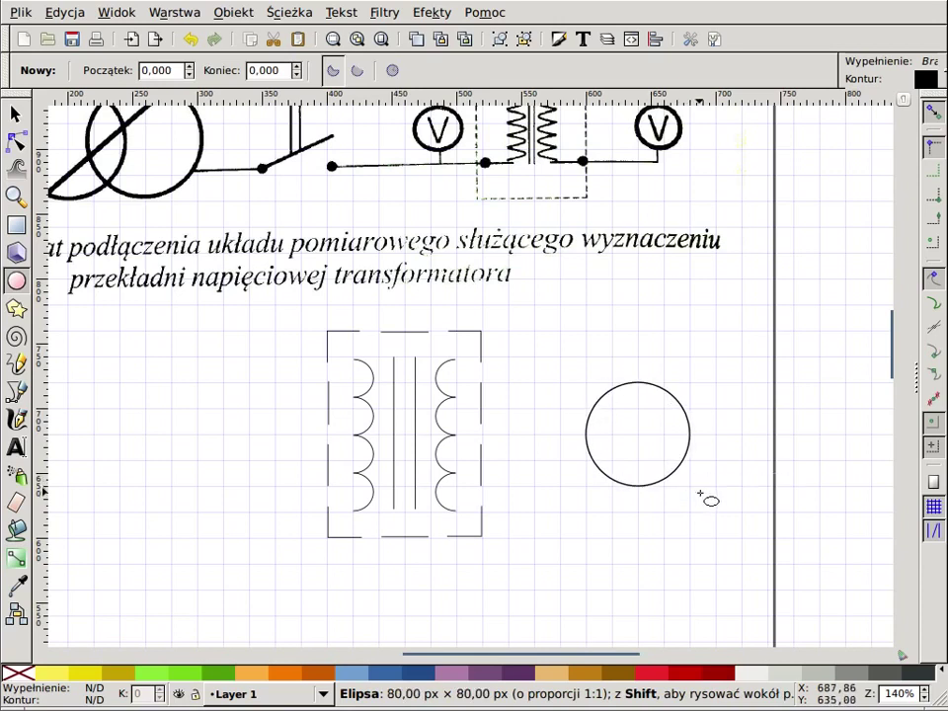
{"action": "left_click_drag", "start_coordinate": [699, 492], "coordinate": [699, 492]}
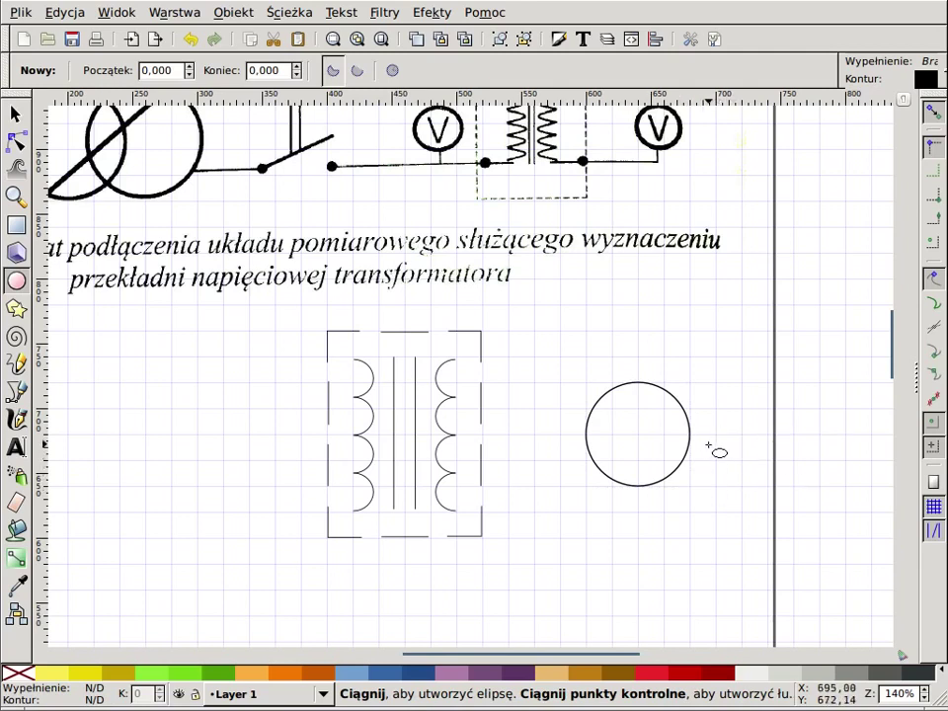
- Add a 'V' text label inside the circle
{"action": "key", "text": "t"}
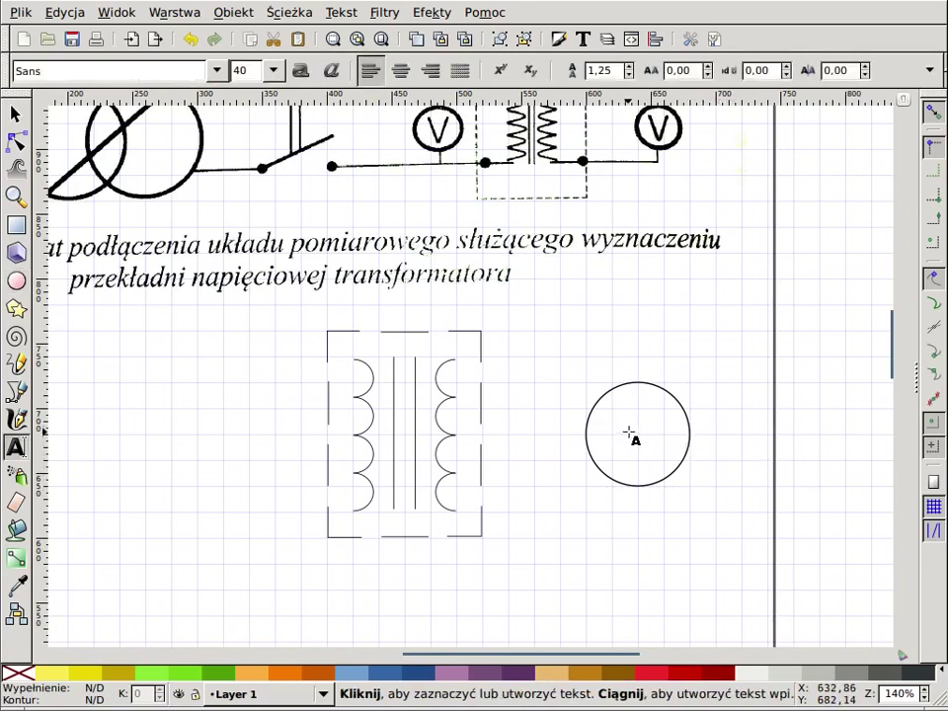
{"action": "left_click", "coordinate": [629, 432]}
{"action": "type", "text": "V"}
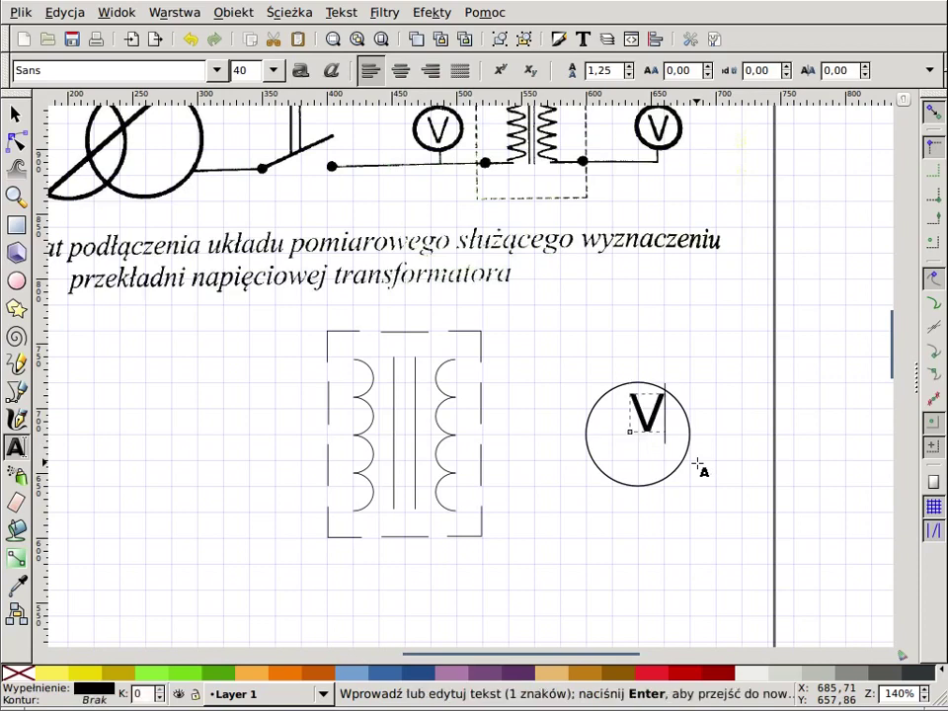
{"action": "key", "text": "Escape"}
{"action": "key", "text": "F1"}
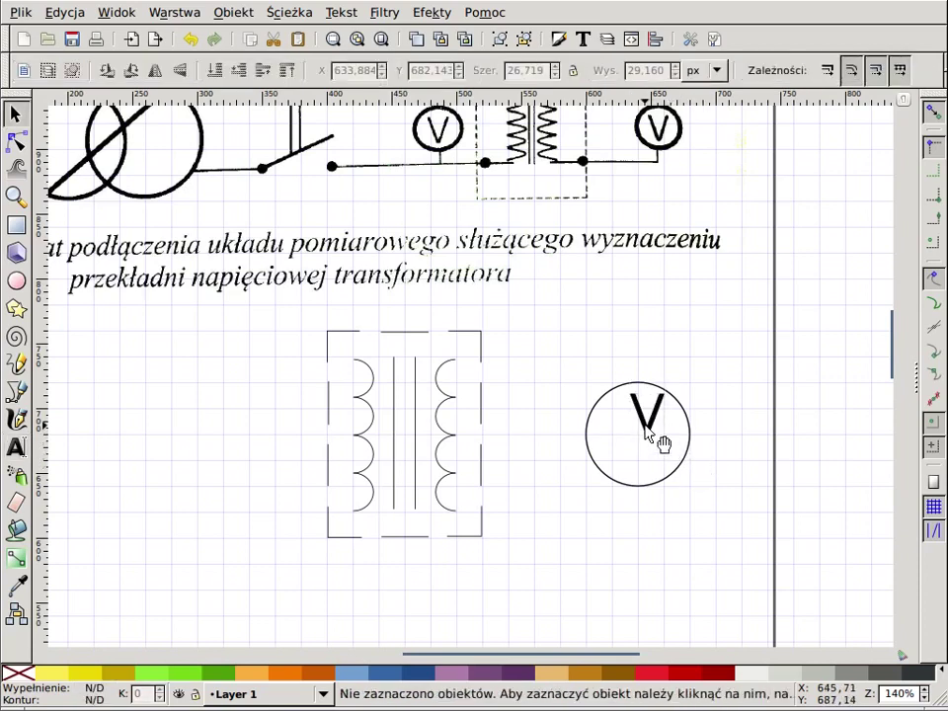
{"action": "left_click", "coordinate": [659, 436]}
{"action": "mouse_move", "coordinate": [654, 431]}
{"action": "left_mouse_down"}
{"action": "mouse_move", "coordinate": [656, 466]}
{"action": "mouse_move", "coordinate": [698, 490]}
{"action": "mouse_move", "coordinate": [679, 478]}
{"action": "left_mouse_up"}
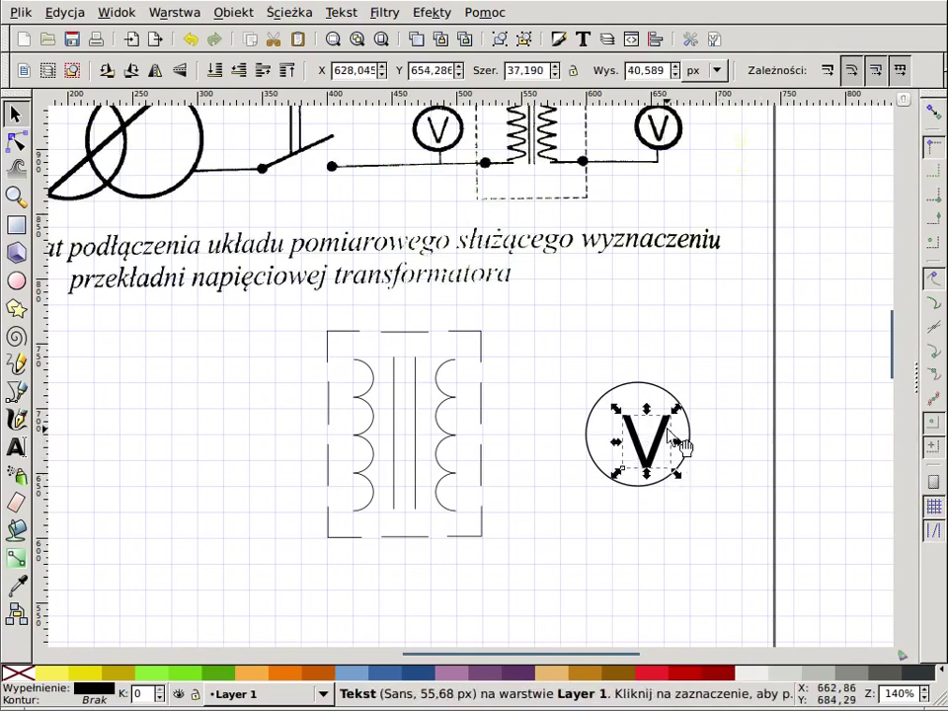
- Centre the V on the circle both ways, group them, and enable snapping to object points
{"action": "left_click", "coordinate": [656, 455]}
{"action": "left_click", "coordinate": [672, 433]}
{"action": "left_click", "coordinate": [658, 387], "text": "shift"}
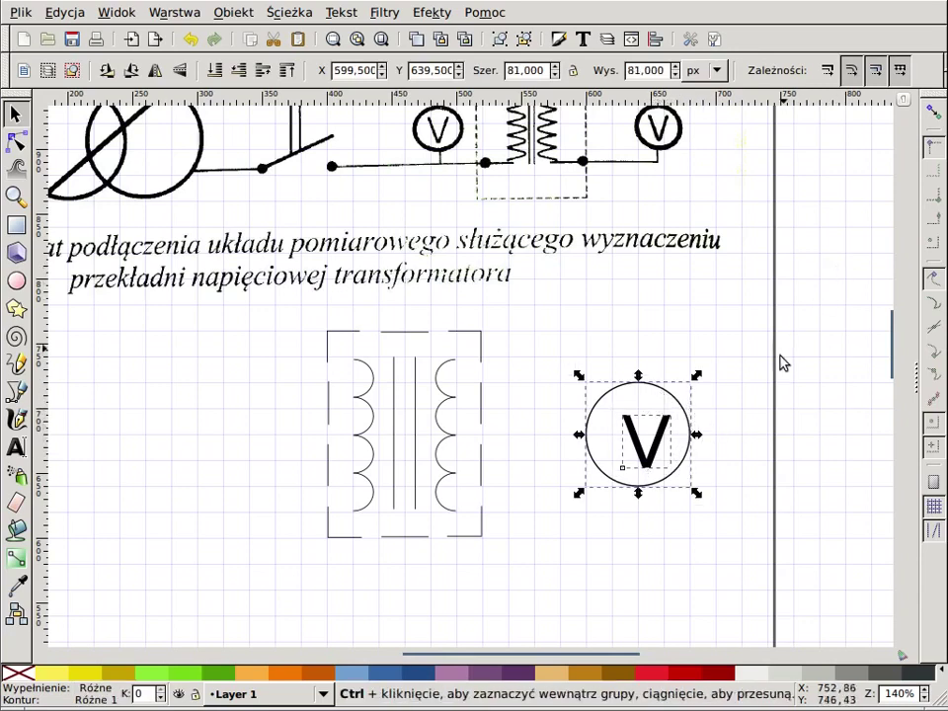
{"action": "key", "text": "shift+ctrl+a"}
{"action": "left_click", "coordinate": [755, 193]}
{"action": "left_click", "coordinate": [755, 223]}
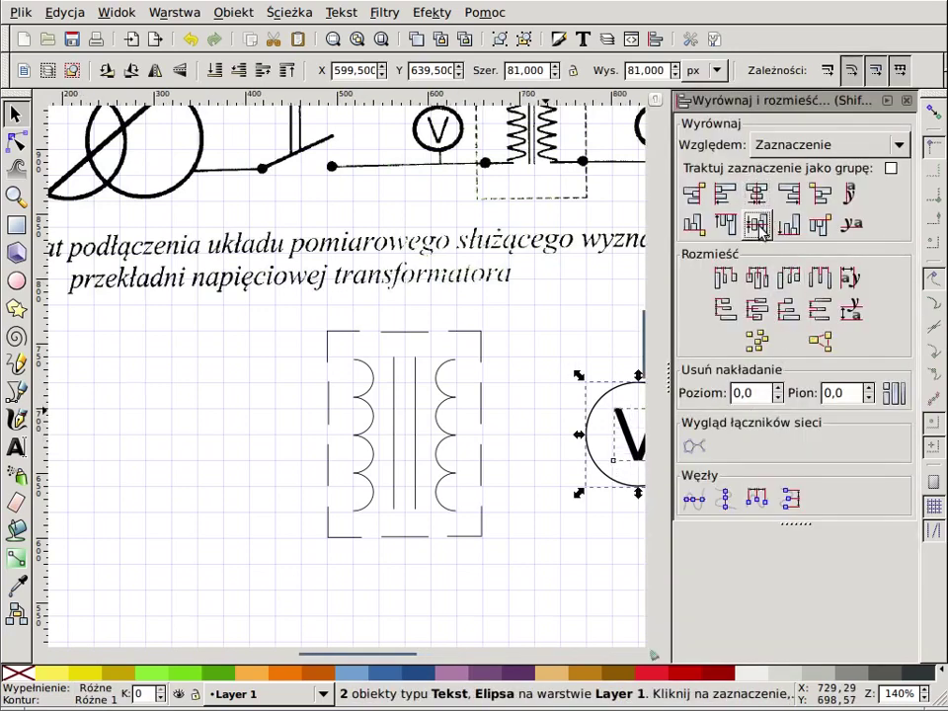
{"action": "left_click", "coordinate": [905, 100]}
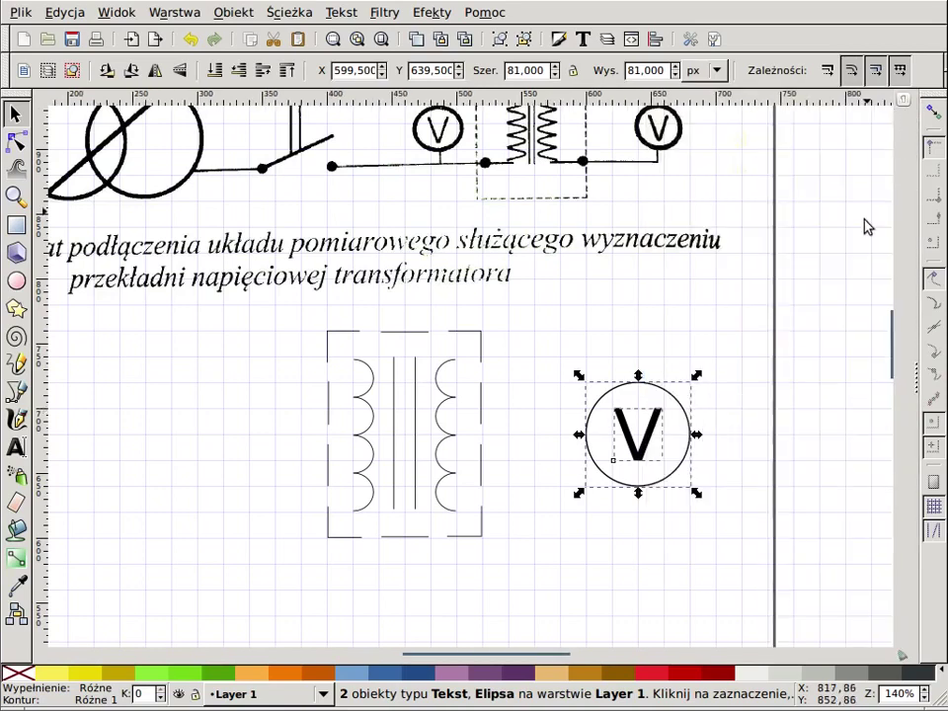
{"action": "key", "text": "ctrl+g"}
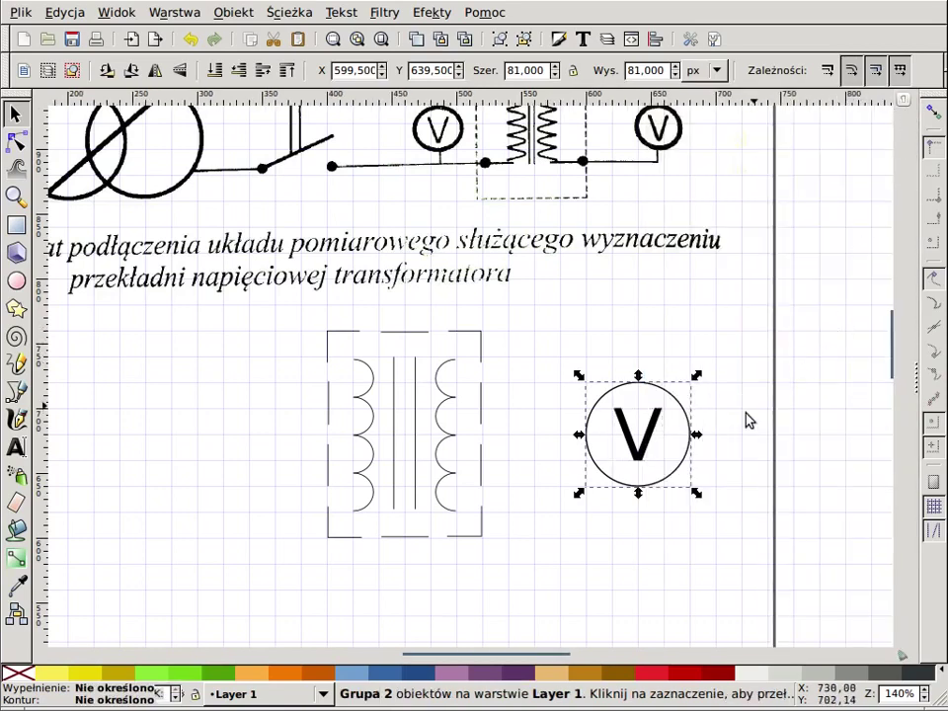
{"action": "scroll", "coordinate": [630, 408], "scroll_direction": "up", "scroll_amount": 1, "text": "ctrl"}
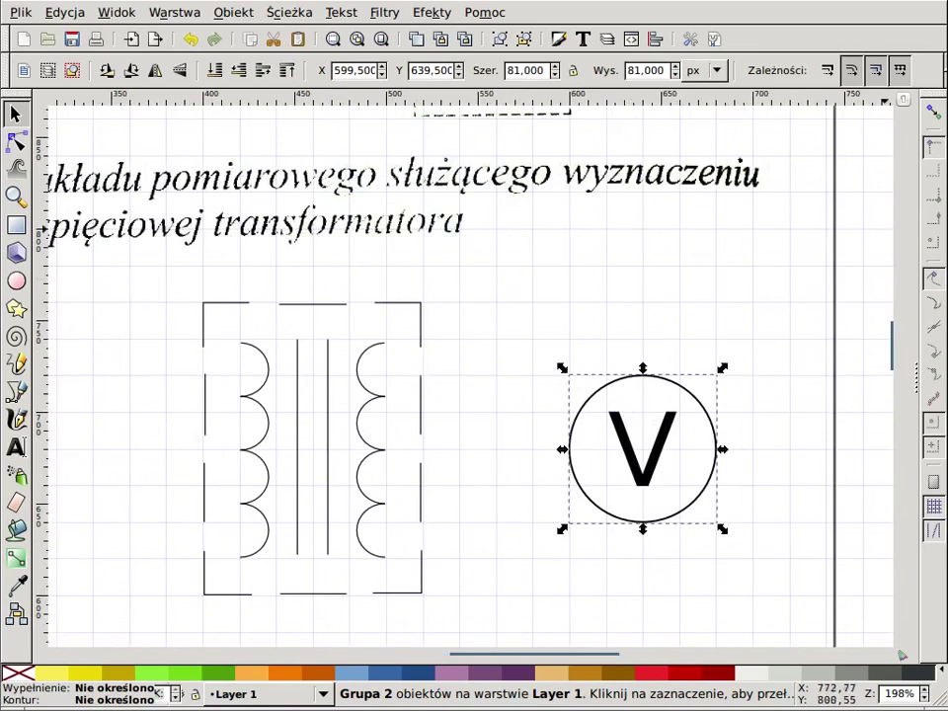
{"action": "left_click", "coordinate": [941, 113]}
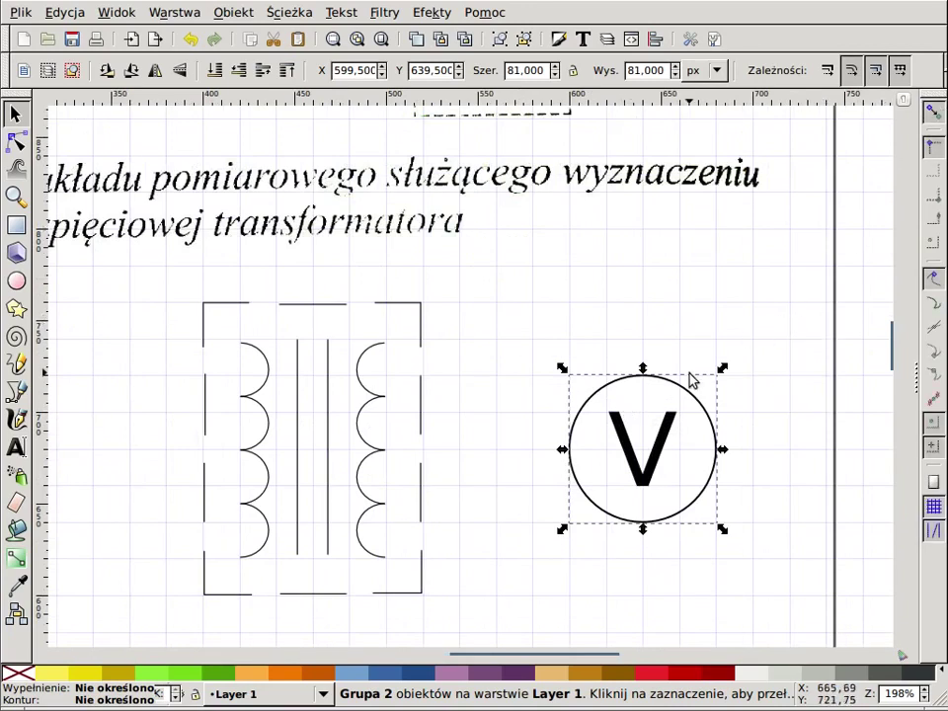
- Draw a right-angled wire from the voltmeter's top to the right coil's upper end
{"action": "key", "text": "b"}
{"action": "scroll", "coordinate": [636, 406], "scroll_direction": "up", "scroll_amount": 1, "text": "ctrl"}
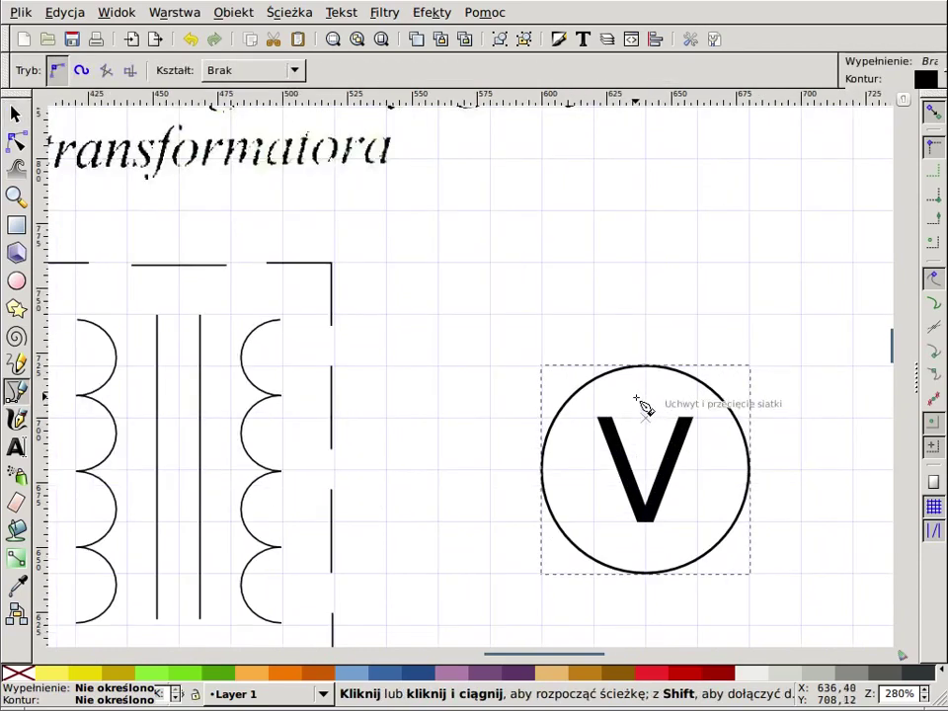
{"action": "left_click", "coordinate": [645, 366]}
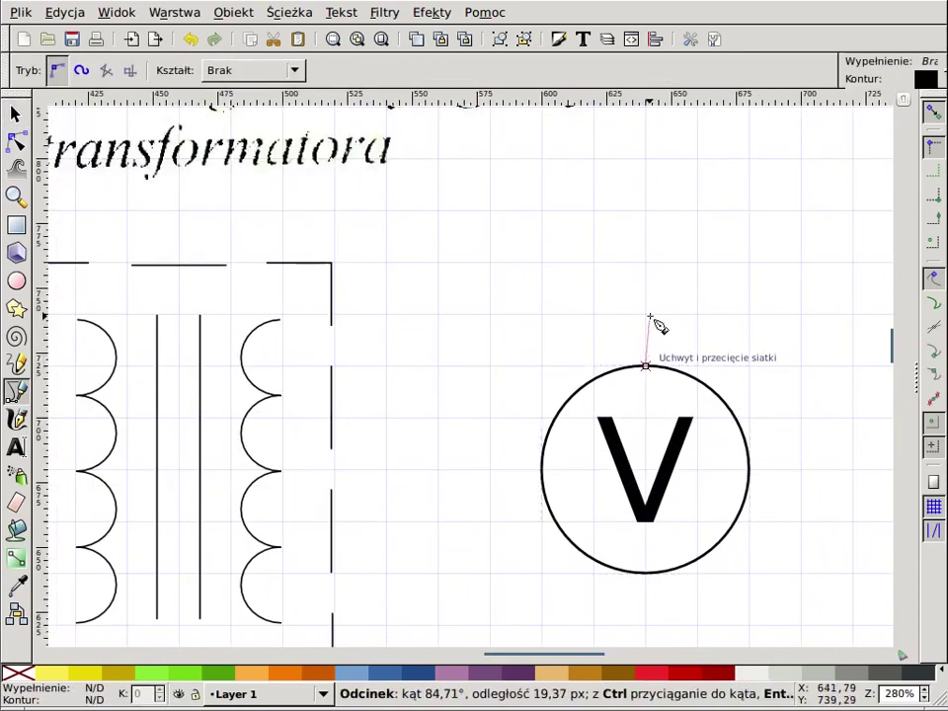
{"action": "left_click", "coordinate": [645, 313]}
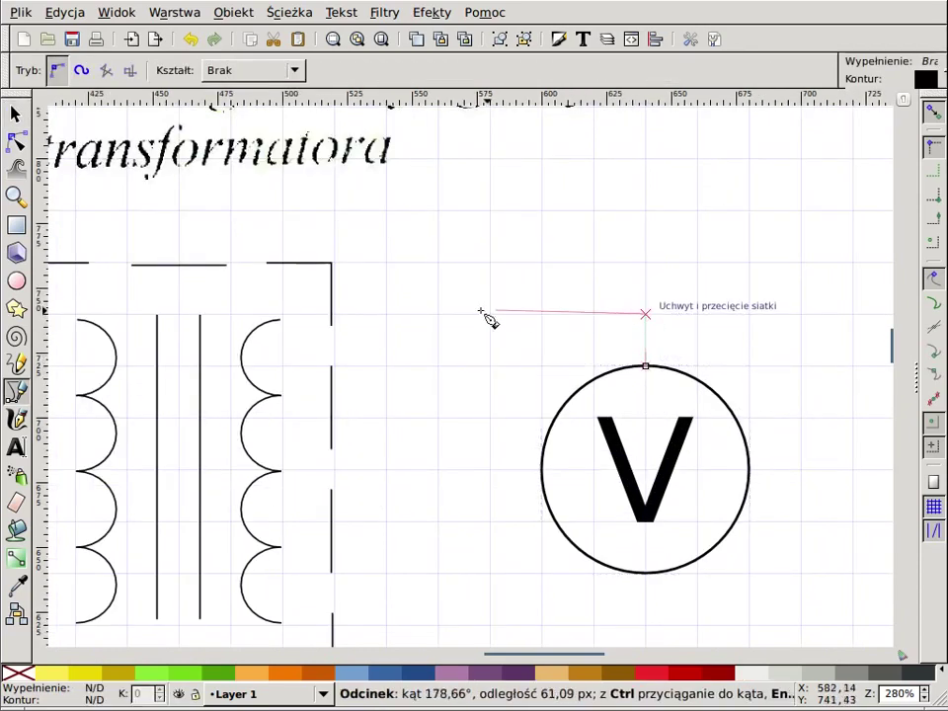
{"action": "left_click", "coordinate": [284, 313]}
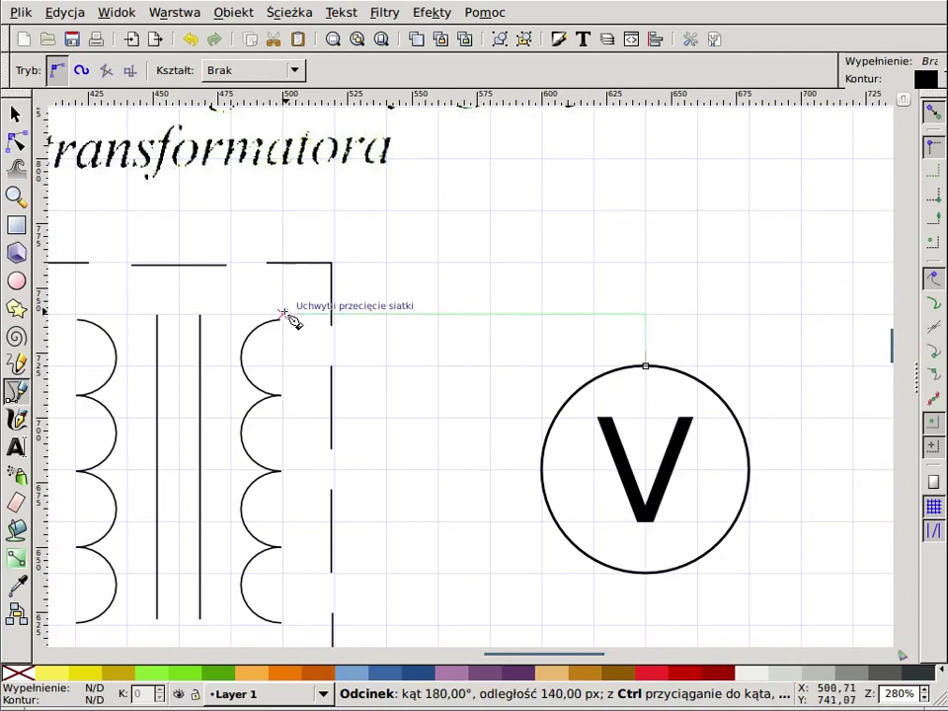
{"action": "key", "text": "Return"}
- Draw a right-angled wire from the voltmeter's bottom to the right coil's lower end
{"action": "scroll", "coordinate": [681, 395], "scroll_direction": "down", "scroll_amount": 1}
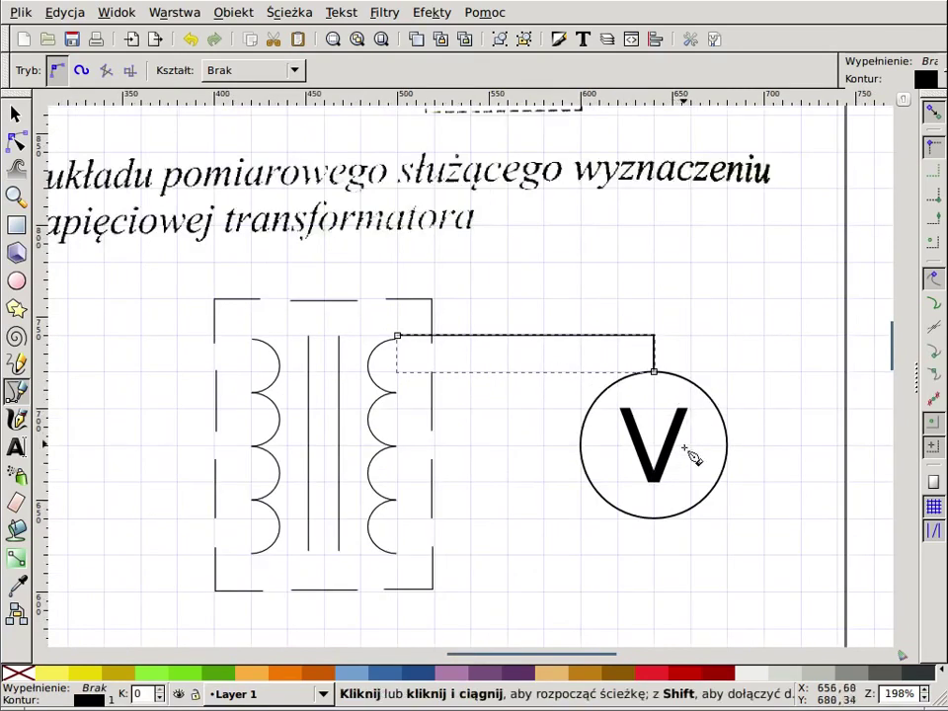
{"action": "left_click", "coordinate": [654, 517]}
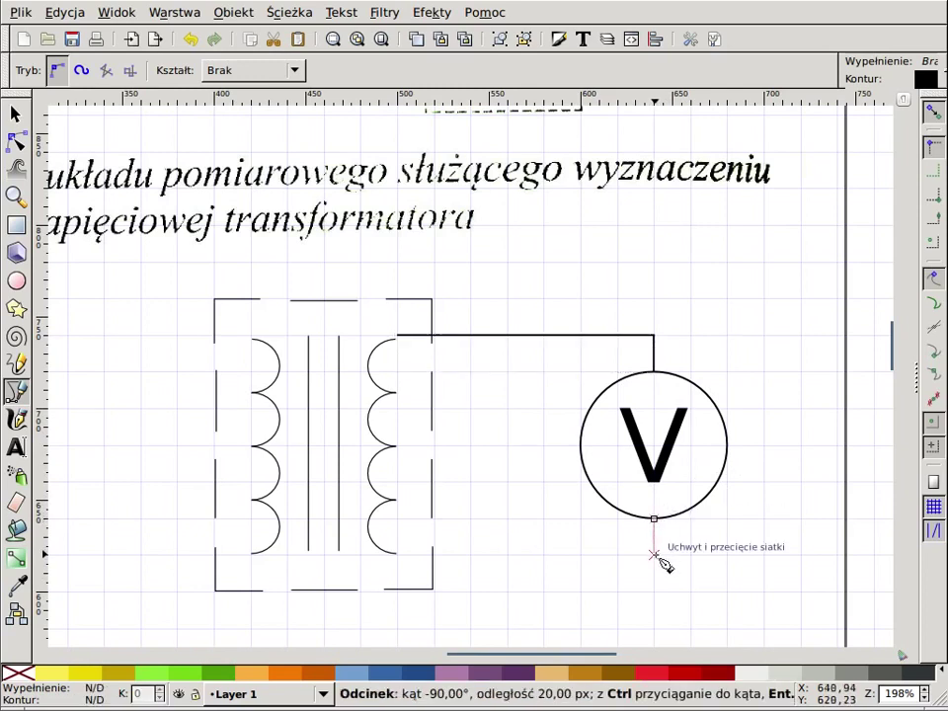
{"action": "left_click", "coordinate": [654, 555]}
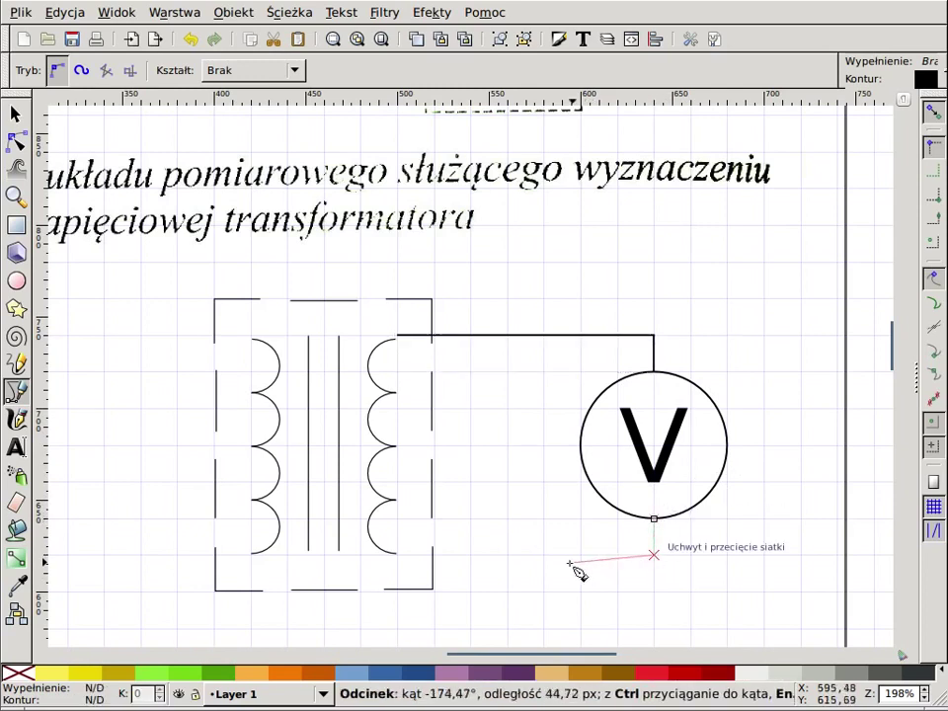
{"action": "double_click", "coordinate": [397, 555]}
{"action": "scroll", "coordinate": [434, 521], "scroll_direction": "up", "scroll_amount": 1}
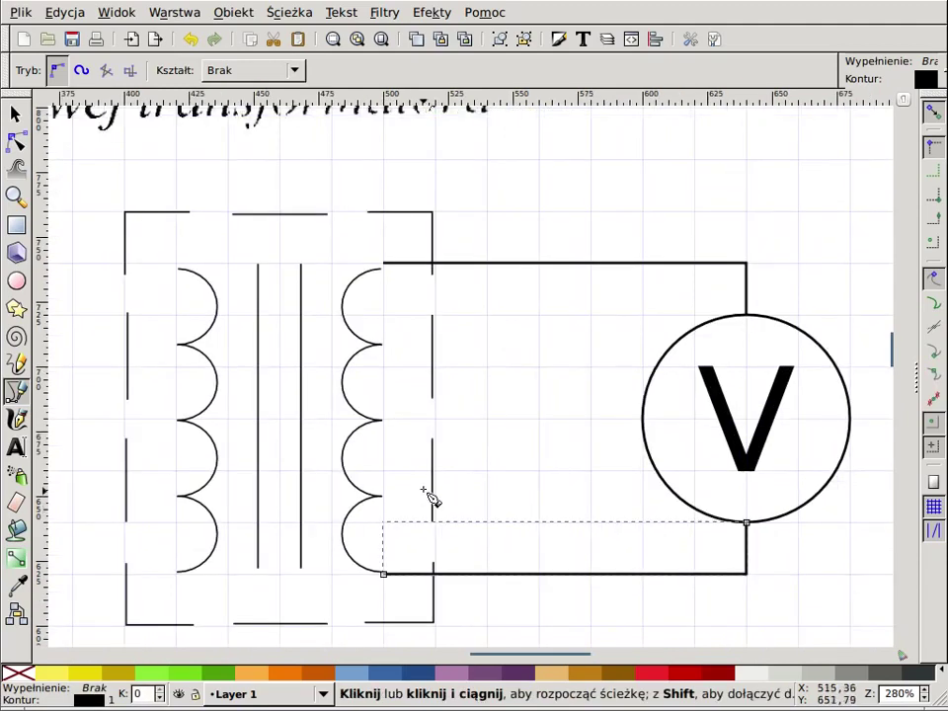
{"action": "key", "text": "Escape"}
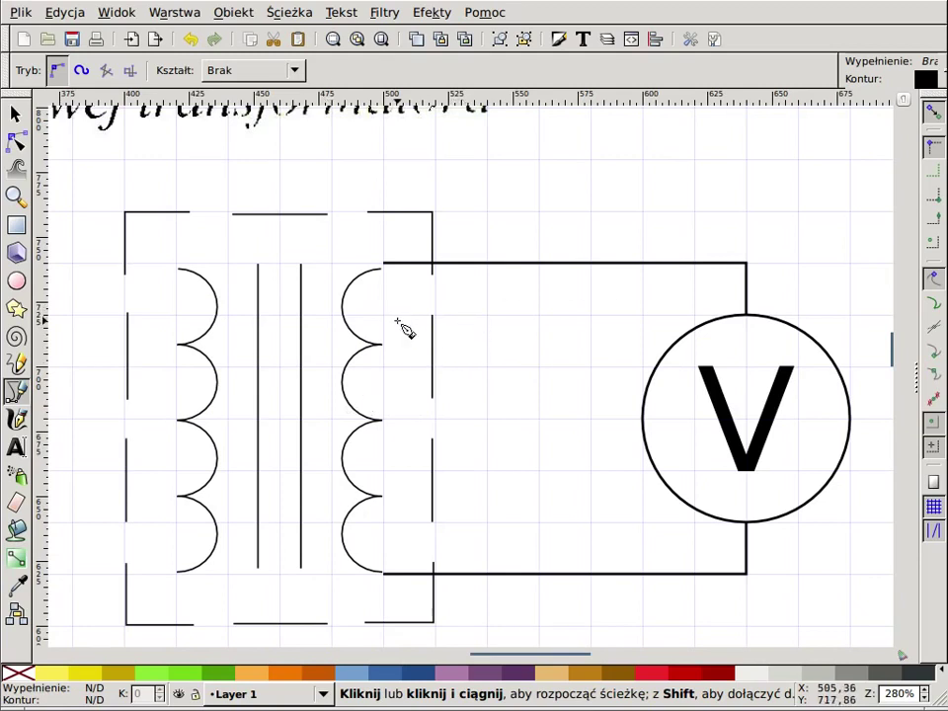
- Draw a small black-filled circle and shrink it to a 9 × 9 px junction dot
{"action": "key", "text": "e"}
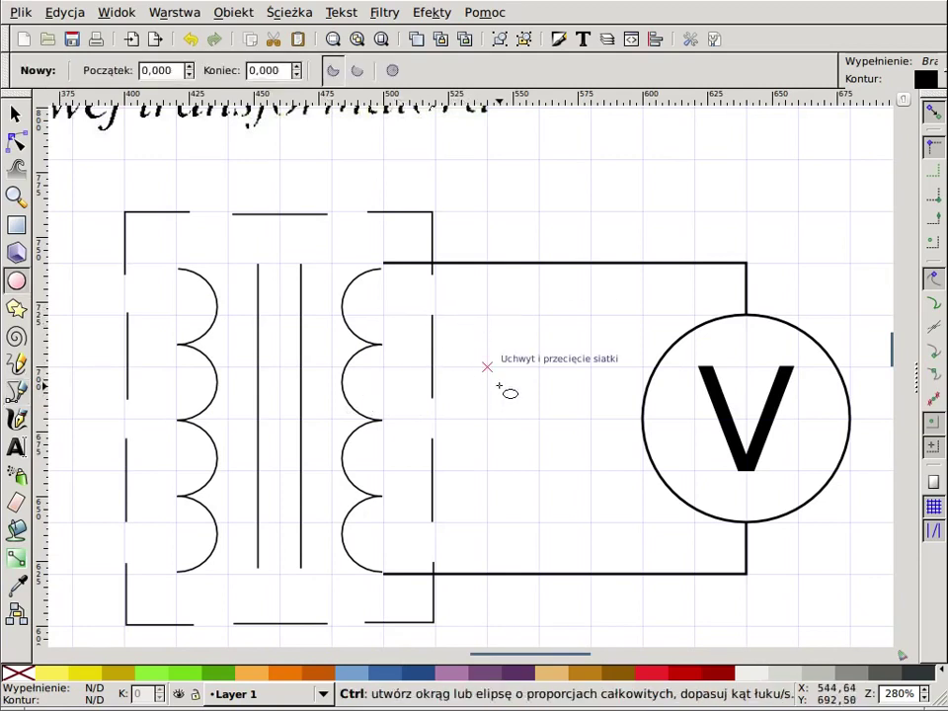
{"action": "left_click_drag", "start_coordinate": [485, 366], "coordinate": [514, 397]}
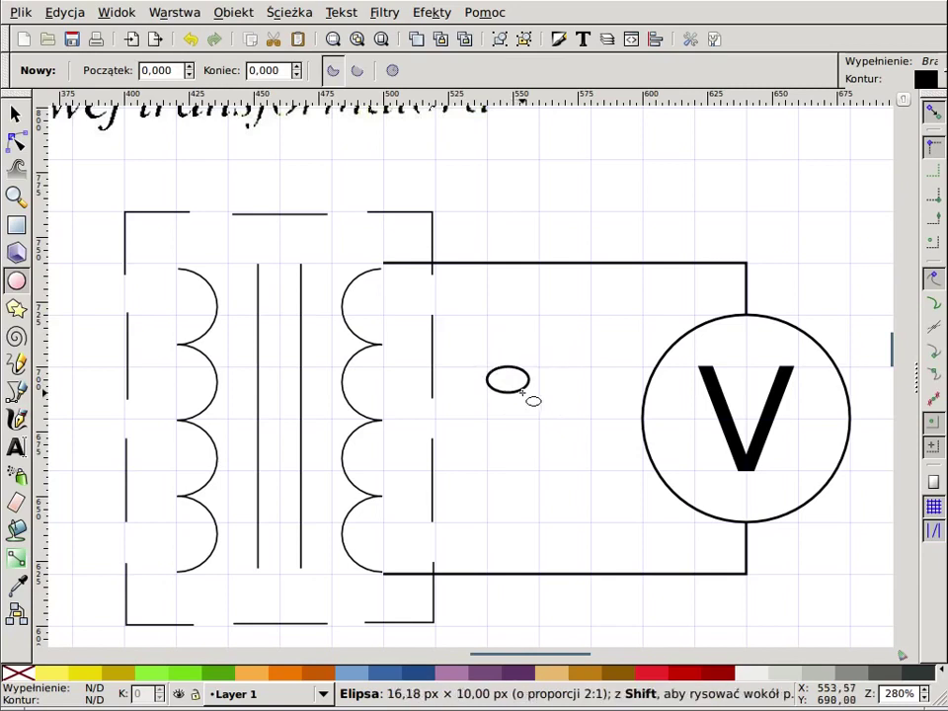
{"action": "left_click_drag", "start_coordinate": [513, 397], "coordinate": [538, 416]}
{"action": "key", "text": "Escape"}
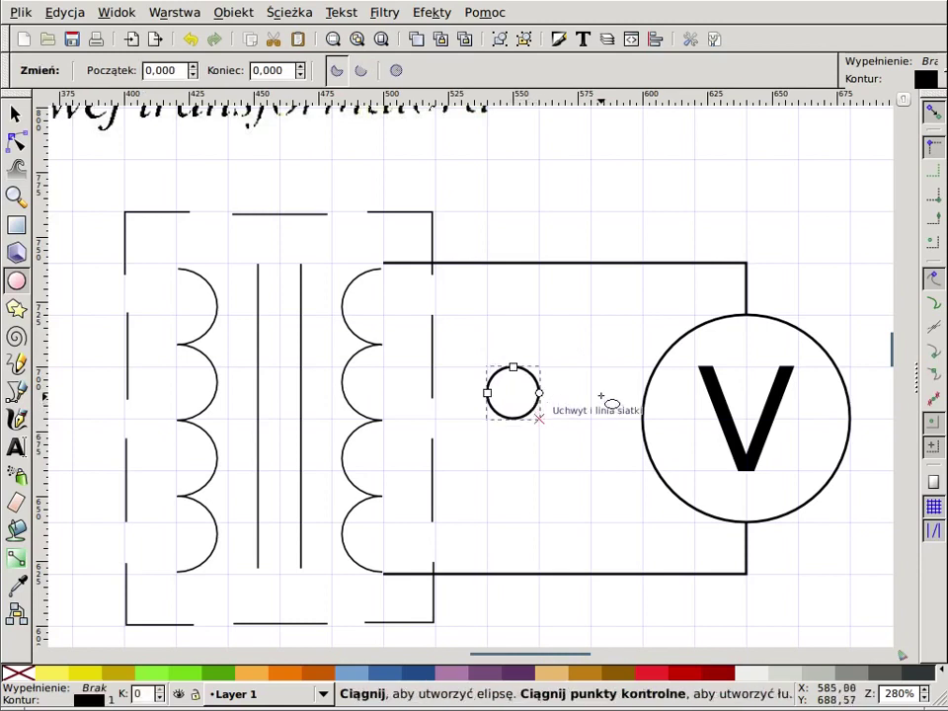
{"action": "key", "text": "s"}
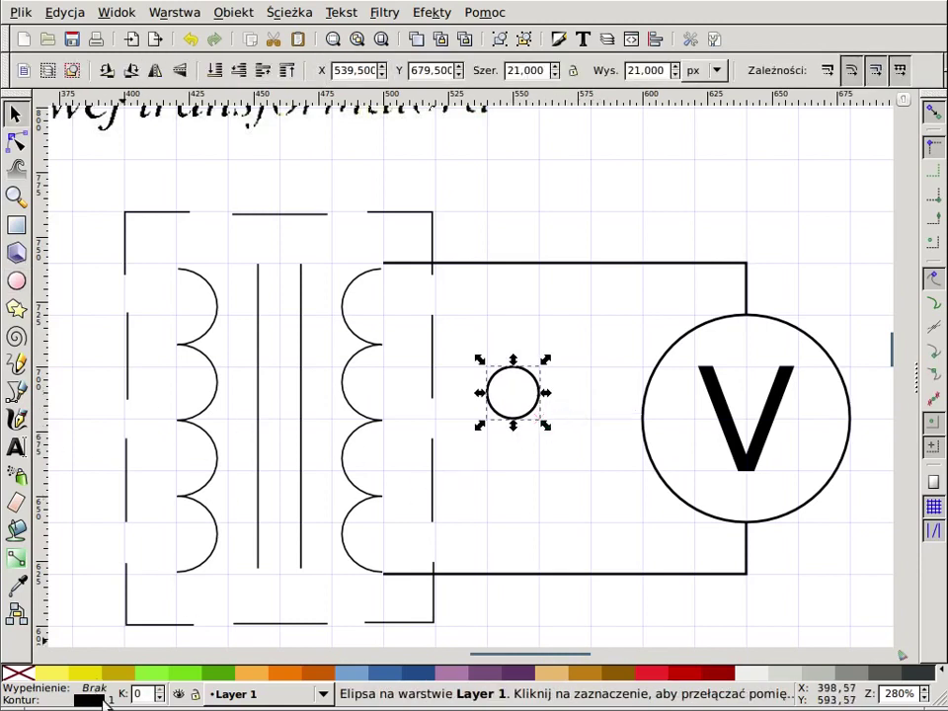
{"action": "right_click", "coordinate": [97, 696]}
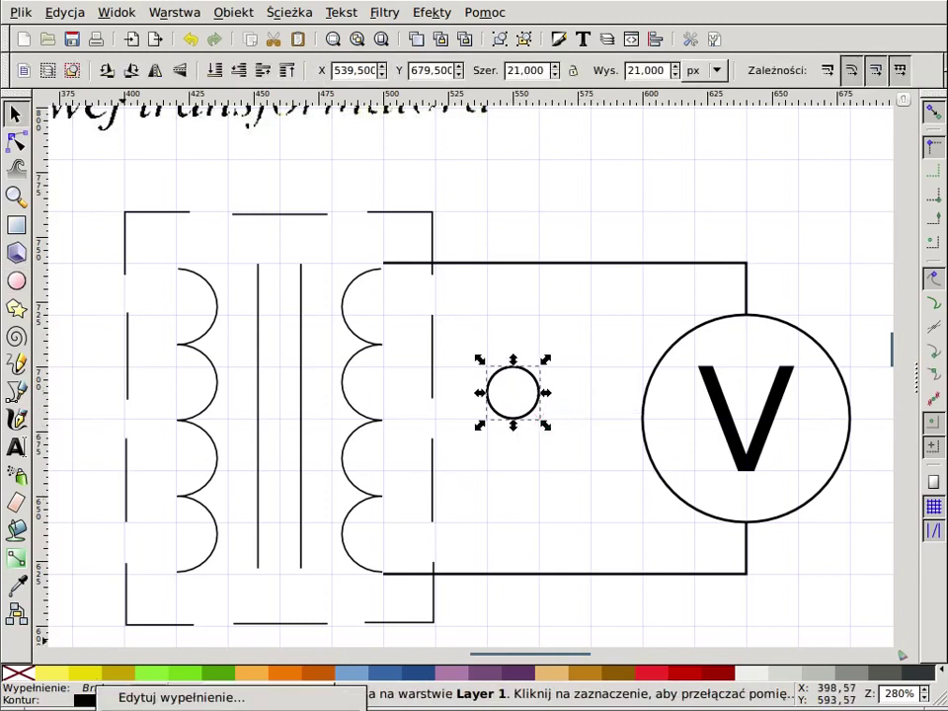
{"action": "left_click", "coordinate": [168, 521]}
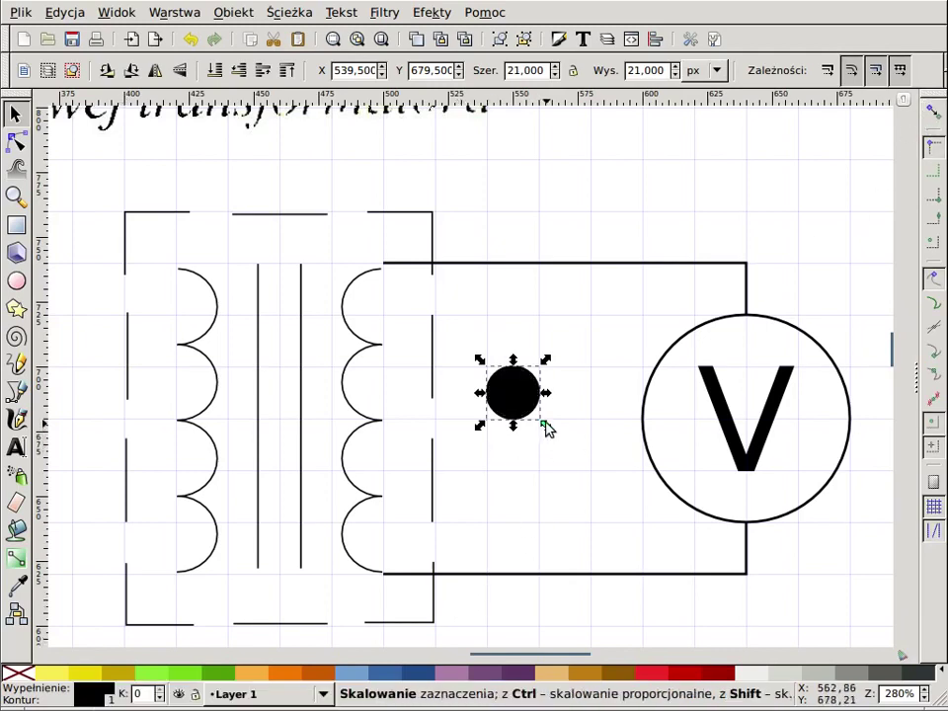
{"action": "left_click_drag", "start_coordinate": [546, 427], "coordinate": [522, 400]}
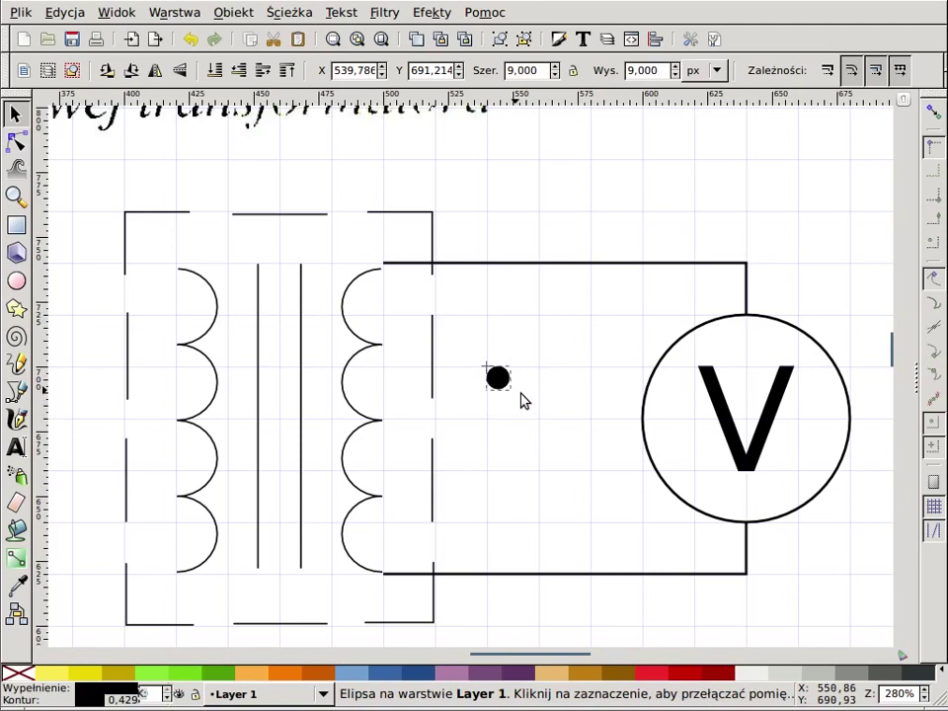
- Turn on snapping and snap the dot onto the top wire corner by the coil
{"action": "key", "text": "e"}
{"action": "key", "text": "Escape"}
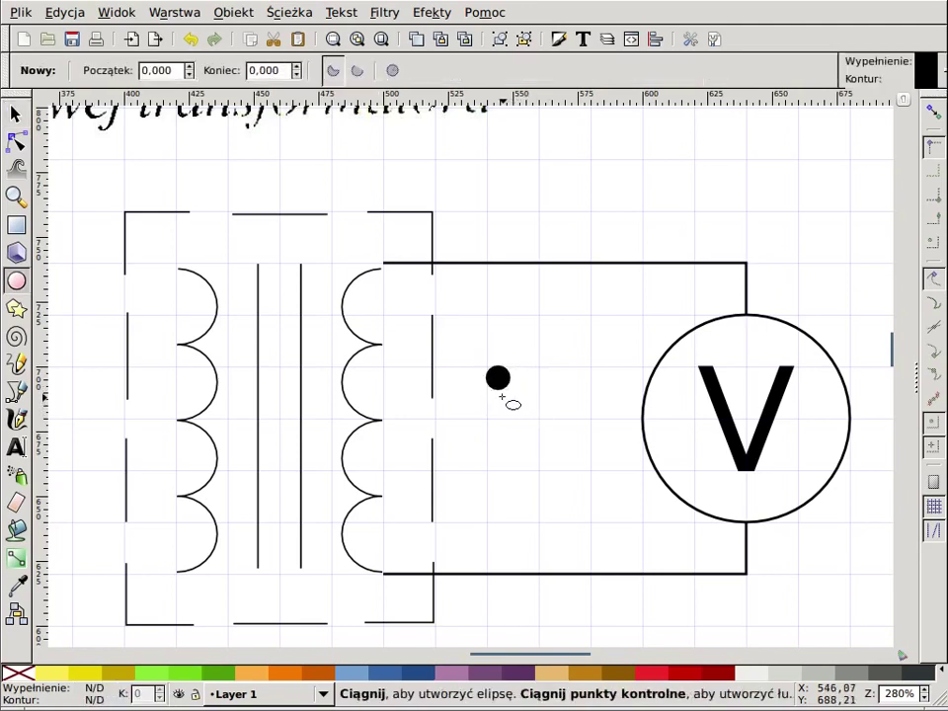
{"action": "key", "text": "s"}
{"action": "key", "text": "percent"}
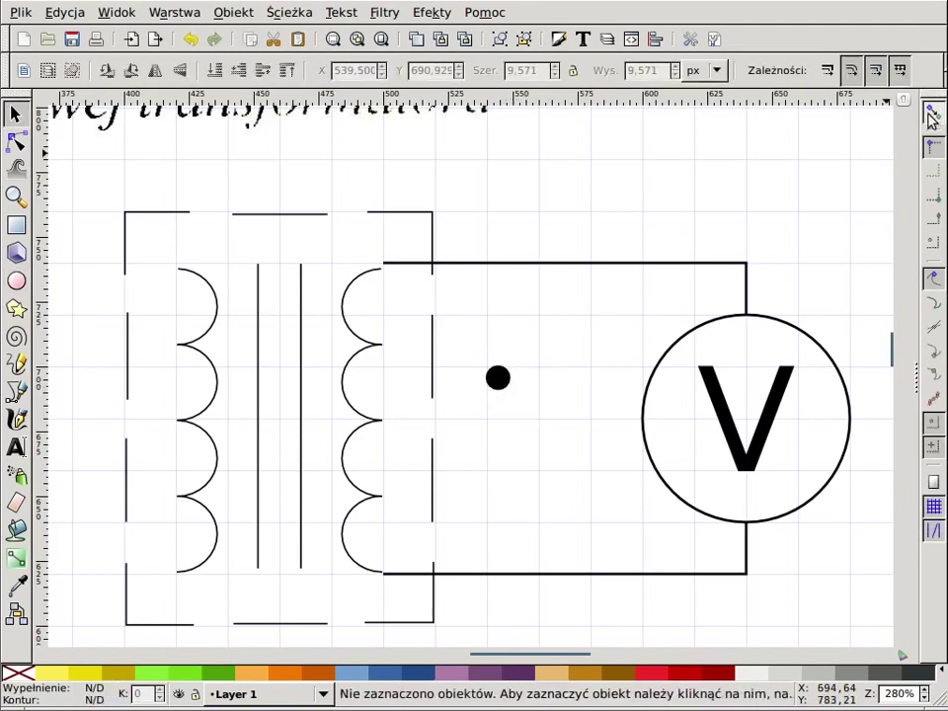
{"action": "left_click_drag", "start_coordinate": [504, 377], "coordinate": [397, 277]}
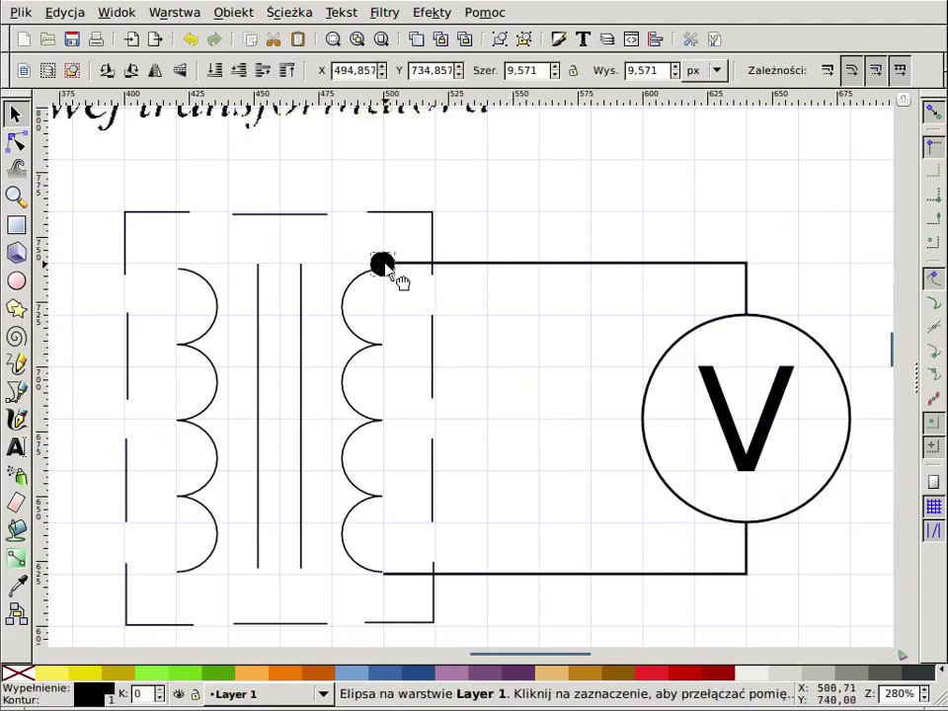
{"action": "left_click", "coordinate": [424, 280]}
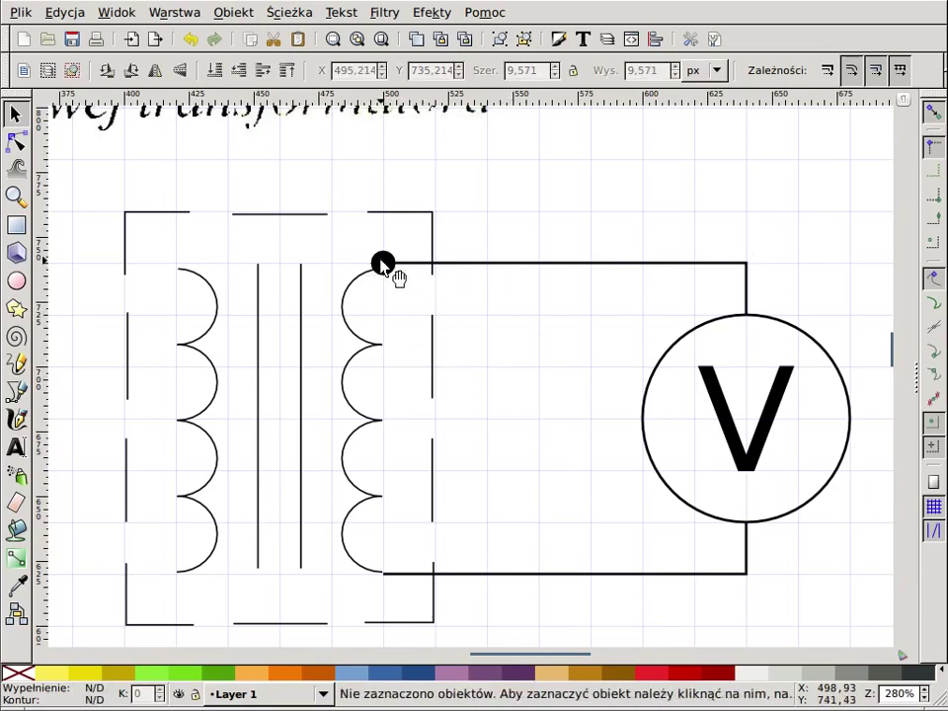
{"action": "left_click", "coordinate": [400, 271]}
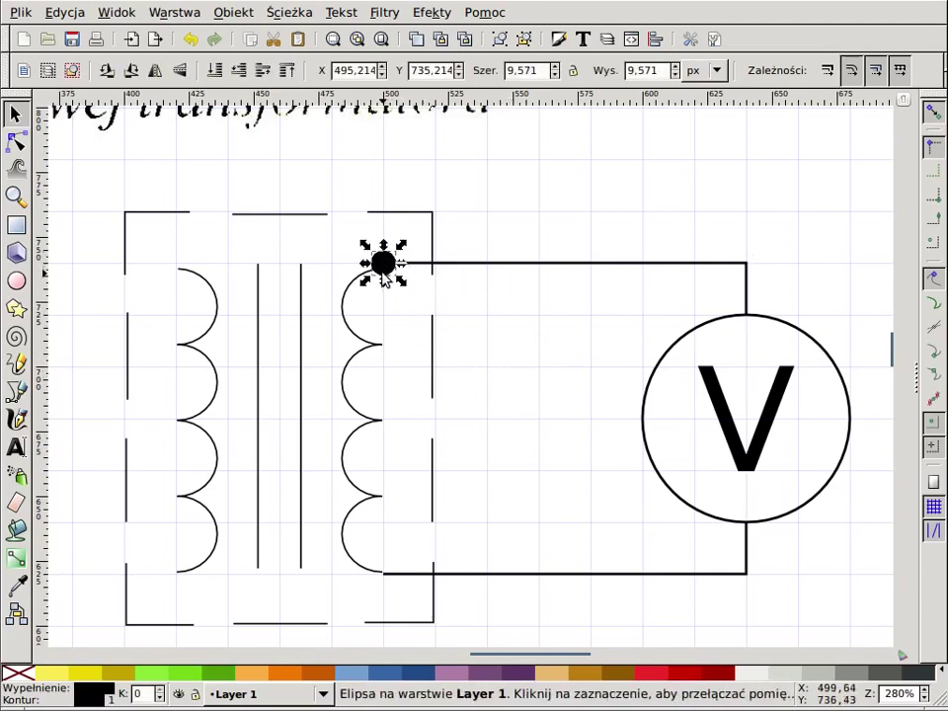
- Duplicate the dot and place the copy on the bottom wire corner
{"action": "key", "text": "ctrl+d"}
{"action": "left_click_drag", "start_coordinate": [400, 284], "coordinate": [400, 596]}
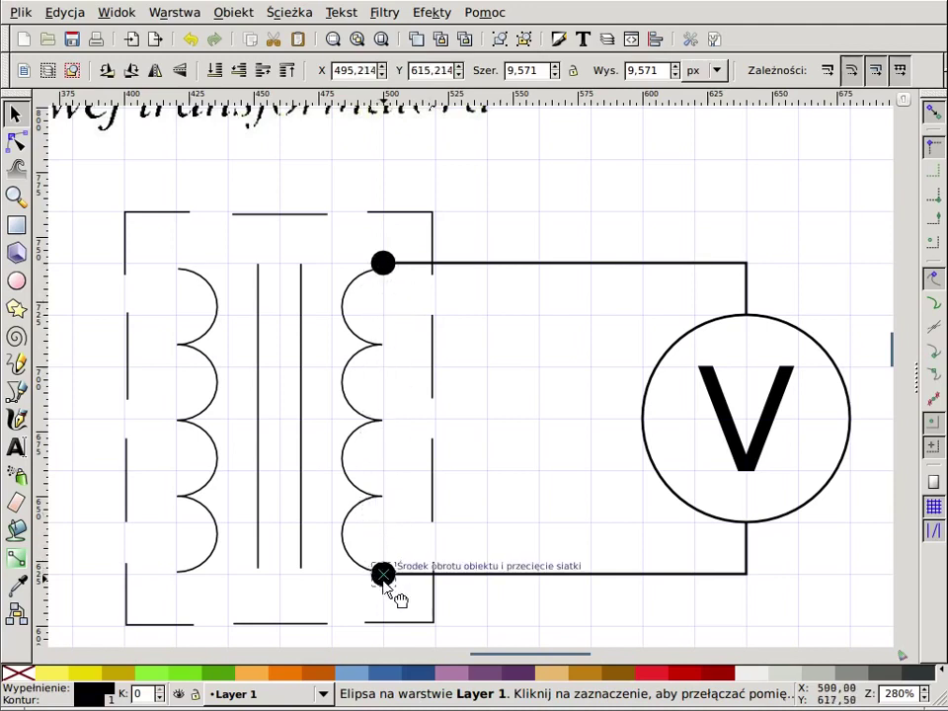
{"action": "left_click", "coordinate": [401, 596]}
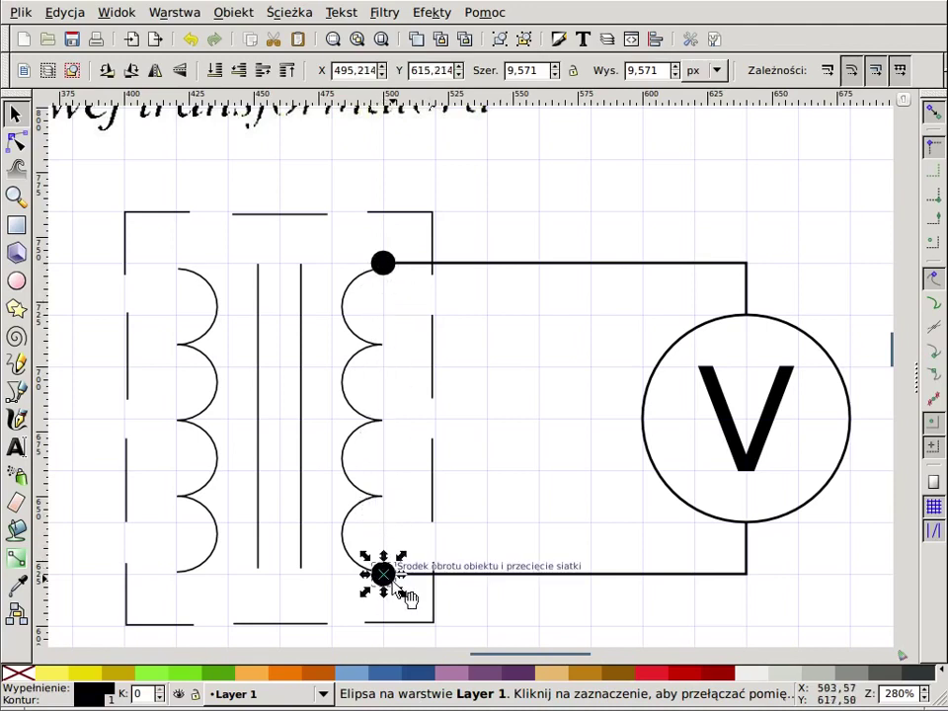
{"action": "left_click_drag", "start_coordinate": [397, 582], "coordinate": [250, 178]}
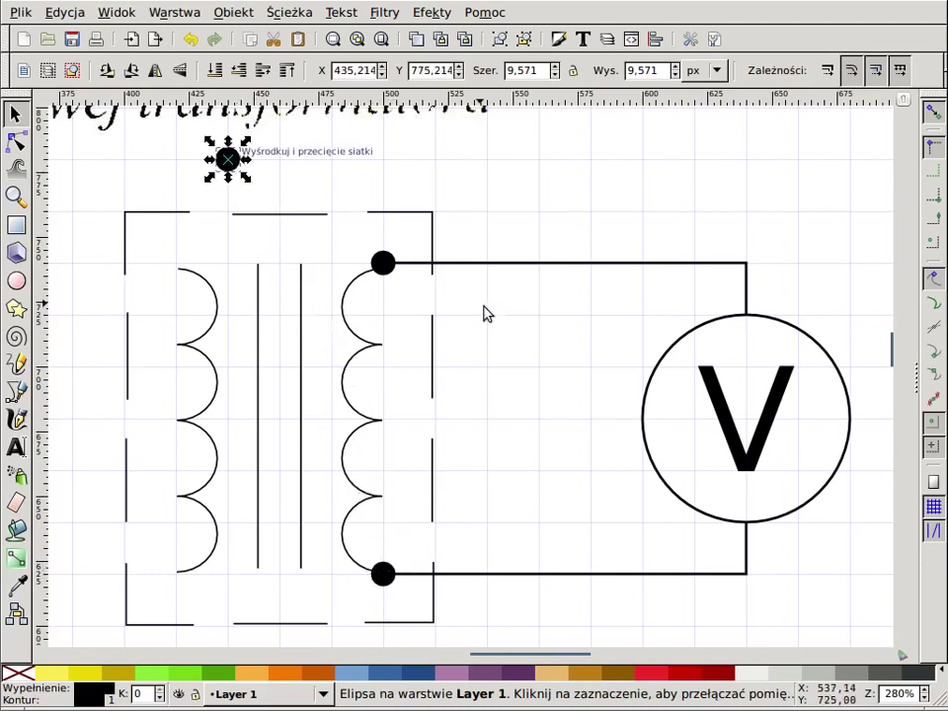
- Group both junction dots, both wires and the voltmeter into one object
{"action": "left_click", "coordinate": [385, 264]}
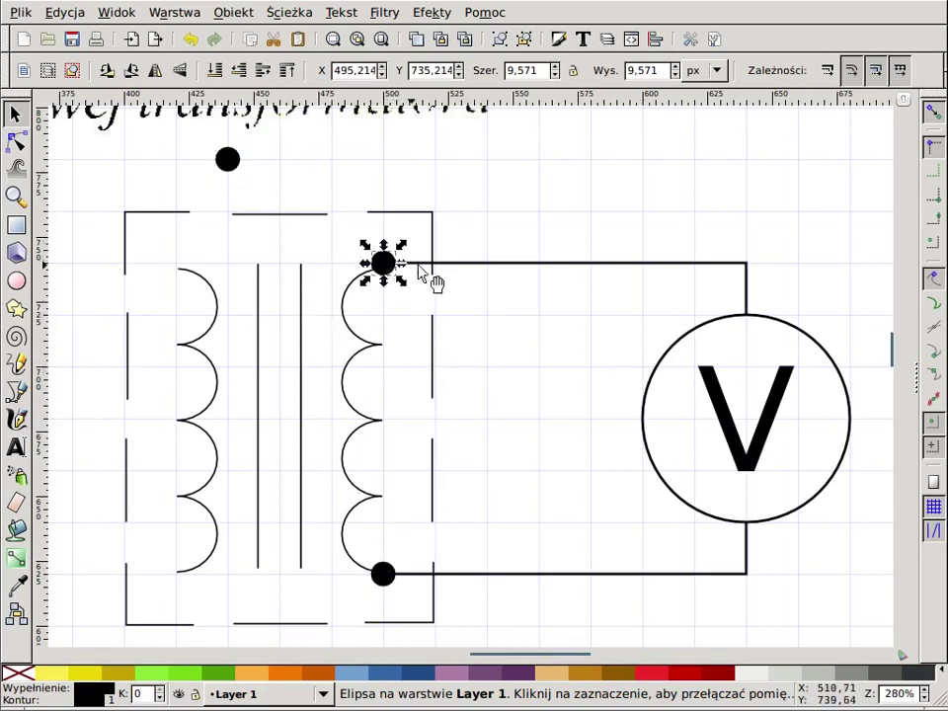
{"action": "left_click", "coordinate": [474, 266], "text": "shift"}
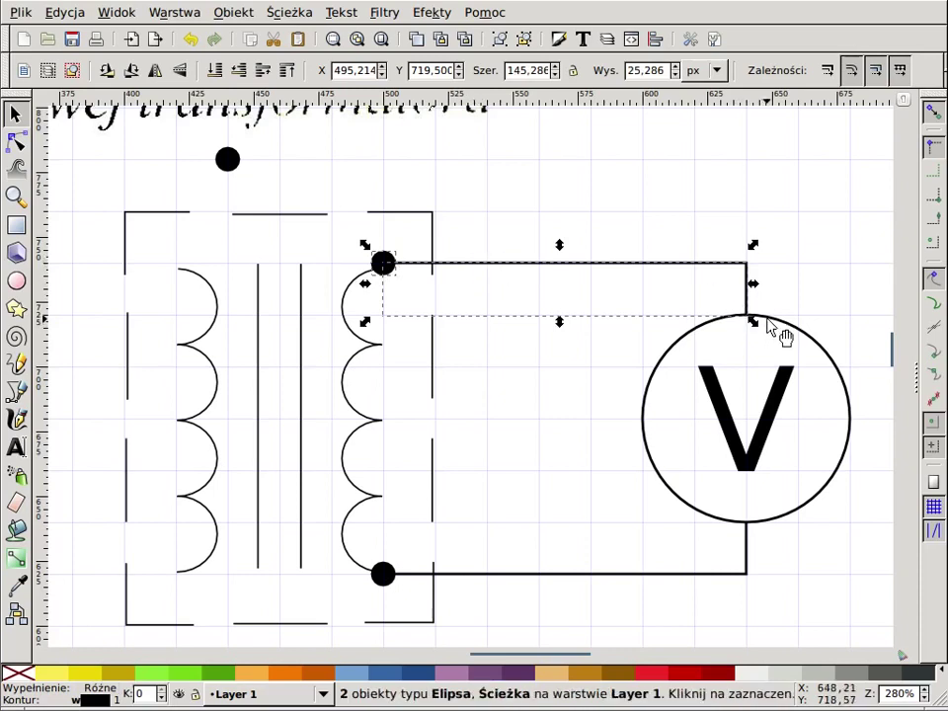
{"action": "left_click", "coordinate": [745, 375], "text": "shift"}
{"action": "left_click", "coordinate": [405, 574], "text": "shift"}
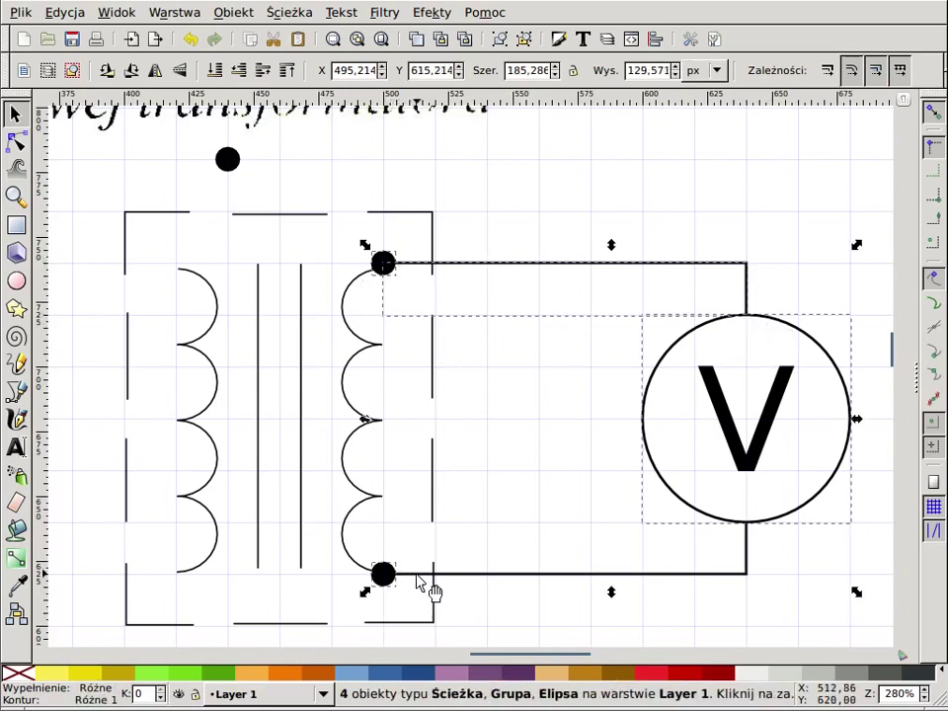
{"action": "key", "text": "ctrl+g"}
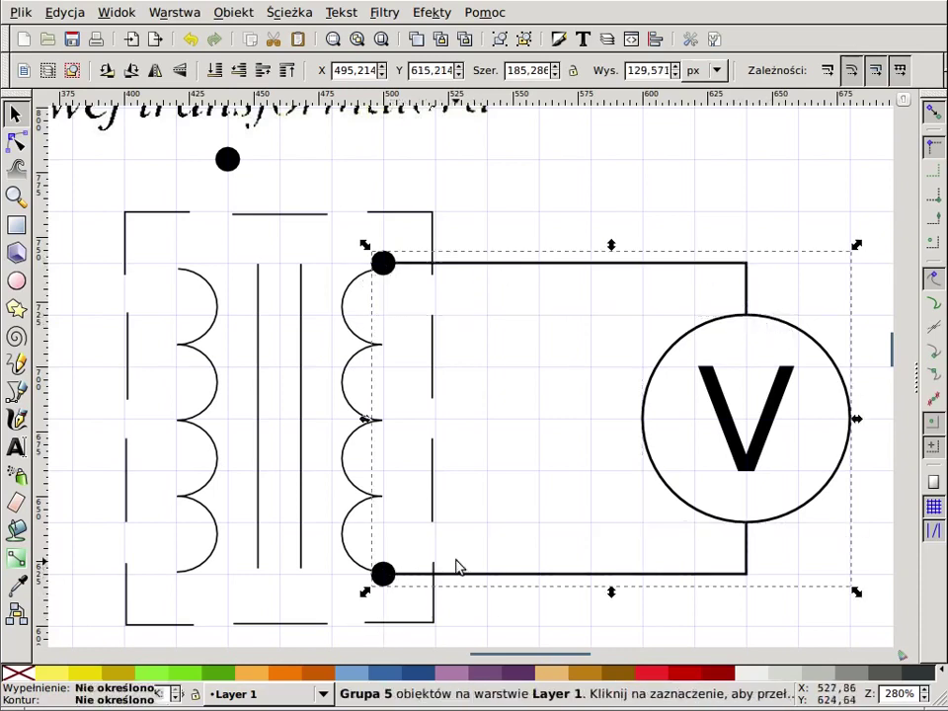
{"action": "scroll", "coordinate": [499, 511], "scroll_direction": "down", "scroll_amount": 1}
- Flip the copied voltmeter circuit horizontally and place it on the transformer's left coil
{"action": "scroll", "coordinate": [499, 512], "scroll_direction": "down", "scroll_amount": 1}
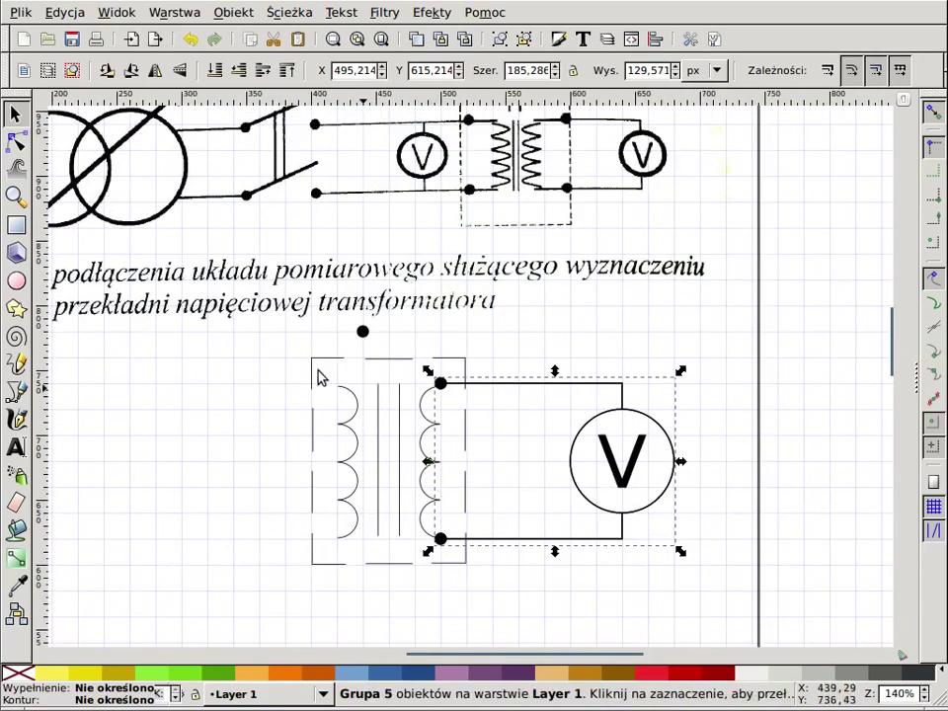
{"action": "left_click", "coordinate": [150, 75]}
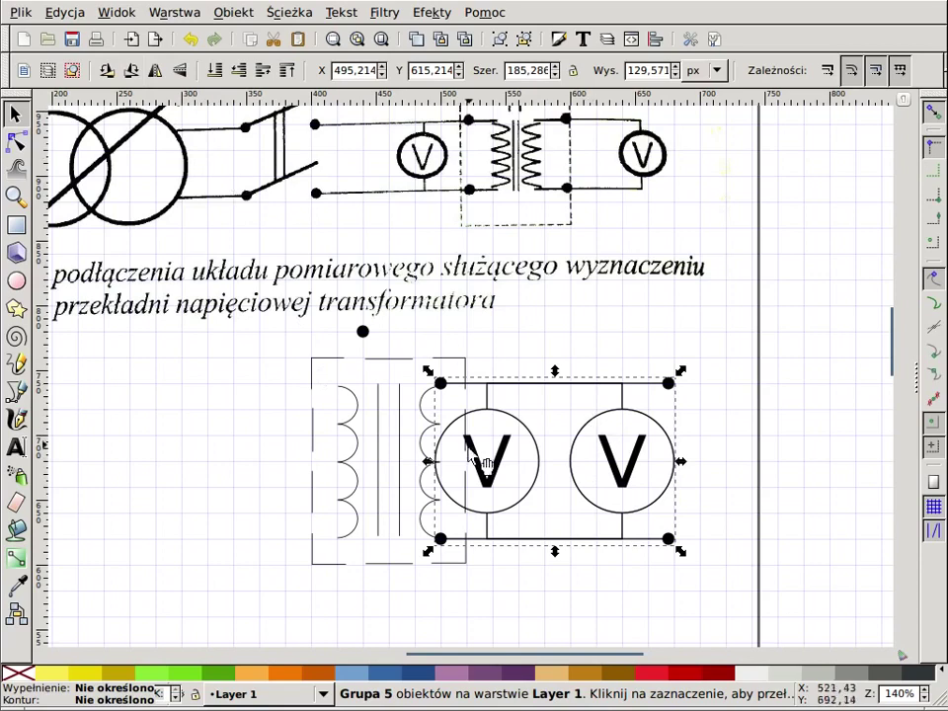
{"action": "mouse_move", "coordinate": [485, 486]}
{"action": "left_mouse_down"}
{"action": "mouse_move", "coordinate": [136, 490]}
{"action": "mouse_move", "coordinate": [156, 500]}
{"action": "left_mouse_up"}
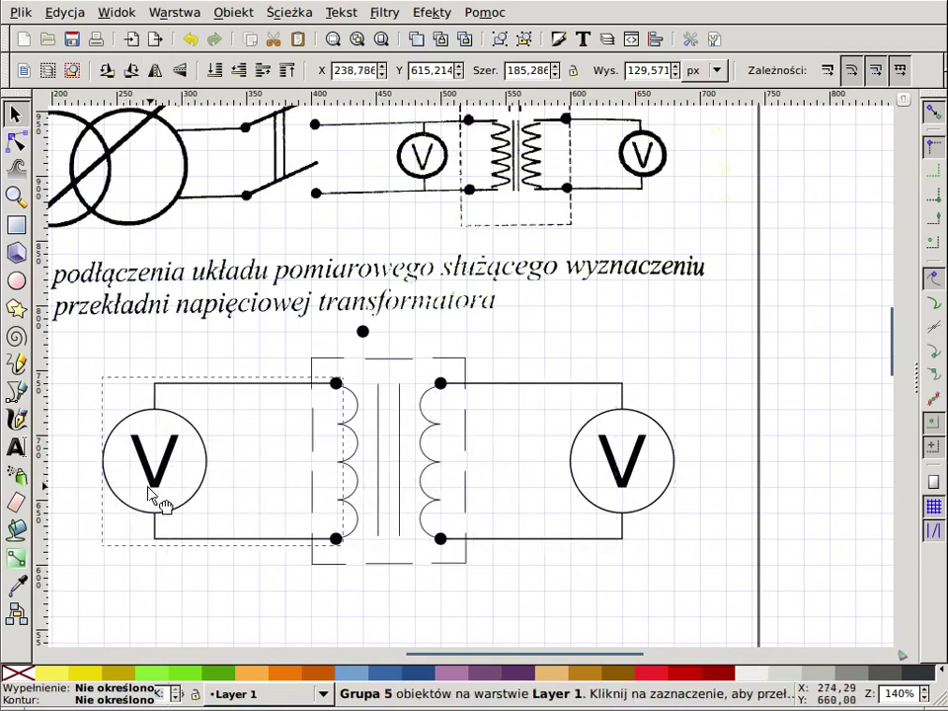
{"action": "scroll", "coordinate": [296, 517], "scroll_direction": "up", "scroll_amount": 2}
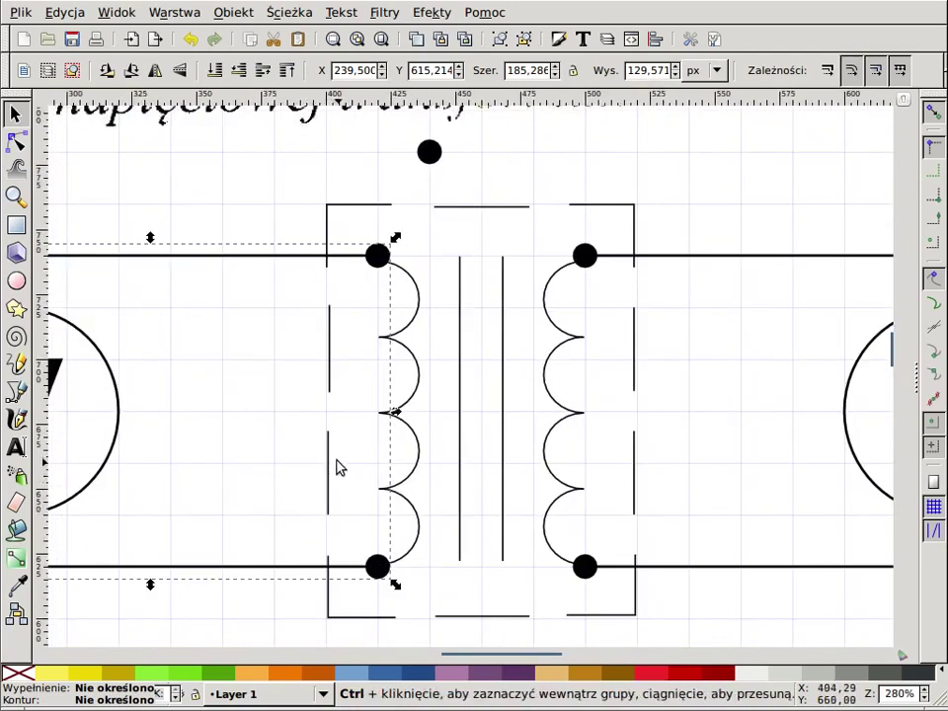
{"action": "left_click", "coordinate": [322, 407]}
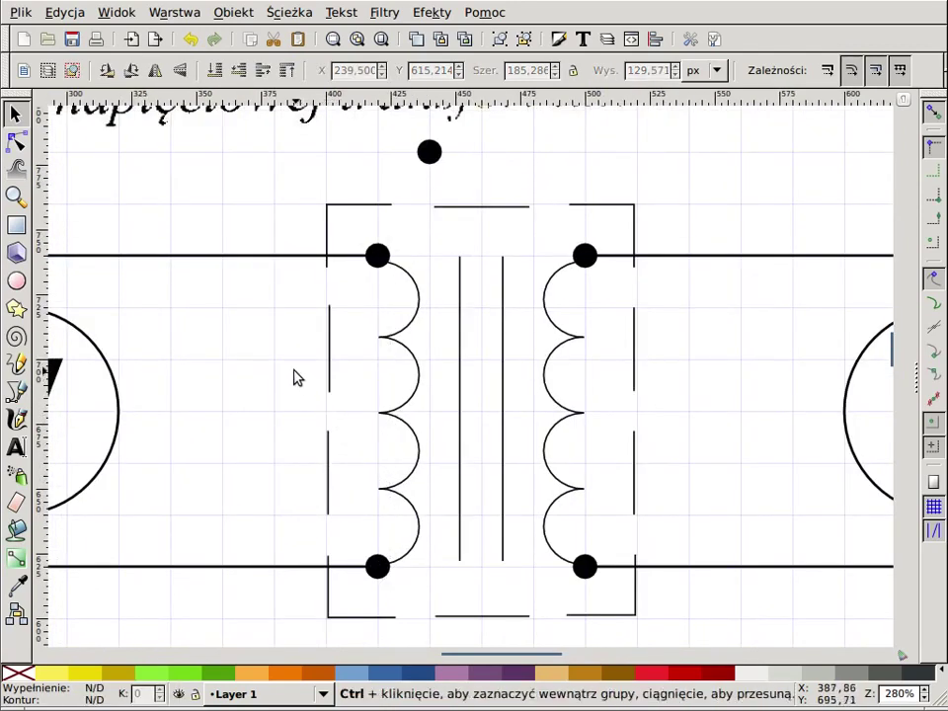
{"action": "scroll", "coordinate": [294, 378], "scroll_direction": "down", "scroll_amount": 2}
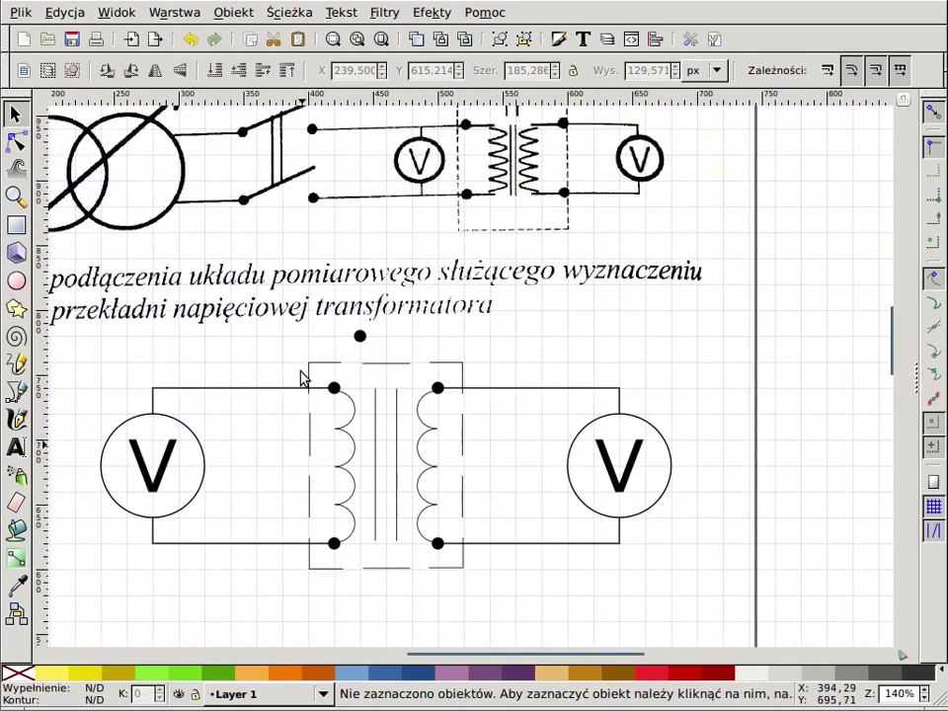
{"action": "scroll", "coordinate": [287, 409], "scroll_direction": "down", "scroll_amount": 1}
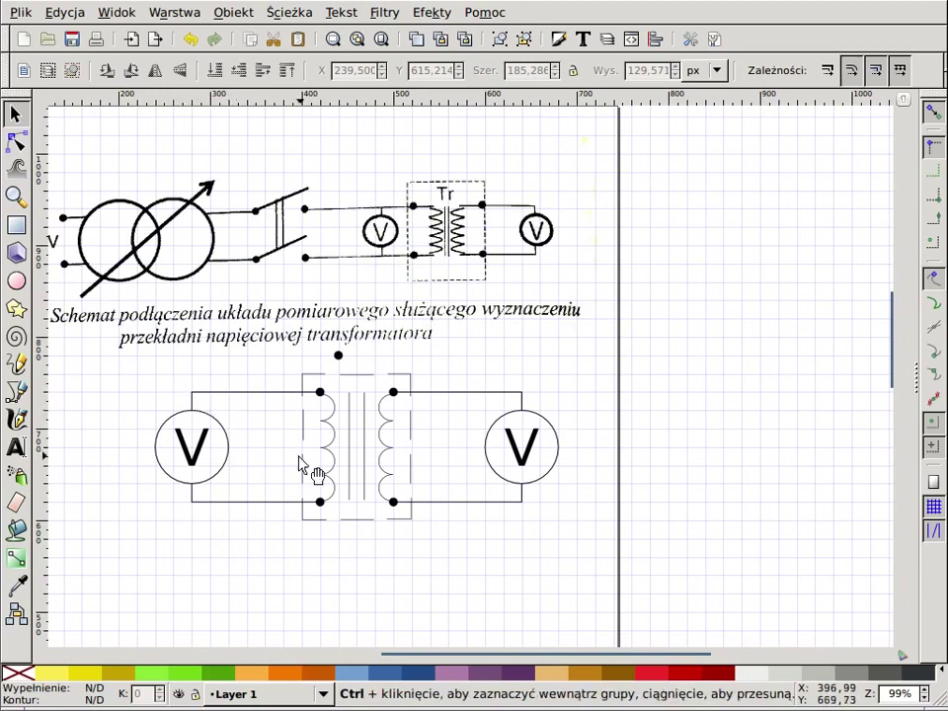
{"action": "scroll", "coordinate": [302, 464], "scroll_direction": "up", "scroll_amount": 1}
{"action": "scroll", "coordinate": [301, 464], "scroll_direction": "up", "scroll_amount": 2}
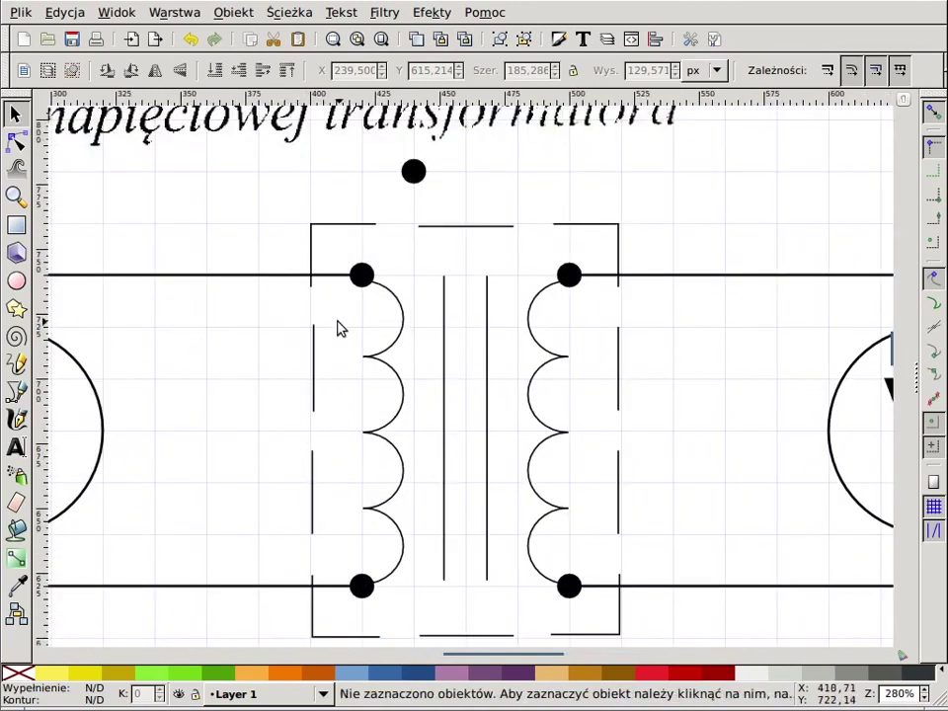
{"action": "scroll", "coordinate": [332, 364], "scroll_direction": "down", "scroll_amount": 1}
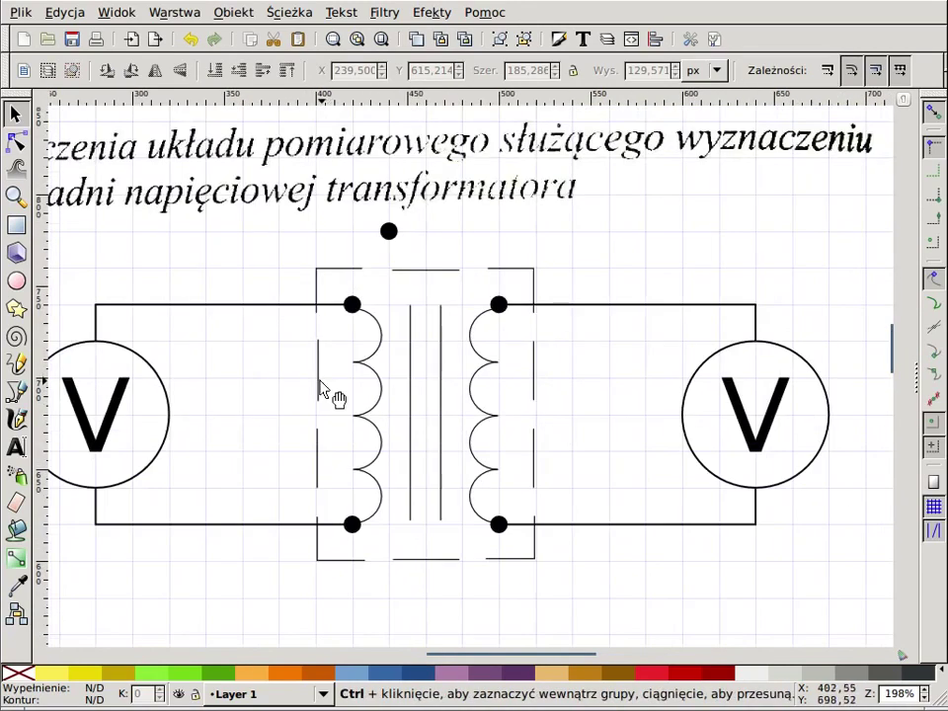
- Undo an accidental resize and ungroup the left voltmeter circuit into its parts
{"action": "left_click", "coordinate": [296, 308]}
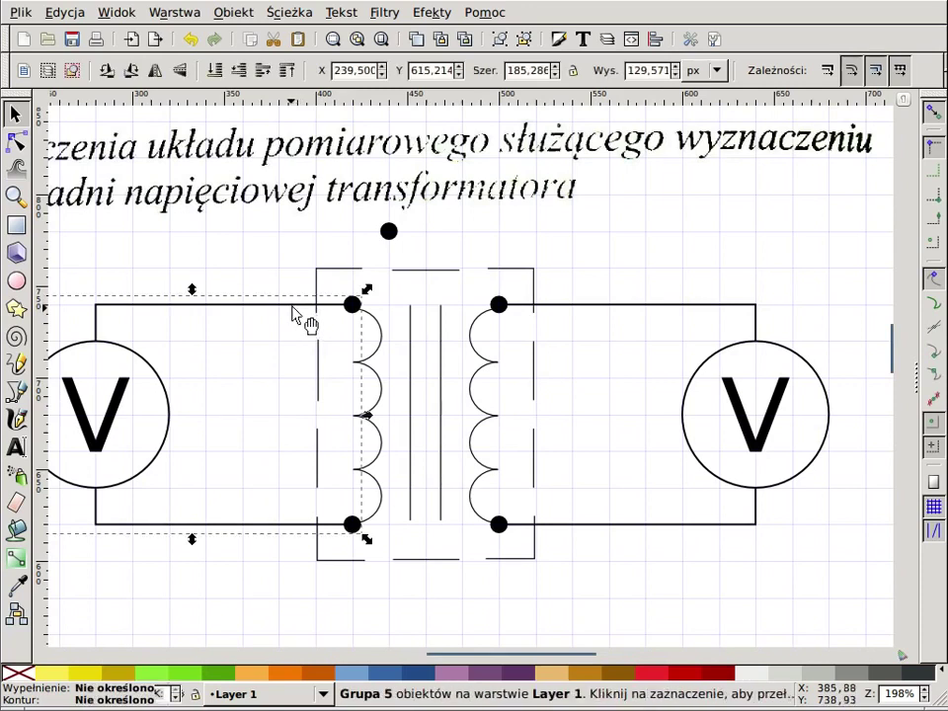
{"action": "left_click_drag", "start_coordinate": [367, 419], "coordinate": [328, 412]}
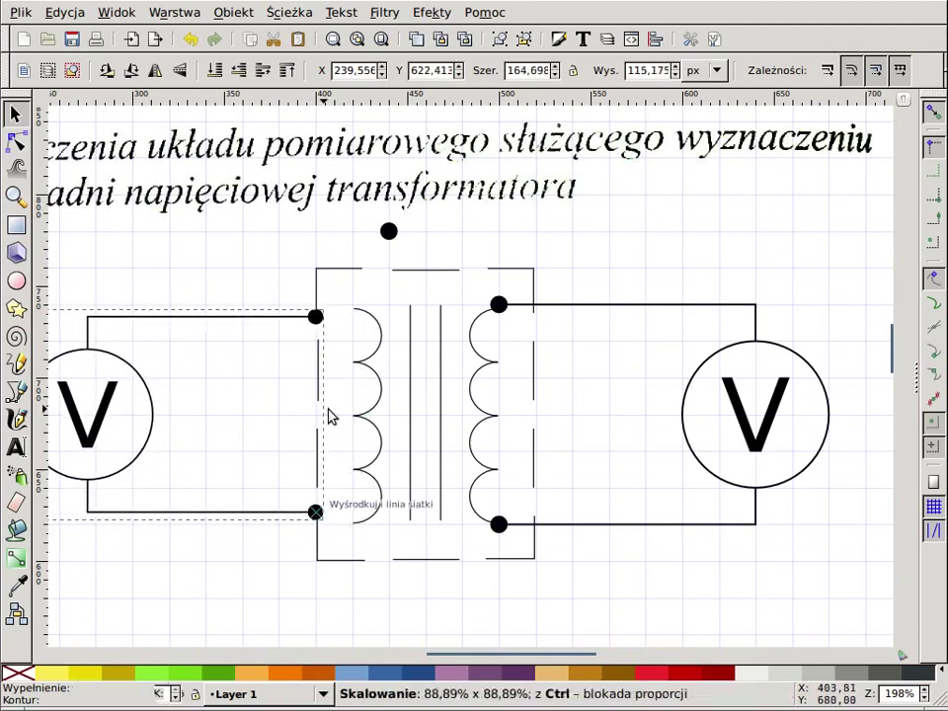
{"action": "key", "text": "ctrl+z"}
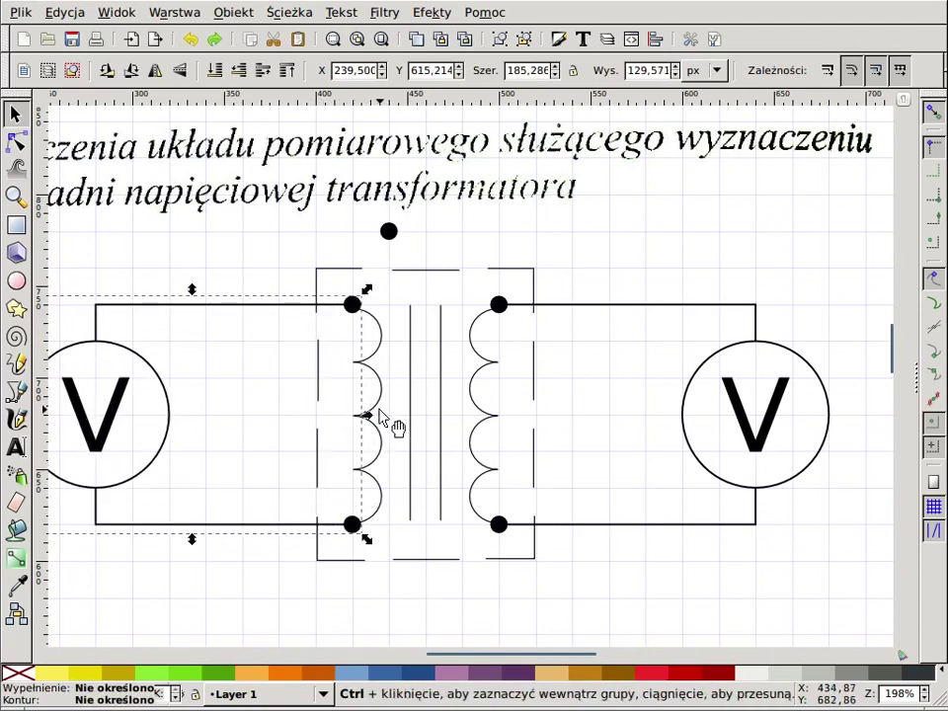
{"action": "key", "text": "ctrl+shift+g"}
{"action": "left_click", "coordinate": [336, 342]}
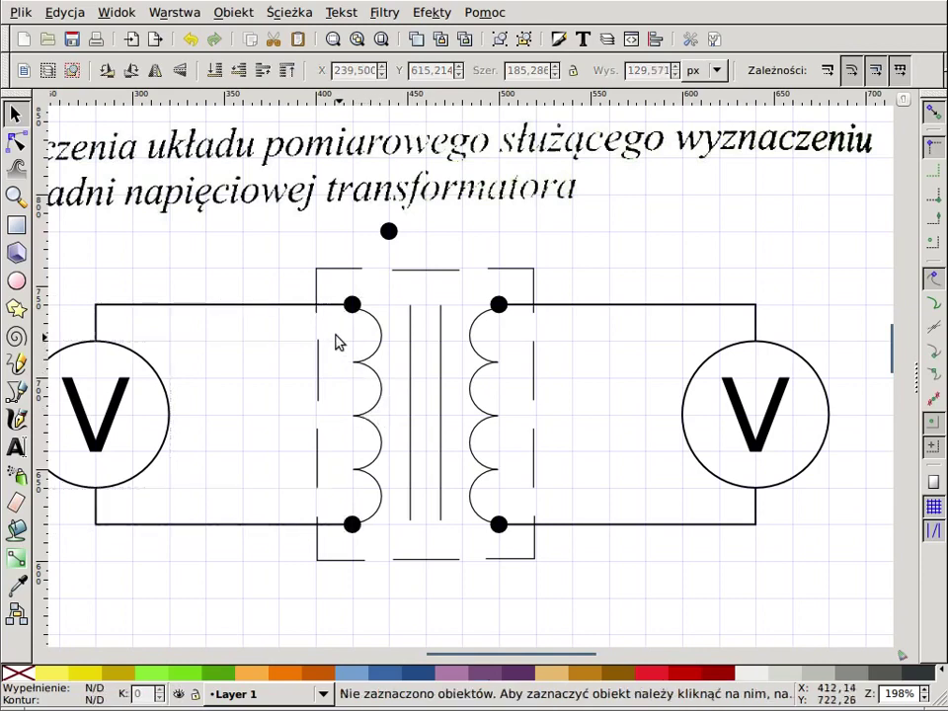
- Shorten the left top and bottom wires so they end before the transformer
{"action": "left_click", "coordinate": [337, 323]}
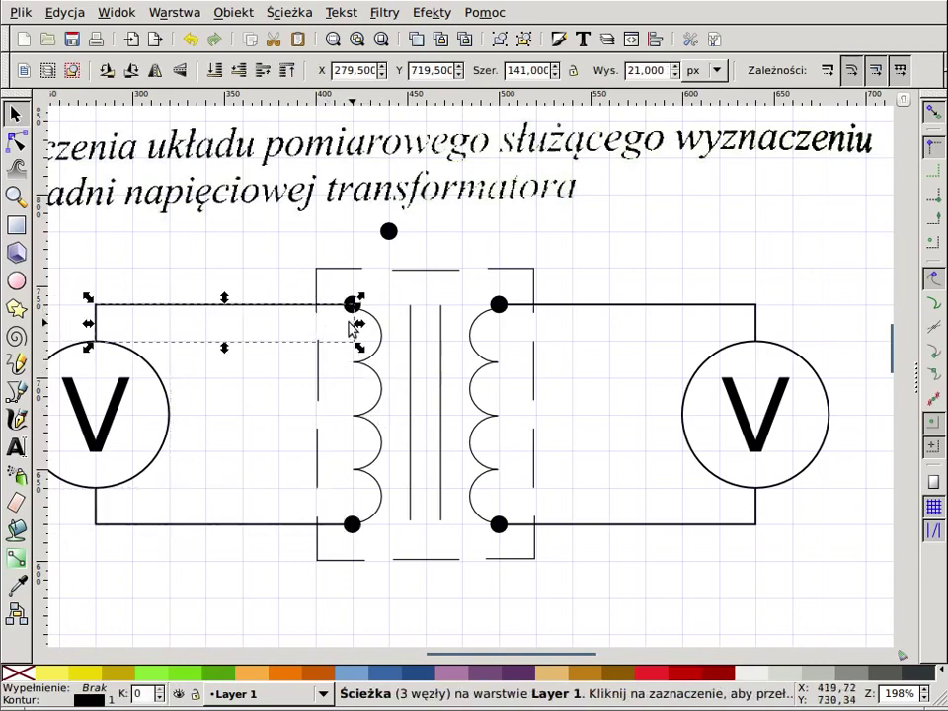
{"action": "key", "text": "n"}
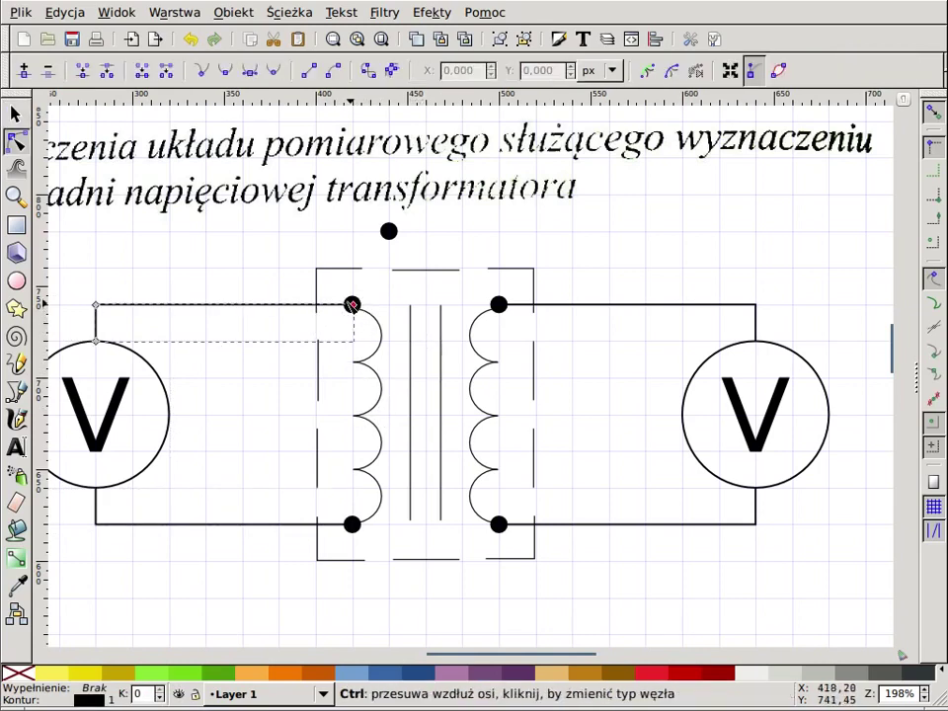
{"action": "left_click_drag", "start_coordinate": [352, 304], "coordinate": [242, 305]}
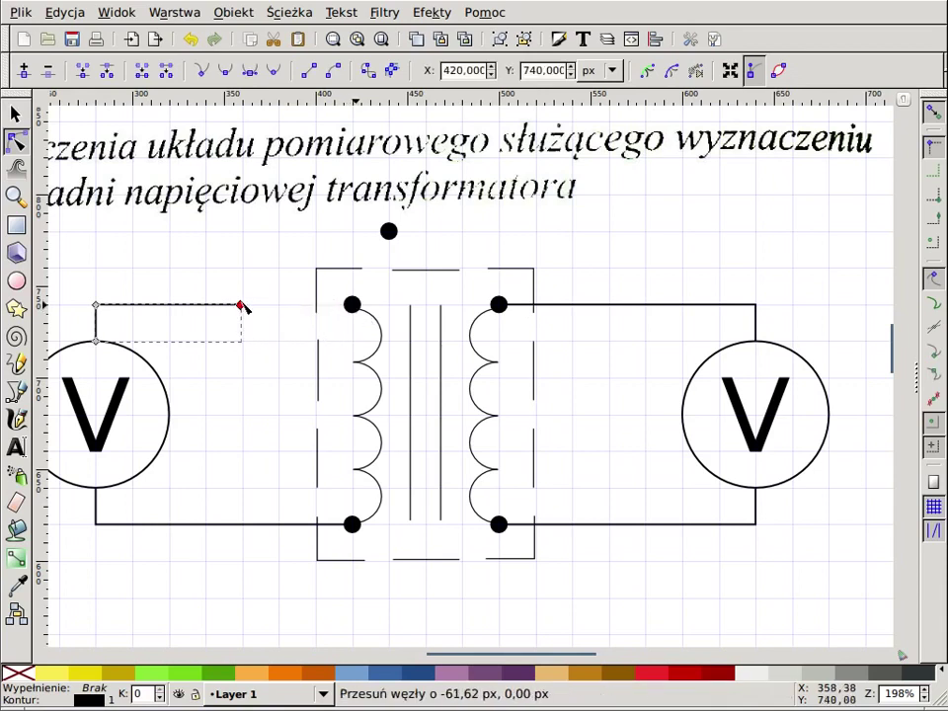
{"action": "left_click", "coordinate": [316, 524]}
{"action": "left_click_drag", "start_coordinate": [352, 524], "coordinate": [242, 524]}
- Group the left voltmeter circle with its two shortened wires
{"action": "left_click", "coordinate": [280, 531]}
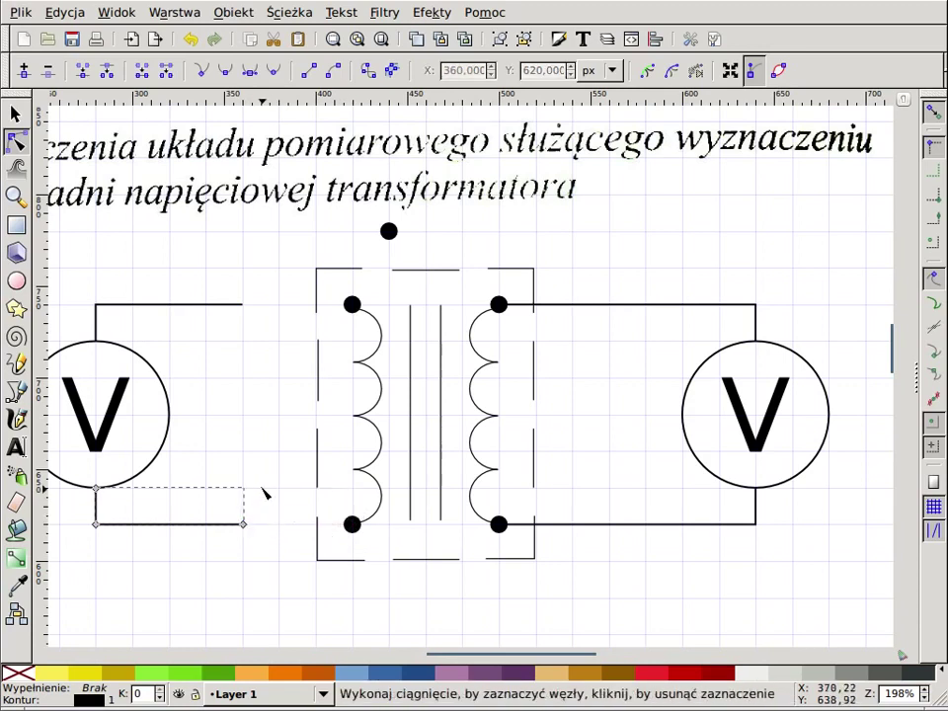
{"action": "left_click", "coordinate": [174, 305]}
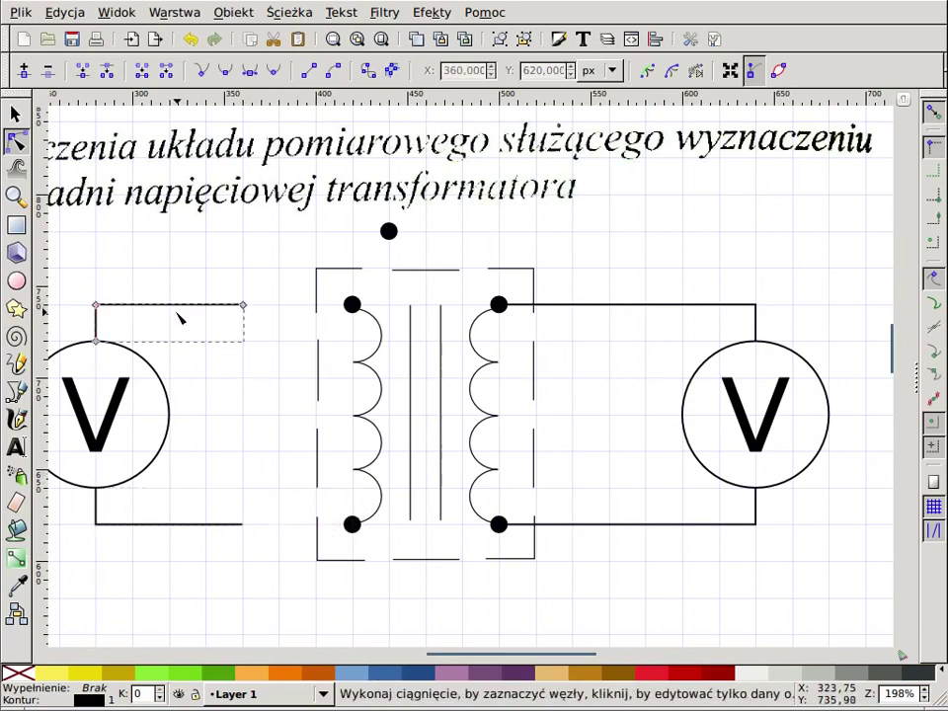
{"action": "left_click", "coordinate": [168, 438], "text": "shift"}
{"action": "left_click", "coordinate": [194, 525], "text": "shift"}
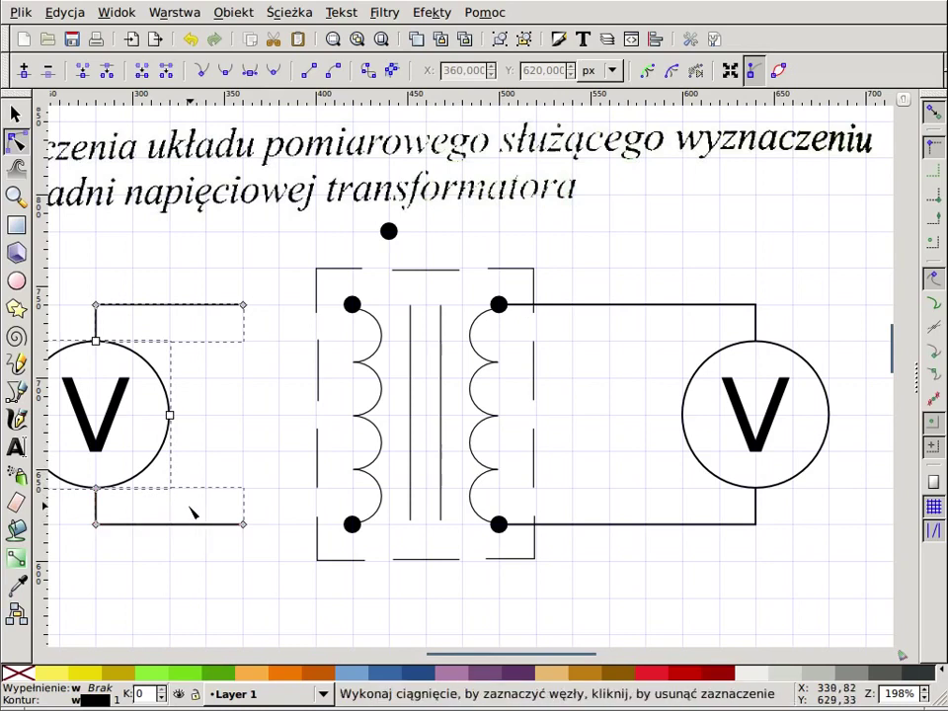
{"action": "key", "text": "ctrl+g"}
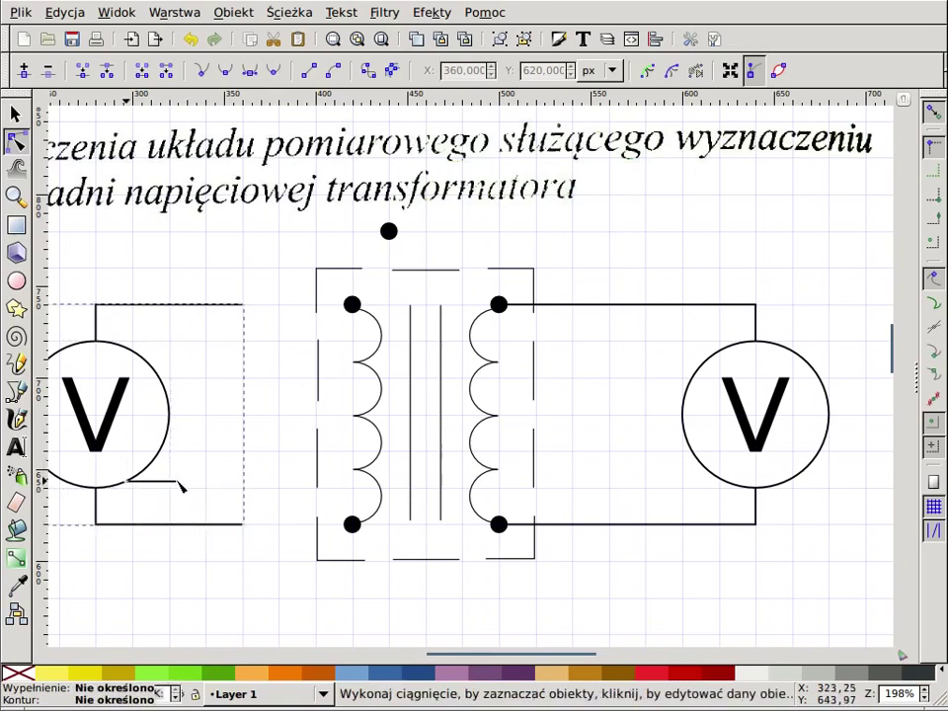
{"action": "key", "text": "Escape"}
{"action": "left_click", "coordinate": [127, 489]}
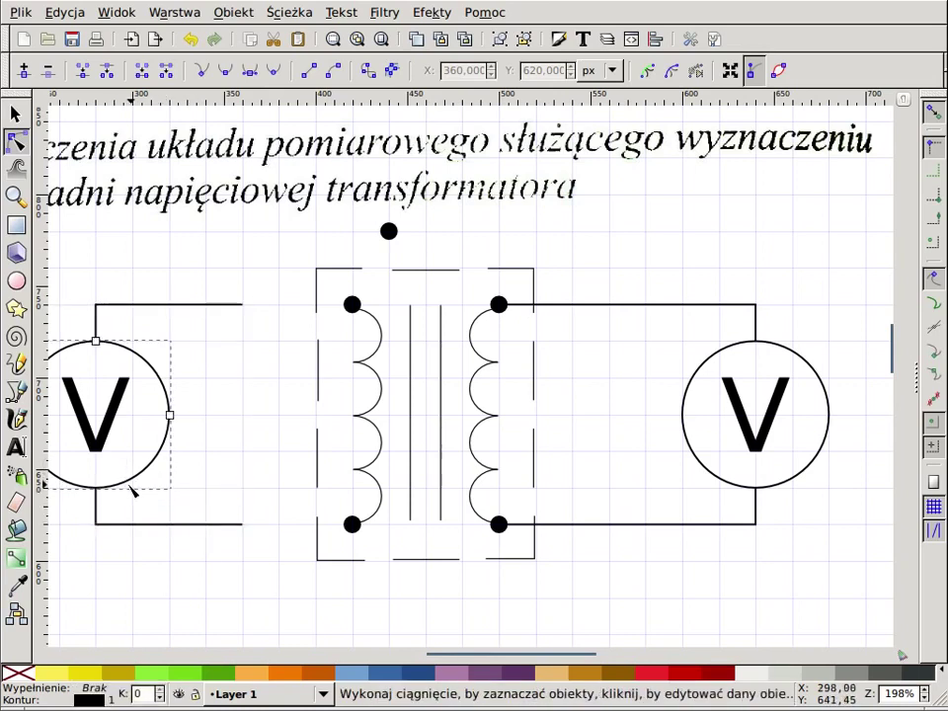
{"action": "key", "text": "s"}
{"action": "key", "text": "Escape"}
- Select the left voltmeter group, nudge it slightly, and undo an accidental resize
{"action": "left_click", "coordinate": [133, 530]}
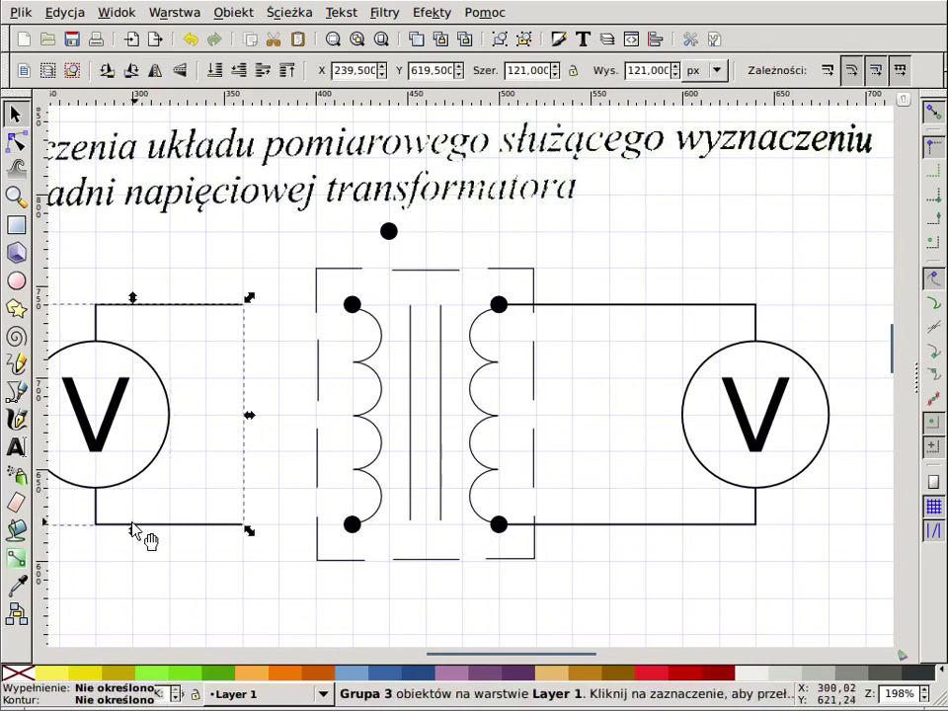
{"action": "mouse_move", "coordinate": [133, 530]}
{"action": "left_mouse_down"}
{"action": "mouse_move", "coordinate": [171, 530]}
{"action": "mouse_move", "coordinate": [135, 496]}
{"action": "left_mouse_up"}
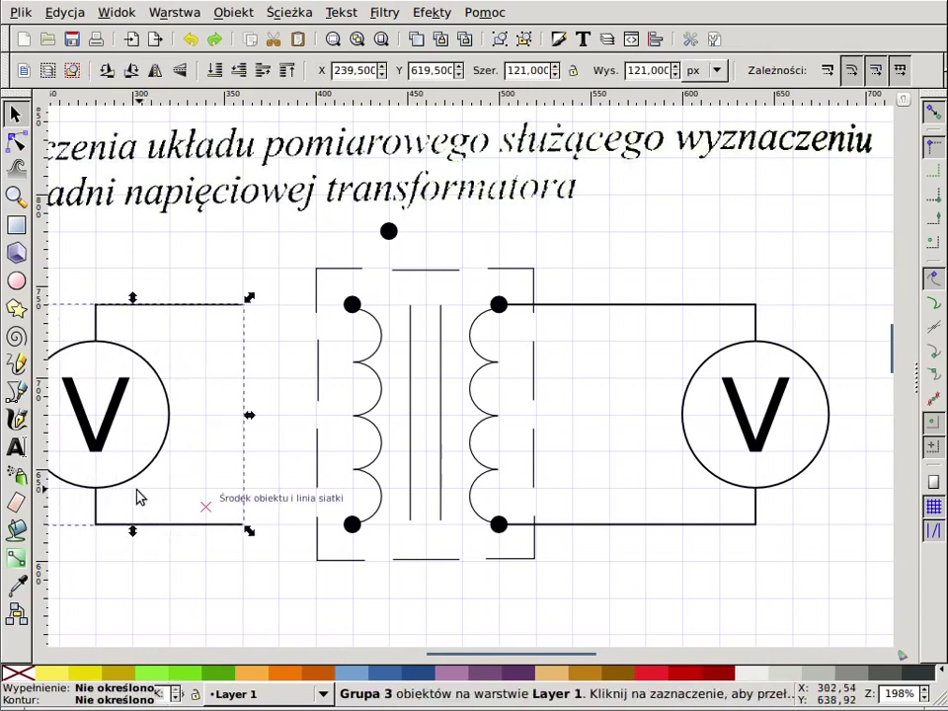
{"action": "left_click", "coordinate": [118, 446], "text": "shift"}
{"action": "left_click", "coordinate": [115, 431], "text": "shift"}
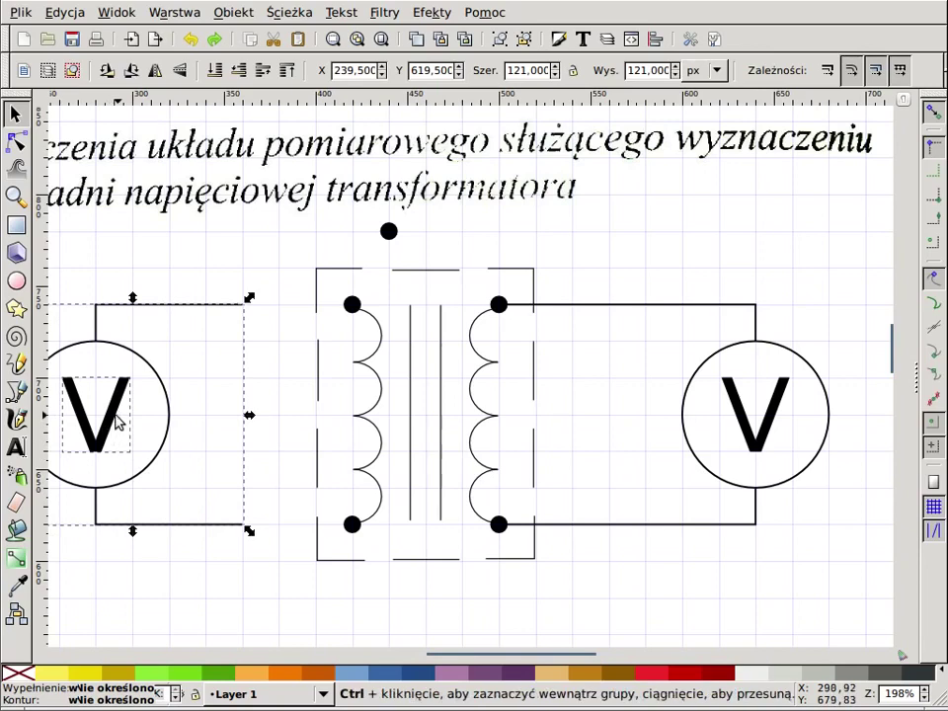
{"action": "left_click_drag", "start_coordinate": [131, 530], "coordinate": [163, 525]}
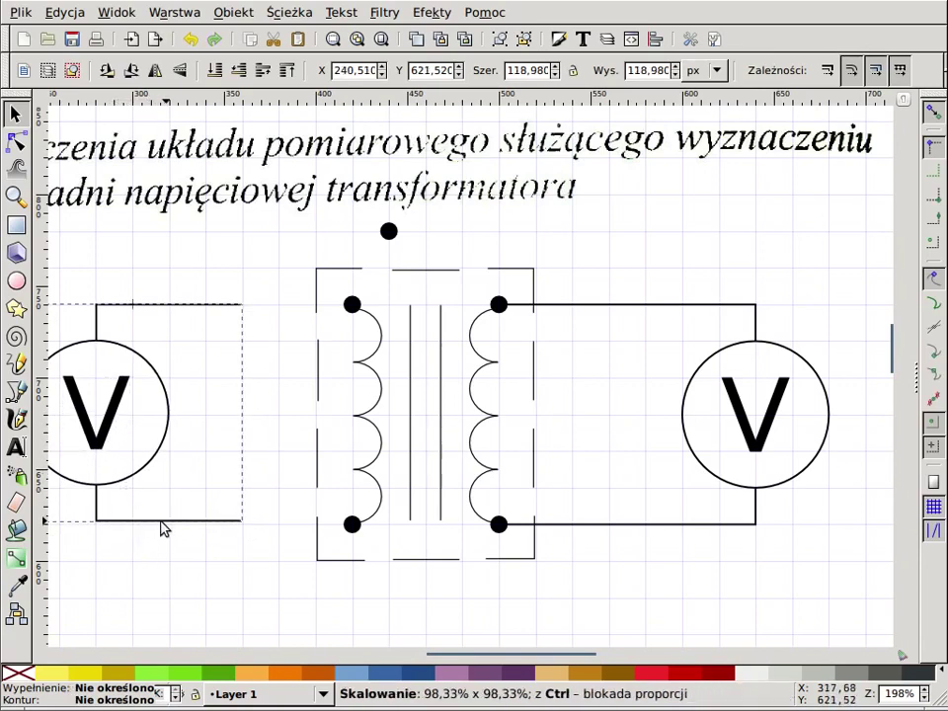
{"action": "key", "text": "ctrl+z"}
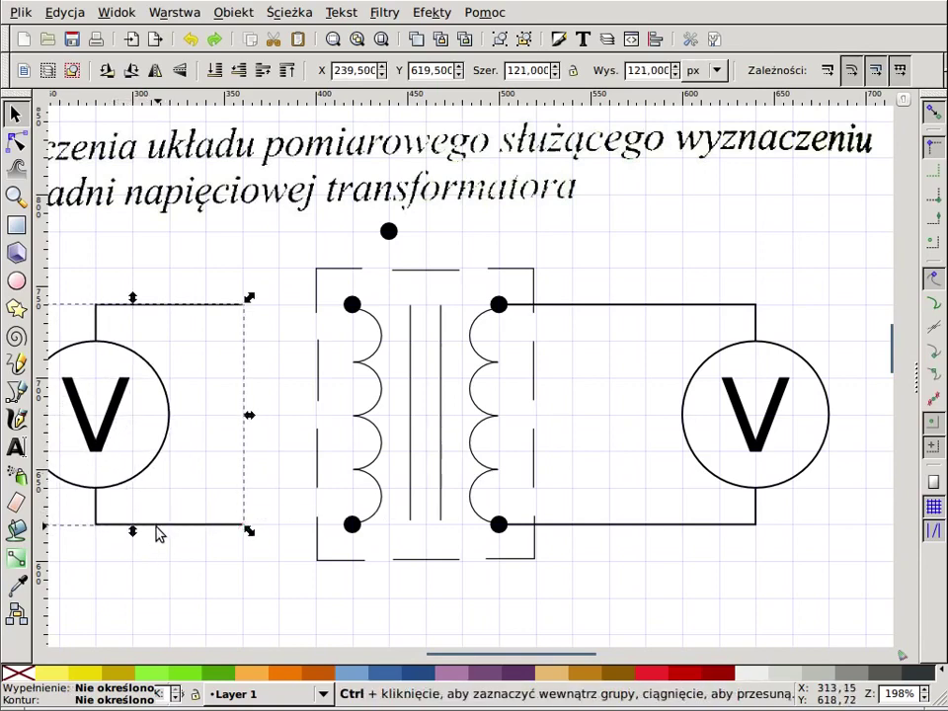
- Drag the voltmeter group right toward the transformer and bring the schematic into view
{"action": "scroll", "coordinate": [163, 533], "scroll_direction": "up", "scroll_amount": 1, "text": "ctrl"}
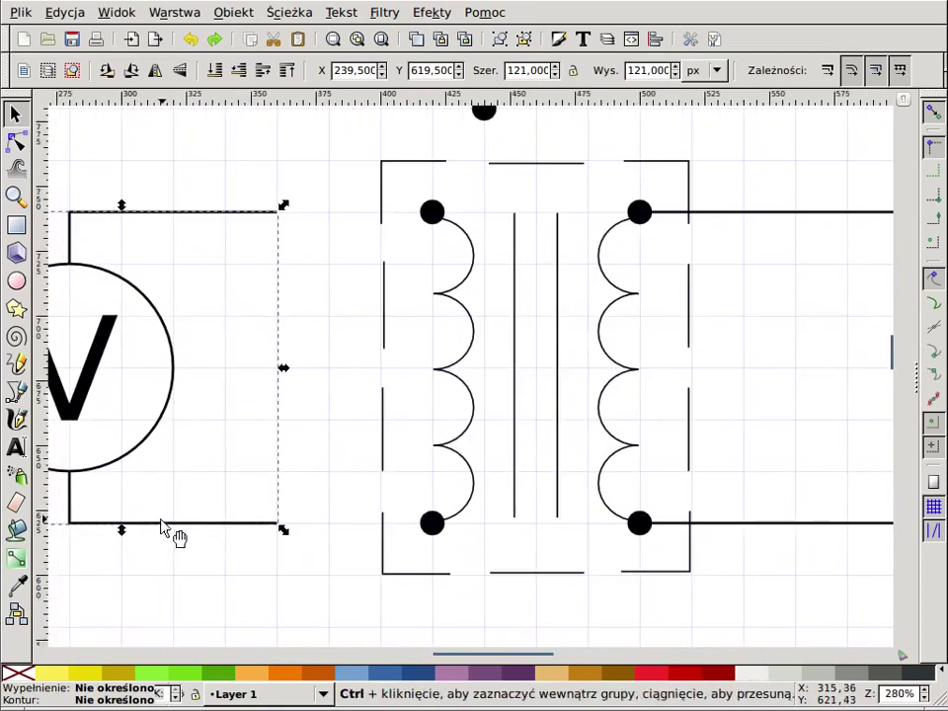
{"action": "mouse_move", "coordinate": [176, 534]}
{"action": "left_mouse_down"}
{"action": "mouse_move", "coordinate": [319, 543]}
{"action": "mouse_move", "coordinate": [314, 524]}
{"action": "left_mouse_up"}
{"action": "key", "text": "Escape"}
{"action": "scroll", "coordinate": [221, 423], "scroll_direction": "down", "scroll_amount": 1, "text": "ctrl"}
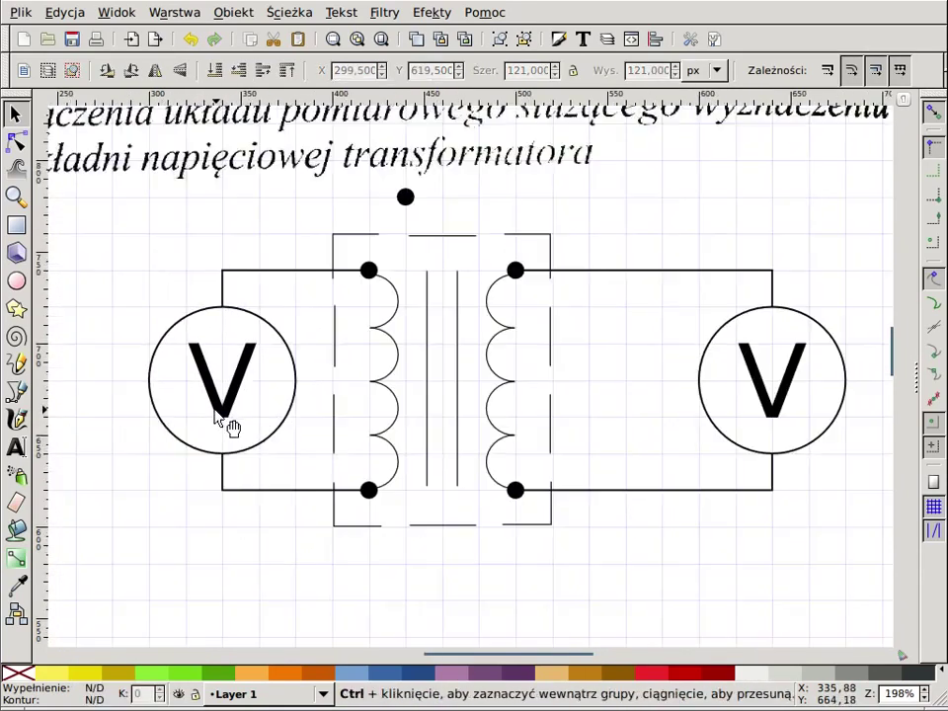
{"action": "scroll", "coordinate": [197, 391], "scroll_direction": "down", "scroll_amount": 2, "text": "ctrl"}
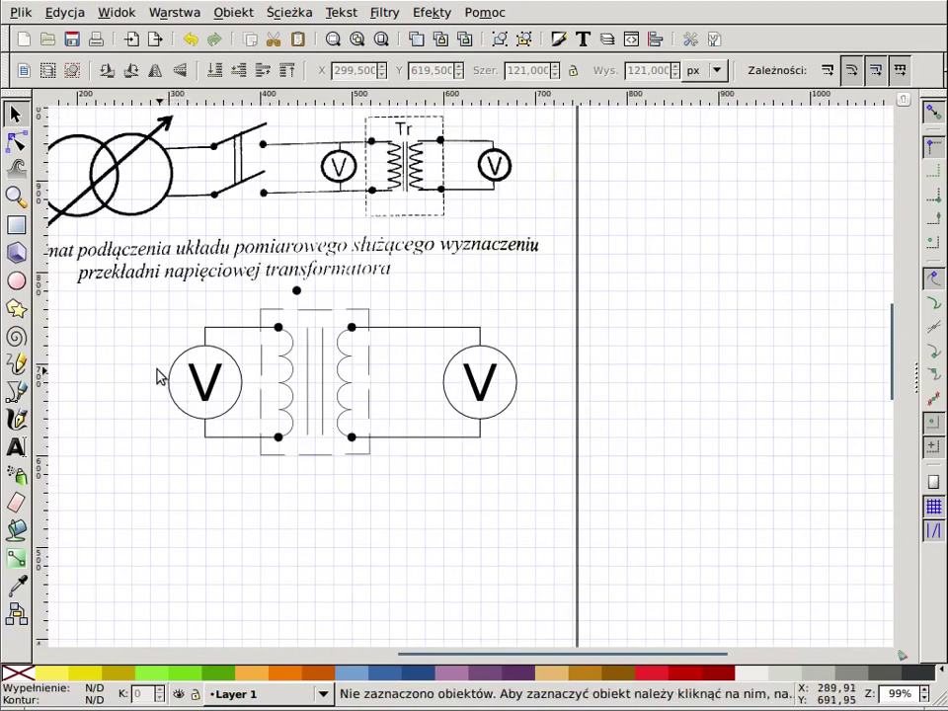
{"action": "scroll", "coordinate": [286, 393], "scroll_direction": "up", "scroll_amount": 1, "text": "ctrl"}
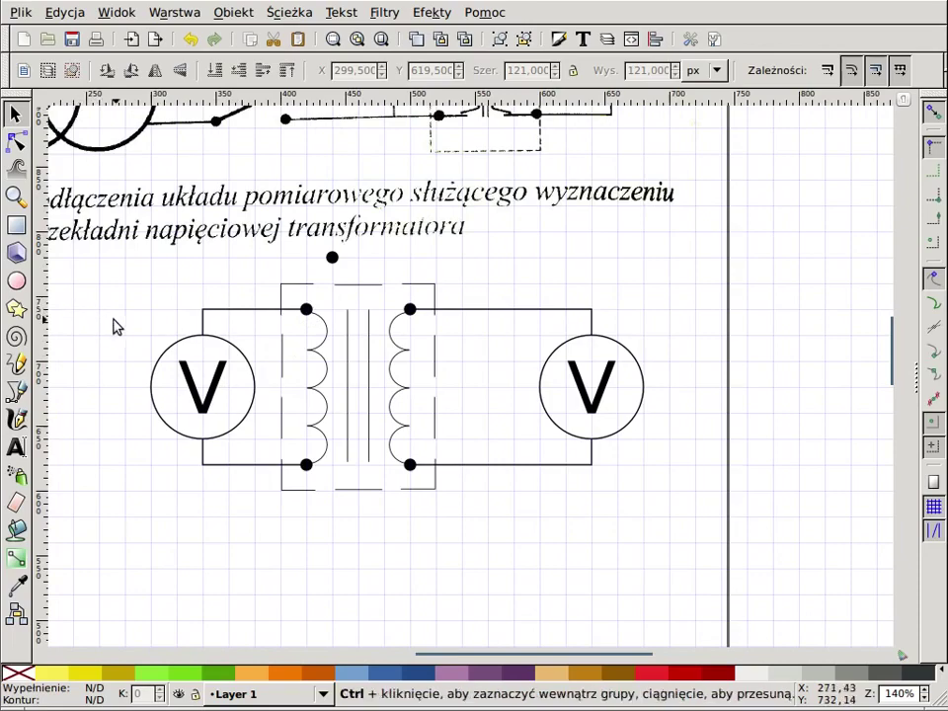
{"action": "left_click_drag", "start_coordinate": [121, 325], "coordinate": [338, 426]}
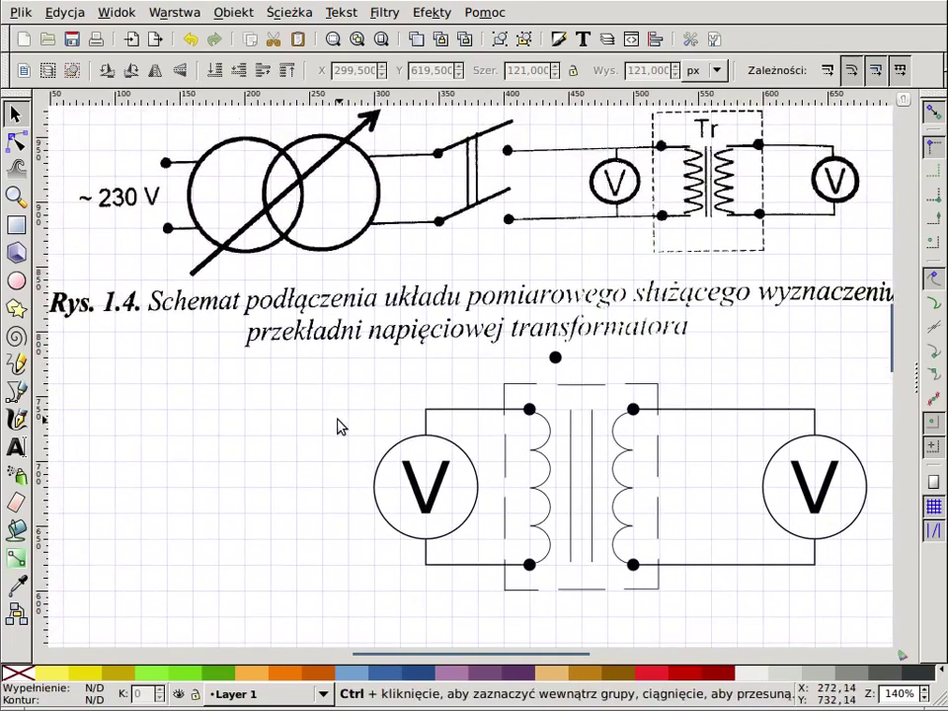
{"action": "scroll", "coordinate": [338, 425], "scroll_direction": "up", "scroll_amount": 1, "text": "ctrl"}
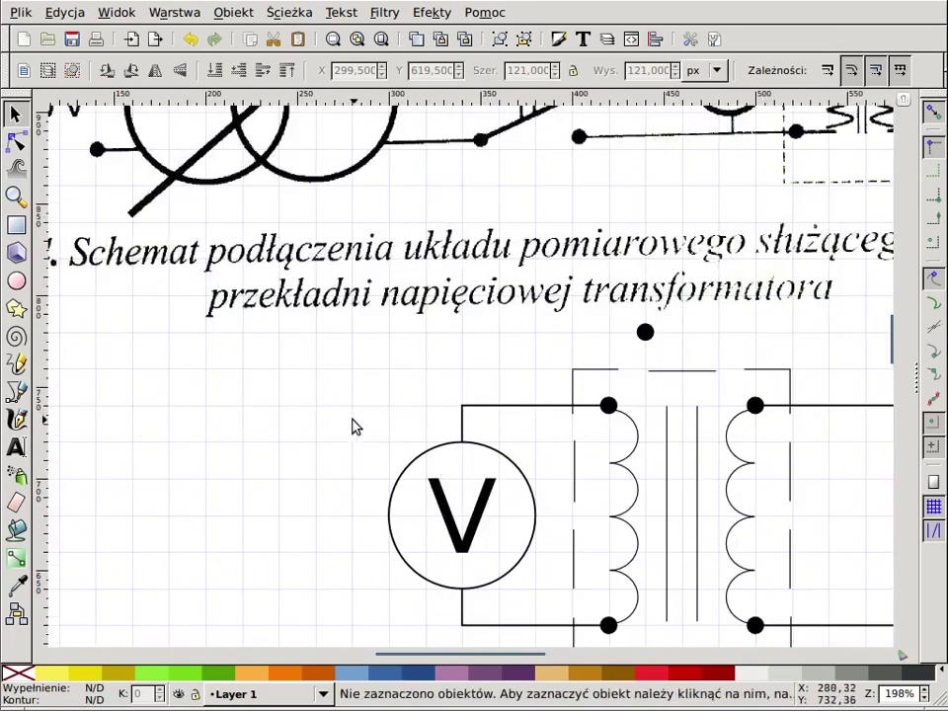
- Draw a horizontal wire extending about 100 px left from the voltmeter's top corner
{"action": "key", "text": "b"}
{"action": "left_click", "coordinate": [462, 405]}
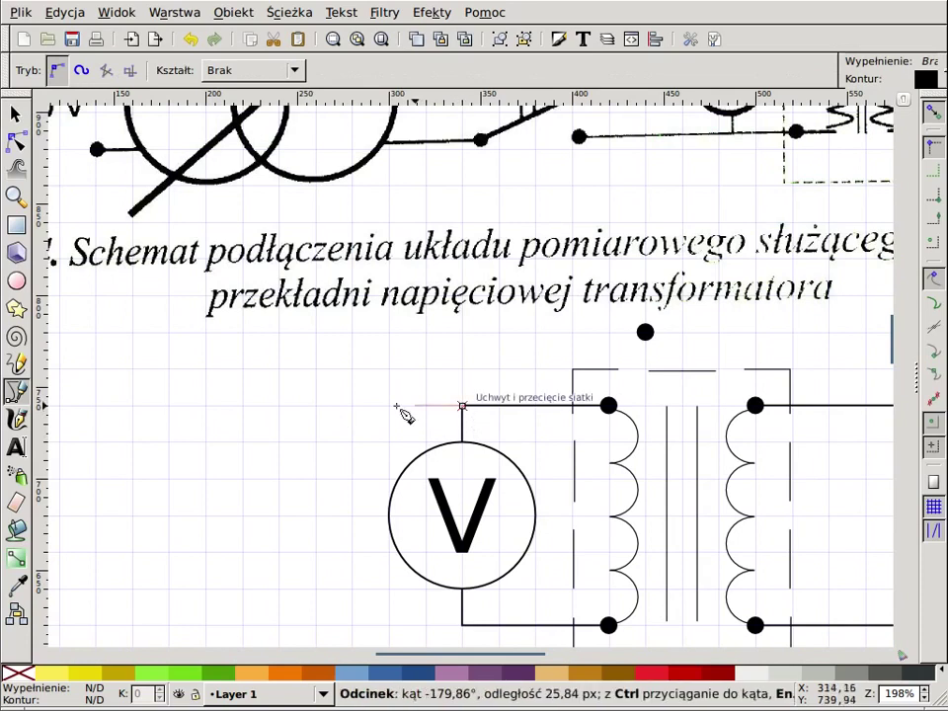
{"action": "left_click", "coordinate": [279, 405]}
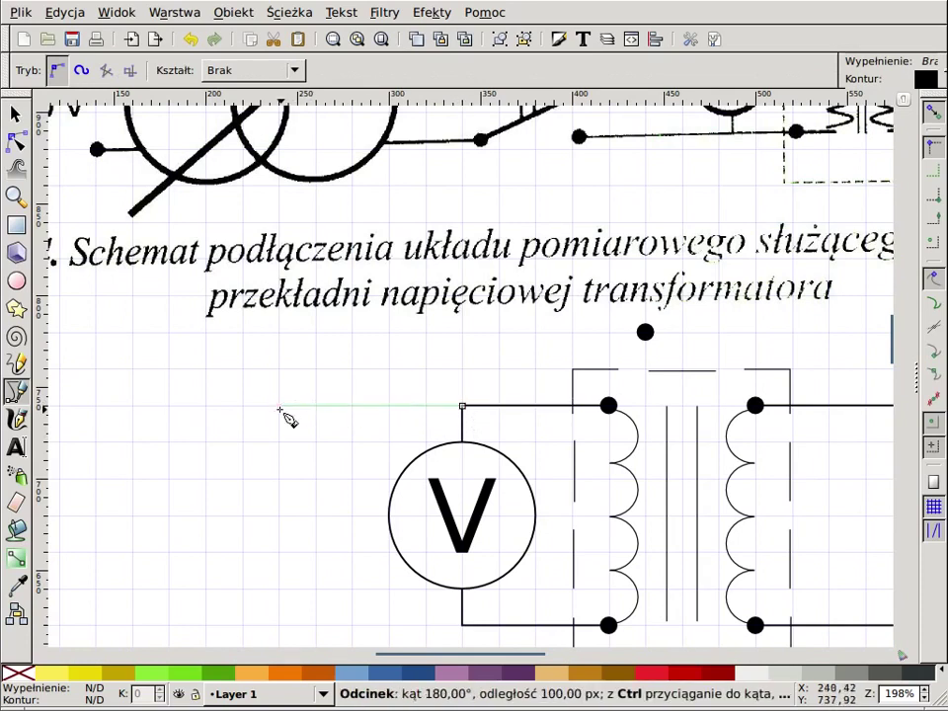
{"action": "key", "text": "Return"}
{"action": "scroll", "coordinate": [303, 454], "scroll_direction": "down", "scroll_amount": 1}
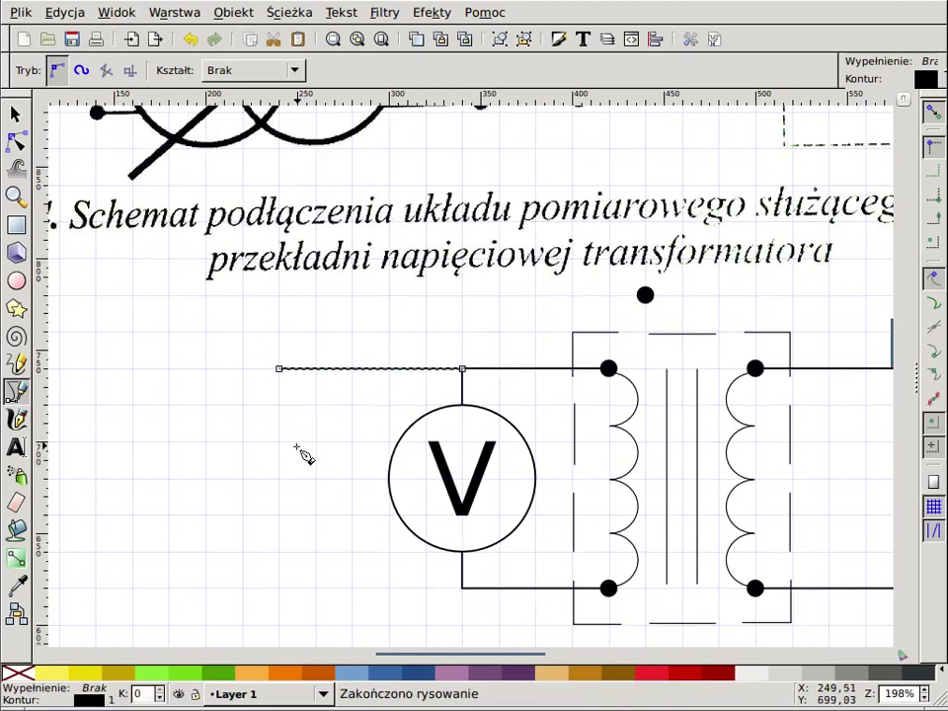
- Draw a matching horizontal wire leftward from the voltmeter's bottom corner
{"action": "left_click", "coordinate": [461, 590]}
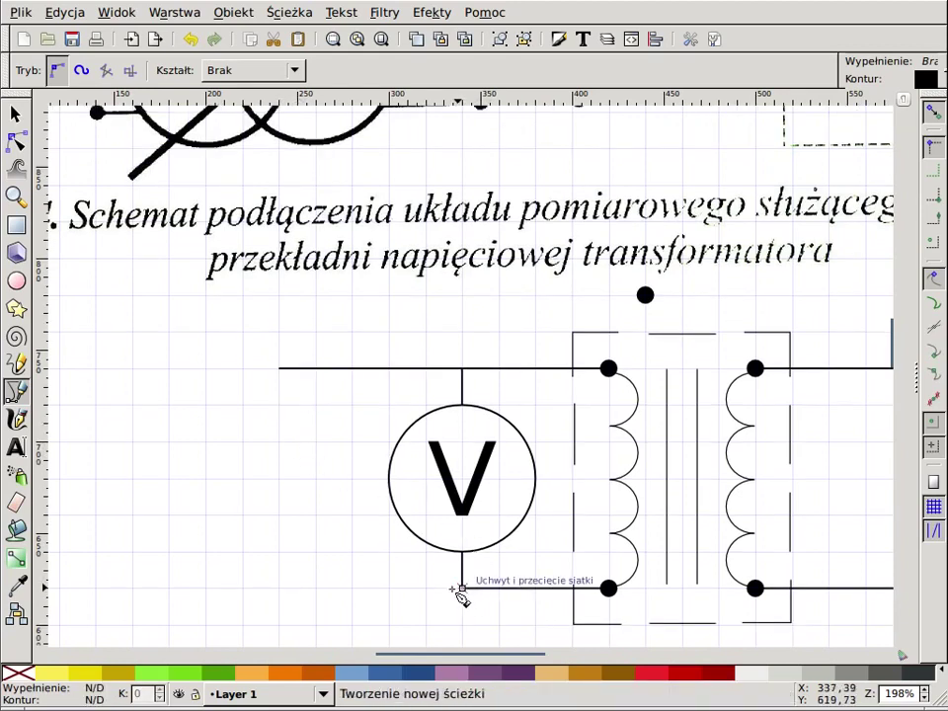
{"action": "left_click", "coordinate": [279, 588]}
{"action": "key", "text": "Return"}
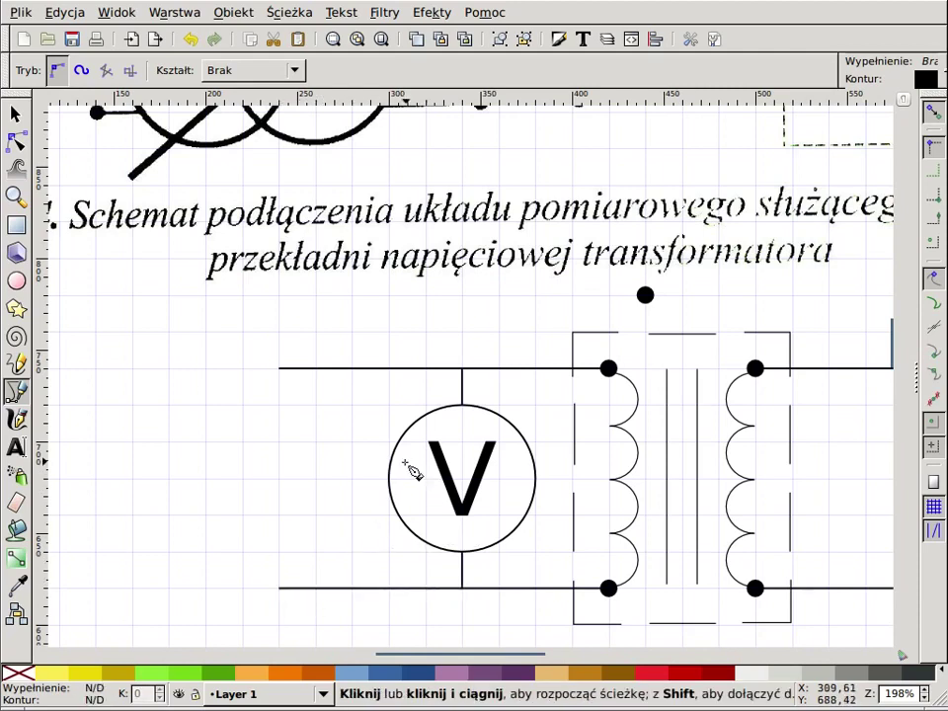
{"action": "key", "text": "s"}
{"action": "left_click", "coordinate": [647, 294]}
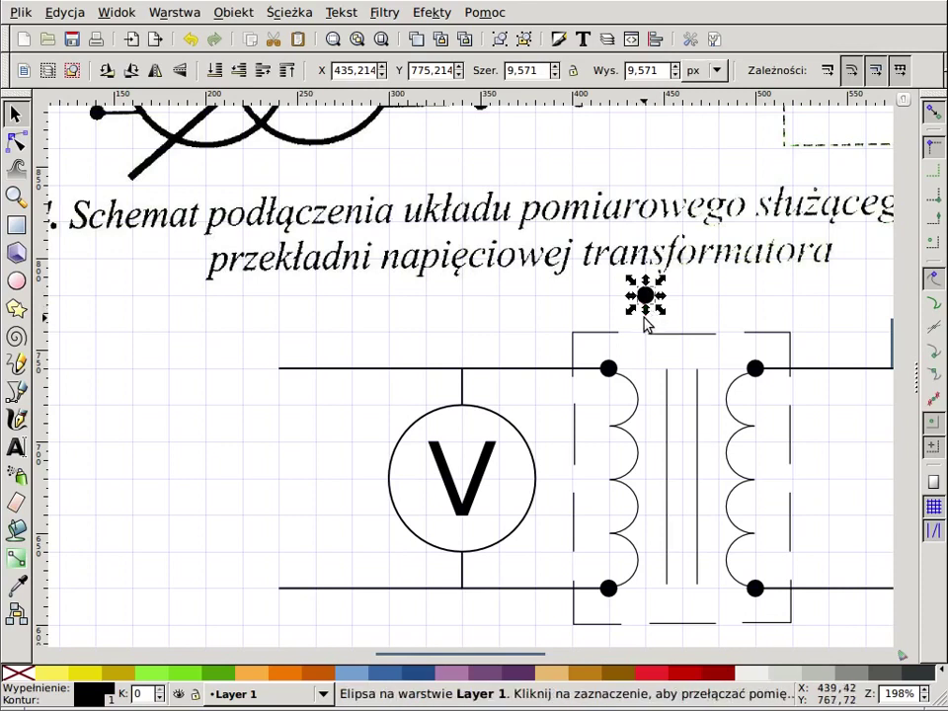
- Move the spare dot to the top wire's end, duplicate it, and align the bottom wire with a dot
{"action": "mouse_move", "coordinate": [654, 310]}
{"action": "left_mouse_down"}
{"action": "mouse_move", "coordinate": [301, 378]}
{"action": "mouse_move", "coordinate": [277, 371]}
{"action": "mouse_move", "coordinate": [279, 589]}
{"action": "mouse_move", "coordinate": [315, 332]}
{"action": "left_mouse_up"}
{"action": "key", "text": "ctrl+d"}
{"action": "scroll", "coordinate": [370, 457], "scroll_direction": "left", "scroll_amount": 1}
{"action": "scroll", "coordinate": [404, 541], "scroll_direction": "left", "scroll_amount": 1}
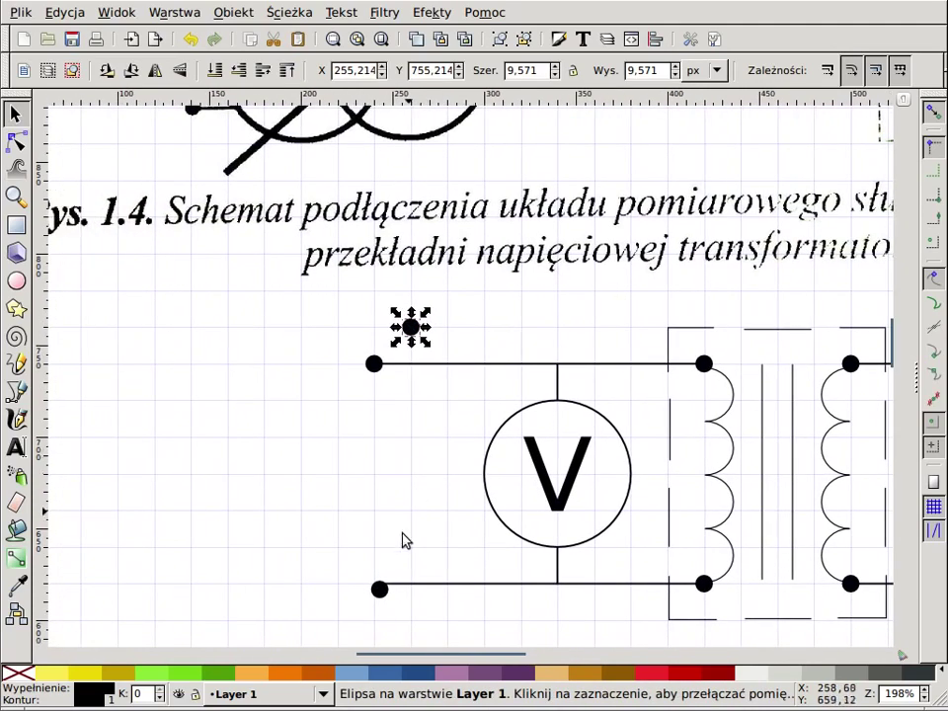
{"action": "scroll", "coordinate": [376, 589], "scroll_direction": "up", "scroll_amount": 1}
{"action": "left_click", "coordinate": [379, 590]}
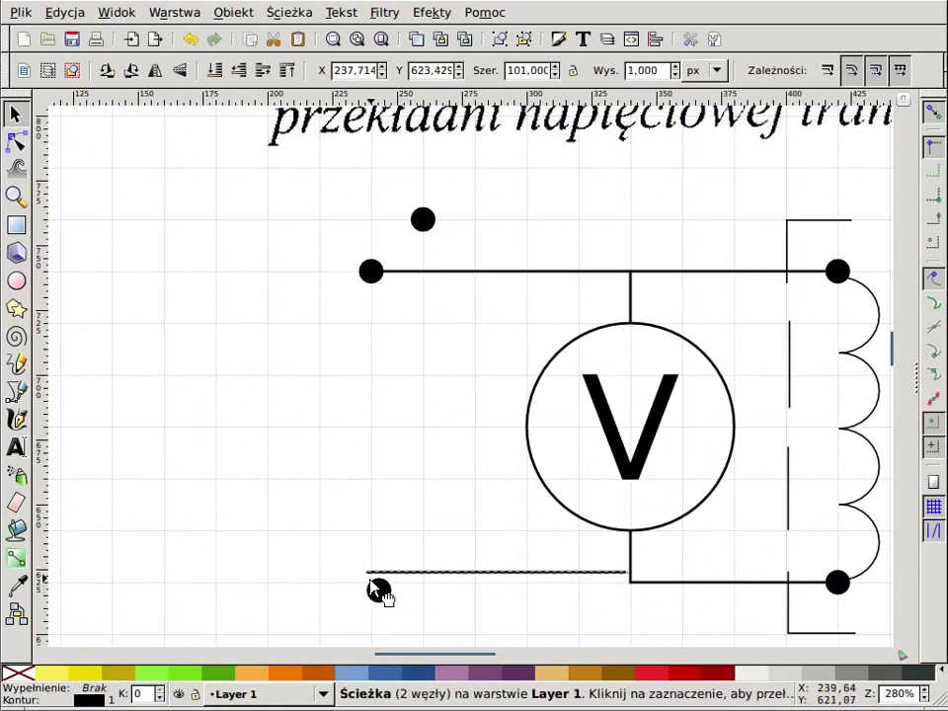
{"action": "left_click_drag", "start_coordinate": [379, 590], "coordinate": [372, 587]}
{"action": "left_click", "coordinate": [395, 618]}
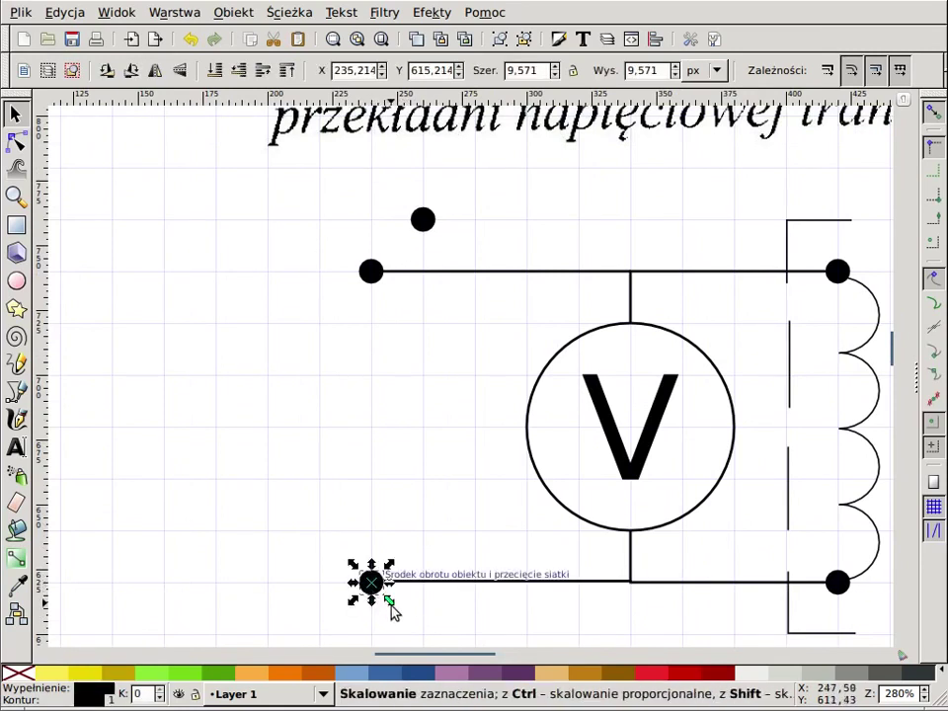
{"action": "left_click", "coordinate": [400, 610]}
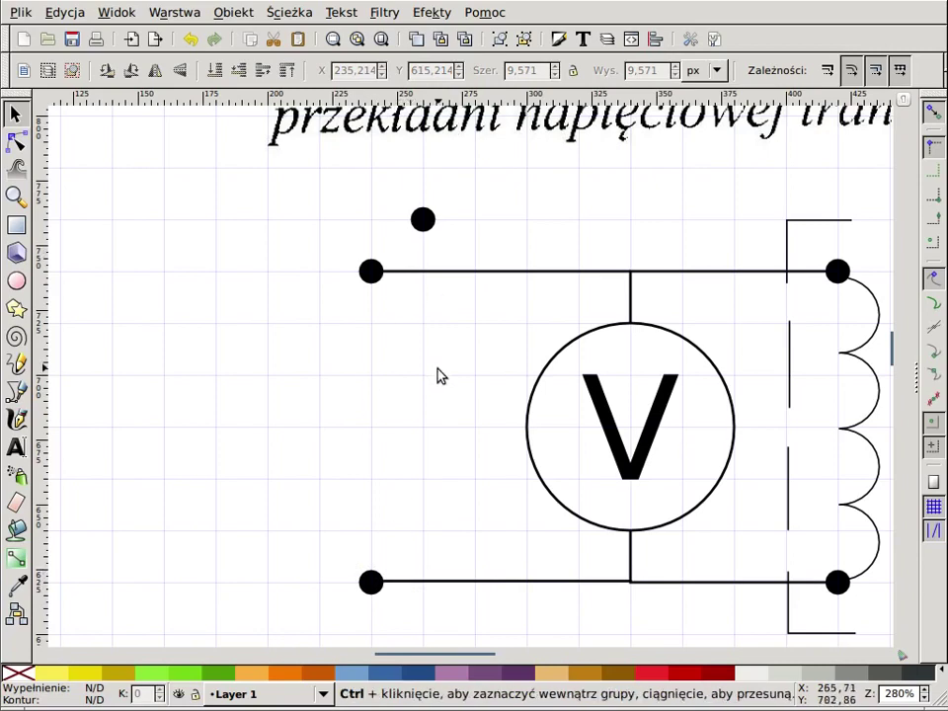
{"action": "scroll", "coordinate": [440, 385], "scroll_direction": "down", "scroll_amount": 2}
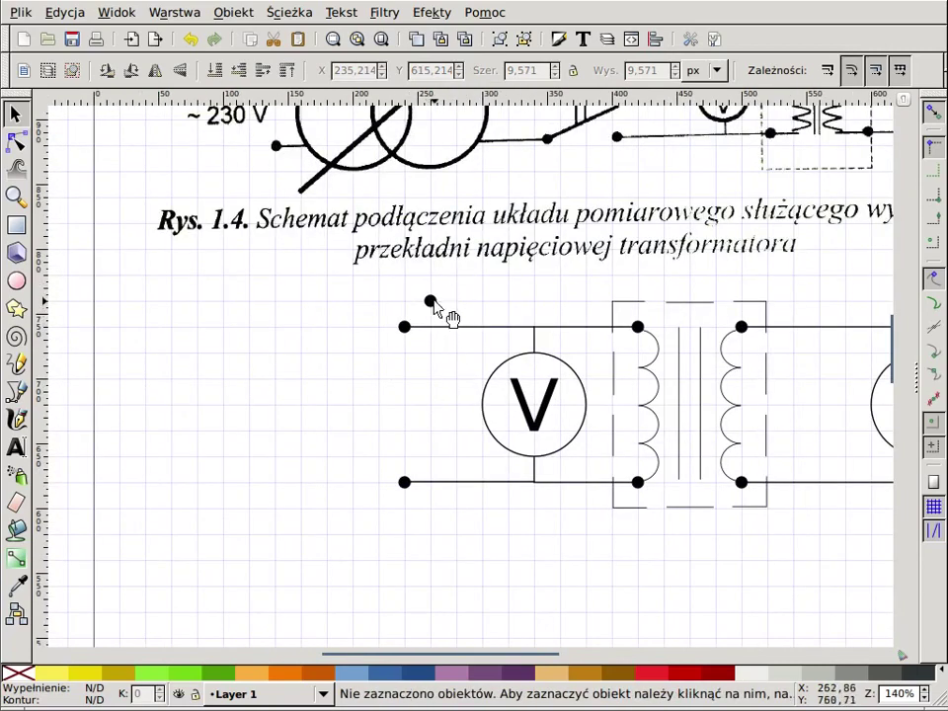
- Drag black dots beside the top and bottom lead-wire ends, plus one further left
{"action": "mouse_move", "coordinate": [430, 301]}
{"action": "left_mouse_down"}
{"action": "mouse_move", "coordinate": [323, 340]}
{"action": "mouse_move", "coordinate": [326, 328]}
{"action": "mouse_move", "coordinate": [353, 328]}
{"action": "left_mouse_up"}
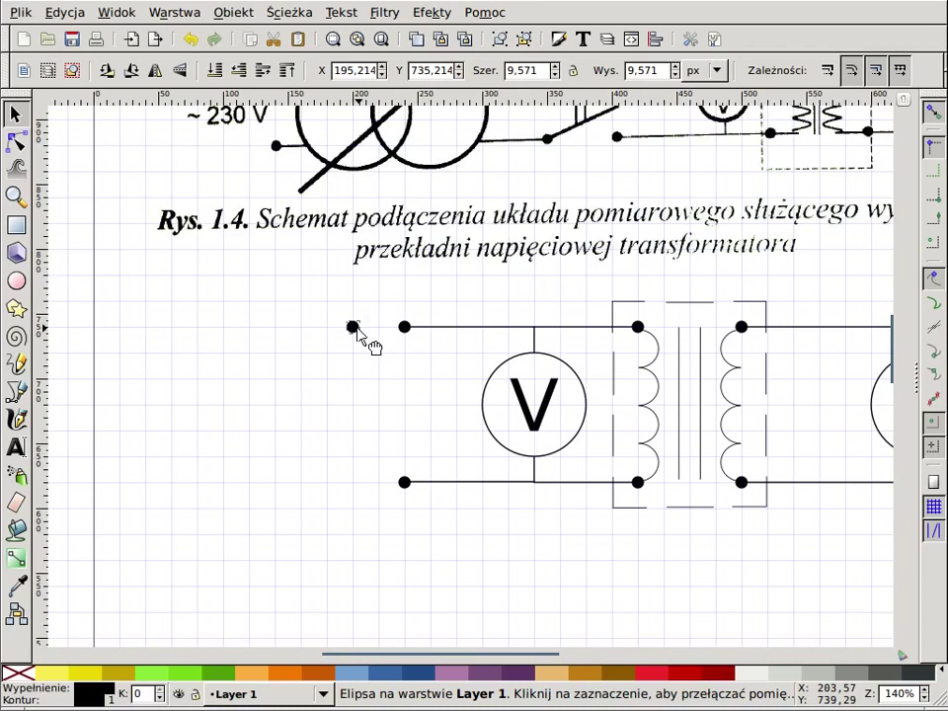
{"action": "left_click_drag", "start_coordinate": [356, 329], "coordinate": [327, 327]}
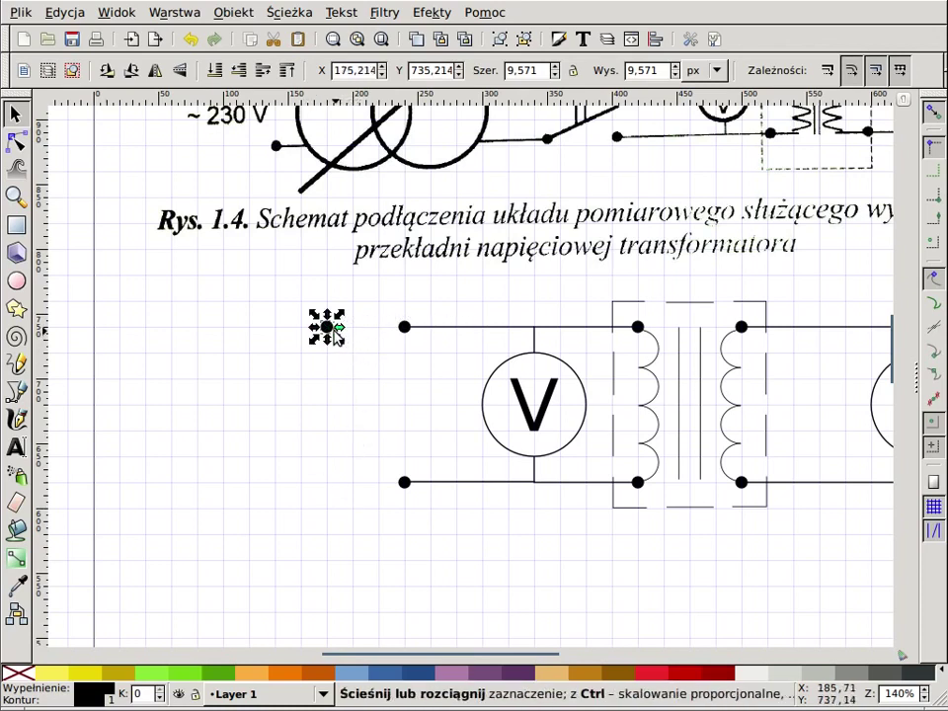
{"action": "mouse_move", "coordinate": [331, 328]}
{"action": "left_mouse_down"}
{"action": "mouse_move", "coordinate": [334, 486]}
{"action": "mouse_move", "coordinate": [351, 503]}
{"action": "mouse_move", "coordinate": [138, 380]}
{"action": "mouse_move", "coordinate": [338, 550]}
{"action": "left_mouse_up"}
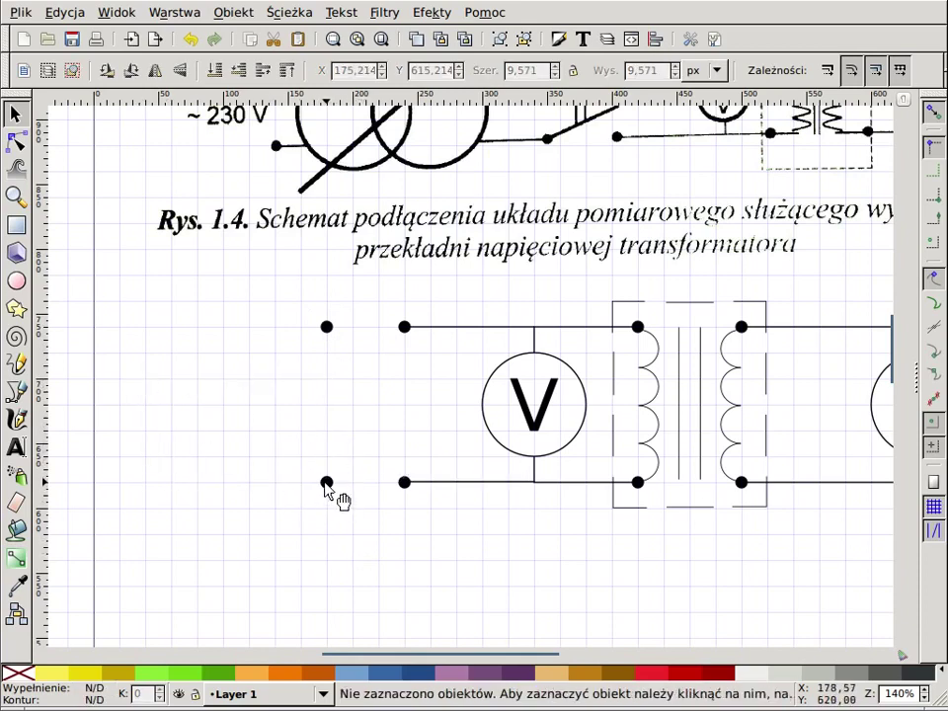
{"action": "left_click_drag", "start_coordinate": [326, 484], "coordinate": [151, 384]}
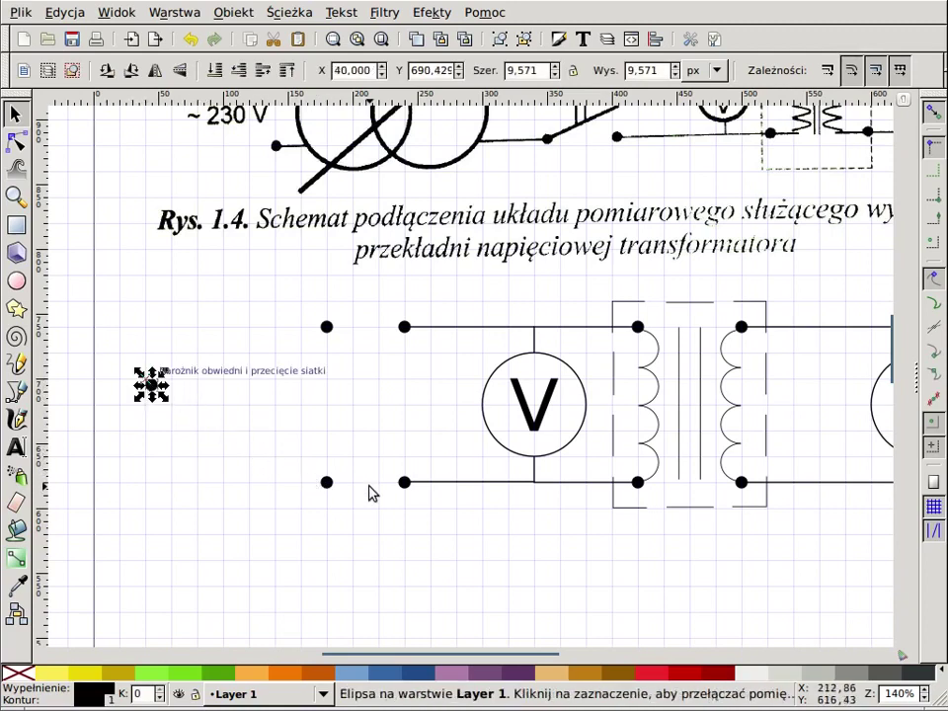
{"action": "left_click", "coordinate": [381, 458]}
{"action": "scroll", "coordinate": [367, 431], "scroll_direction": "up", "scroll_amount": 1}
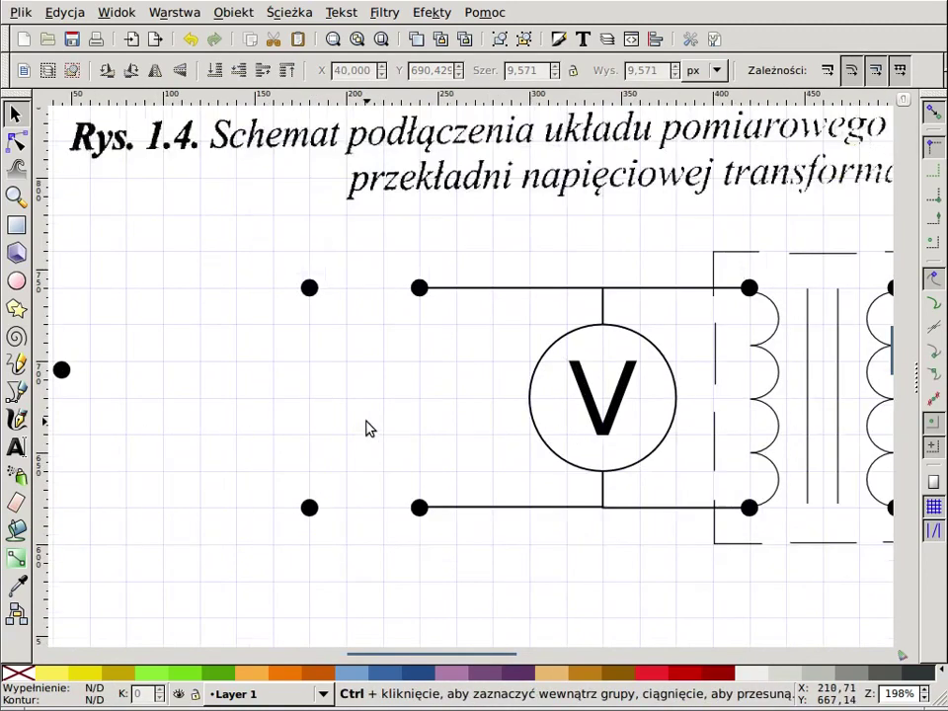
{"action": "scroll", "coordinate": [365, 428], "scroll_direction": "up", "scroll_amount": 1}
- Draw two slanted switch blades rising from the upper-left and lower-left dots toward the terminal dots
{"action": "key", "text": "b"}
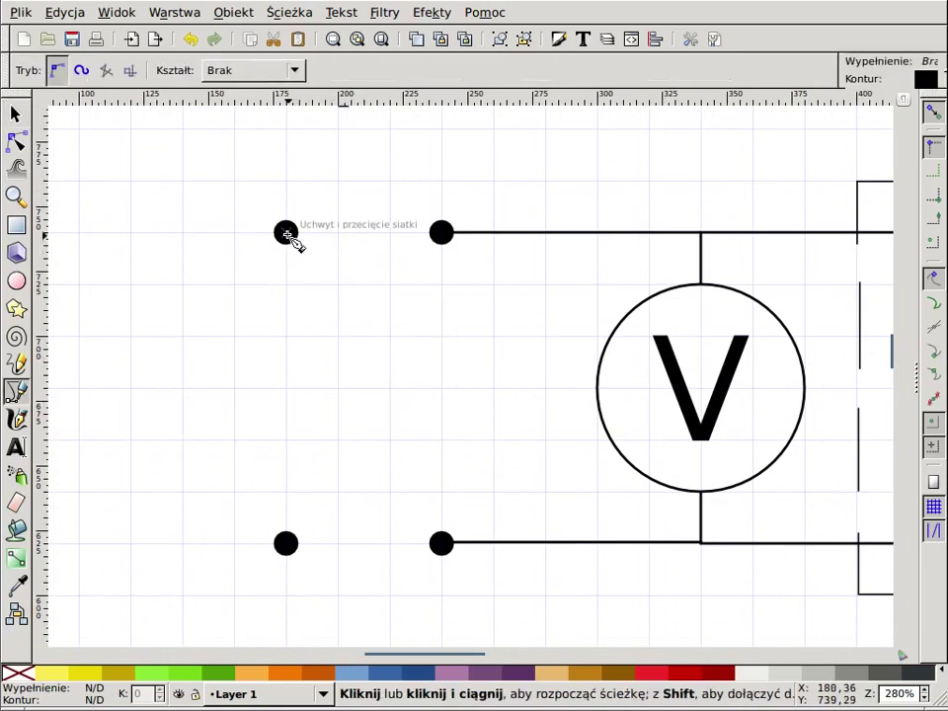
{"action": "left_click", "coordinate": [285, 232]}
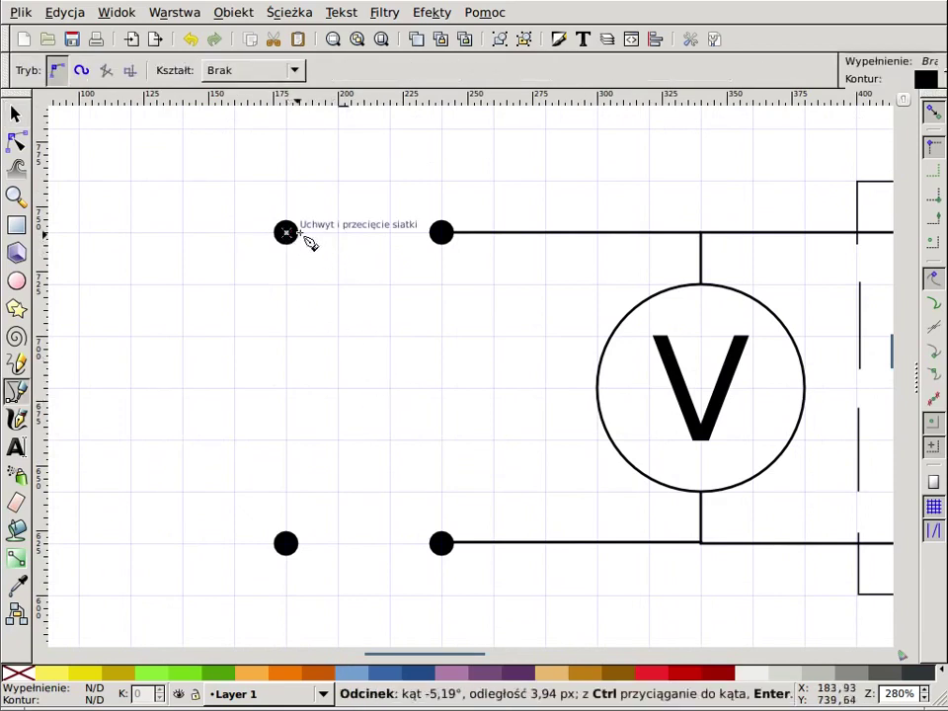
{"action": "left_click", "coordinate": [441, 182]}
{"action": "key", "text": "Return"}
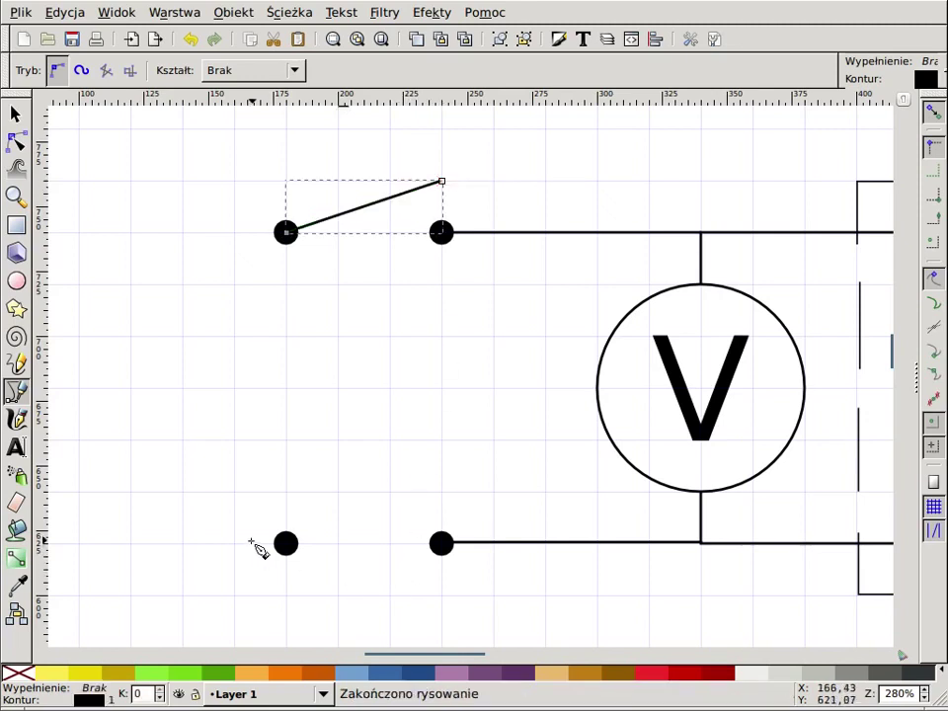
{"action": "left_click", "coordinate": [287, 544]}
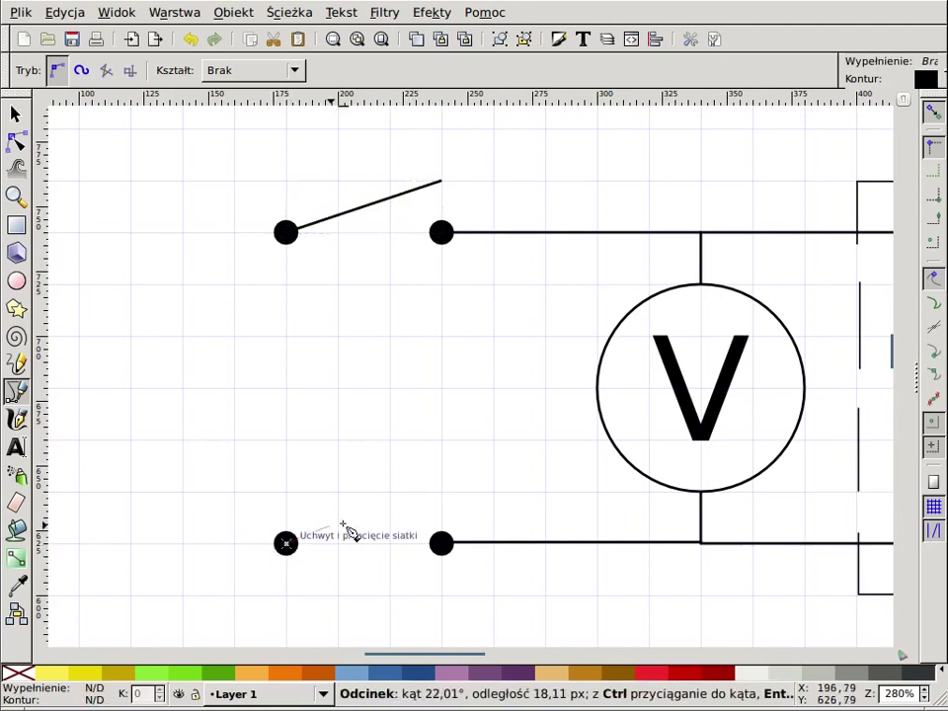
{"action": "left_click", "coordinate": [442, 491]}
{"action": "key", "text": "Return"}
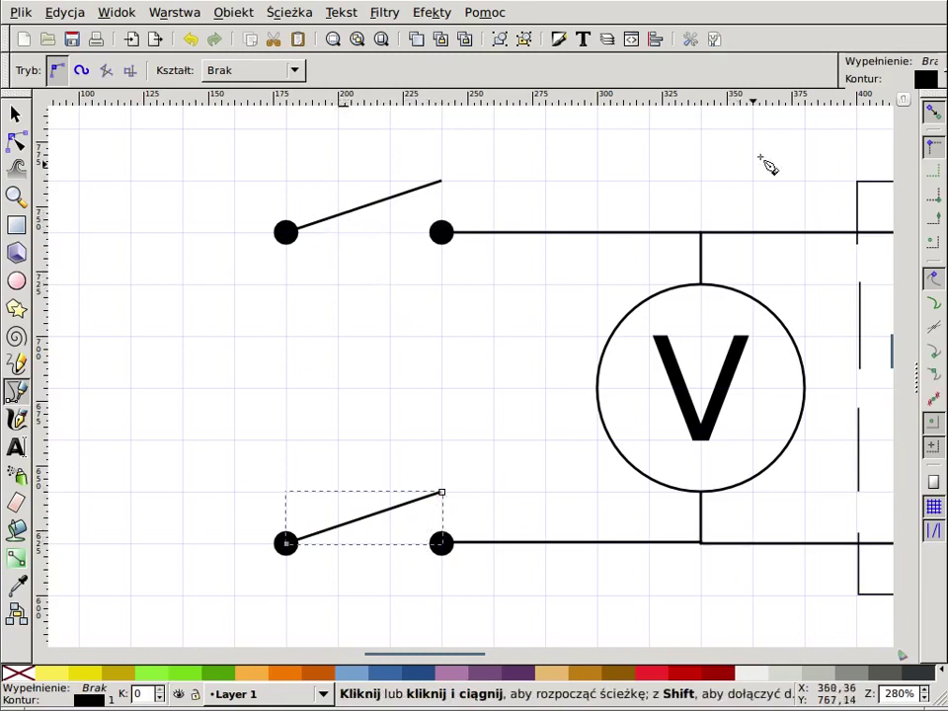
- Draw a vertical linking line from the upper switch blade down to the lower blade
{"action": "left_click", "coordinate": [338, 213]}
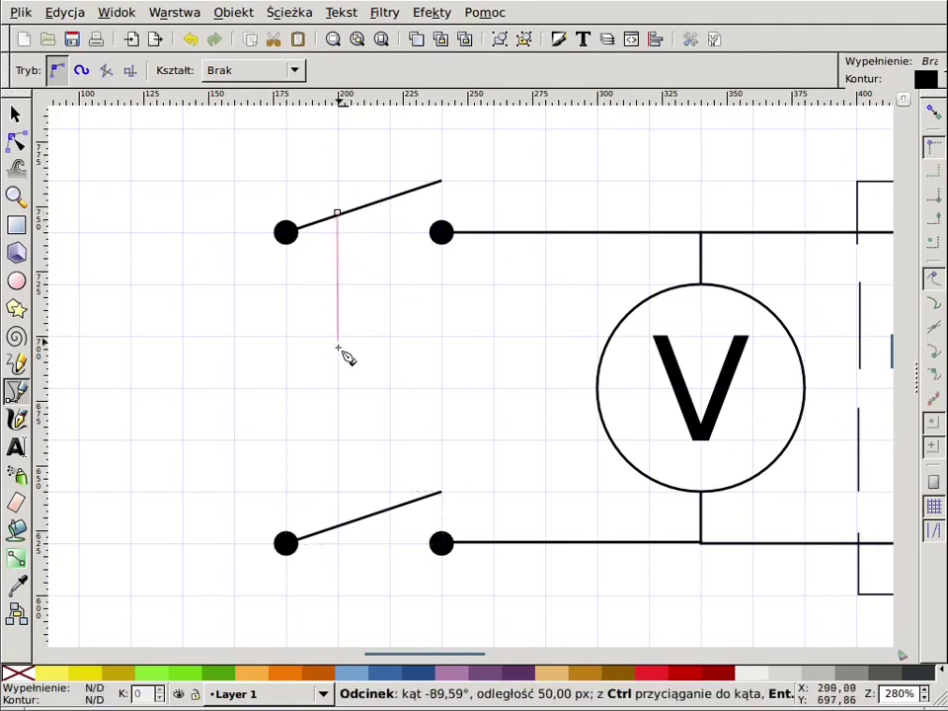
{"action": "left_click", "coordinate": [337, 527]}
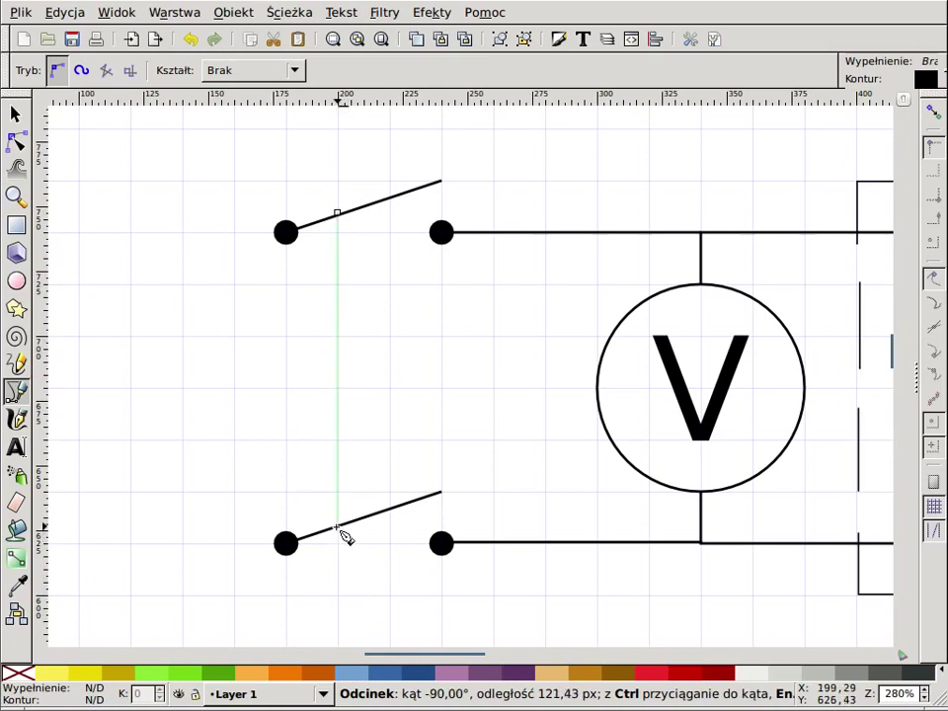
{"action": "key", "text": "Escape"}
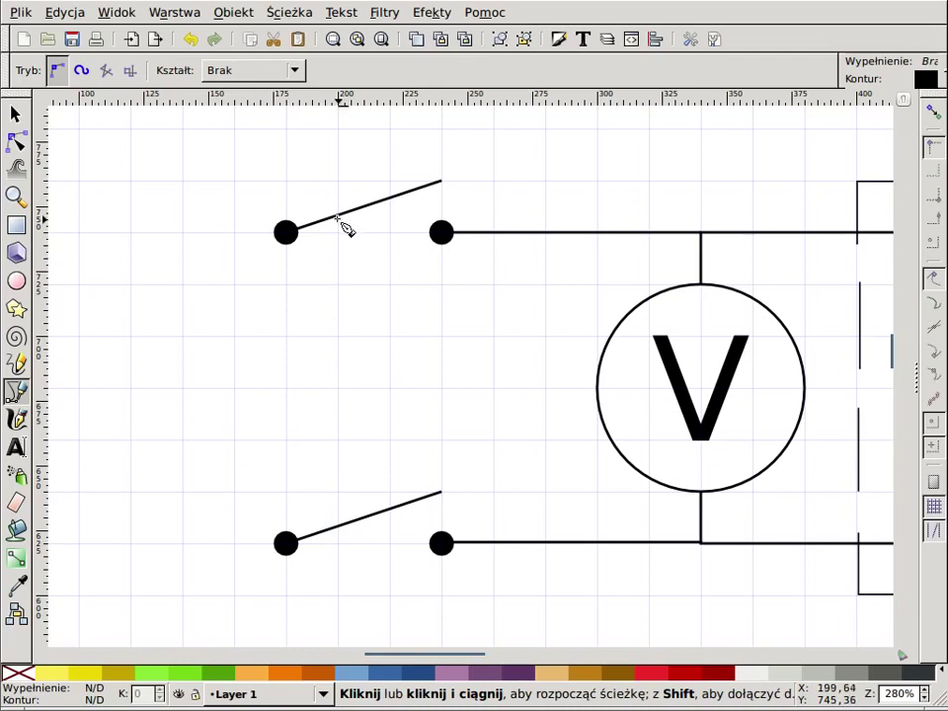
{"action": "left_click", "coordinate": [336, 216]}
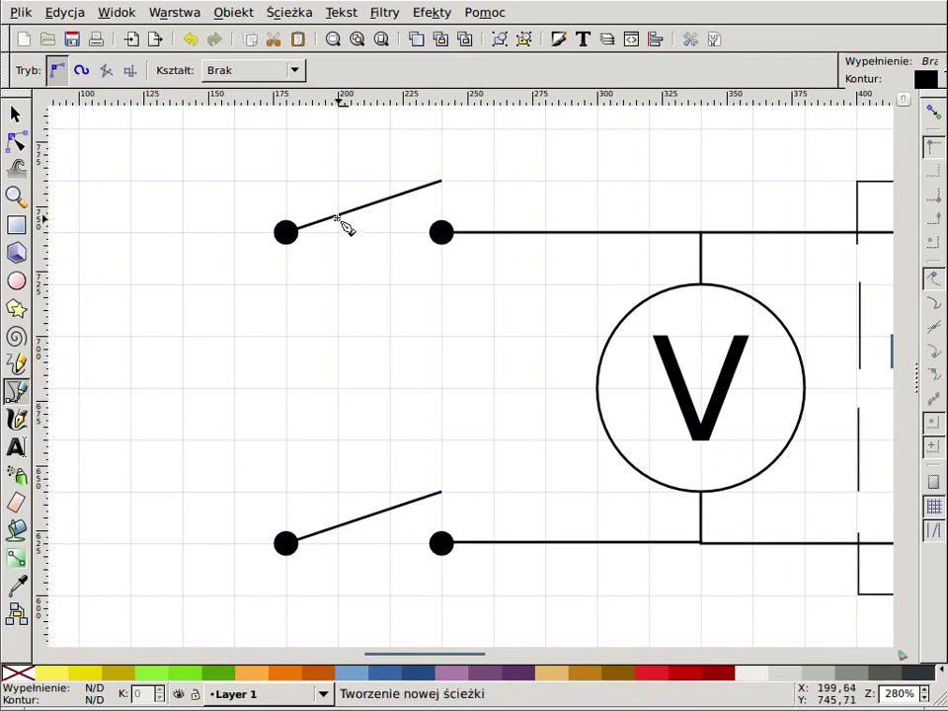
{"action": "left_click", "coordinate": [341, 525]}
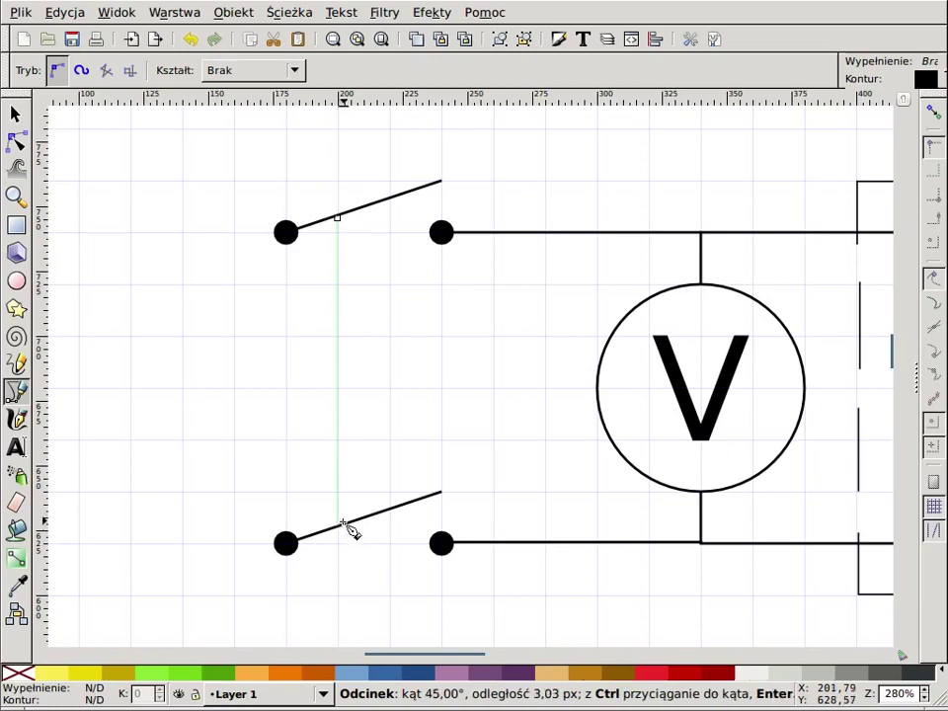
{"action": "key", "text": "Return"}
{"action": "scroll", "coordinate": [343, 521], "scroll_direction": "up", "scroll_amount": 4, "text": "ctrl"}
{"action": "scroll", "coordinate": [342, 512], "scroll_direction": "up", "scroll_amount": 1, "text": "ctrl"}
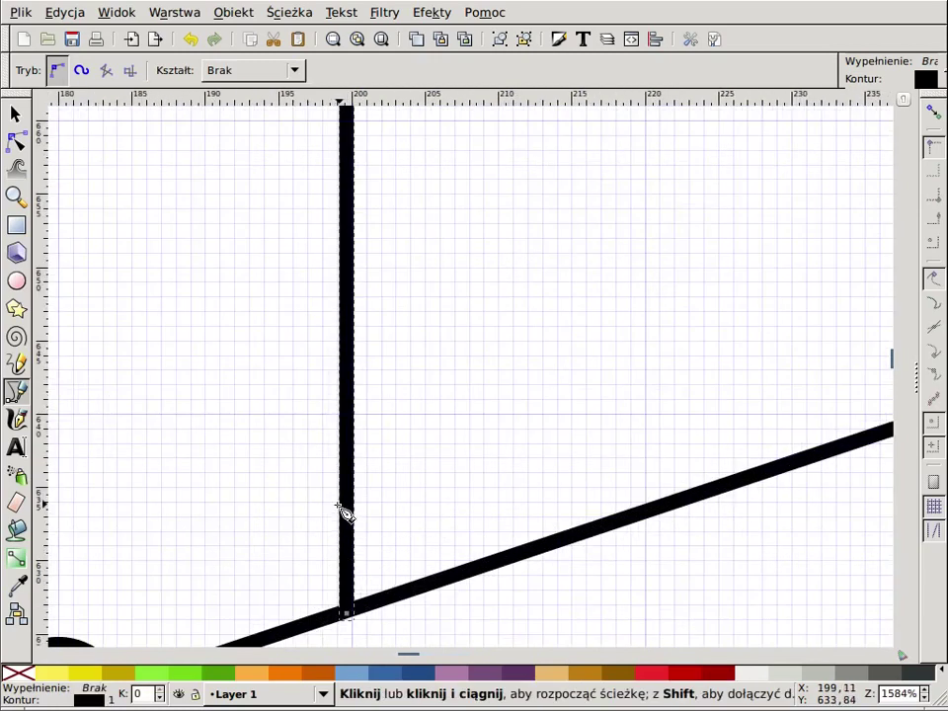
- Snap the linking line's top node exactly onto the upper blade
{"action": "key", "text": "s"}
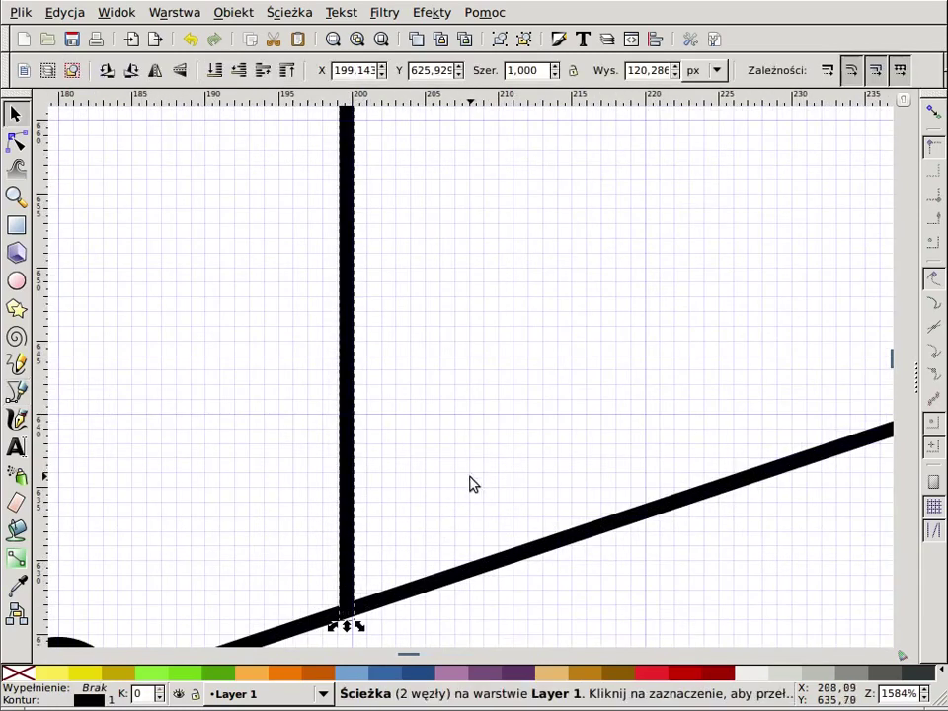
{"action": "scroll", "coordinate": [427, 549], "scroll_direction": "up", "scroll_amount": 1}
{"action": "scroll", "coordinate": [424, 533], "scroll_direction": "up", "scroll_amount": 10}
{"action": "scroll", "coordinate": [424, 519], "scroll_direction": "up", "scroll_amount": 6}
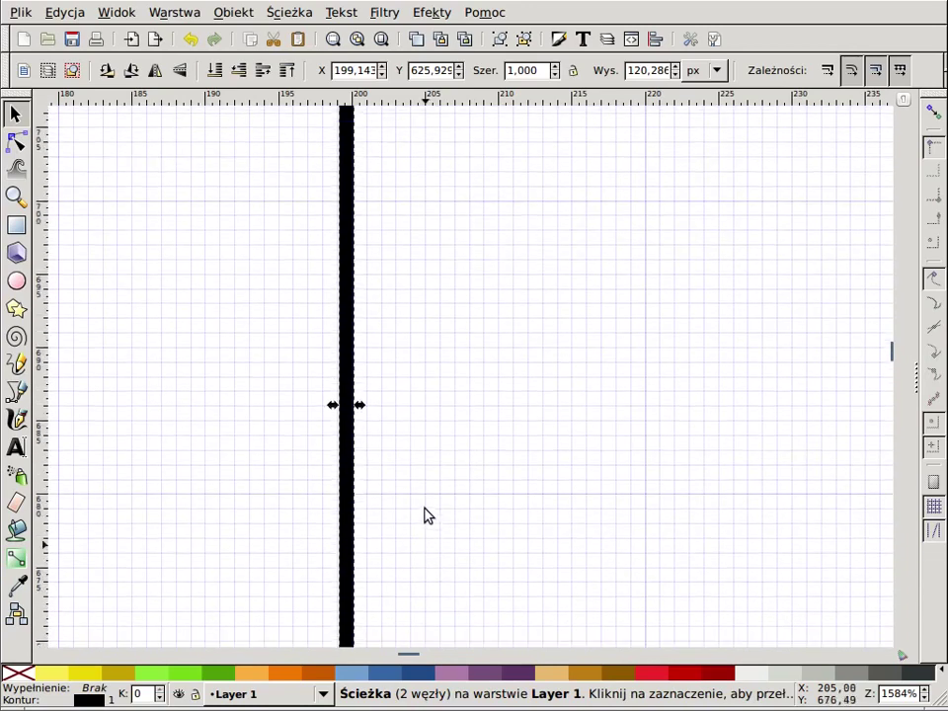
{"action": "scroll", "coordinate": [422, 511], "scroll_direction": "up", "scroll_amount": 5}
{"action": "scroll", "coordinate": [423, 504], "scroll_direction": "up", "scroll_amount": 5}
{"action": "scroll", "coordinate": [415, 464], "scroll_direction": "up", "scroll_amount": 5}
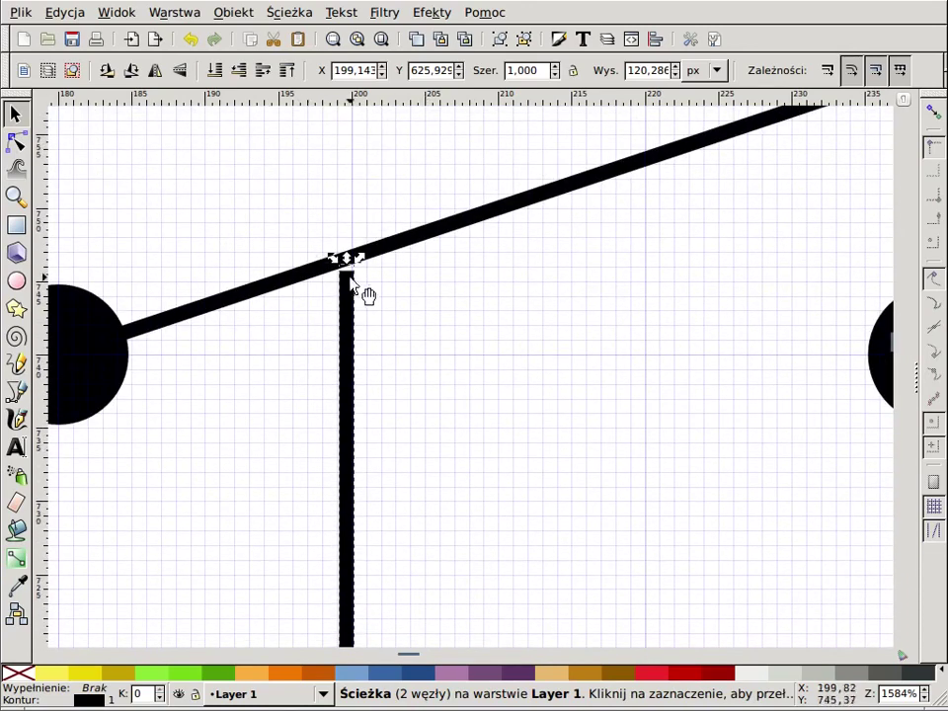
{"action": "key", "text": "n"}
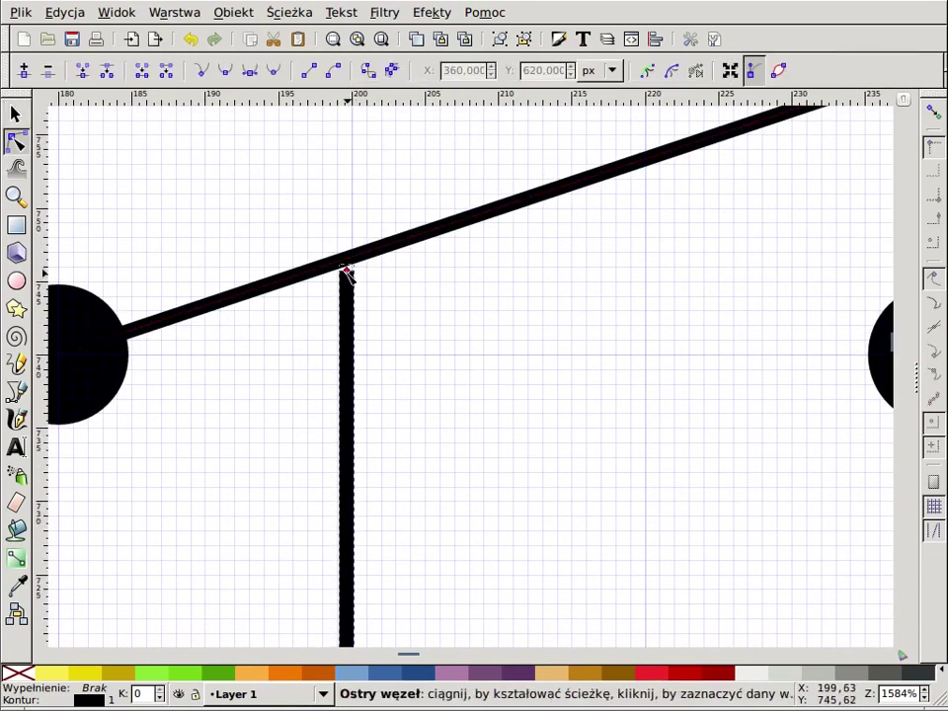
{"action": "left_click_drag", "start_coordinate": [346, 269], "coordinate": [345, 267]}
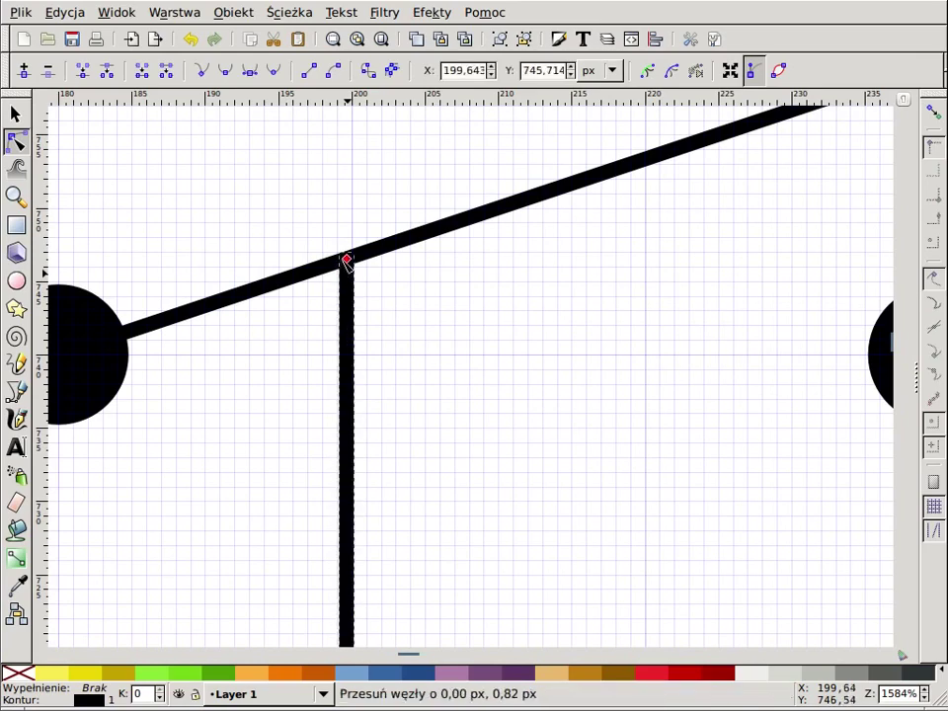
{"action": "key", "text": "Escape"}
{"action": "scroll", "coordinate": [405, 297], "scroll_direction": "down", "scroll_amount": 2}
{"action": "scroll", "coordinate": [402, 301], "scroll_direction": "down", "scroll_amount": 1}
{"action": "key", "text": "s"}
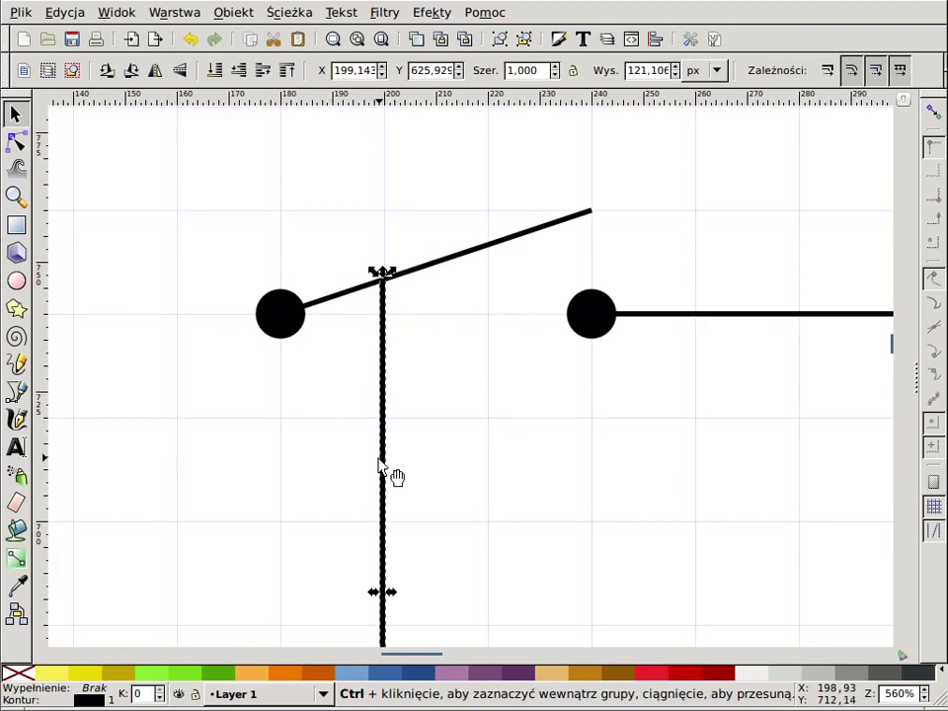
- Place a copy of the vertical linking line further right, raised toward the upper blade
{"action": "left_click_drag", "start_coordinate": [383, 471], "coordinate": [458, 438]}
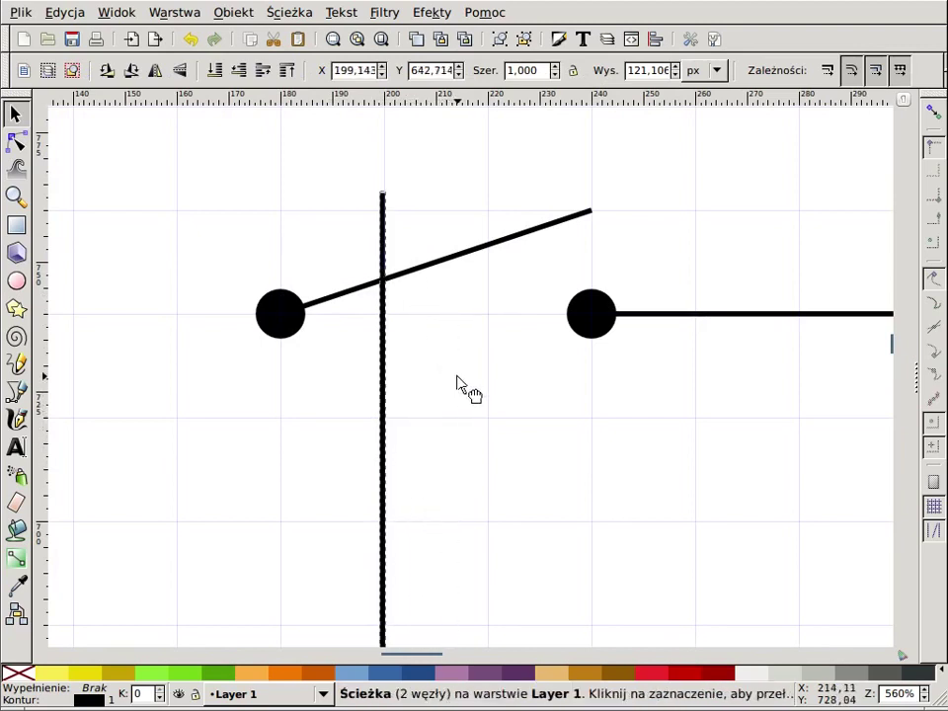
{"action": "mouse_move", "coordinate": [457, 435]}
{"action": "left_mouse_down"}
{"action": "mouse_move", "coordinate": [474, 408]}
{"action": "mouse_move", "coordinate": [472, 439]}
{"action": "left_mouse_up"}
{"action": "scroll", "coordinate": [468, 439], "scroll_direction": "down", "scroll_amount": 4}
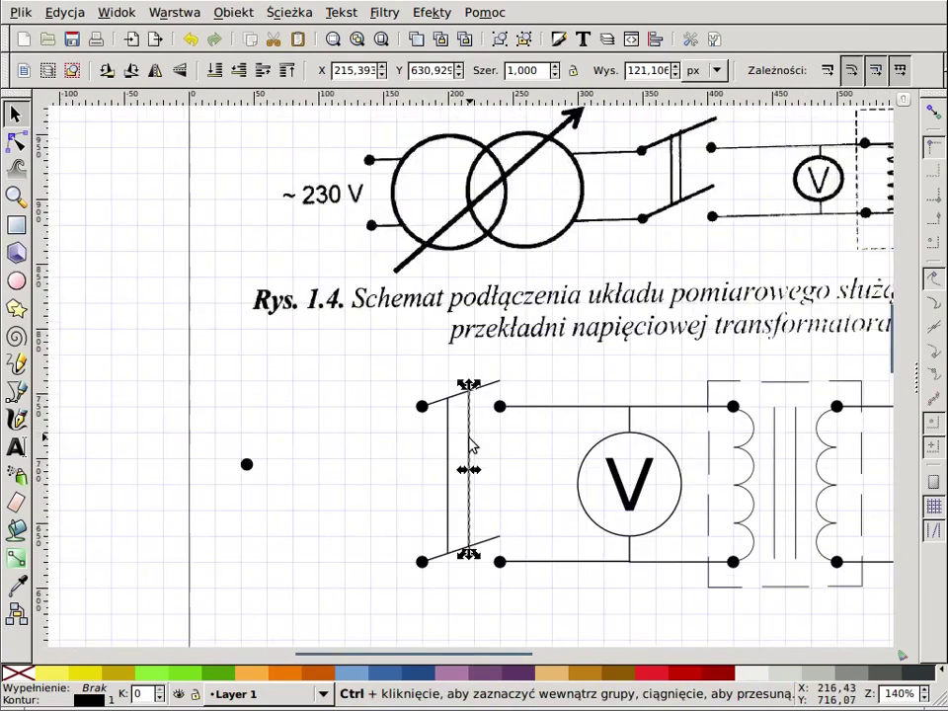
{"action": "scroll", "coordinate": [484, 592], "scroll_direction": "up", "scroll_amount": 1}
{"action": "scroll", "coordinate": [500, 593], "scroll_direction": "down", "scroll_amount": 1}
{"action": "scroll", "coordinate": [499, 553], "scroll_direction": "down", "scroll_amount": 2}
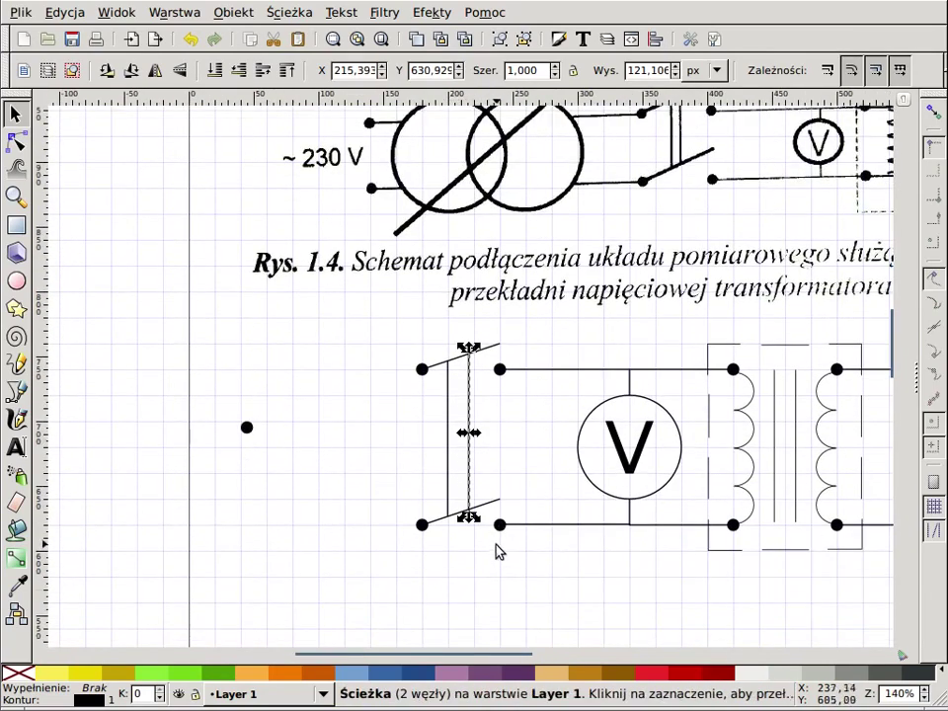
{"action": "scroll", "coordinate": [486, 549], "scroll_direction": "up", "scroll_amount": 3}
{"action": "scroll", "coordinate": [464, 514], "scroll_direction": "up", "scroll_amount": 2}
{"action": "scroll", "coordinate": [444, 454], "scroll_direction": "up", "scroll_amount": 1}
{"action": "scroll", "coordinate": [435, 420], "scroll_direction": "up", "scroll_amount": 1}
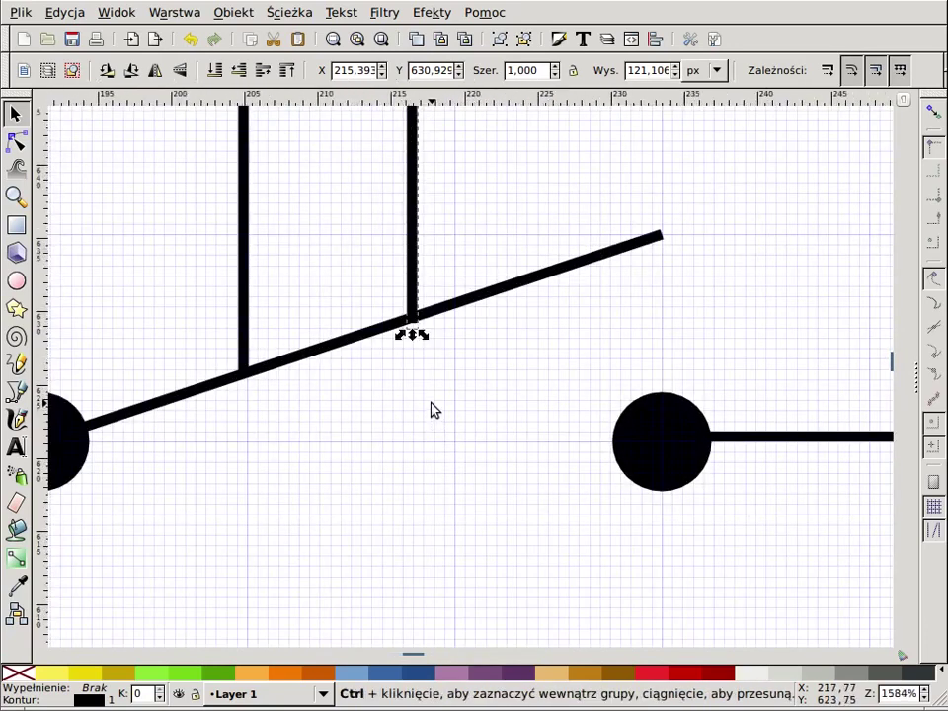
{"action": "scroll", "coordinate": [432, 409], "scroll_direction": "up", "scroll_amount": 1}
- Nudge the copied line onto both blades at X 215,393, Y 631,181
{"action": "left_click_drag", "start_coordinate": [408, 282], "coordinate": [409, 285]}
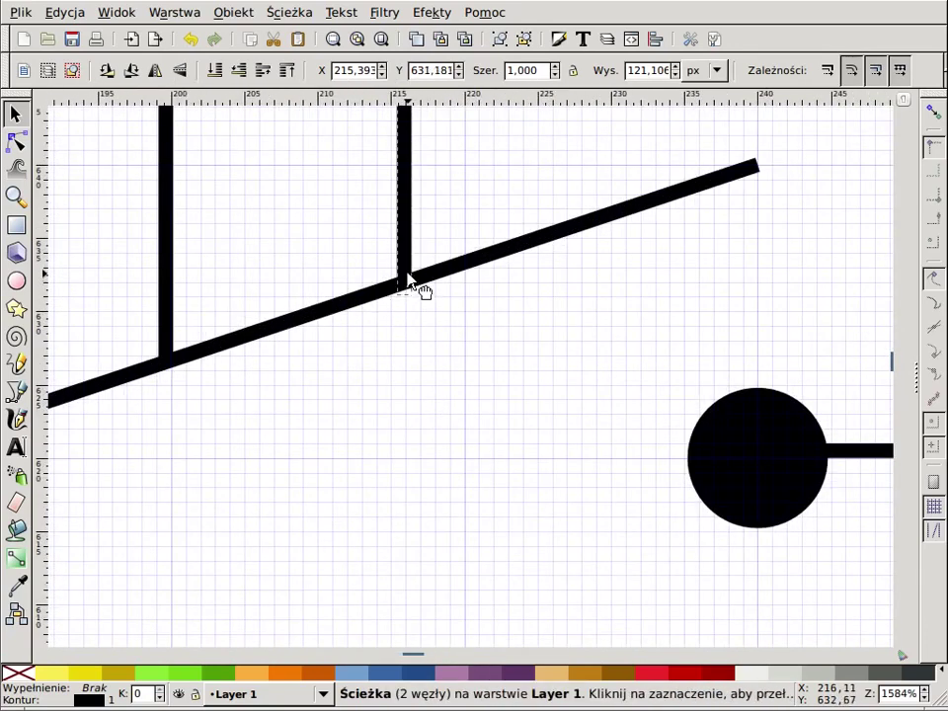
{"action": "scroll", "coordinate": [423, 309], "scroll_direction": "down", "scroll_amount": 3}
{"action": "scroll", "coordinate": [425, 297], "scroll_direction": "up", "scroll_amount": 5}
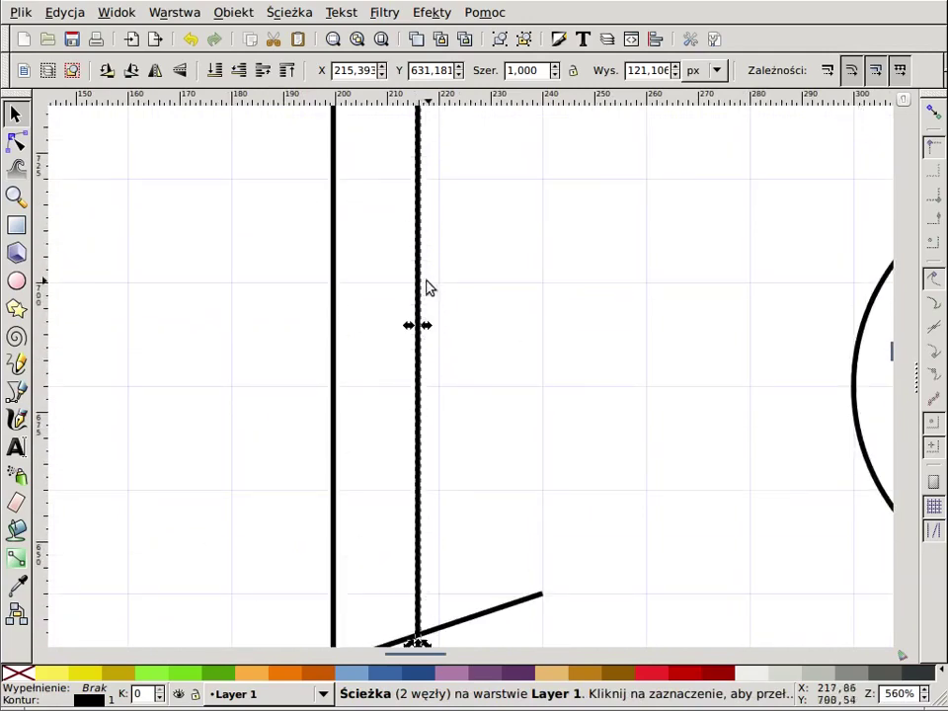
{"action": "scroll", "coordinate": [424, 311], "scroll_direction": "down", "scroll_amount": 5}
{"action": "scroll", "coordinate": [434, 321], "scroll_direction": "up", "scroll_amount": 2}
{"action": "scroll", "coordinate": [424, 316], "scroll_direction": "up", "scroll_amount": 3}
{"action": "scroll", "coordinate": [422, 314], "scroll_direction": "down", "scroll_amount": 2}
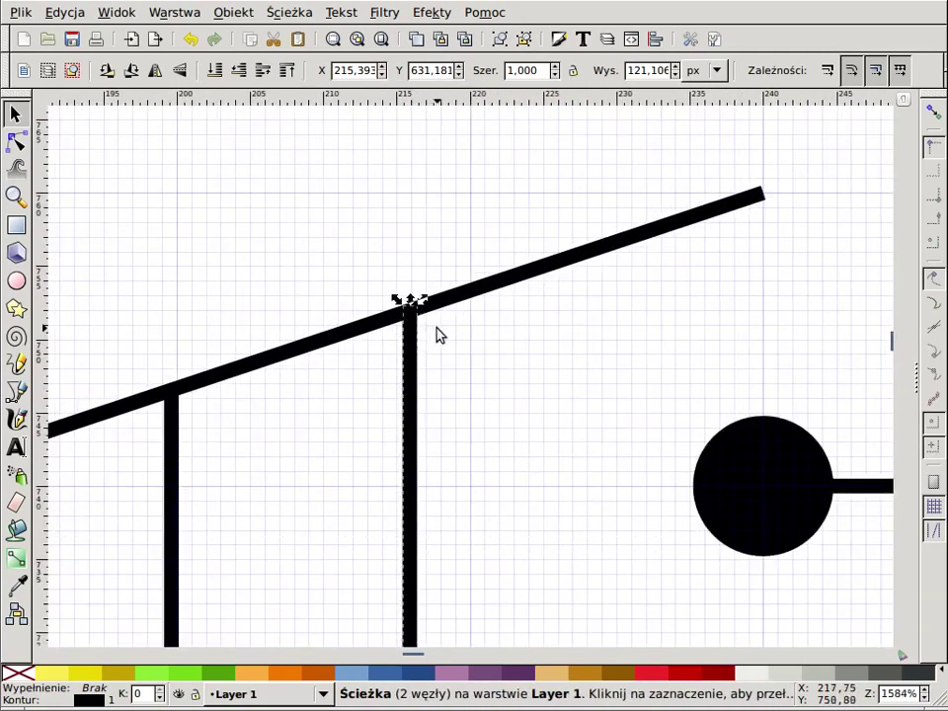
{"action": "scroll", "coordinate": [436, 331], "scroll_direction": "down", "scroll_amount": 3}
{"action": "key", "text": "Escape"}
{"action": "scroll", "coordinate": [373, 408], "scroll_direction": "down", "scroll_amount": 1}
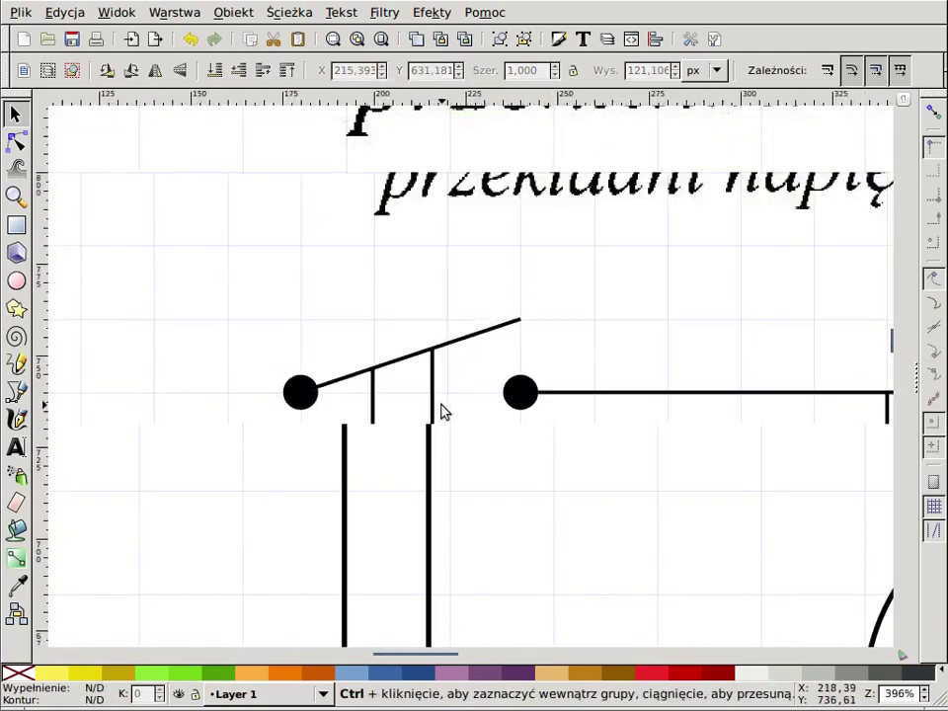
{"action": "left_click", "coordinate": [373, 434]}
{"action": "left_click", "coordinate": [355, 384], "text": "shift"}
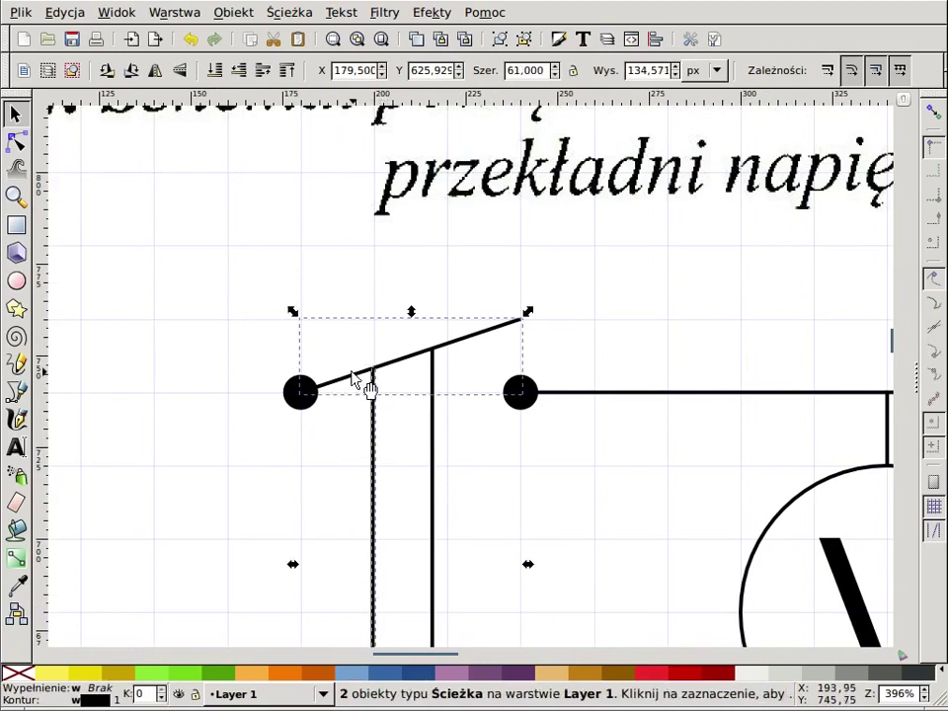
{"action": "left_click", "coordinate": [432, 425], "text": "shift"}
{"action": "scroll", "coordinate": [444, 461], "scroll_direction": "right", "scroll_amount": 2}
{"action": "scroll", "coordinate": [401, 474], "scroll_direction": "right", "scroll_amount": 1}
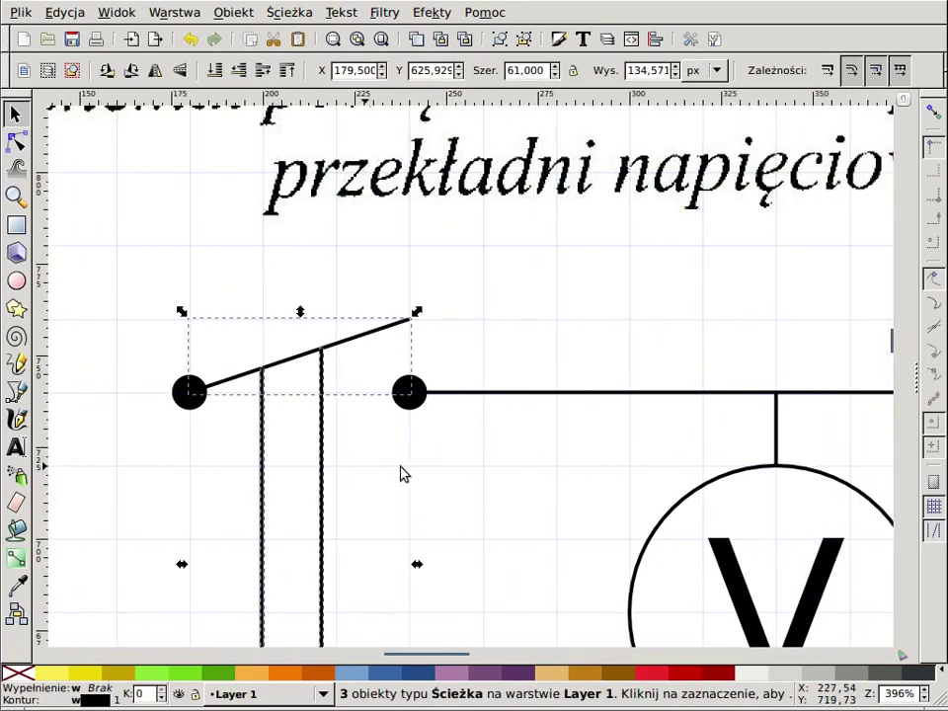
{"action": "scroll", "coordinate": [381, 471], "scroll_direction": "down", "scroll_amount": 2}
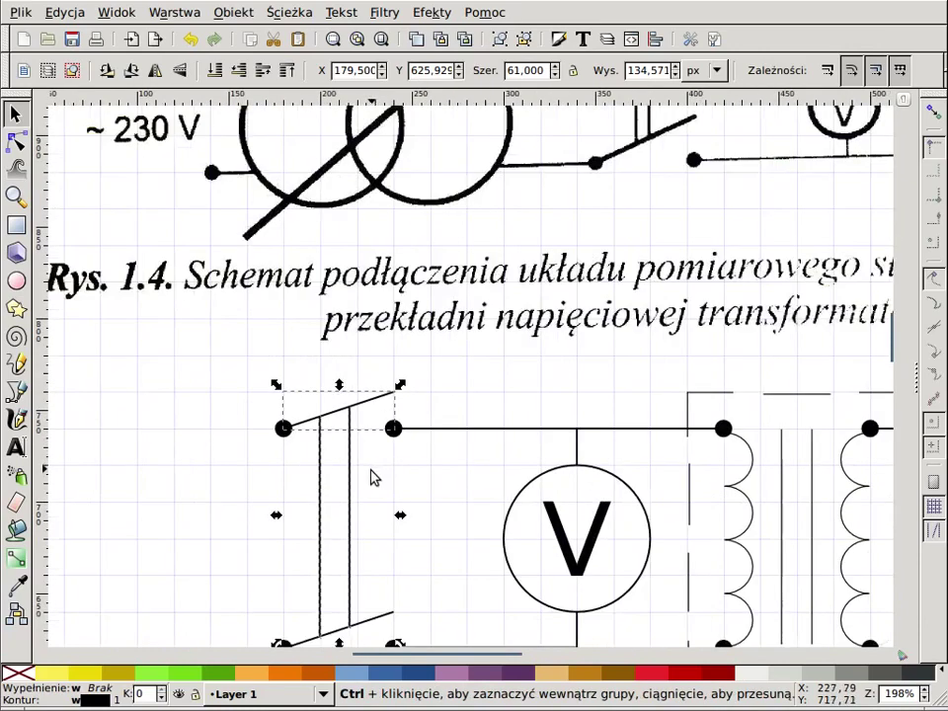
{"action": "left_click", "coordinate": [366, 622], "text": "shift"}
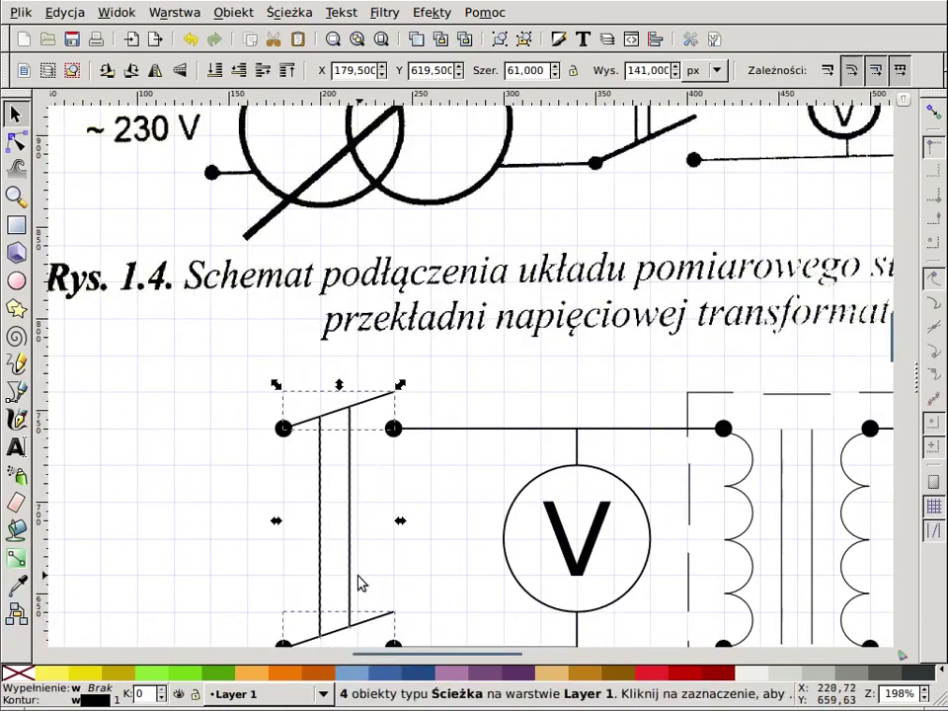
{"action": "key", "text": "ctrl+g"}
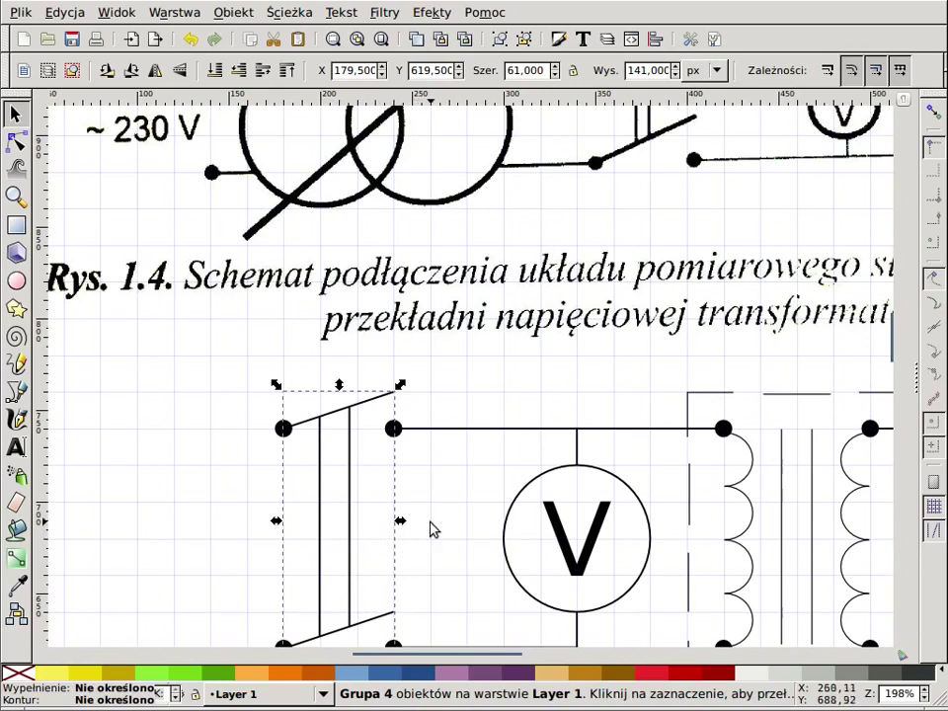
{"action": "scroll", "coordinate": [431, 530], "scroll_direction": "down", "scroll_amount": 2, "text": "ctrl"}
{"action": "left_click", "coordinate": [408, 561]}
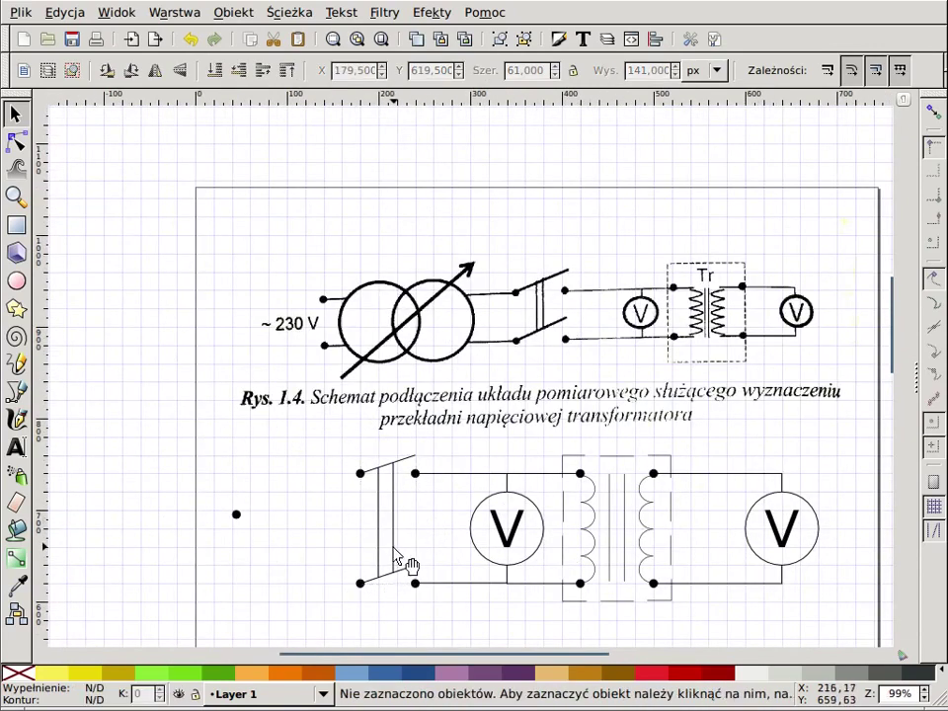
{"action": "left_click_drag", "start_coordinate": [395, 550], "coordinate": [441, 527]}
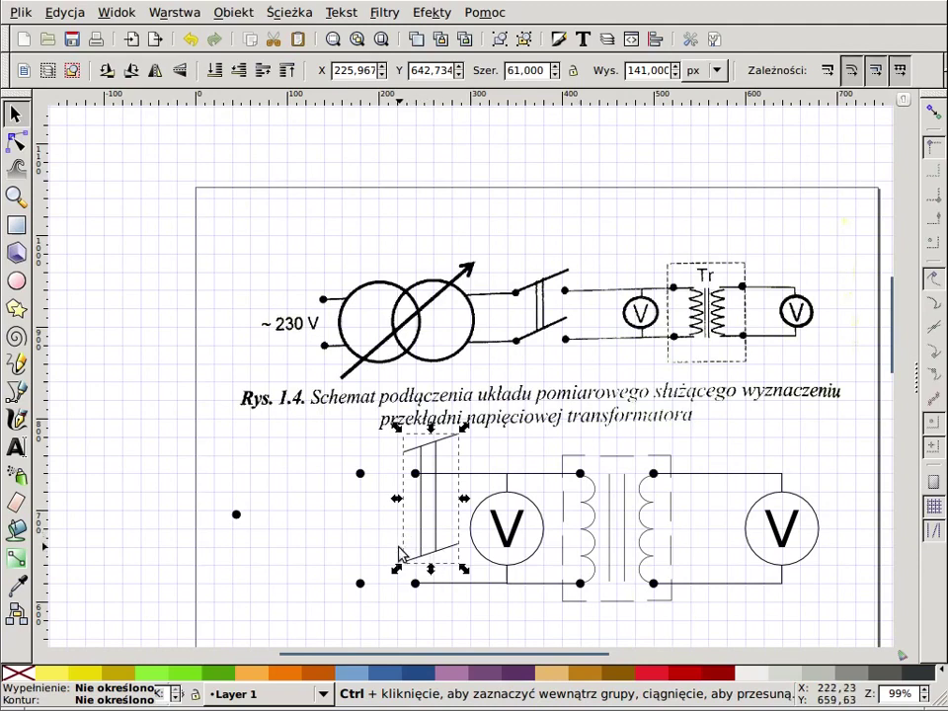
{"action": "key", "text": "ctrl+z"}
{"action": "left_click", "coordinate": [406, 535]}
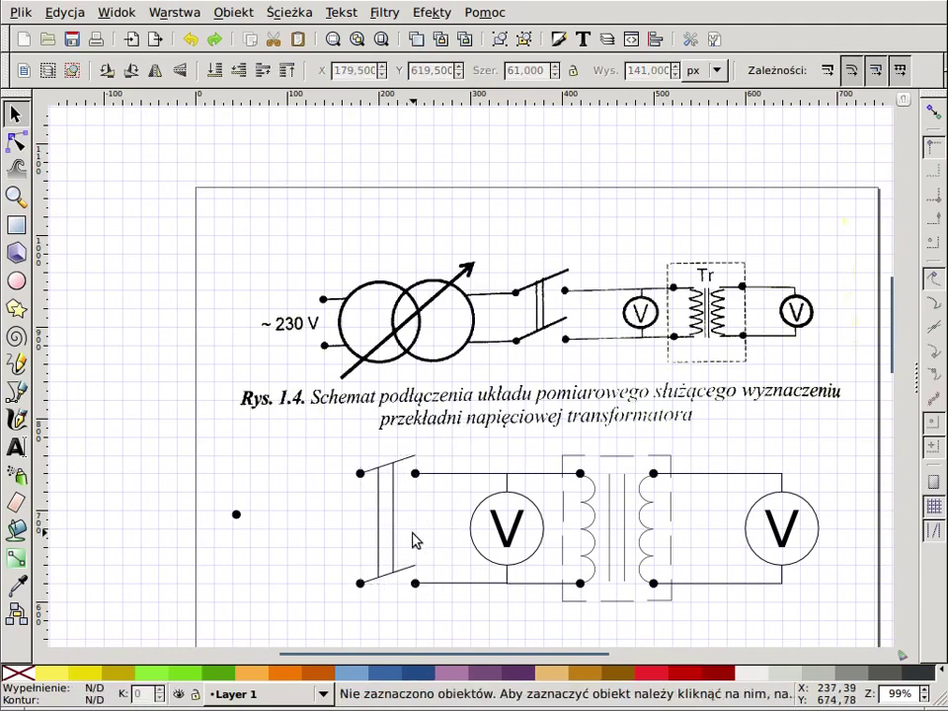
{"action": "scroll", "coordinate": [417, 539], "scroll_direction": "up", "scroll_amount": 2}
{"action": "left_click_drag", "start_coordinate": [423, 513], "coordinate": [529, 516]}
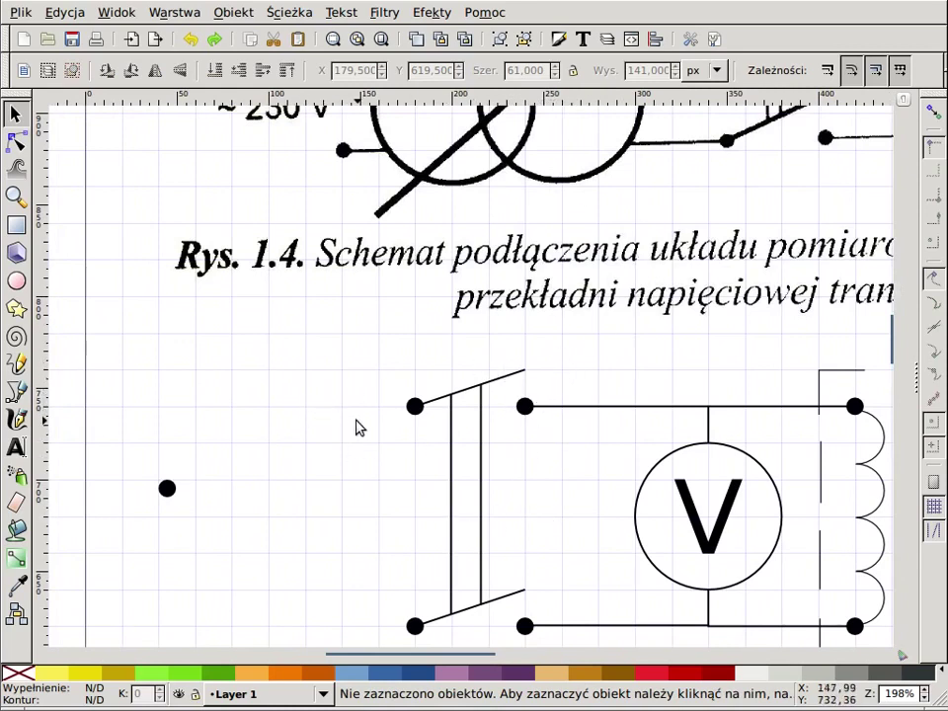
- Draw level horizontal wires left from the switch's upper-left and lower-left terminals
{"action": "key", "text": "b"}
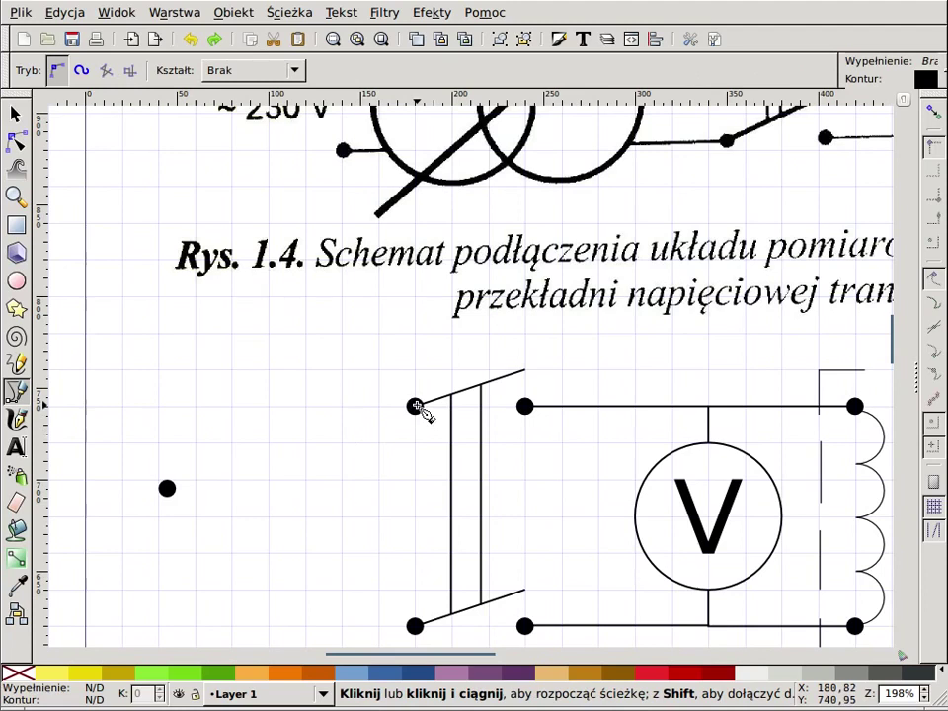
{"action": "left_click", "coordinate": [414, 405]}
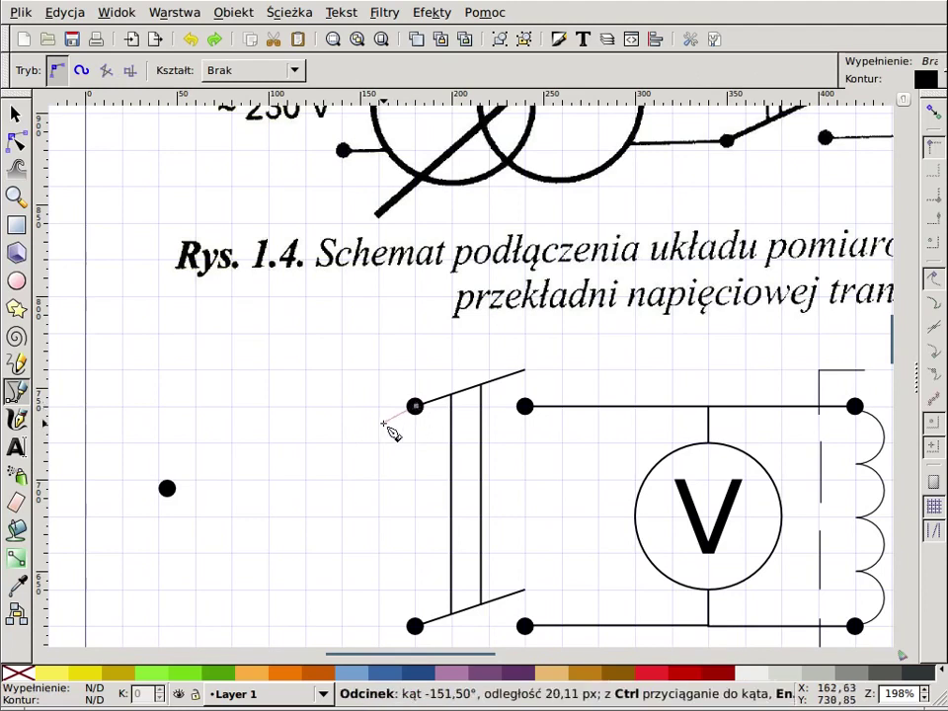
{"action": "key", "text": "Escape"}
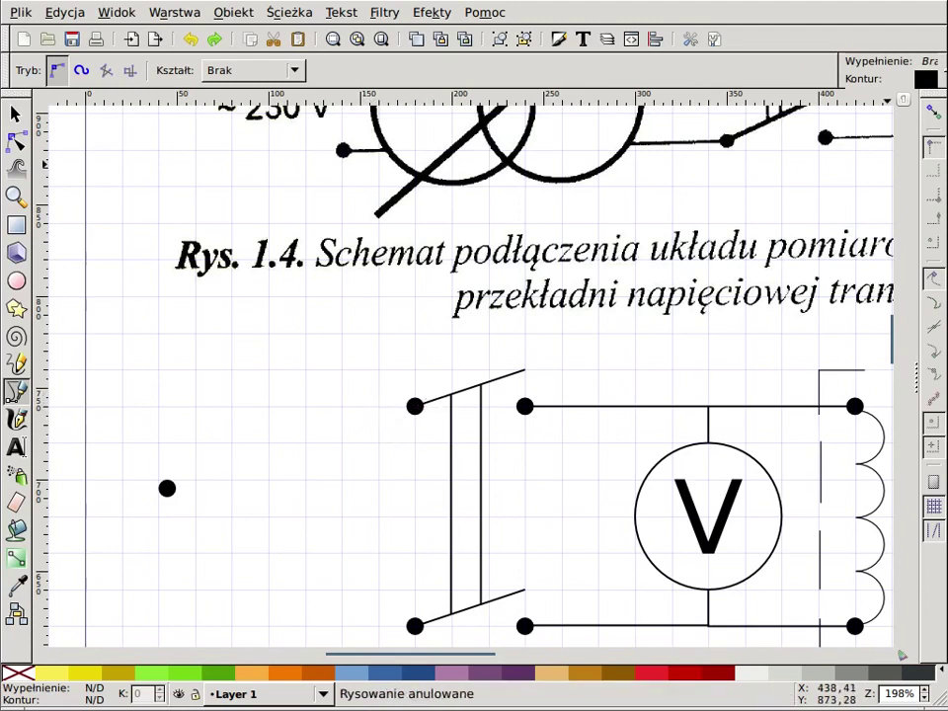
{"action": "left_click", "coordinate": [414, 406]}
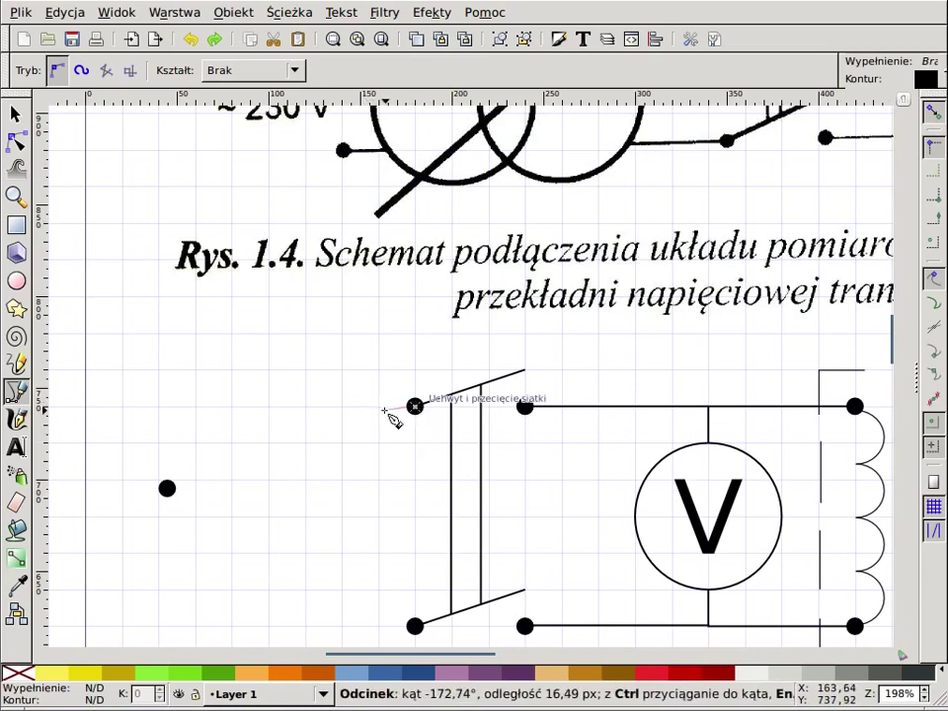
{"action": "double_click", "coordinate": [306, 406]}
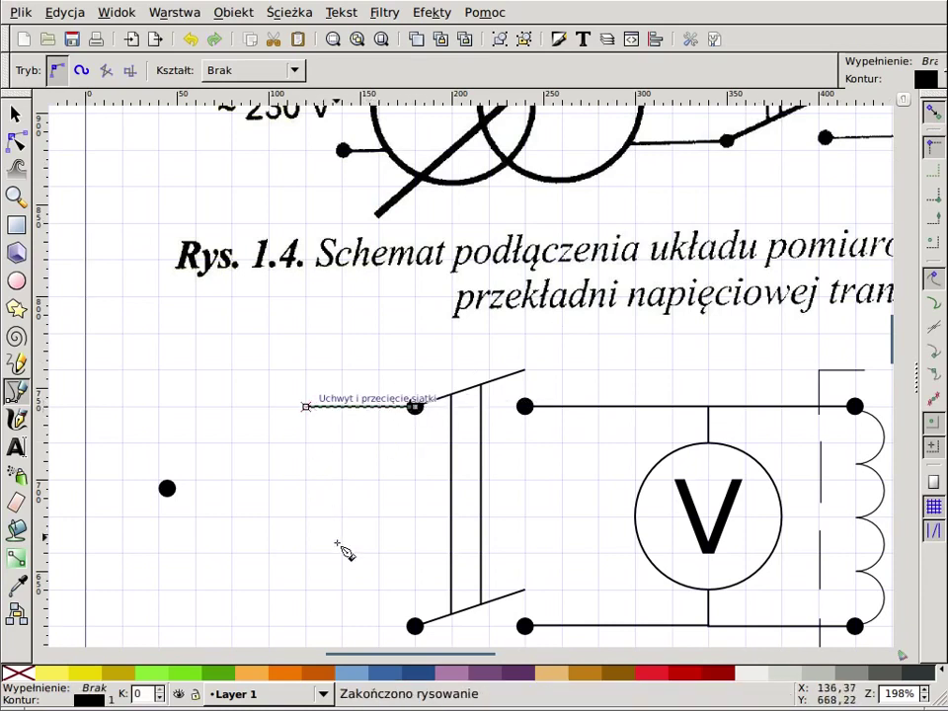
{"action": "left_click", "coordinate": [415, 626]}
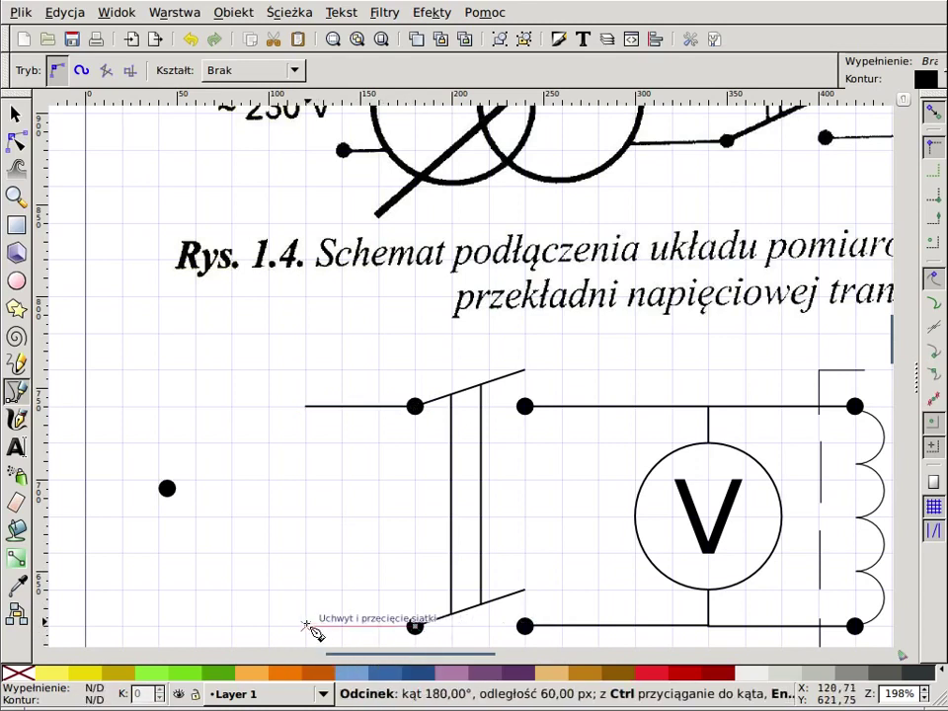
{"action": "double_click", "coordinate": [307, 626]}
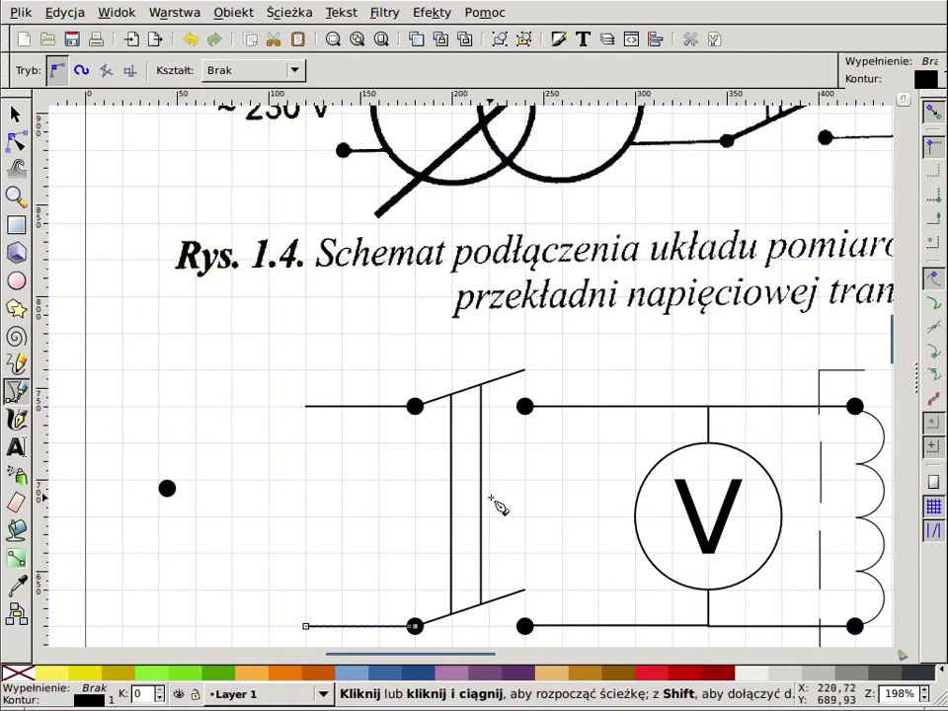
{"action": "scroll", "coordinate": [499, 507], "scroll_direction": "down", "scroll_amount": 1, "text": "ctrl"}
{"action": "scroll", "coordinate": [488, 509], "scroll_direction": "down", "scroll_amount": 1, "text": "ctrl"}
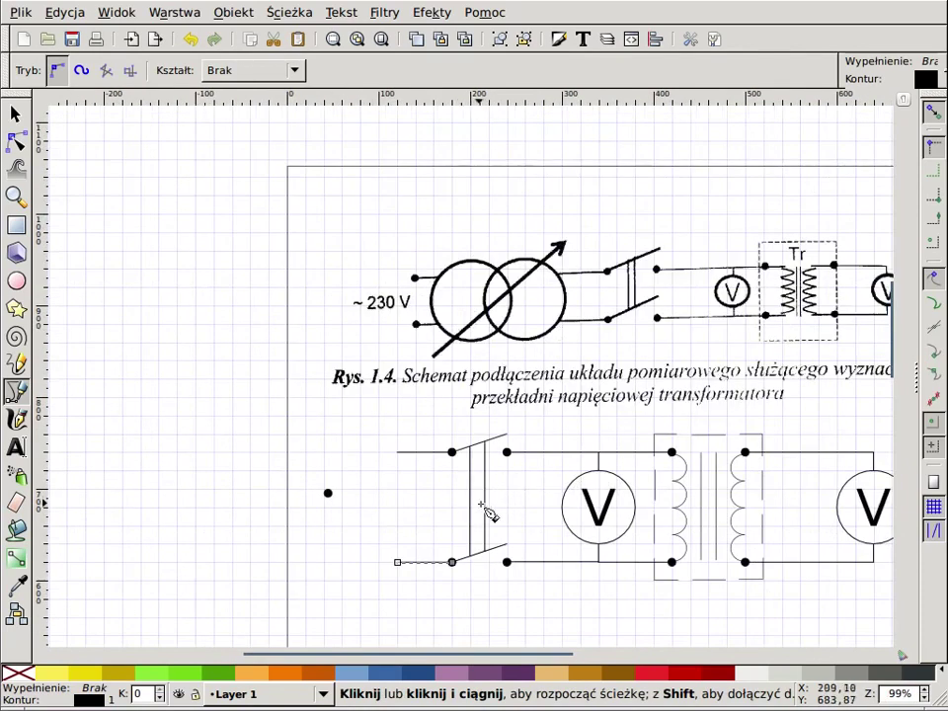
{"action": "key", "text": "Escape"}
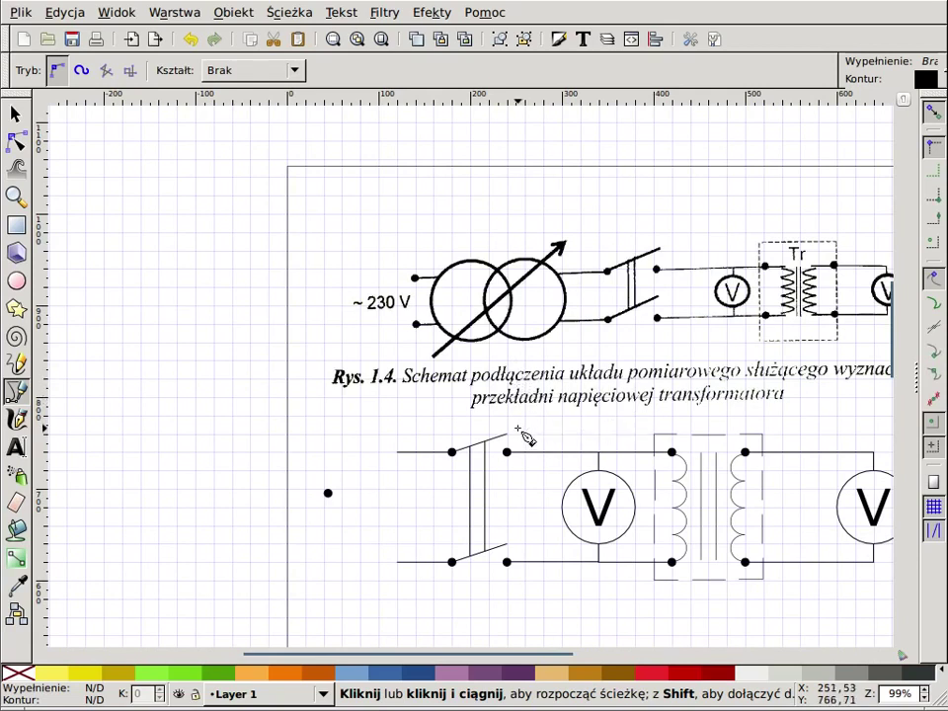
- Draw a 120 × 120 px unfilled black-outline circle left of the switch between the wires
{"action": "key", "text": "e"}
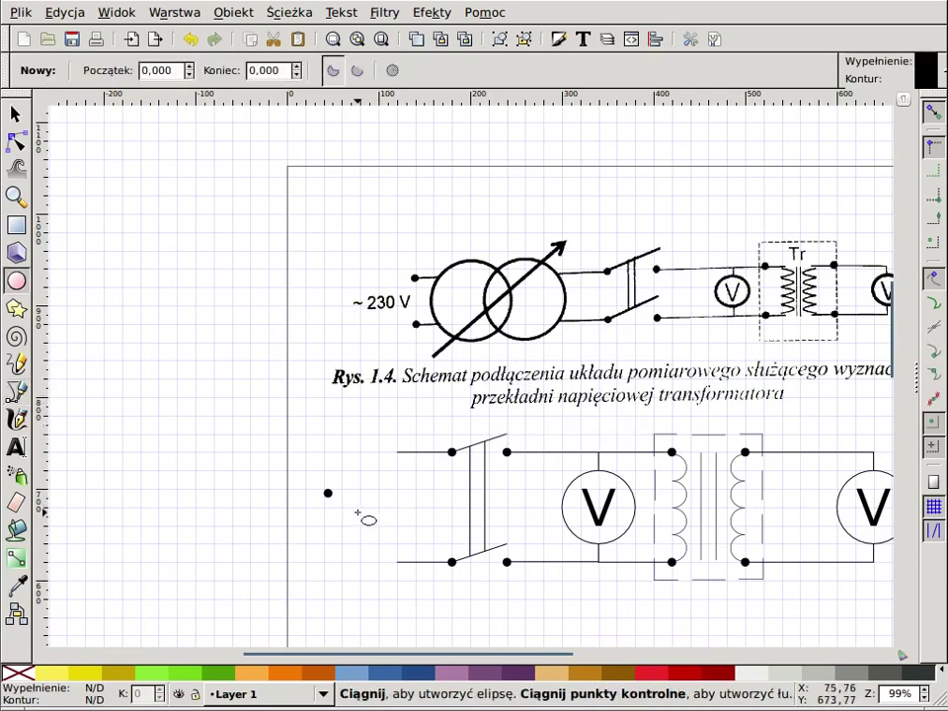
{"action": "key", "text": "ctrl"}
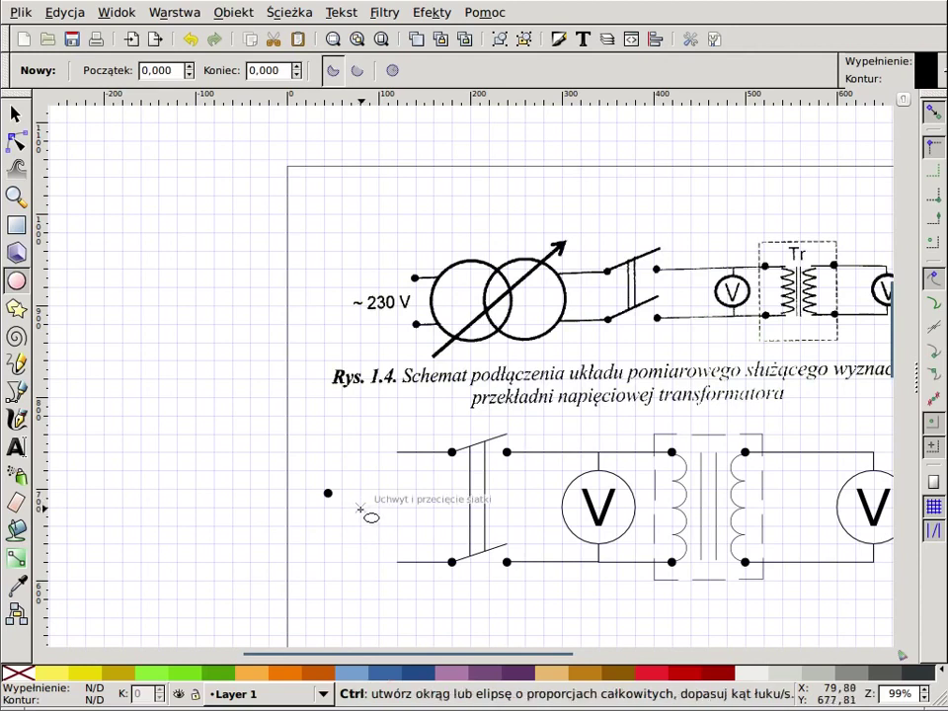
{"action": "left_click_drag", "start_coordinate": [359, 508], "coordinate": [419, 566]}
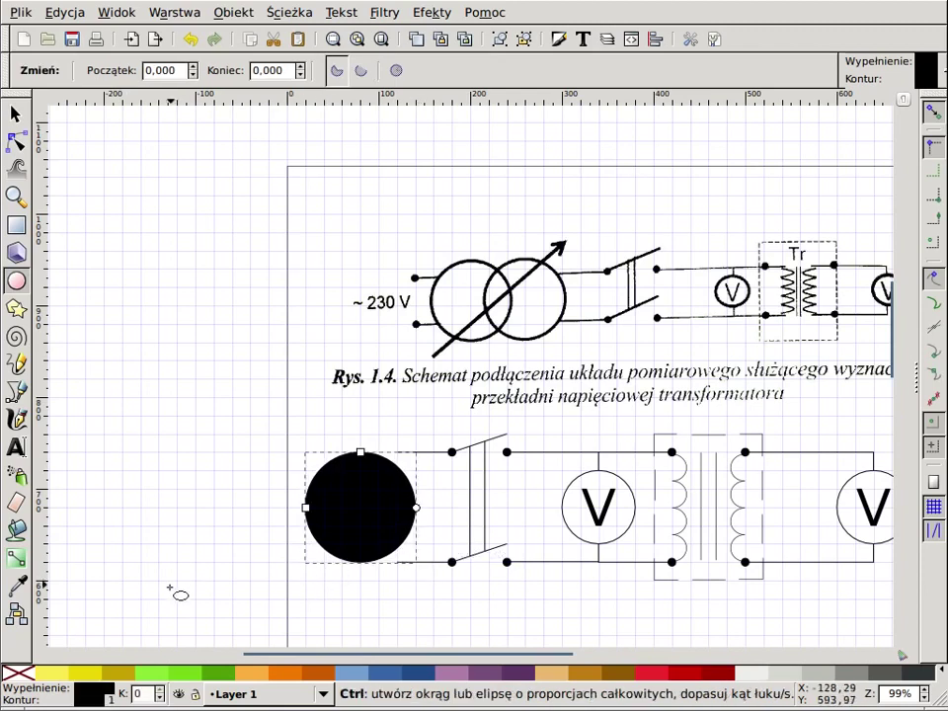
{"action": "mouse_move", "coordinate": [93, 688]}
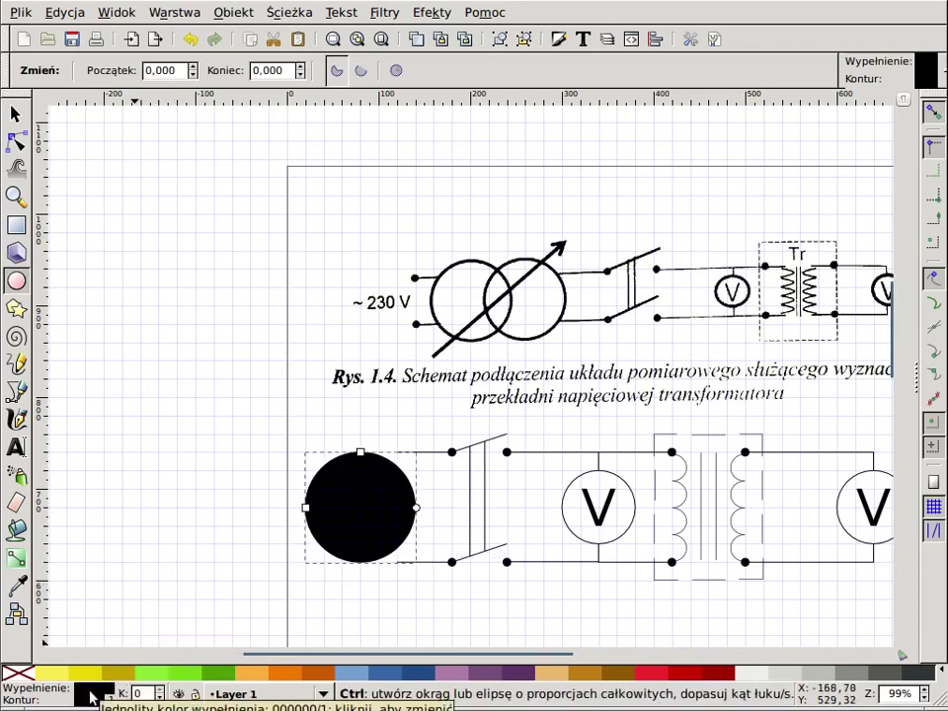
{"action": "left_click", "coordinate": [15, 673]}
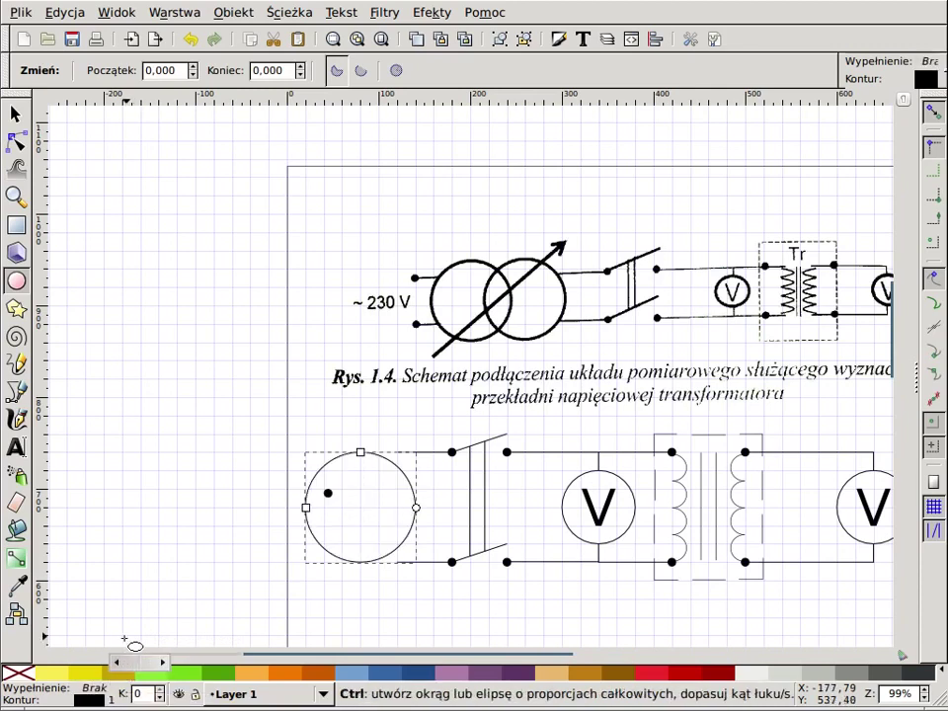
{"action": "key", "text": "Escape"}
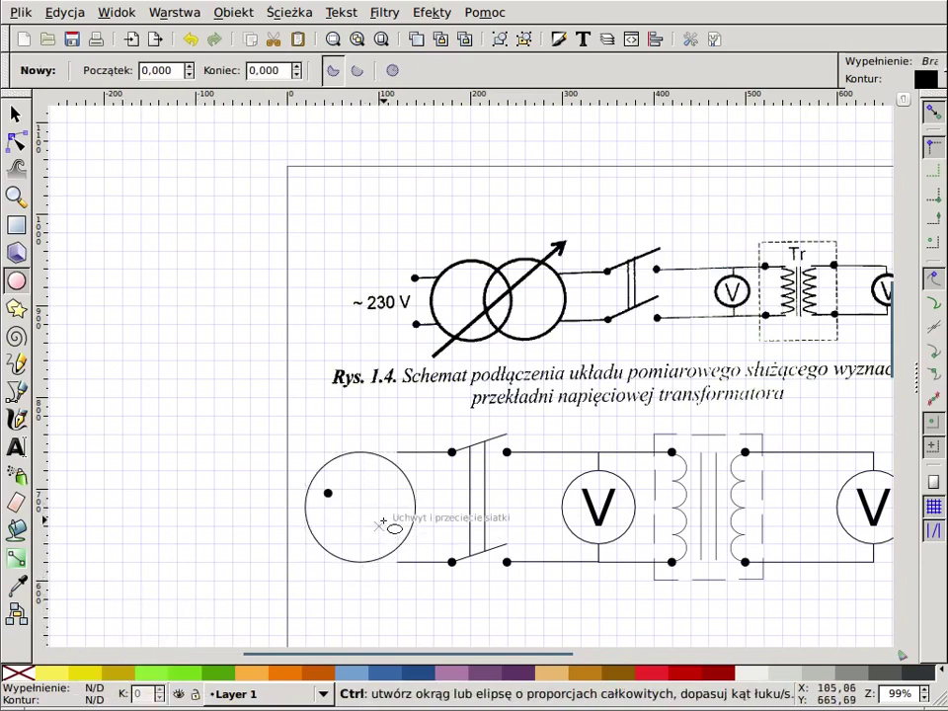
{"action": "scroll", "coordinate": [387, 520], "scroll_direction": "up", "scroll_amount": 2}
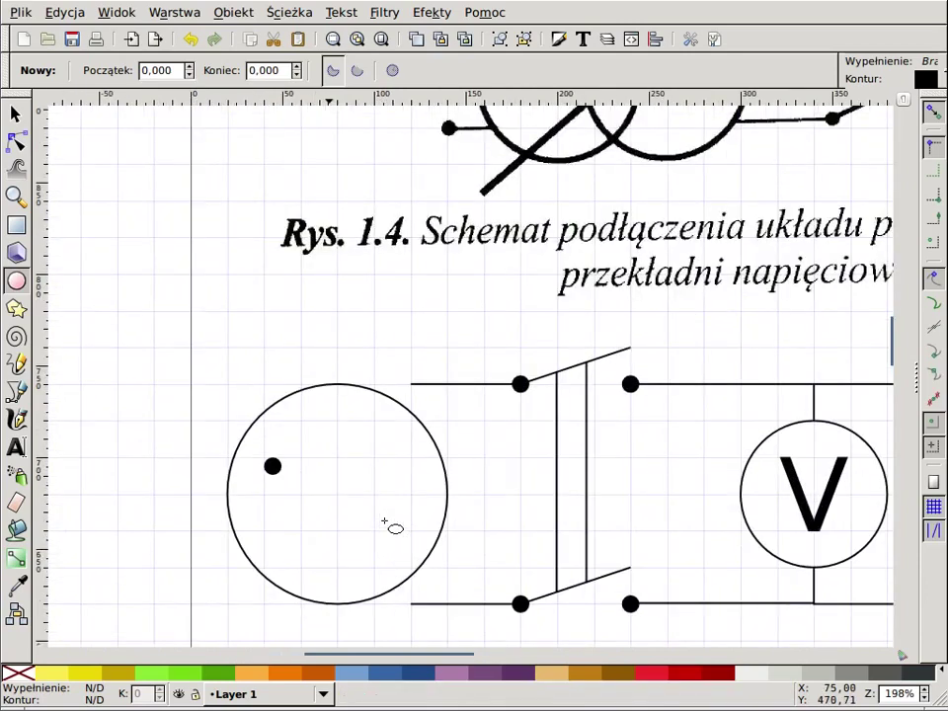
- Move the circle beside the switch wires and enlarge it to span both
{"action": "key", "text": "s"}
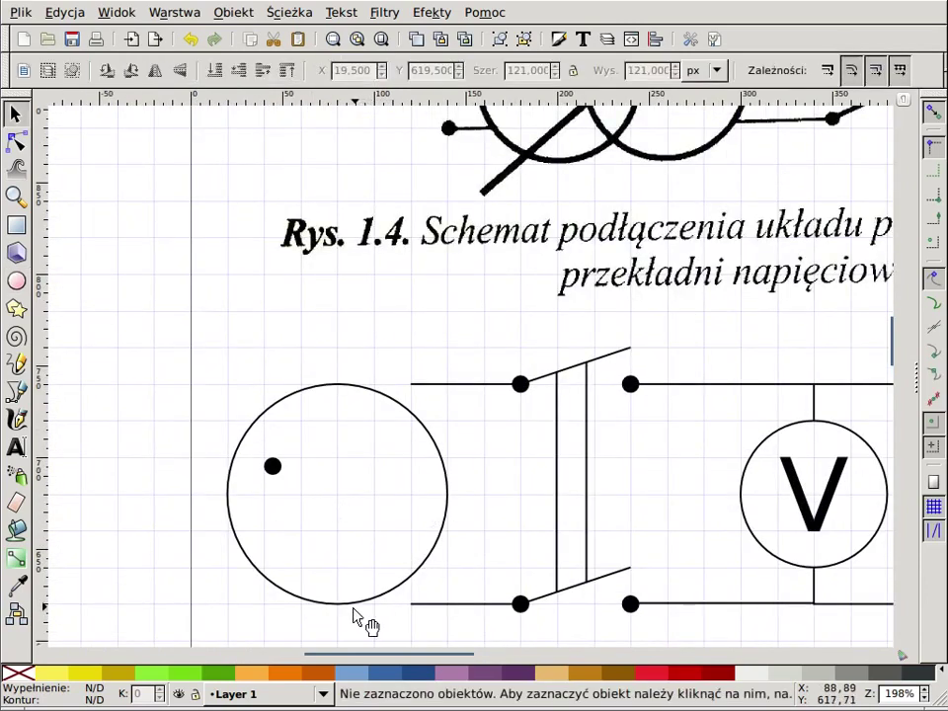
{"action": "left_click", "coordinate": [345, 608]}
{"action": "left_click_drag", "start_coordinate": [337, 610], "coordinate": [406, 607]}
{"action": "key", "text": "e"}
{"action": "key", "text": "s"}
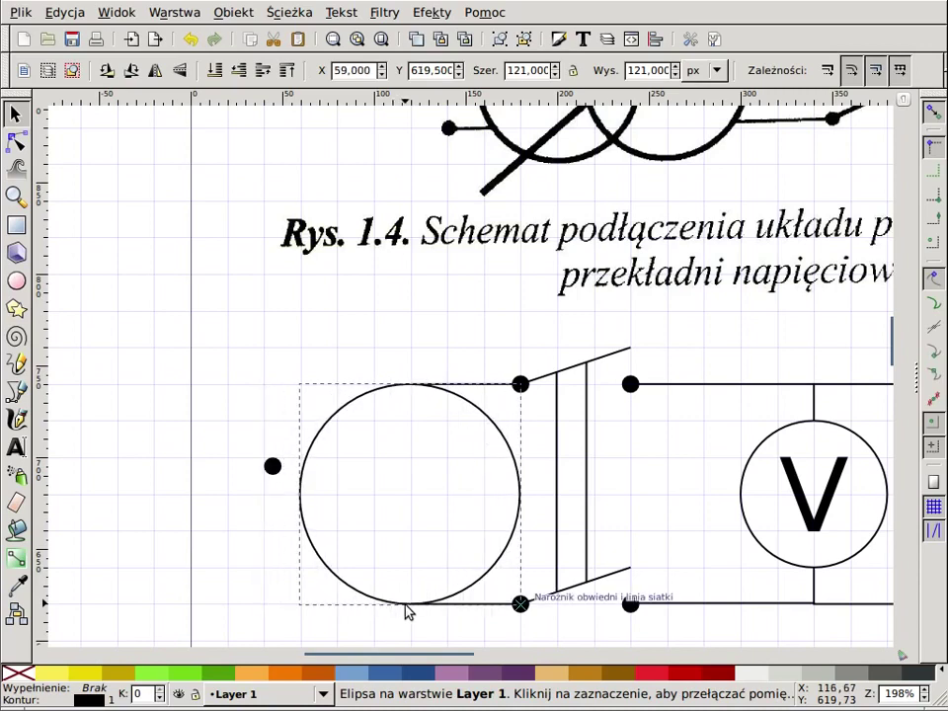
{"action": "key", "text": "Escape"}
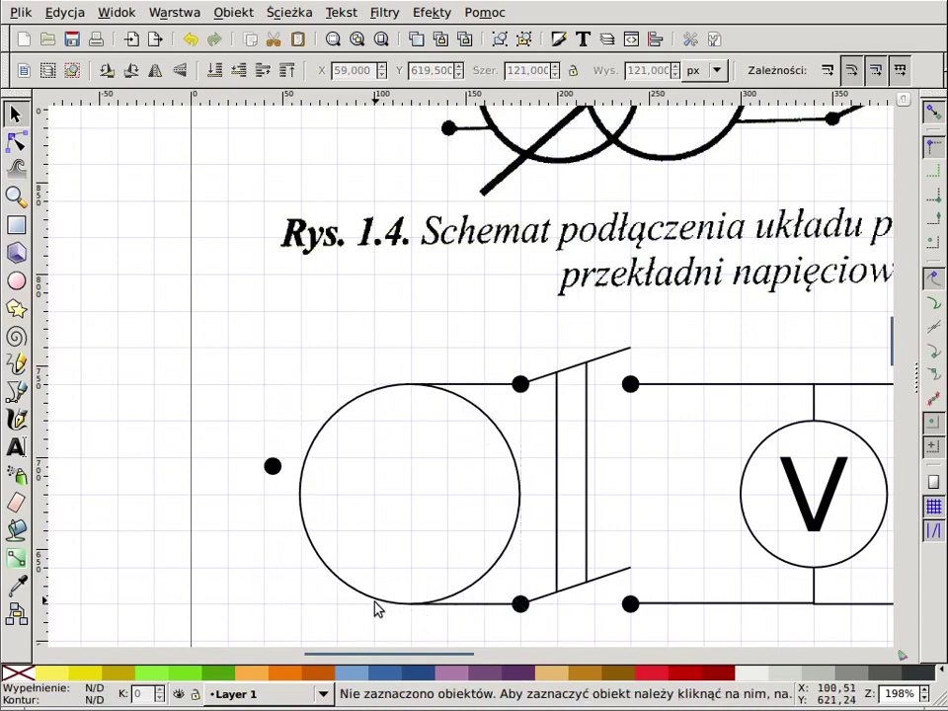
{"action": "scroll", "coordinate": [381, 562], "scroll_direction": "down", "scroll_amount": 1}
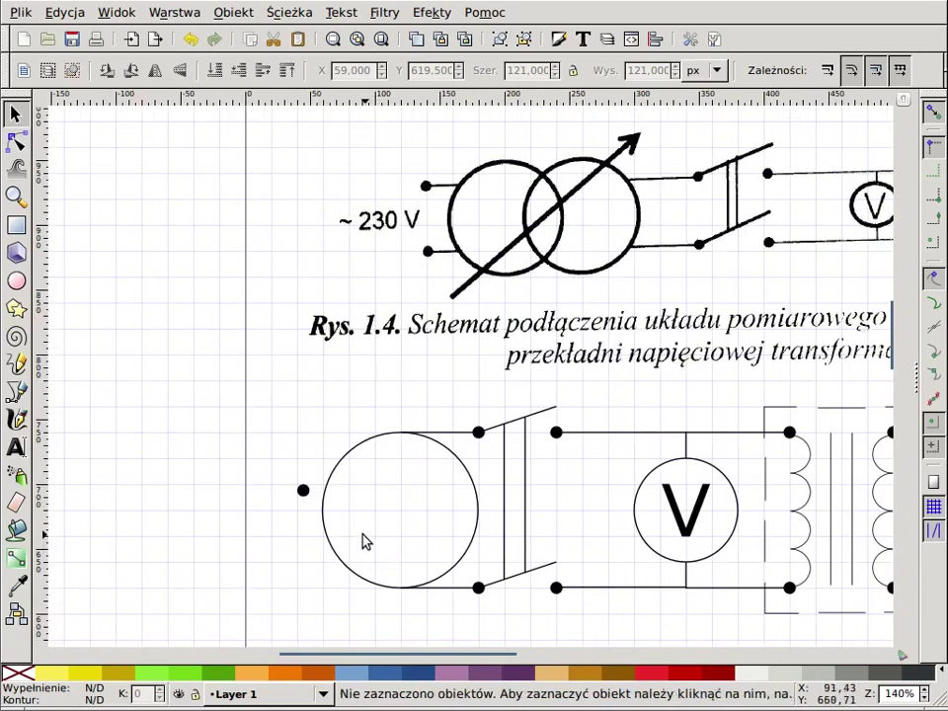
{"action": "scroll", "coordinate": [425, 485], "scroll_direction": "down", "scroll_amount": 1}
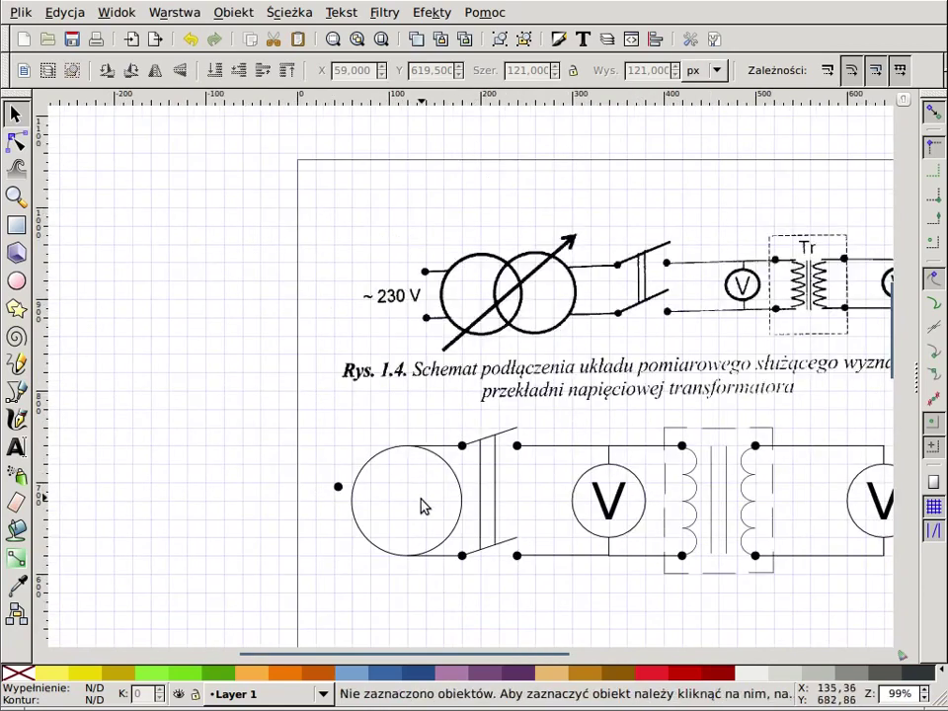
{"action": "left_click", "coordinate": [364, 539]}
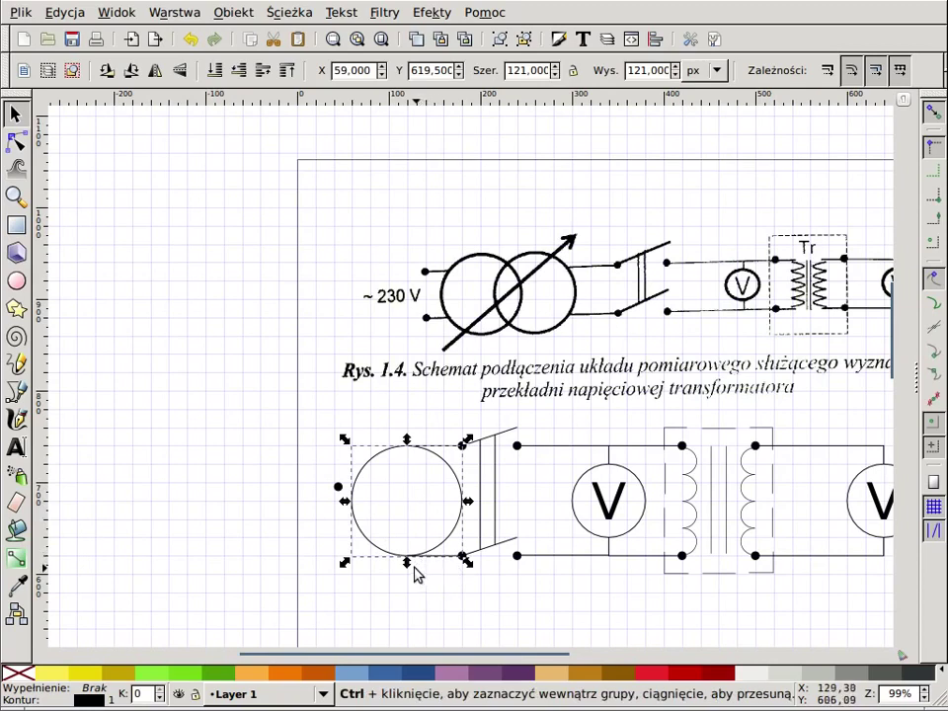
{"action": "left_click_drag", "start_coordinate": [364, 519], "coordinate": [323, 515]}
{"action": "left_click_drag", "start_coordinate": [430, 567], "coordinate": [450, 580]}
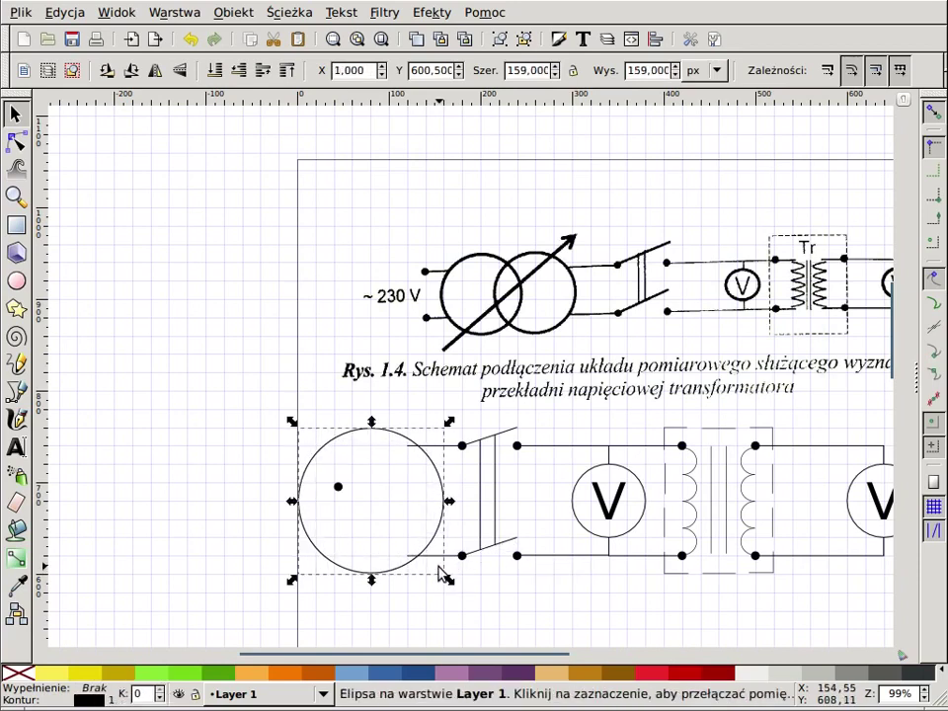
{"action": "key", "text": "Escape"}
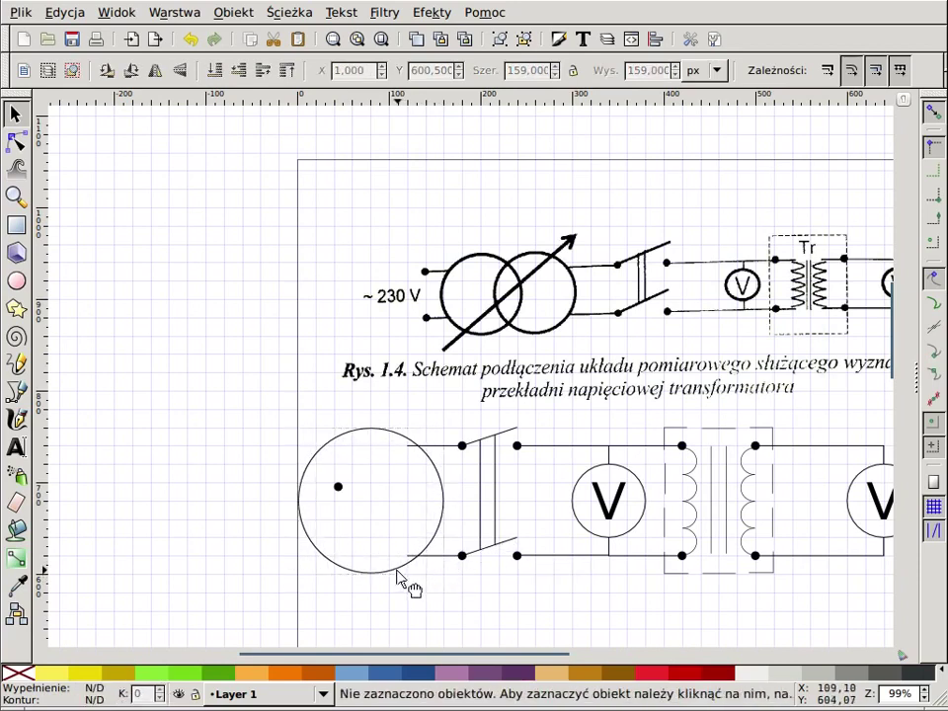
- Nudge the 159 × 159 px circle left so its edge meets the wire ends
{"action": "left_click", "coordinate": [398, 573]}
{"action": "scroll", "coordinate": [397, 573], "scroll_direction": "up", "scroll_amount": 1, "text": "ctrl"}
{"action": "scroll", "coordinate": [398, 572], "scroll_direction": "up", "scroll_amount": 1, "text": "ctrl"}
{"action": "left_click_drag", "start_coordinate": [400, 573], "coordinate": [381, 571]}
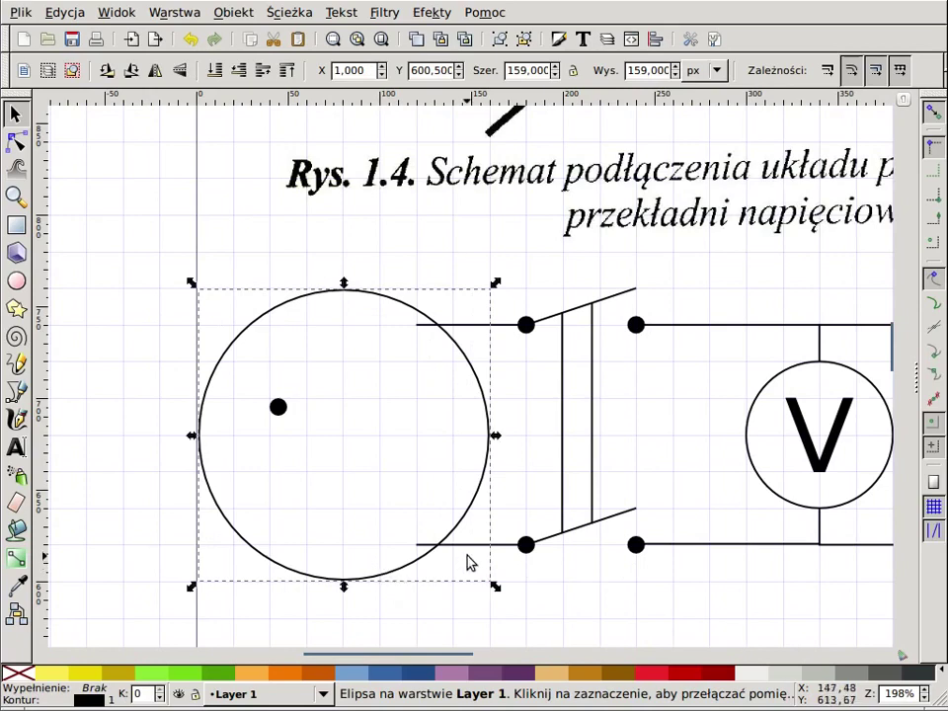
{"action": "scroll", "coordinate": [403, 511], "scroll_direction": "down", "scroll_amount": 1, "text": "ctrl"}
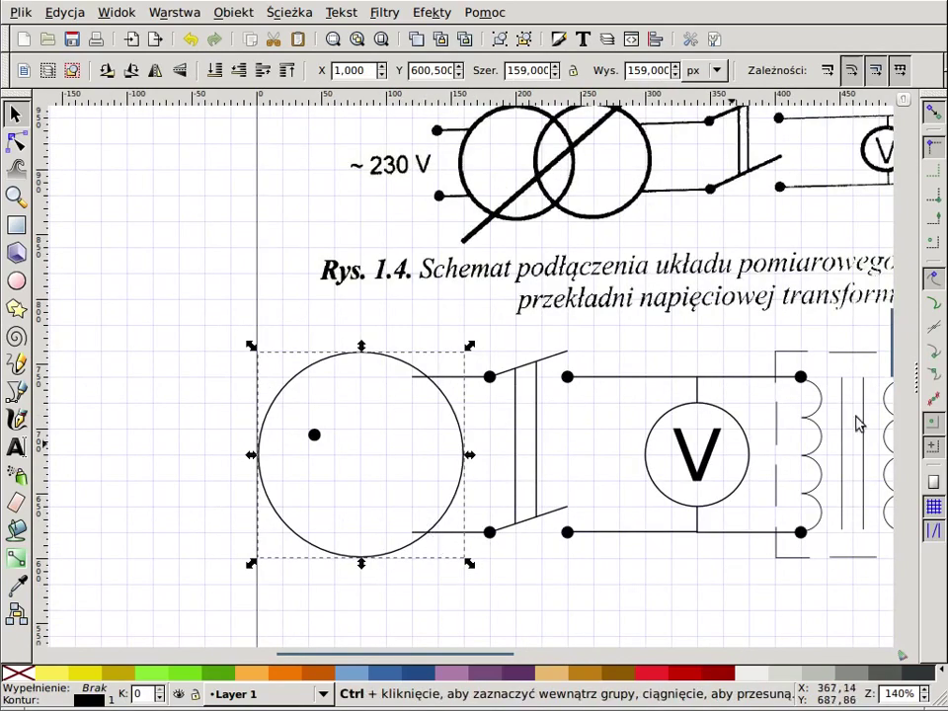
{"action": "scroll", "coordinate": [376, 560], "scroll_direction": "up", "scroll_amount": 1, "text": "ctrl"}
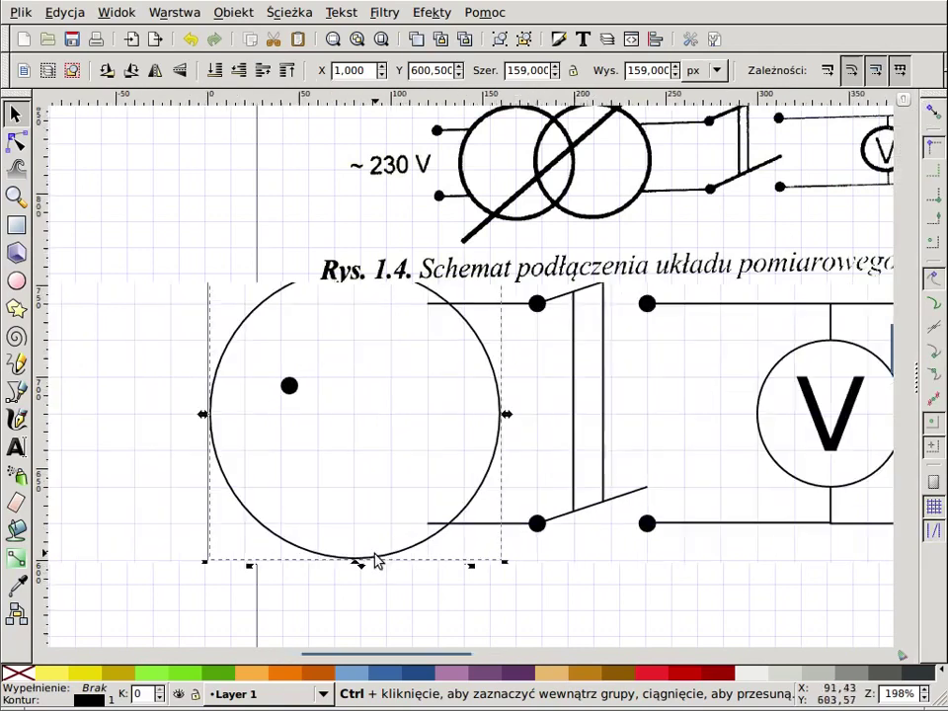
{"action": "scroll", "coordinate": [376, 561], "scroll_direction": "up", "scroll_amount": 1, "text": "ctrl"}
{"action": "left_click_drag", "start_coordinate": [399, 559], "coordinate": [363, 555]}
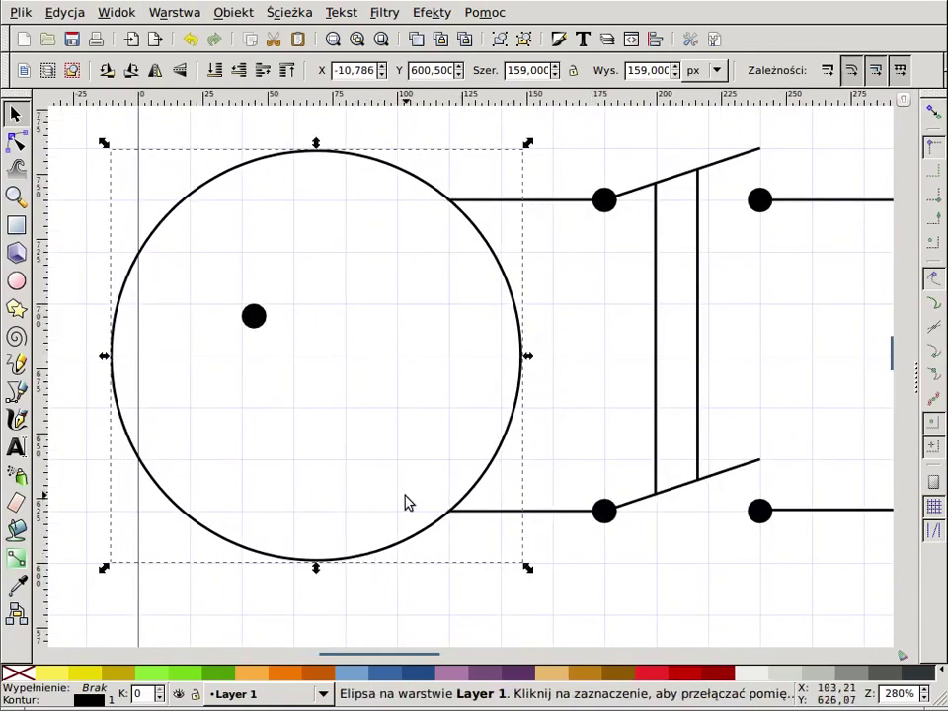
{"action": "left_click", "coordinate": [611, 478]}
{"action": "scroll", "coordinate": [560, 478], "scroll_direction": "down", "scroll_amount": 1, "text": "ctrl"}
{"action": "scroll", "coordinate": [561, 478], "scroll_direction": "down", "scroll_amount": 1, "text": "ctrl"}
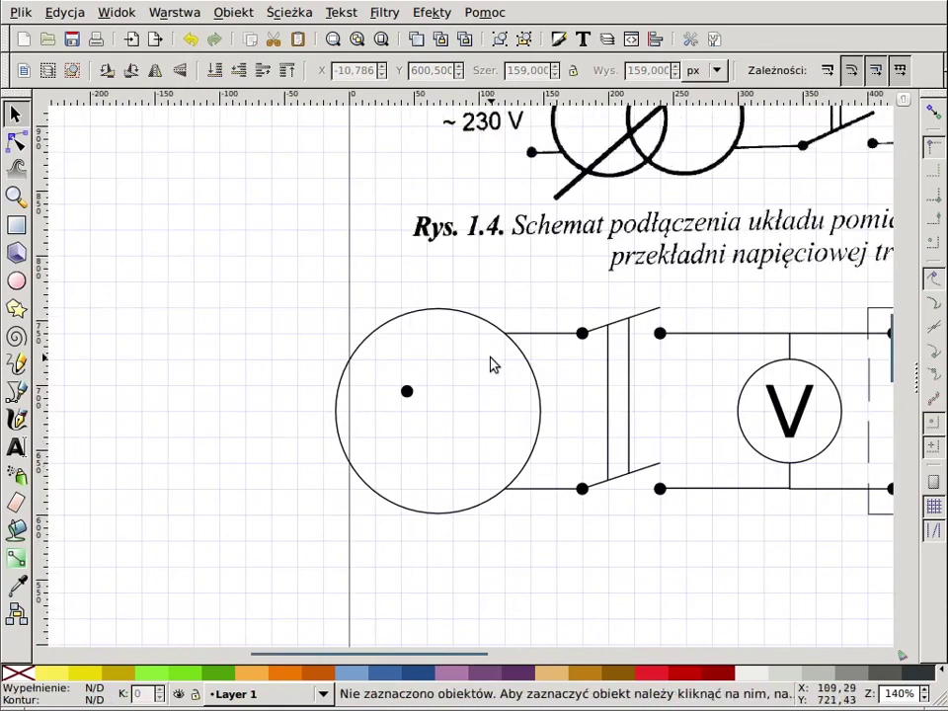
- Select the circle together with its upper connecting lead
{"action": "left_click", "coordinate": [531, 377]}
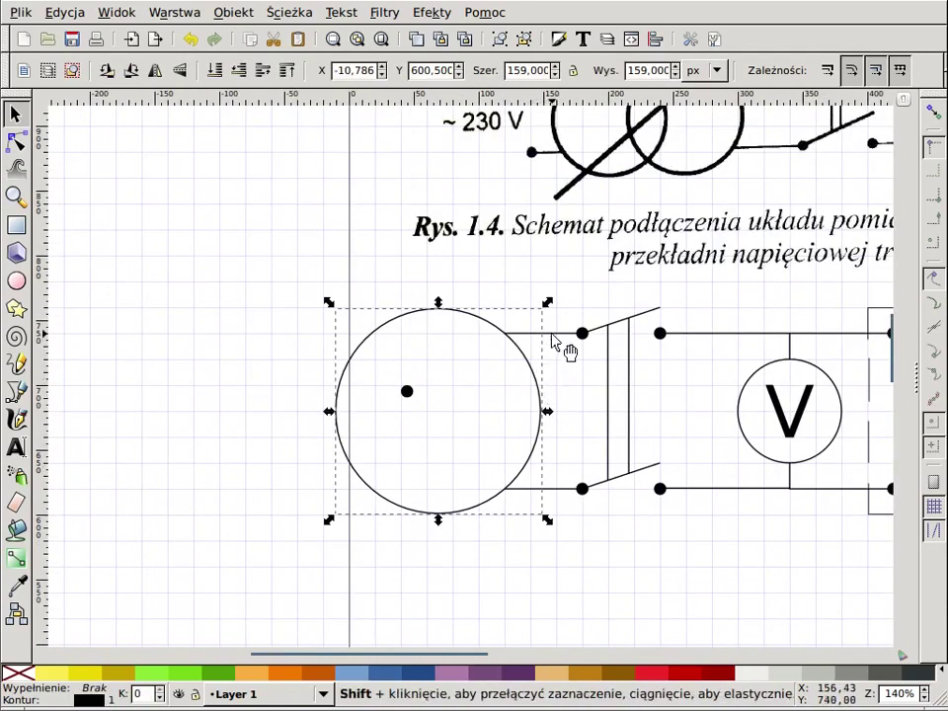
{"action": "left_click", "coordinate": [580, 334], "text": "shift"}
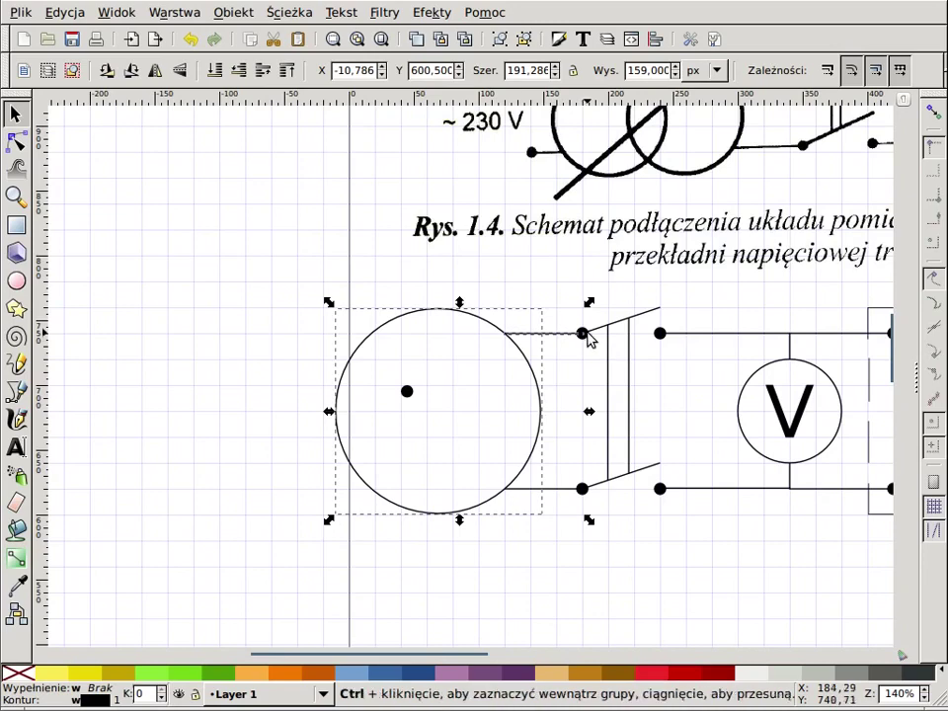
{"action": "scroll", "coordinate": [583, 339], "scroll_direction": "up", "scroll_amount": 2, "text": "ctrl"}
{"action": "left_click", "coordinate": [580, 339], "text": "shift"}
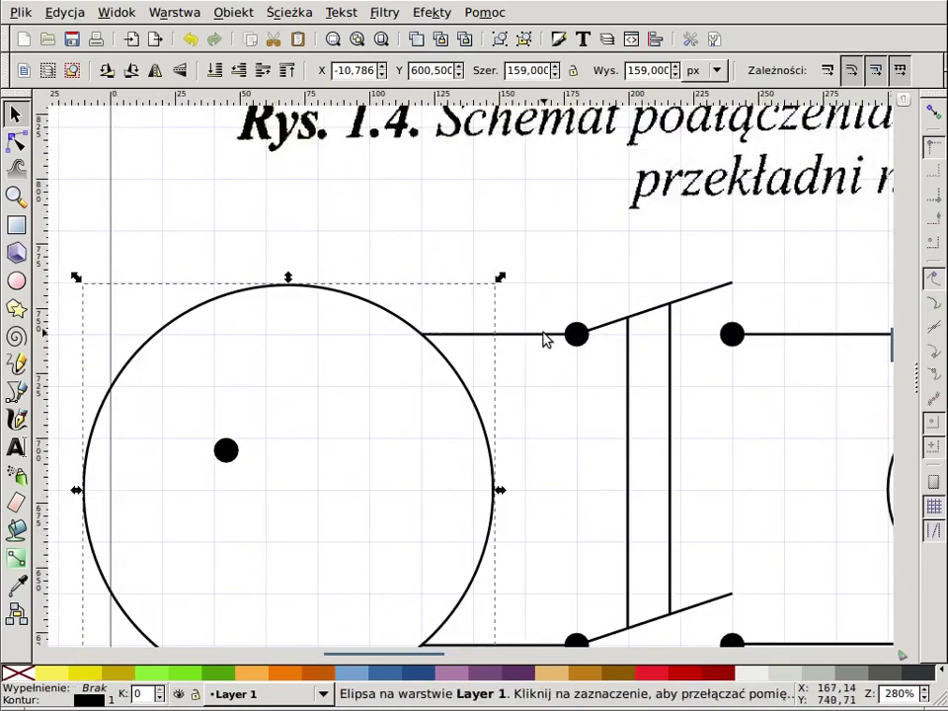
{"action": "left_click", "coordinate": [570, 336], "text": "shift"}
{"action": "left_click", "coordinate": [577, 334], "text": "shift"}
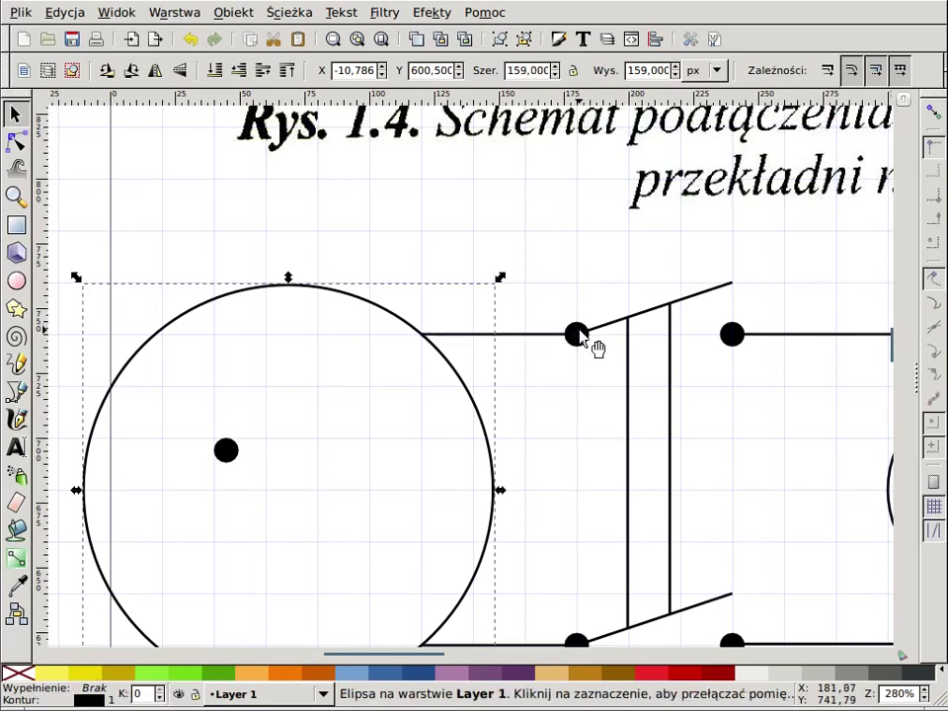
{"action": "left_click", "coordinate": [578, 336], "text": "shift"}
{"action": "scroll", "coordinate": [549, 488], "scroll_direction": "down", "scroll_amount": 1, "text": "ctrl"}
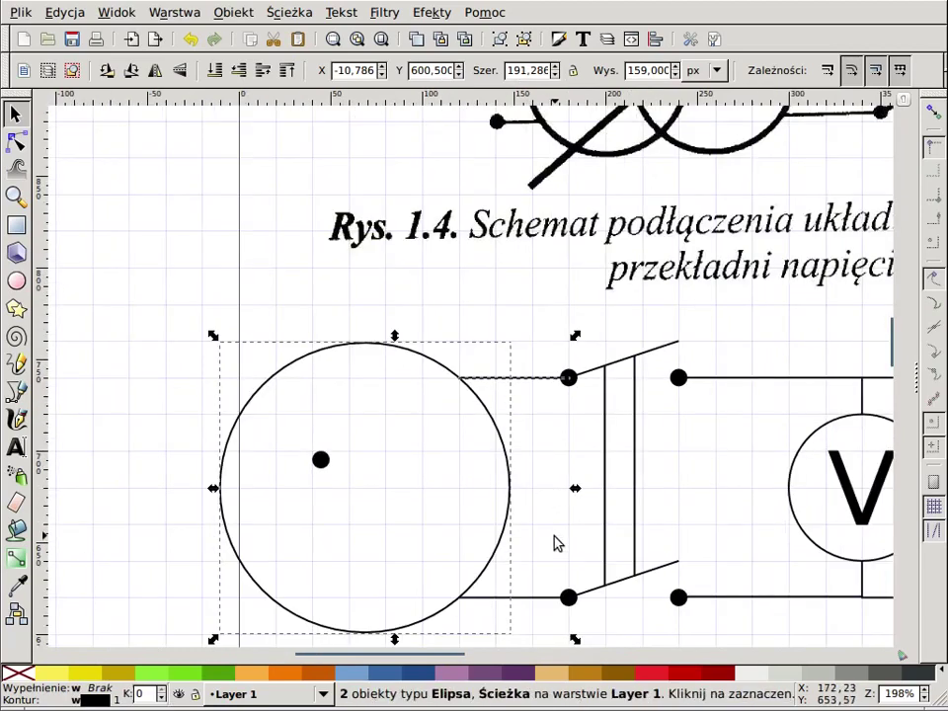
{"action": "scroll", "coordinate": [556, 542], "scroll_direction": "up", "scroll_amount": 3, "text": "ctrl"}
{"action": "scroll", "coordinate": [572, 546], "scroll_direction": "down", "scroll_amount": 2}
{"action": "scroll", "coordinate": [576, 546], "scroll_direction": "down", "scroll_amount": 4}
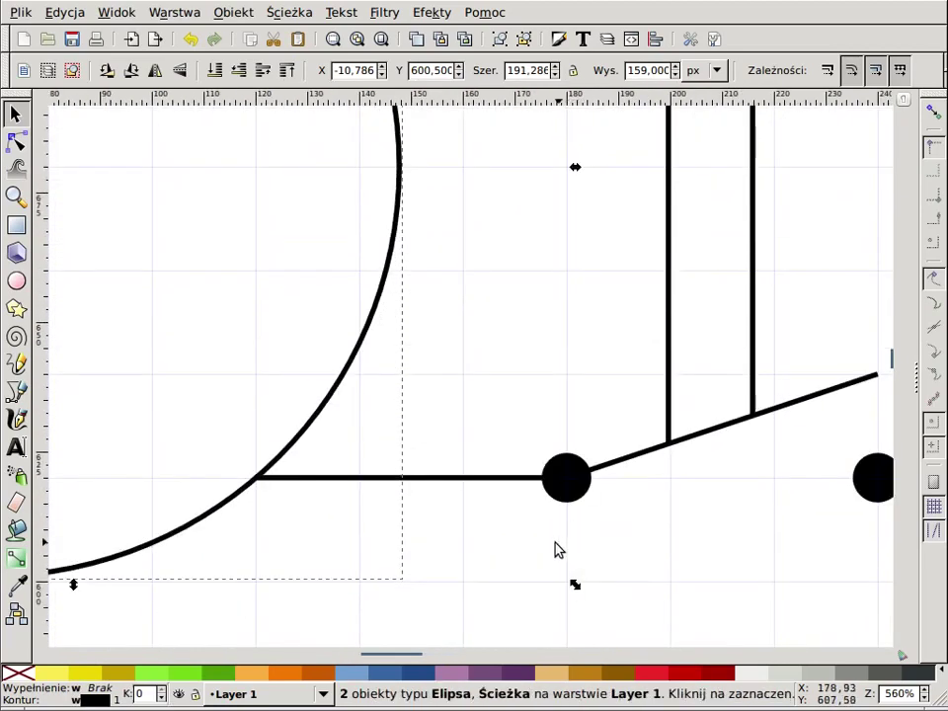
- Add the lower lead and both terminal dots to the selection and group everything into one object
{"action": "left_click", "coordinate": [498, 482], "text": "shift"}
{"action": "left_click", "coordinate": [582, 476], "text": "shift"}
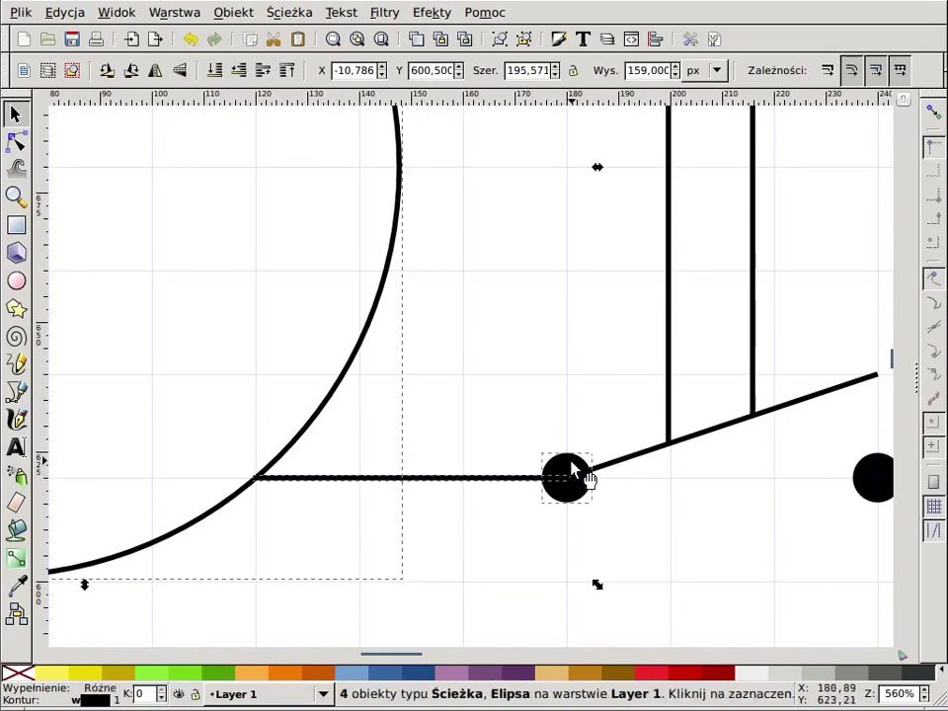
{"action": "scroll", "coordinate": [578, 468], "scroll_direction": "up", "scroll_amount": 2}
{"action": "scroll", "coordinate": [582, 454], "scroll_direction": "up", "scroll_amount": 7}
{"action": "key", "text": "v"}
{"action": "scroll", "coordinate": [582, 395], "scroll_direction": "up", "scroll_amount": 3}
{"action": "scroll", "coordinate": [583, 377], "scroll_direction": "left", "scroll_amount": 2}
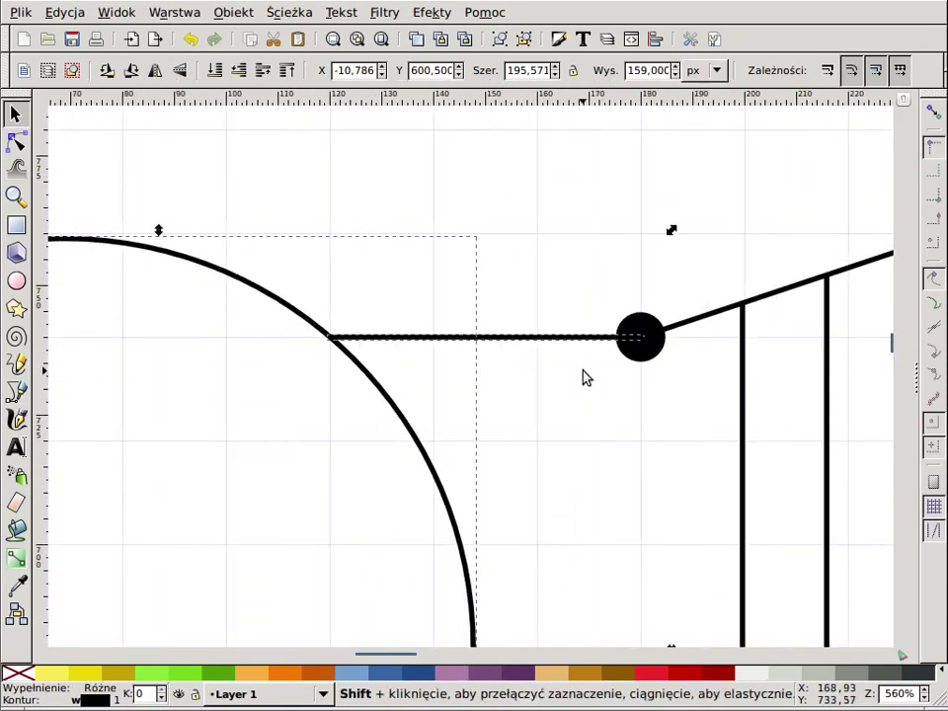
{"action": "scroll", "coordinate": [627, 369], "scroll_direction": "up", "scroll_amount": 2, "text": "ctrl"}
{"action": "scroll", "coordinate": [624, 365], "scroll_direction": "up", "scroll_amount": 1, "text": "ctrl"}
{"action": "left_click", "coordinate": [715, 350], "text": "shift"}
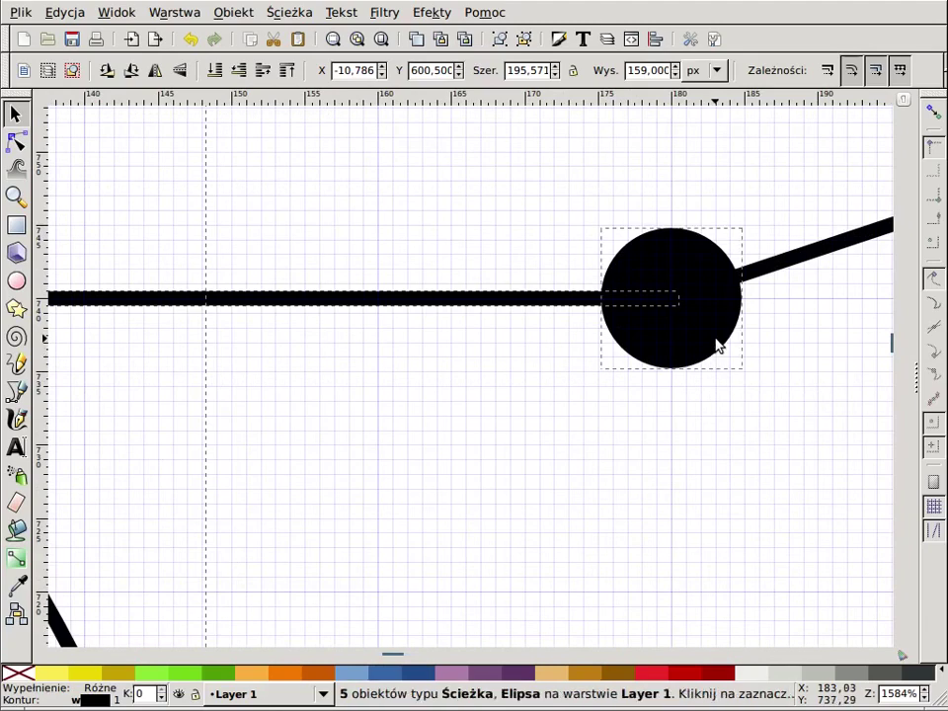
{"action": "scroll", "coordinate": [711, 380], "scroll_direction": "down", "scroll_amount": 4, "text": "ctrl"}
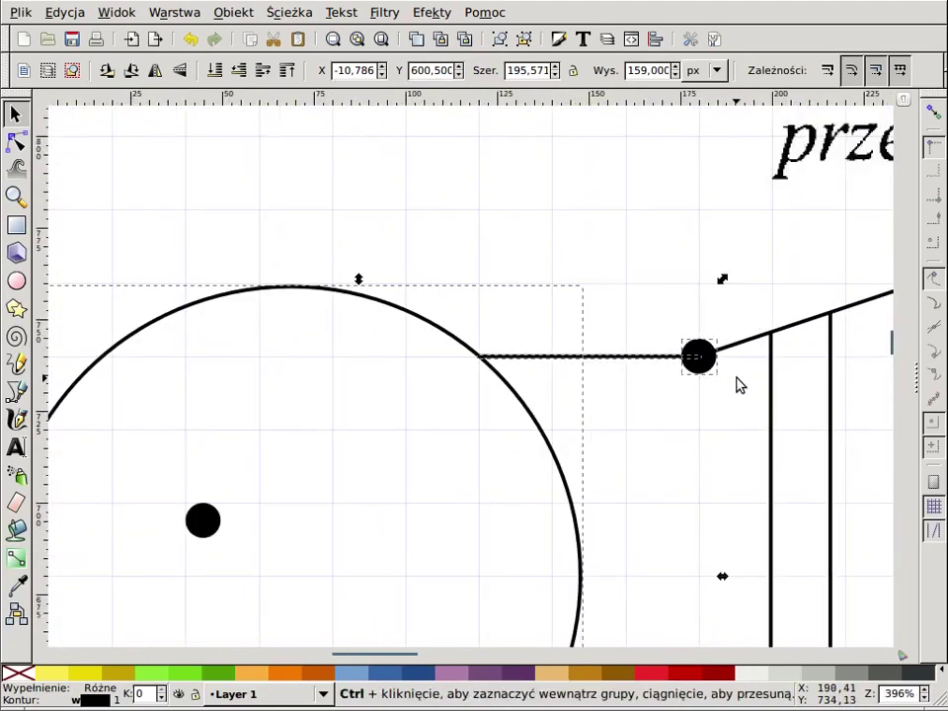
{"action": "scroll", "coordinate": [717, 394], "scroll_direction": "down", "scroll_amount": 2, "text": "ctrl"}
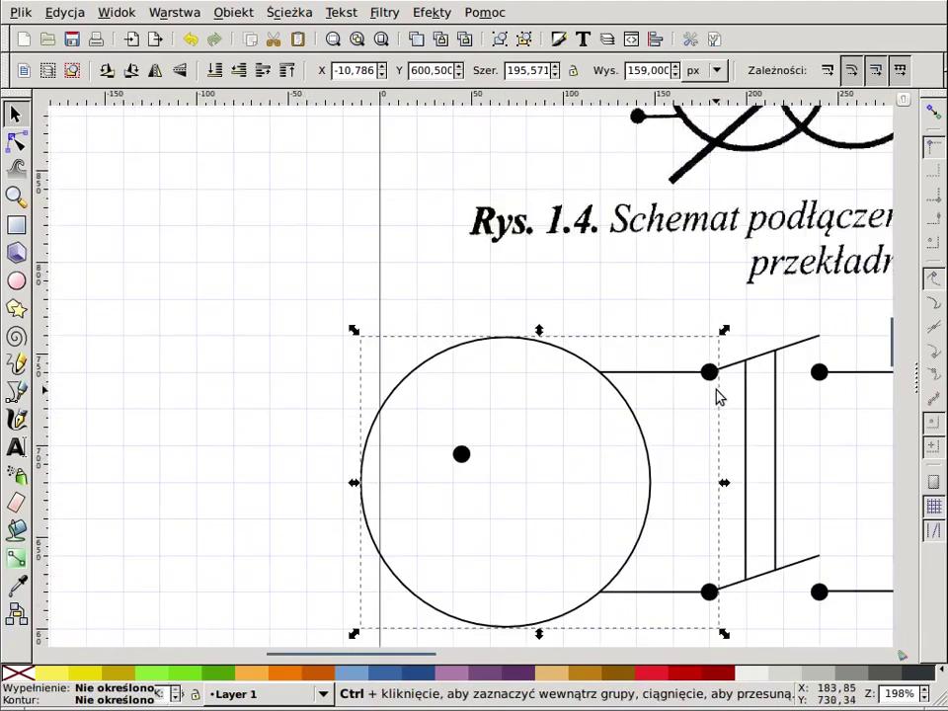
{"action": "key", "text": "ctrl+d"}
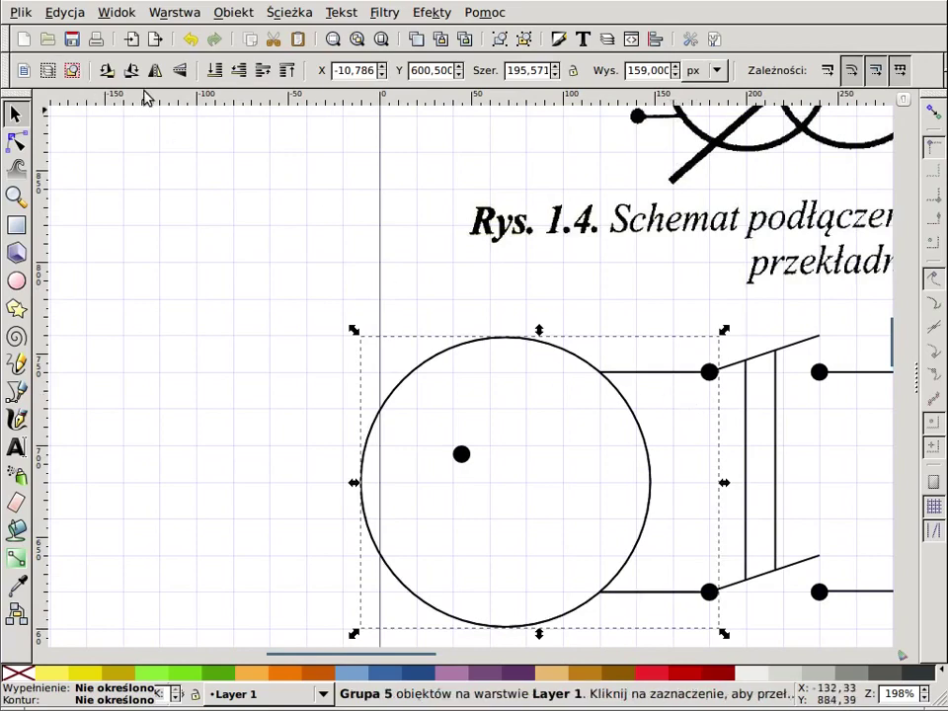
- Make a horizontally mirrored copy of the circle group and drag it left to overlap the original
{"action": "left_click", "coordinate": [155, 70]}
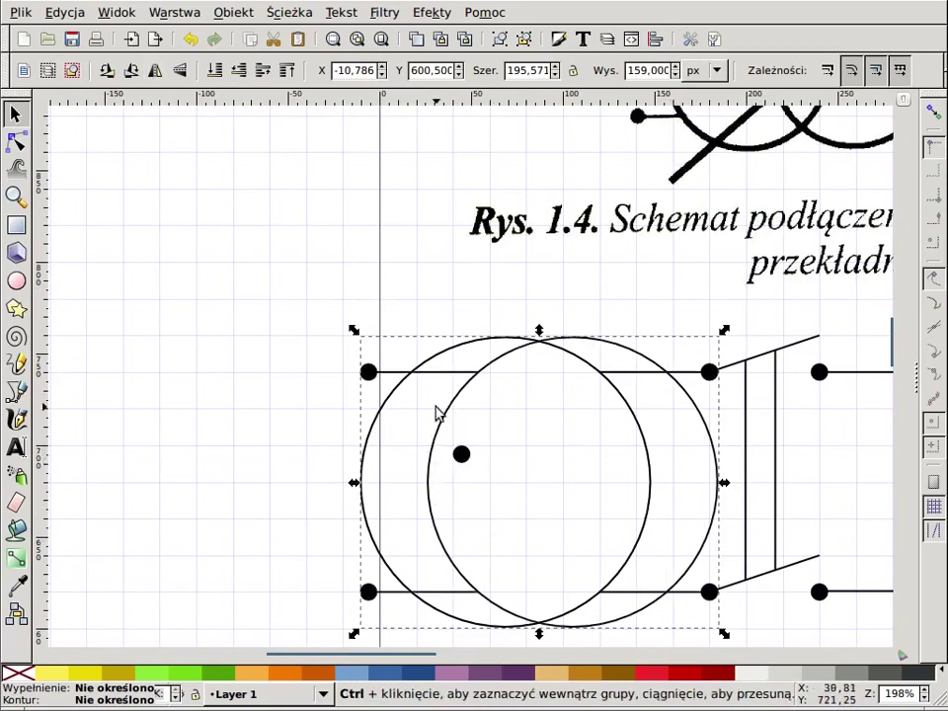
{"action": "left_click_drag", "start_coordinate": [478, 376], "coordinate": [271, 379]}
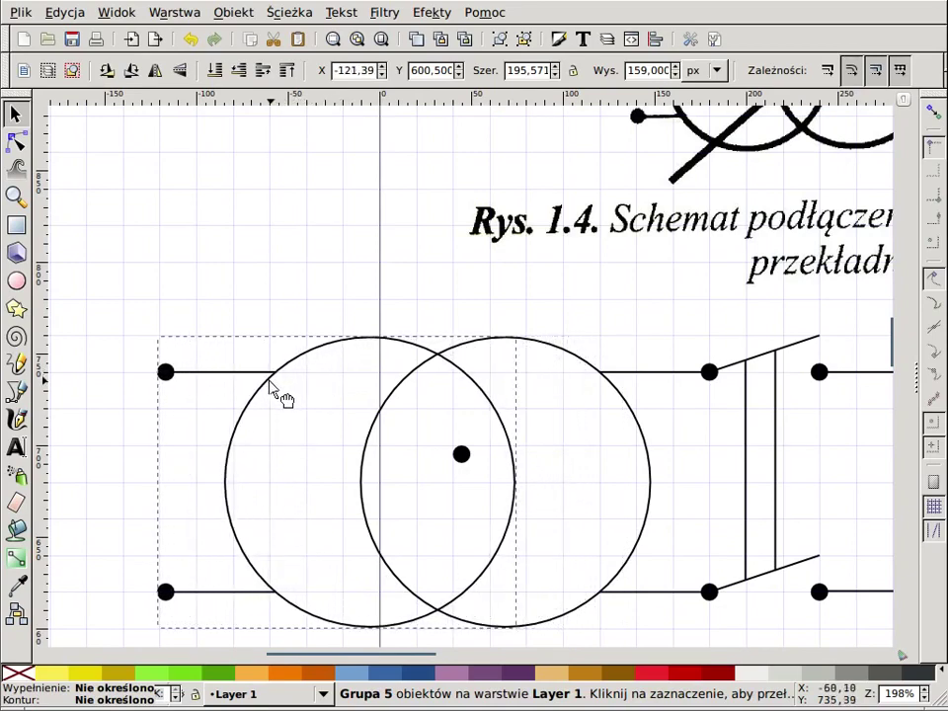
{"action": "scroll", "coordinate": [318, 381], "scroll_direction": "down", "scroll_amount": 1}
- Delete the stray black dot inside the overlapping circles
{"action": "key", "text": "Escape"}
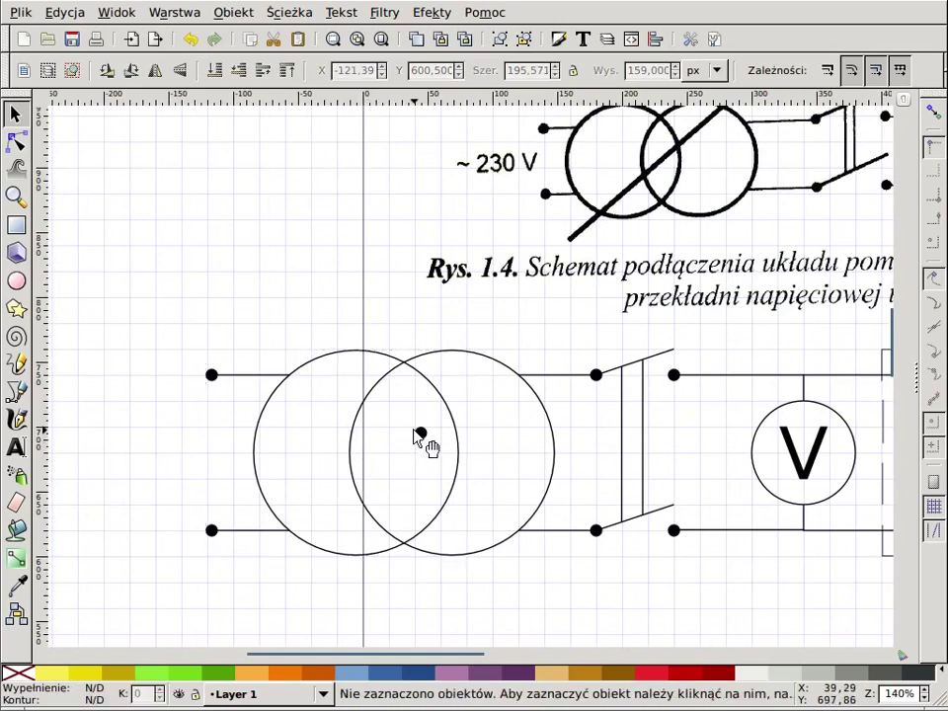
{"action": "left_click", "coordinate": [422, 437]}
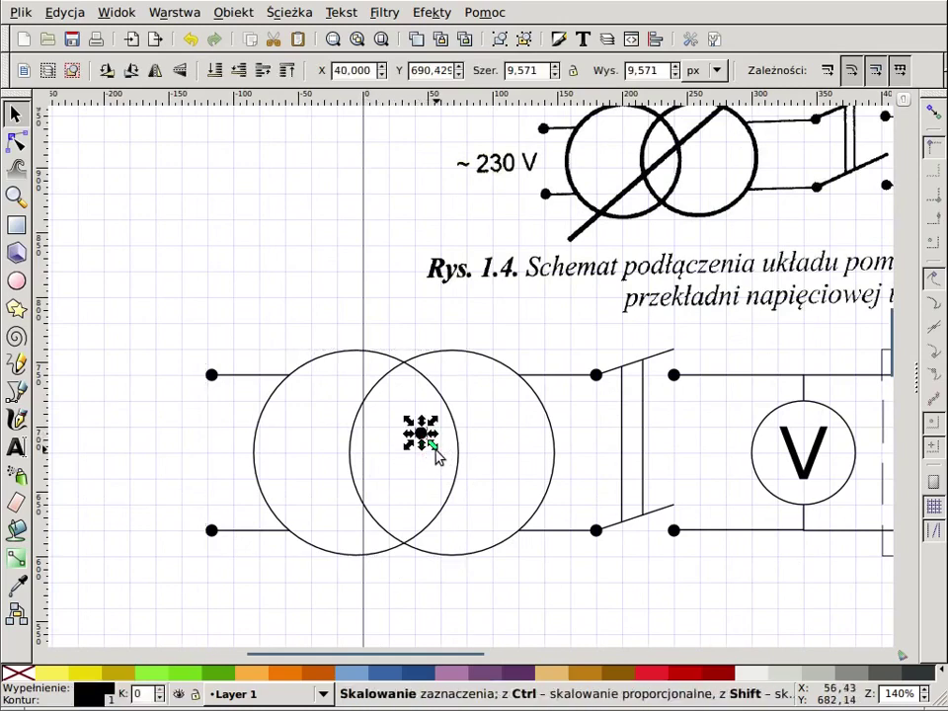
{"action": "key", "text": "Delete"}
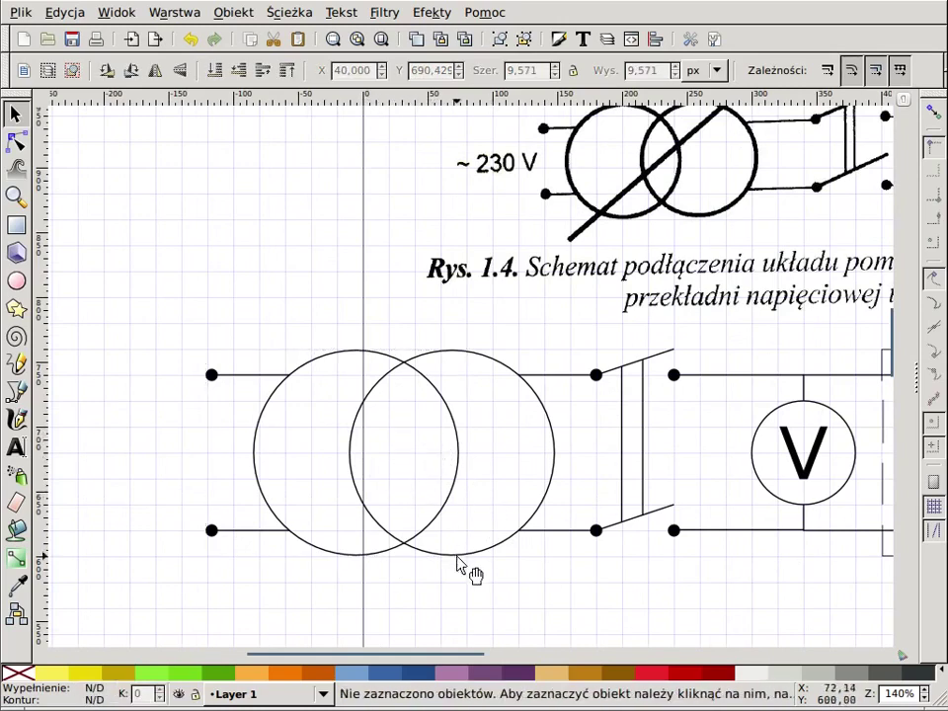
{"action": "scroll", "coordinate": [667, 218], "scroll_direction": "up", "scroll_amount": 4}
{"action": "scroll", "coordinate": [668, 219], "scroll_direction": "down", "scroll_amount": 2}
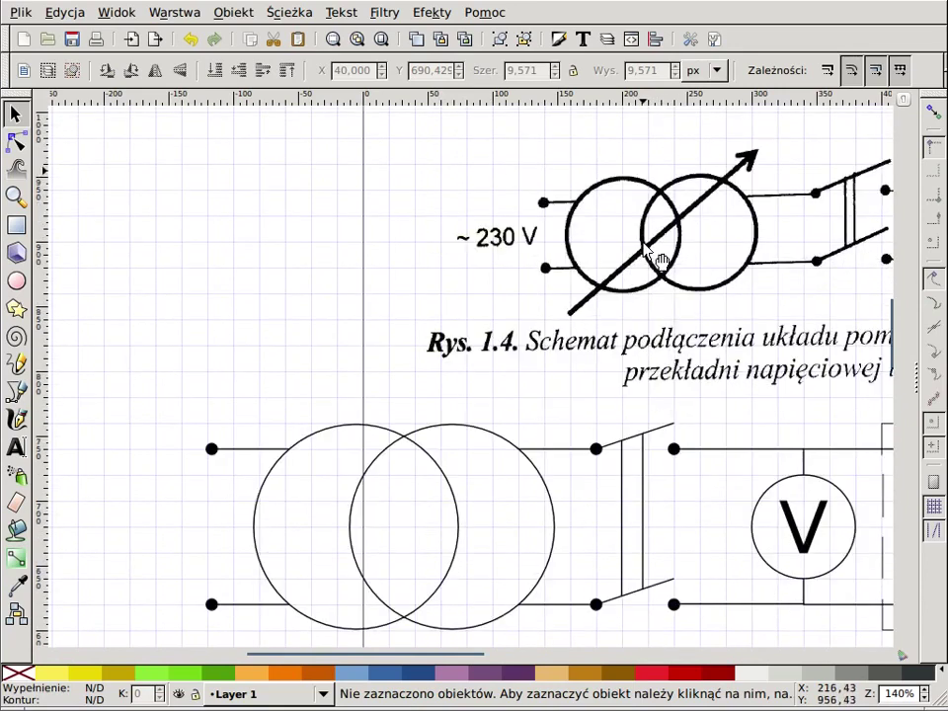
{"action": "scroll", "coordinate": [552, 419], "scroll_direction": "down", "scroll_amount": 1, "text": "ctrl"}
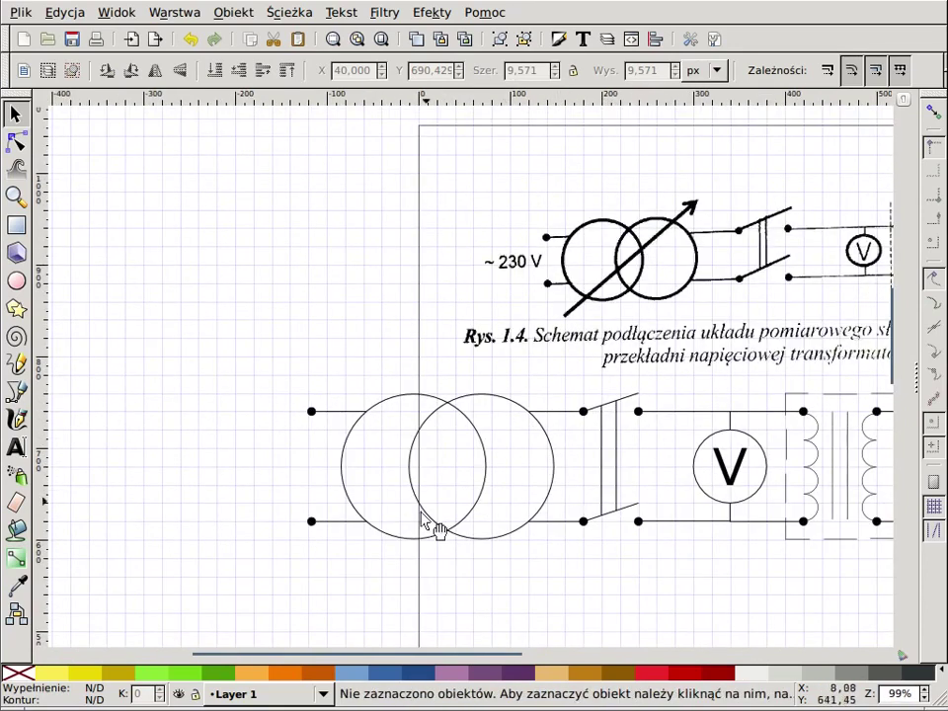
- Draw a diagonal line with the Bezier tool from below-left of the circles to above the right circle
{"action": "key", "text": "b"}
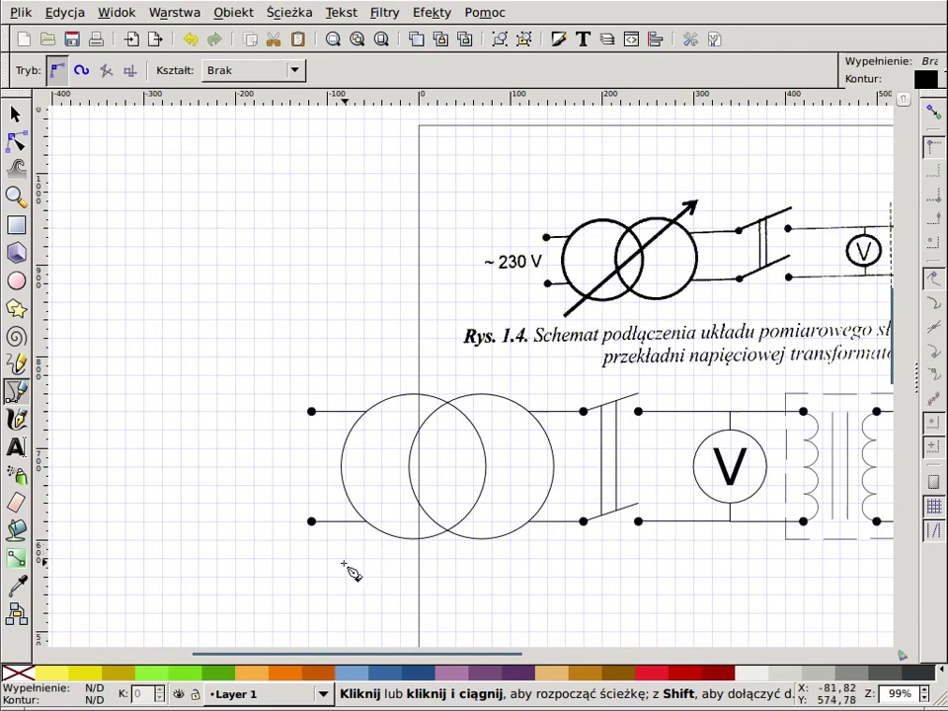
{"action": "left_click", "coordinate": [344, 561]}
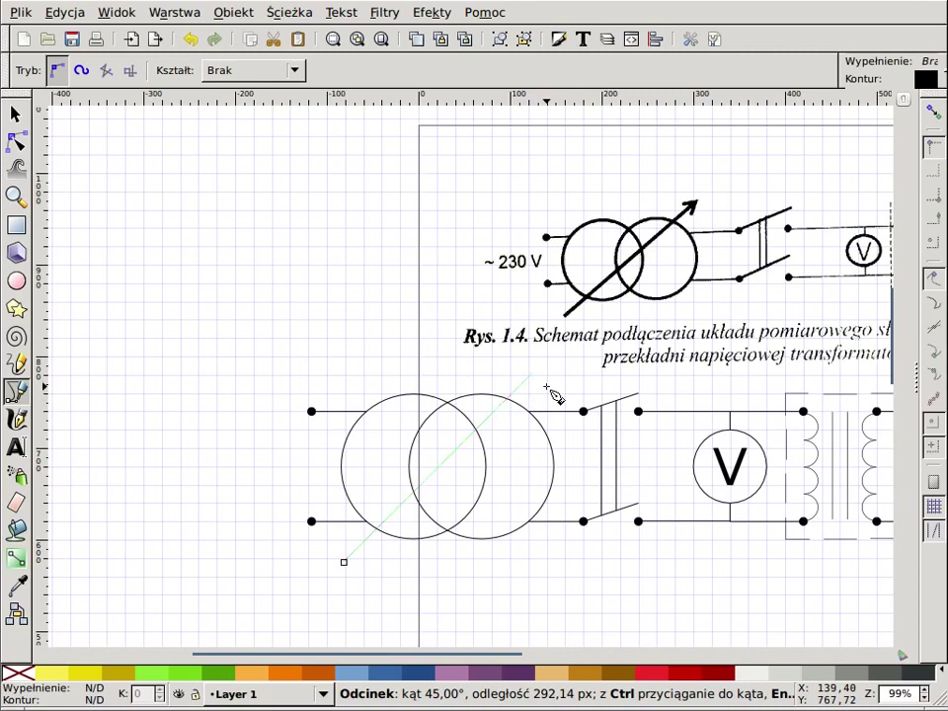
{"action": "double_click", "coordinate": [545, 385]}
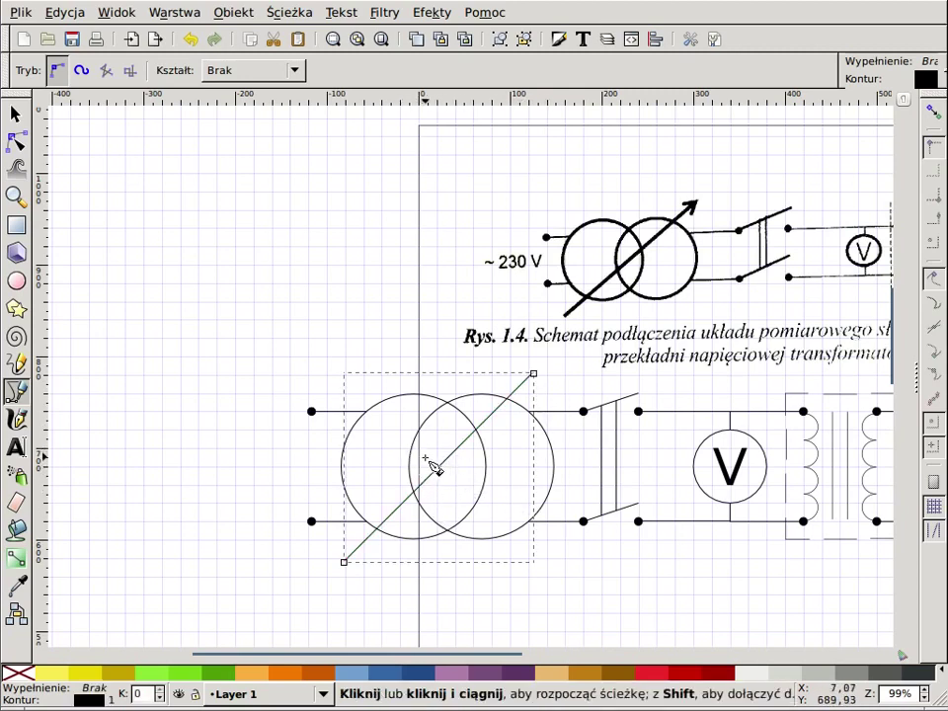
- Give the diagonal line an Arrow2Lend end marker in Fill and Stroke
{"action": "key", "text": "ctrl+shift+f"}
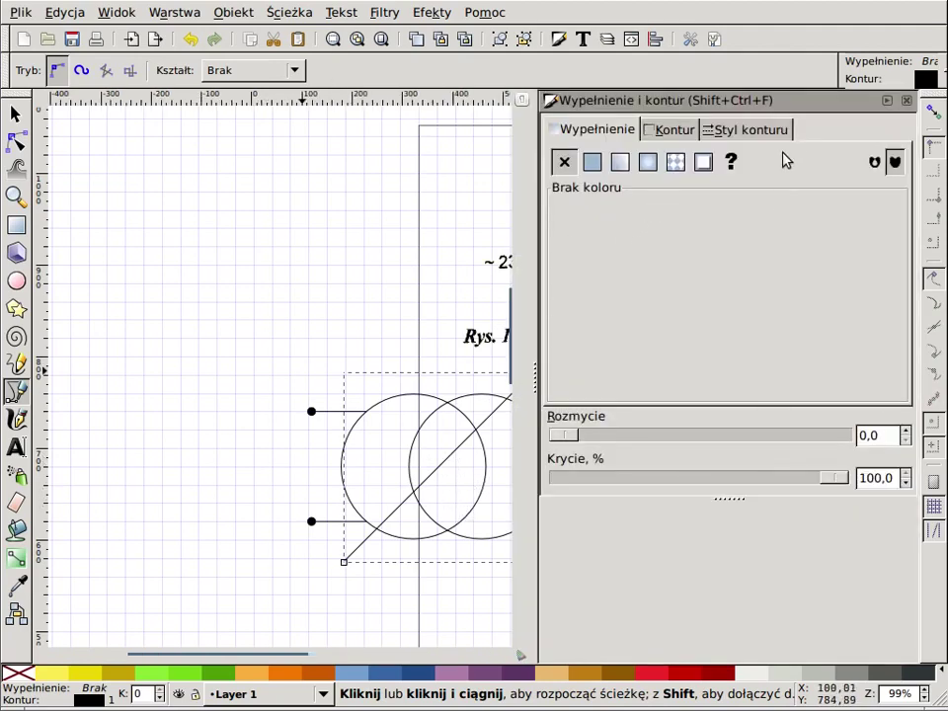
{"action": "left_click", "coordinate": [772, 130]}
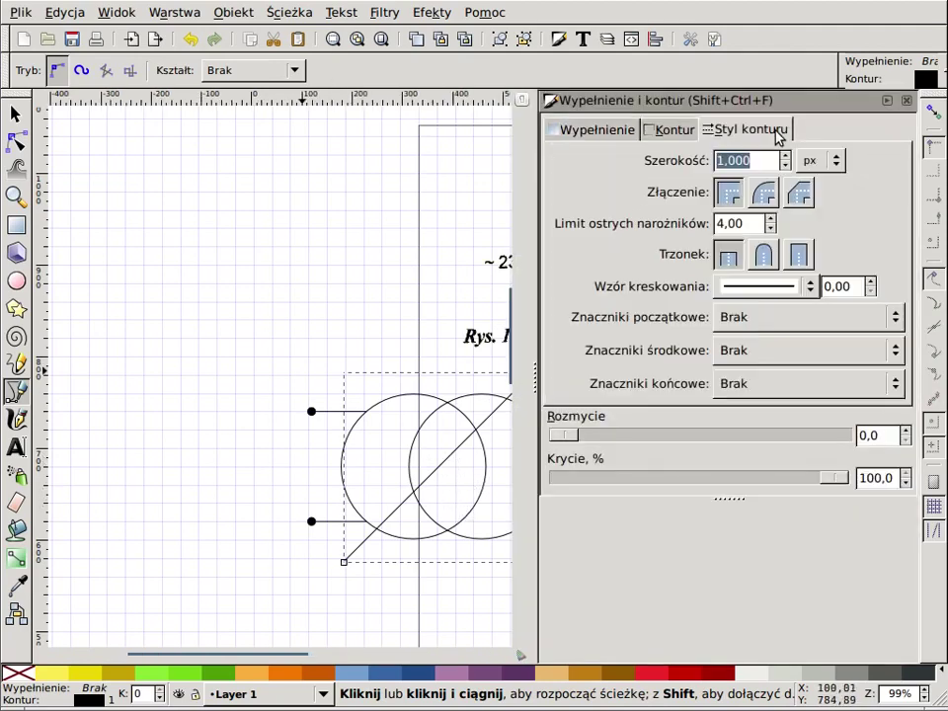
{"action": "left_click", "coordinate": [846, 385]}
{"action": "left_click", "coordinate": [829, 608]}
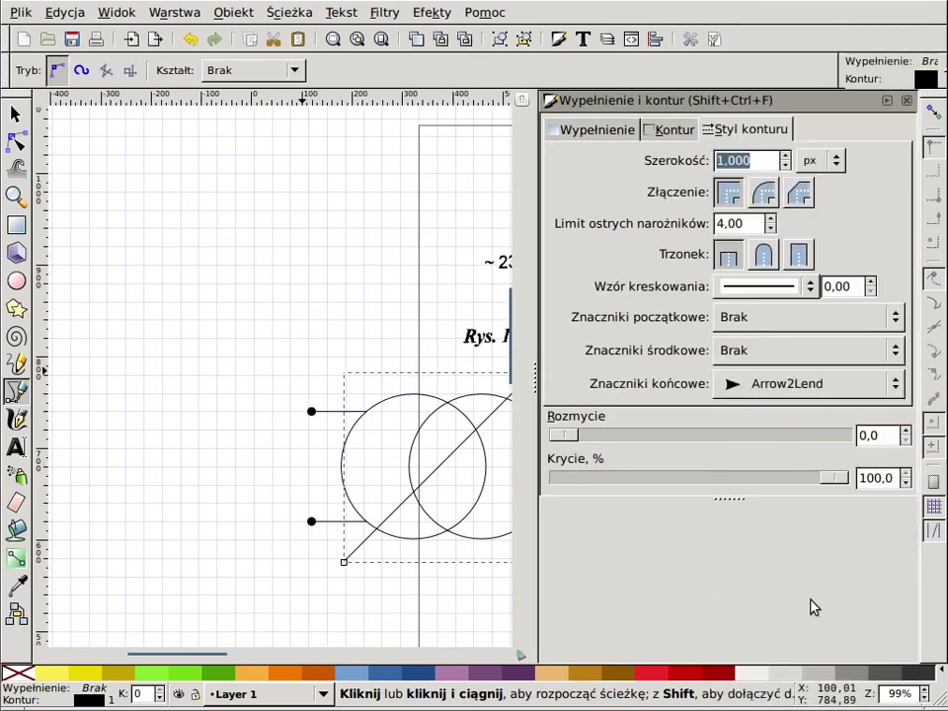
{"action": "left_click", "coordinate": [906, 100]}
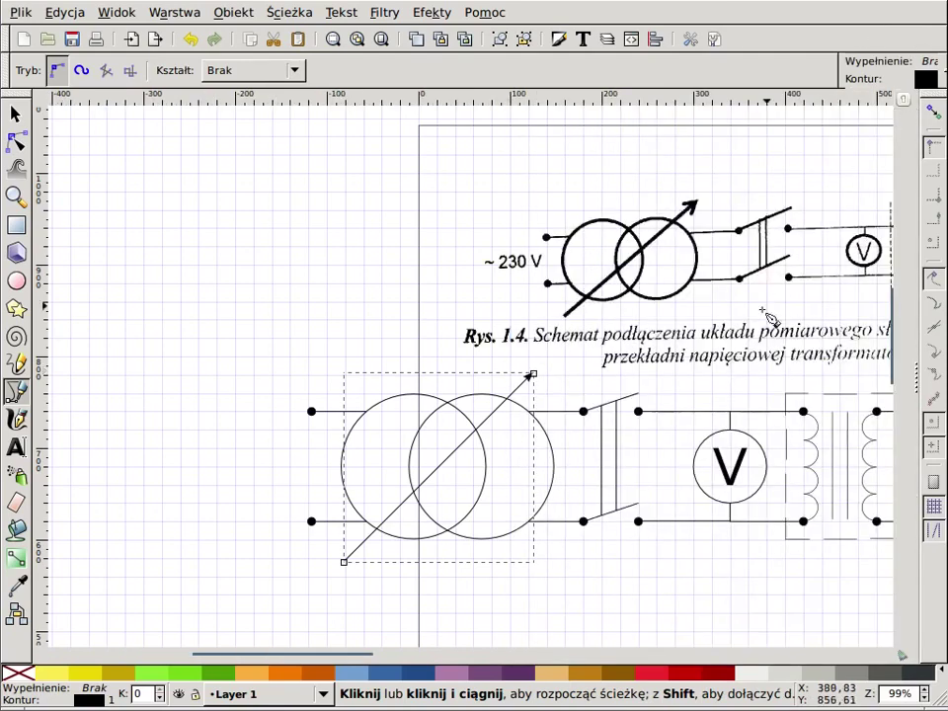
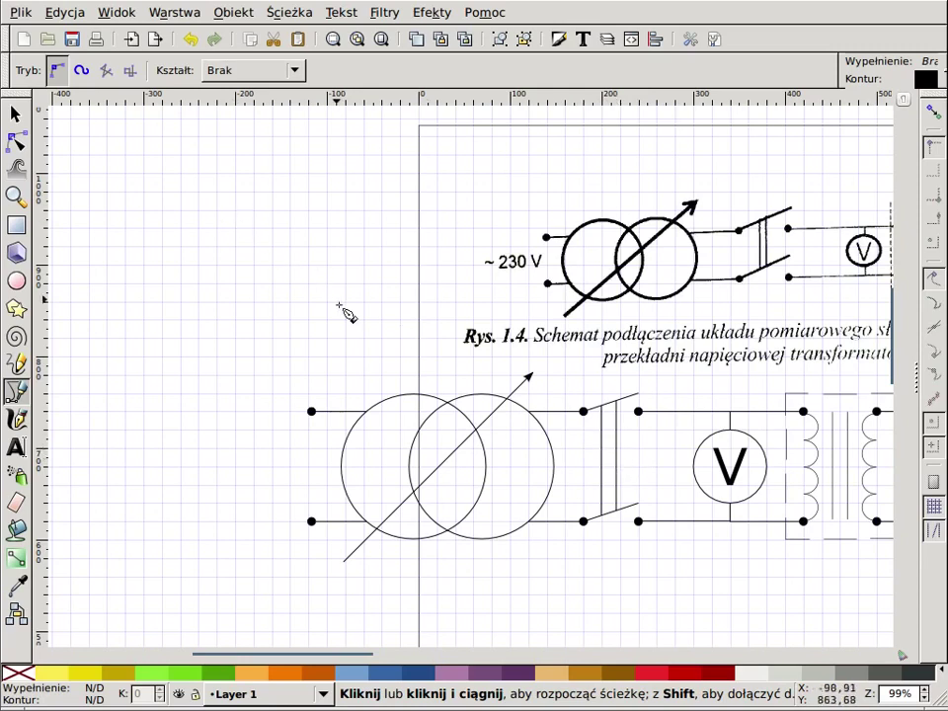
- Give the double-line switch group a black (Czarny) stroke 2 px wide
{"action": "key", "text": "s"}
{"action": "left_click", "coordinate": [613, 470]}
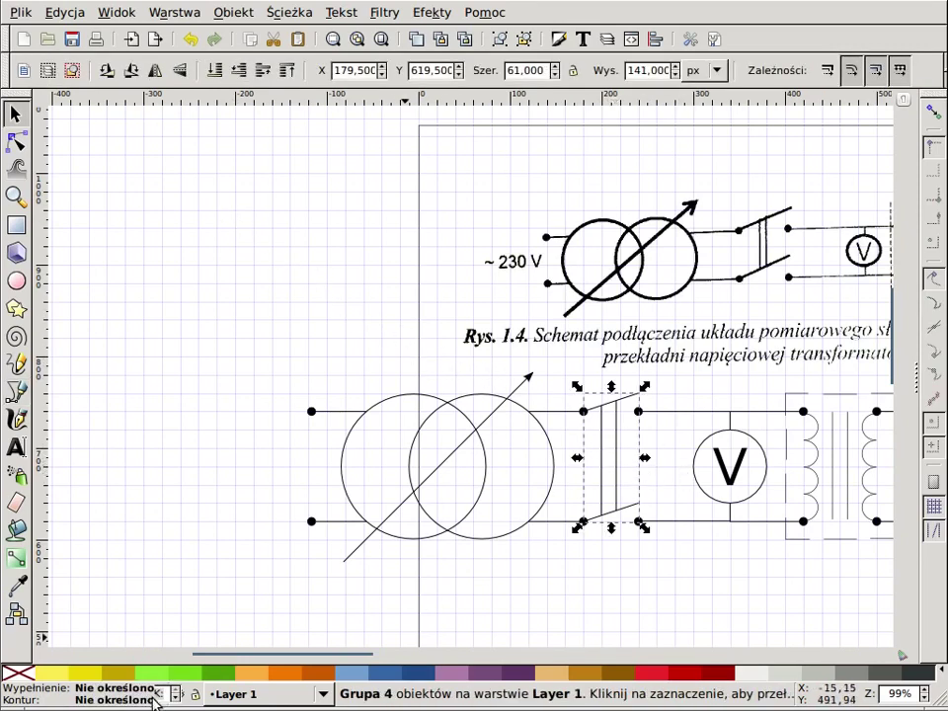
{"action": "right_click", "coordinate": [97, 700]}
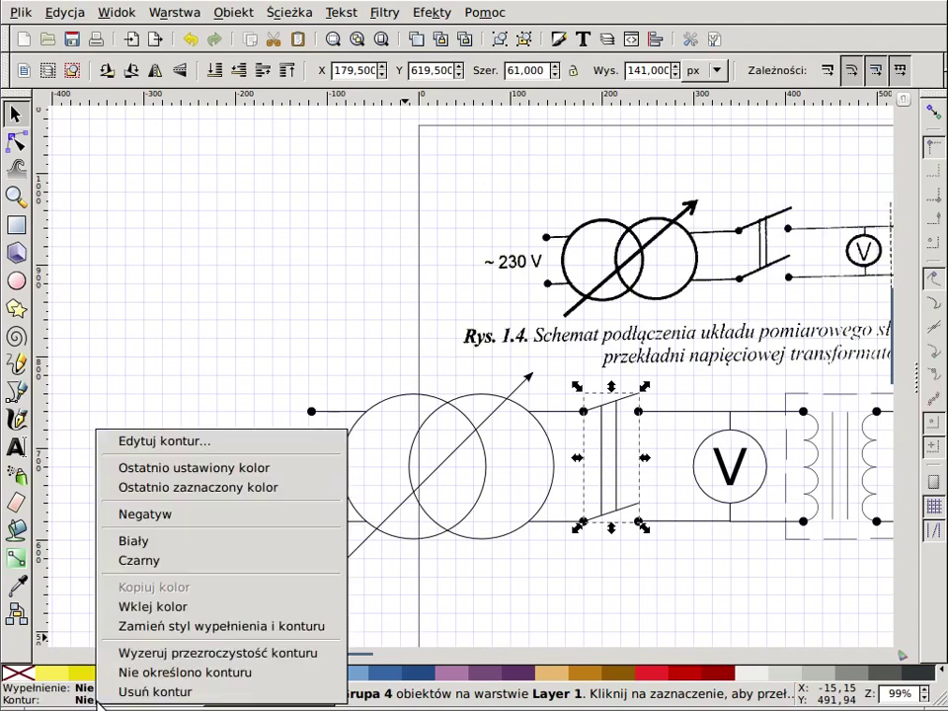
{"action": "left_click", "coordinate": [175, 561]}
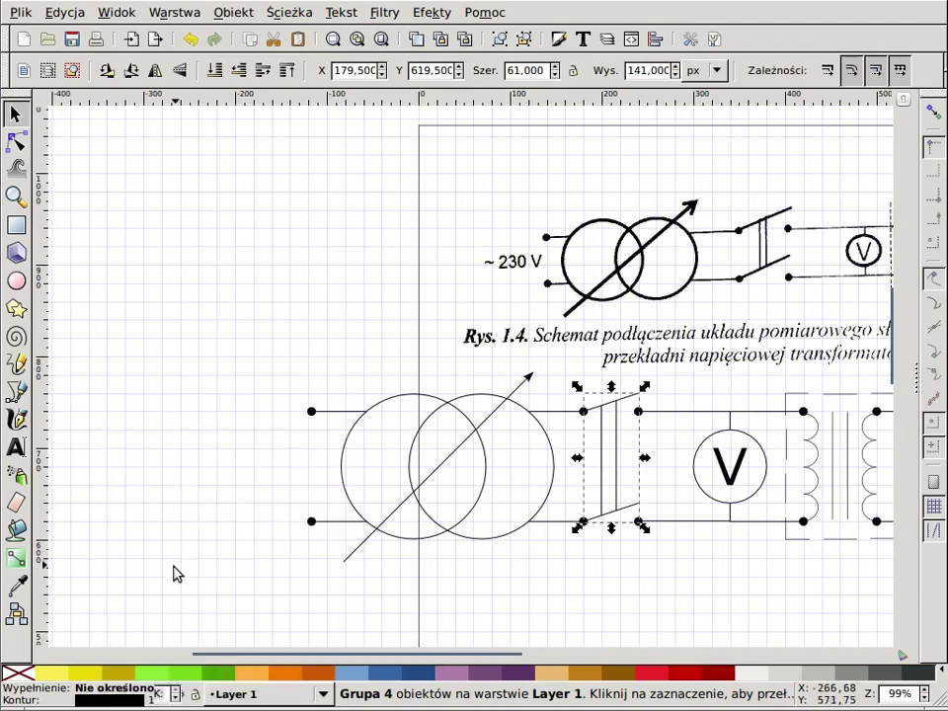
{"action": "right_click", "coordinate": [148, 699]}
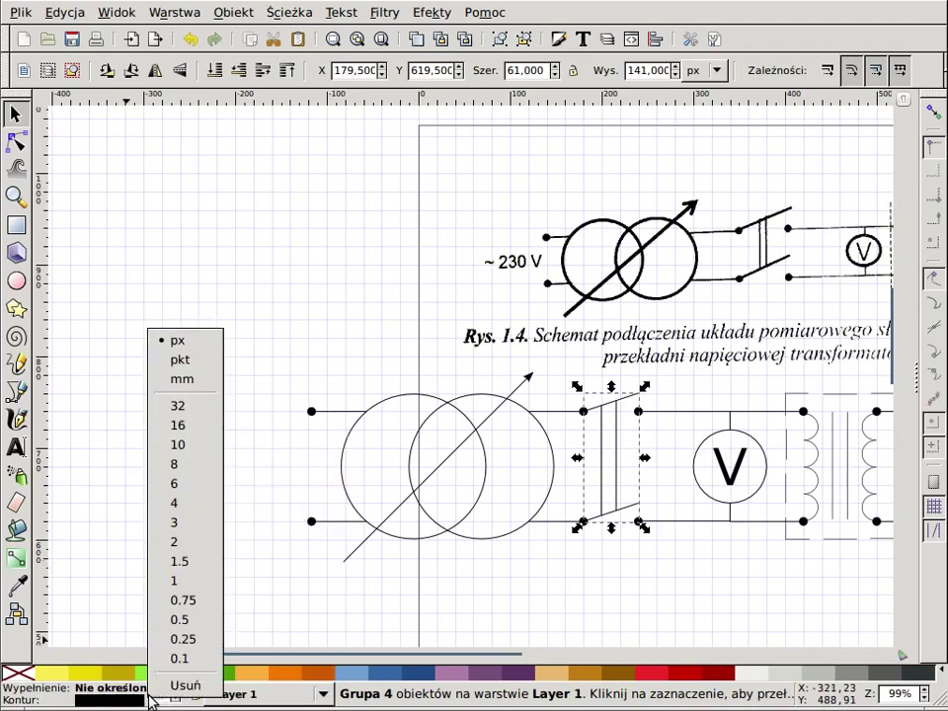
{"action": "left_click", "coordinate": [177, 544]}
{"action": "left_click", "coordinate": [598, 602]}
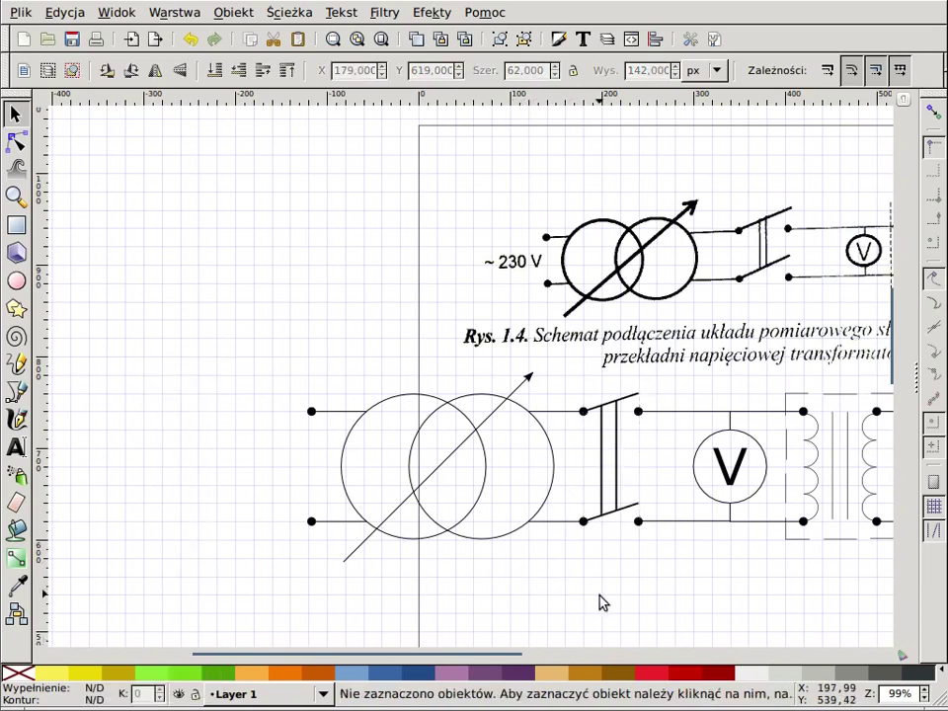
{"action": "left_click", "coordinate": [483, 539]}
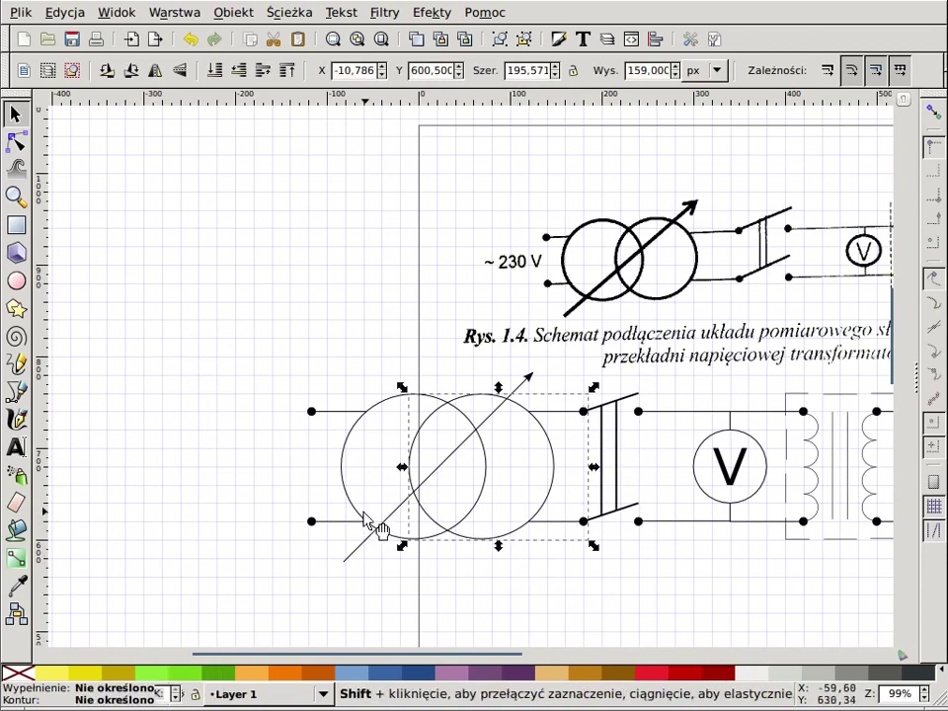
- Pan and zoom around the page to inspect both circuit diagrams
{"action": "left_click", "coordinate": [488, 568]}
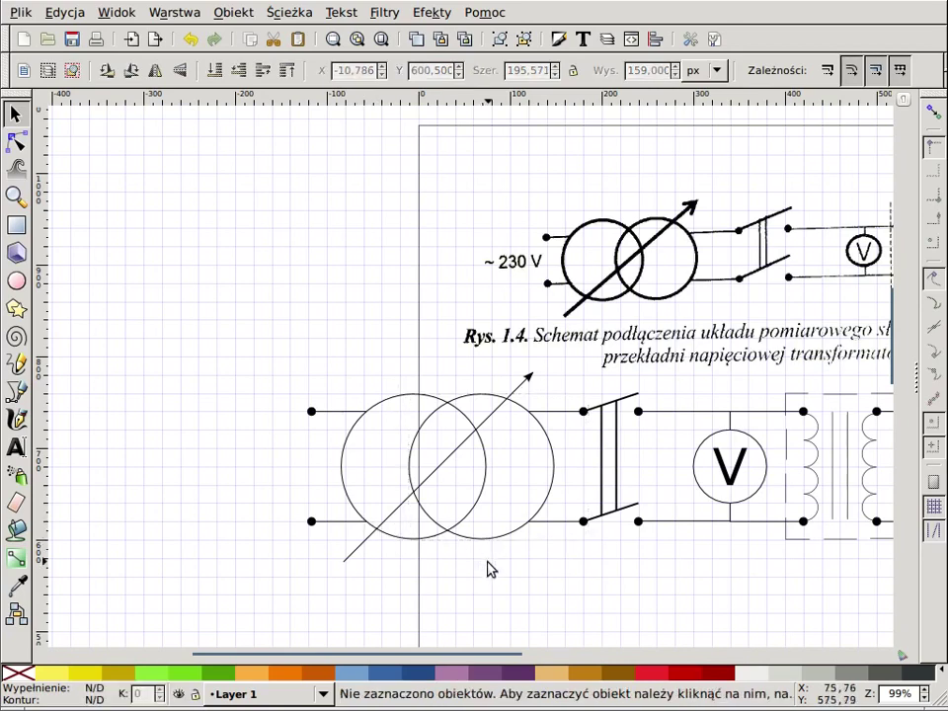
{"action": "left_click_drag", "start_coordinate": [761, 596], "coordinate": [544, 546]}
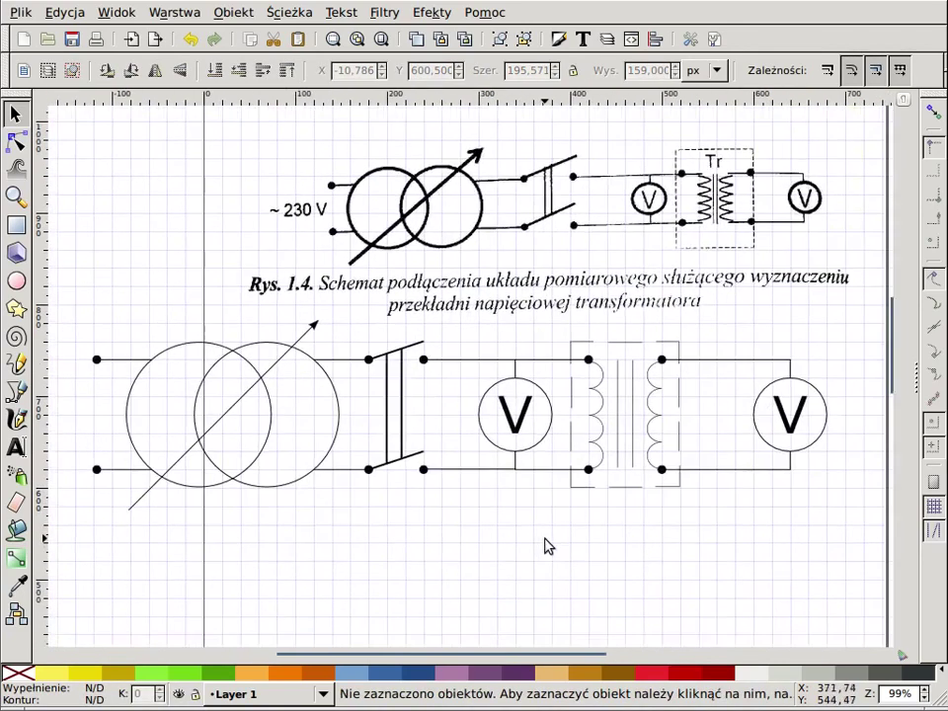
{"action": "scroll", "coordinate": [535, 522], "scroll_direction": "down", "scroll_amount": 1}
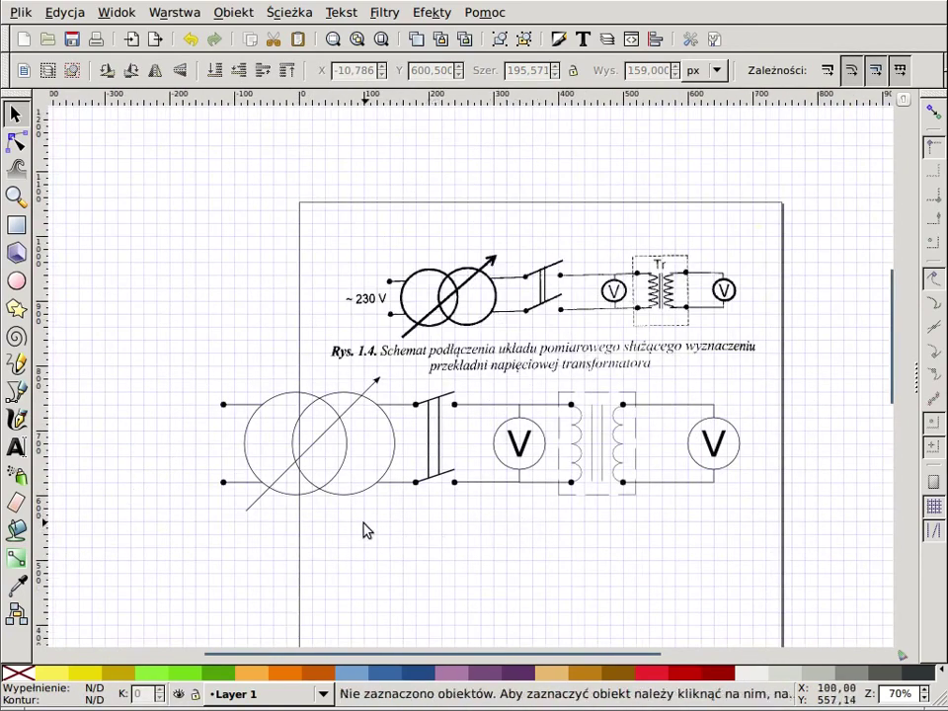
{"action": "scroll", "coordinate": [365, 530], "scroll_direction": "up", "scroll_amount": 1}
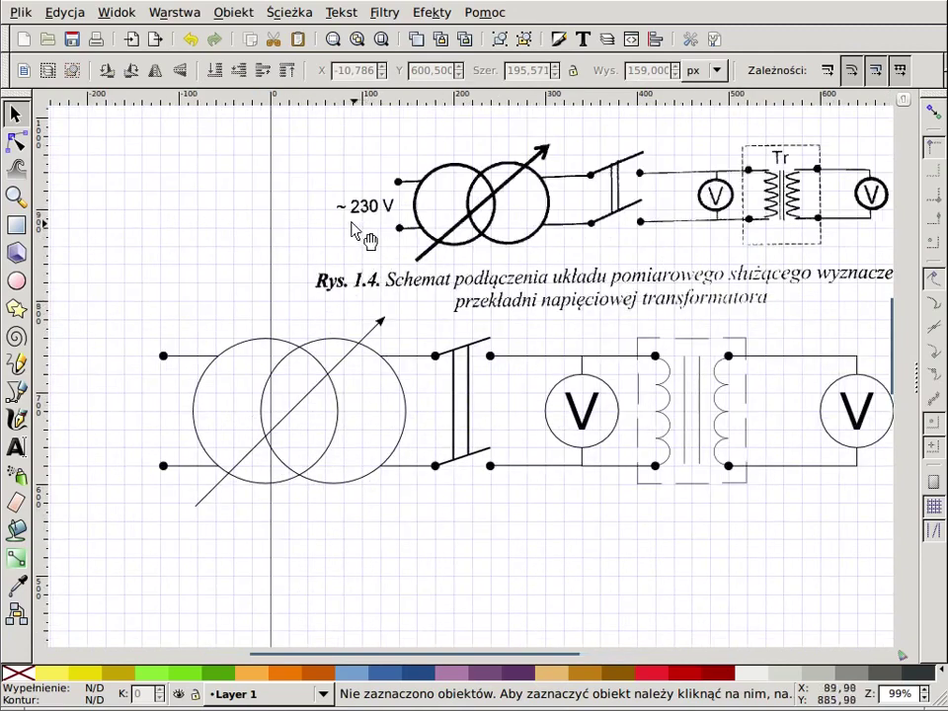
{"action": "scroll", "coordinate": [504, 548], "scroll_direction": "down", "scroll_amount": 1}
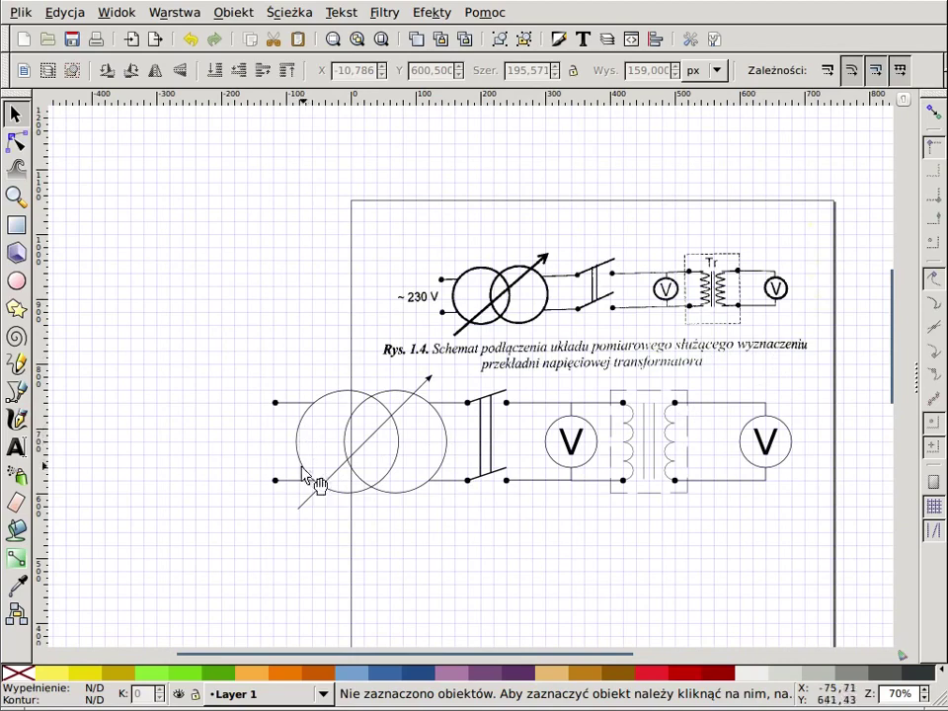
- Create a ~230V text label left of the lower circuit
{"action": "key", "text": "t"}
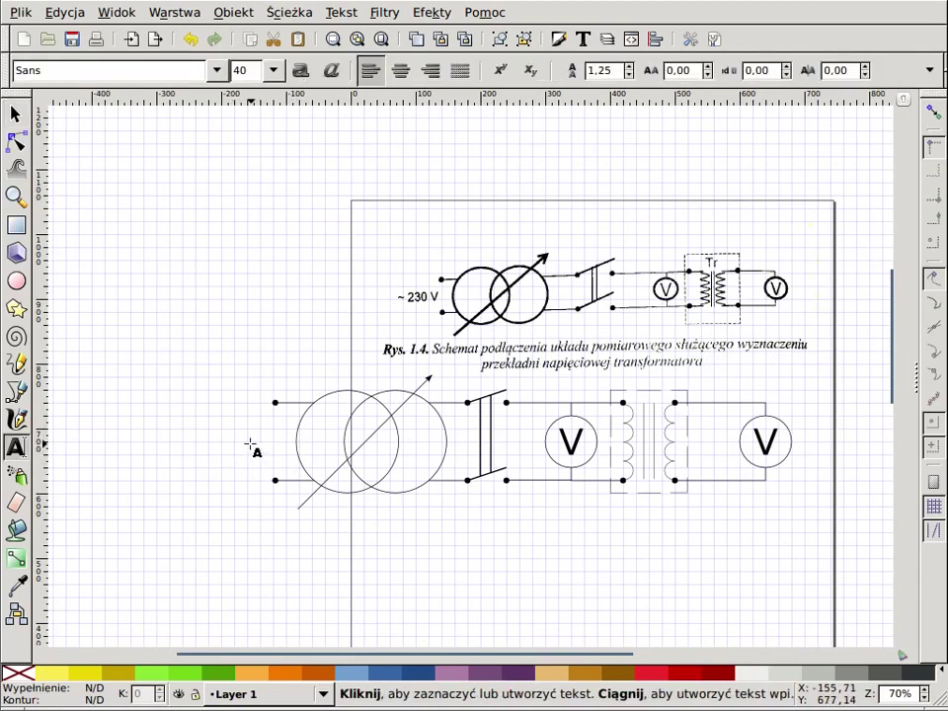
{"action": "left_click", "coordinate": [249, 445]}
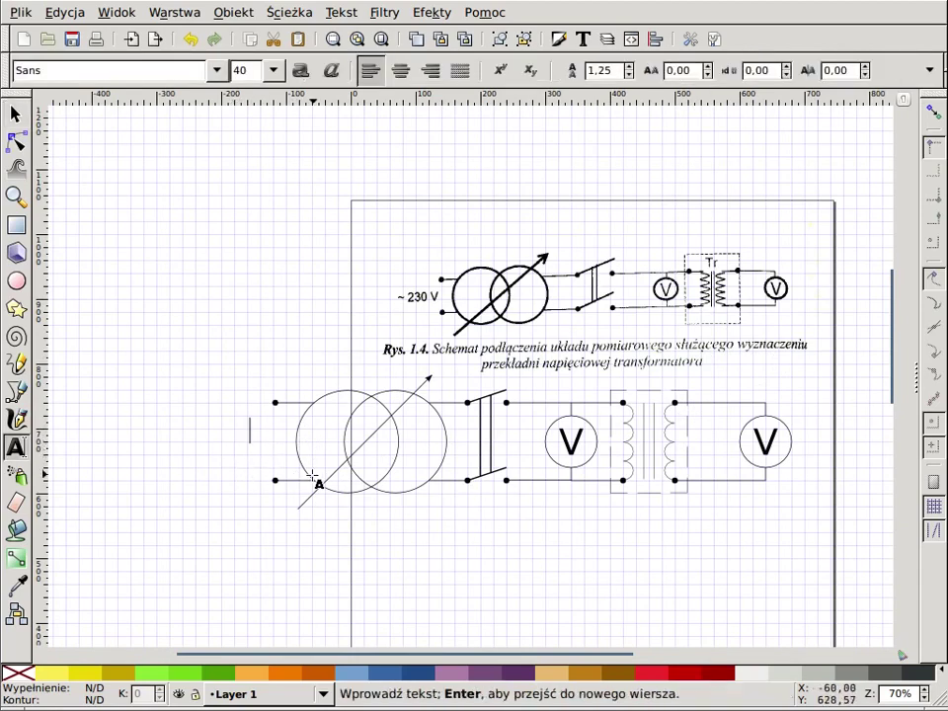
{"action": "type", "text": "~230V"}
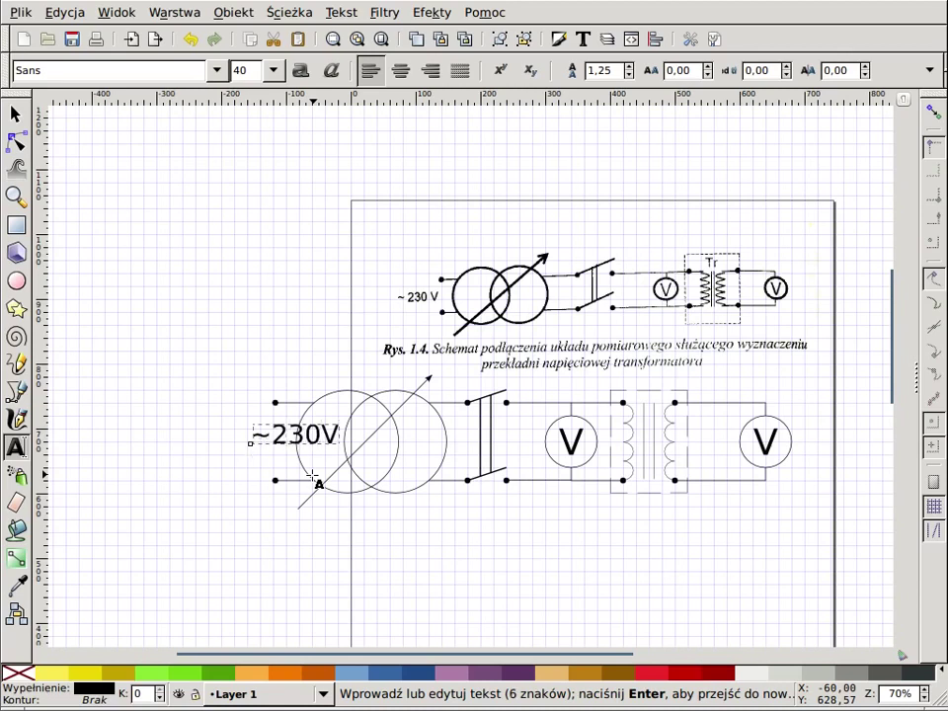
{"action": "key", "text": "Escape"}
{"action": "key", "text": "F1"}
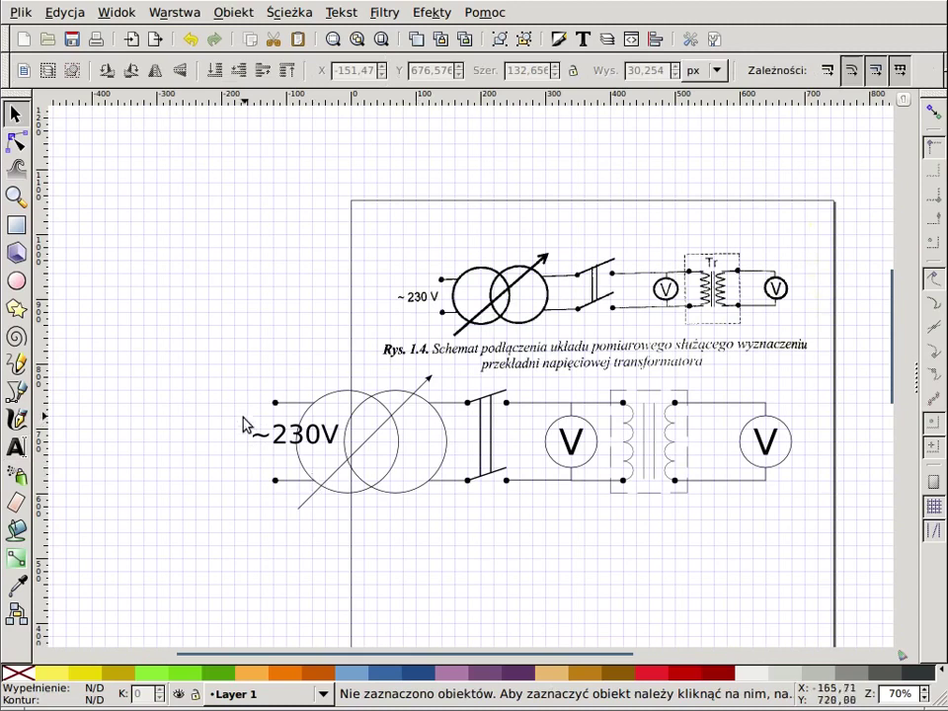
- Move the ~230V label beside the transformer and scale it to about 27 px
{"action": "left_click_drag", "start_coordinate": [280, 450], "coordinate": [259, 466]}
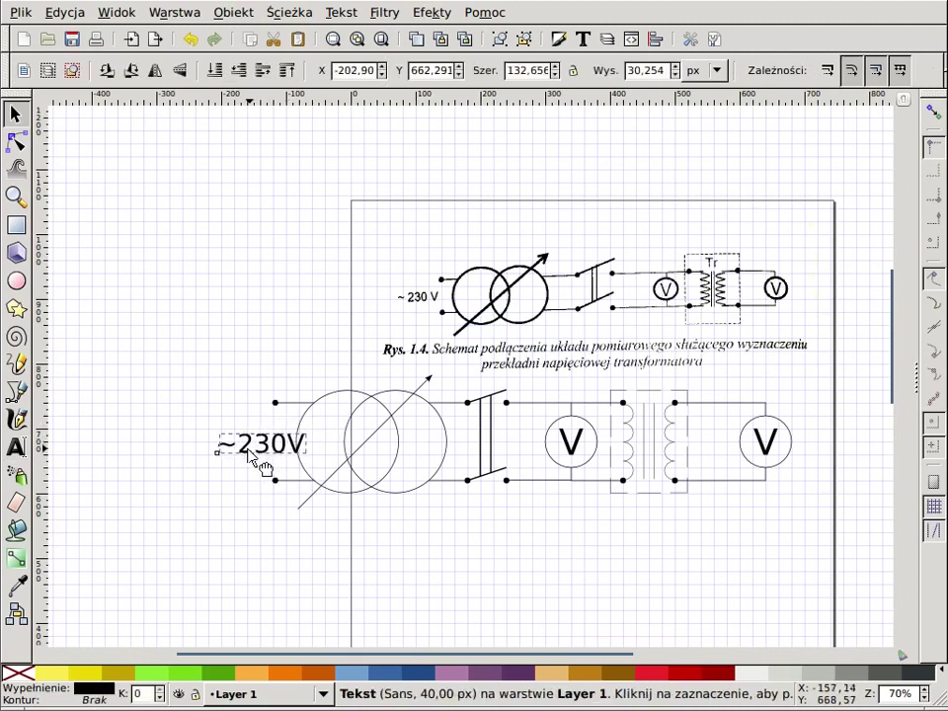
{"action": "left_click", "coordinate": [258, 466]}
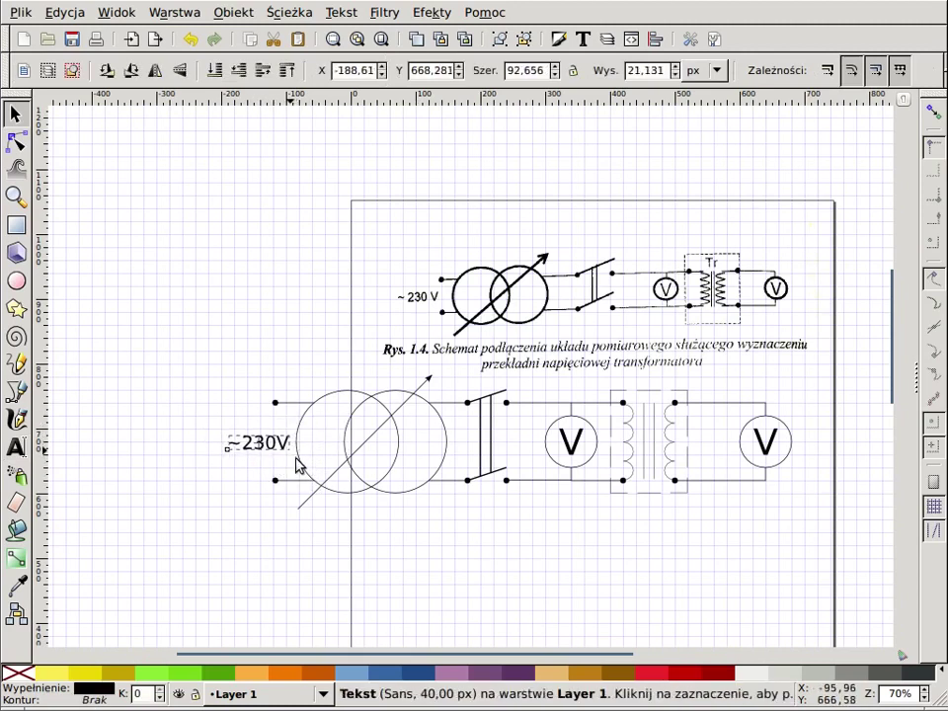
{"action": "mouse_move", "coordinate": [306, 465]}
{"action": "left_mouse_down"}
{"action": "mouse_move", "coordinate": [302, 472]}
{"action": "mouse_move", "coordinate": [291, 448]}
{"action": "left_mouse_up"}
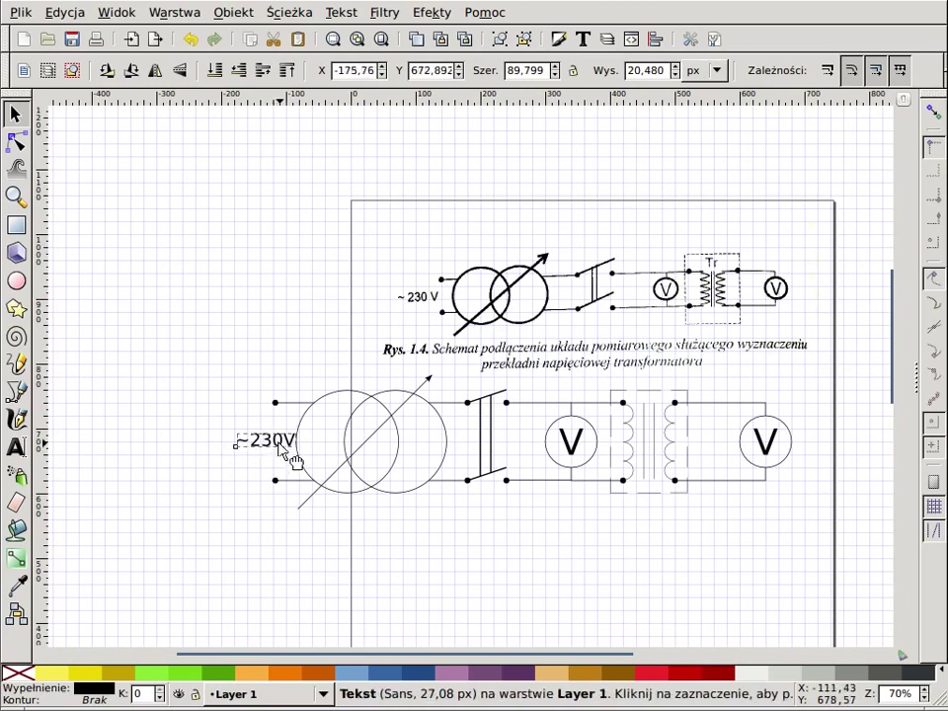
{"action": "left_click", "coordinate": [417, 559]}
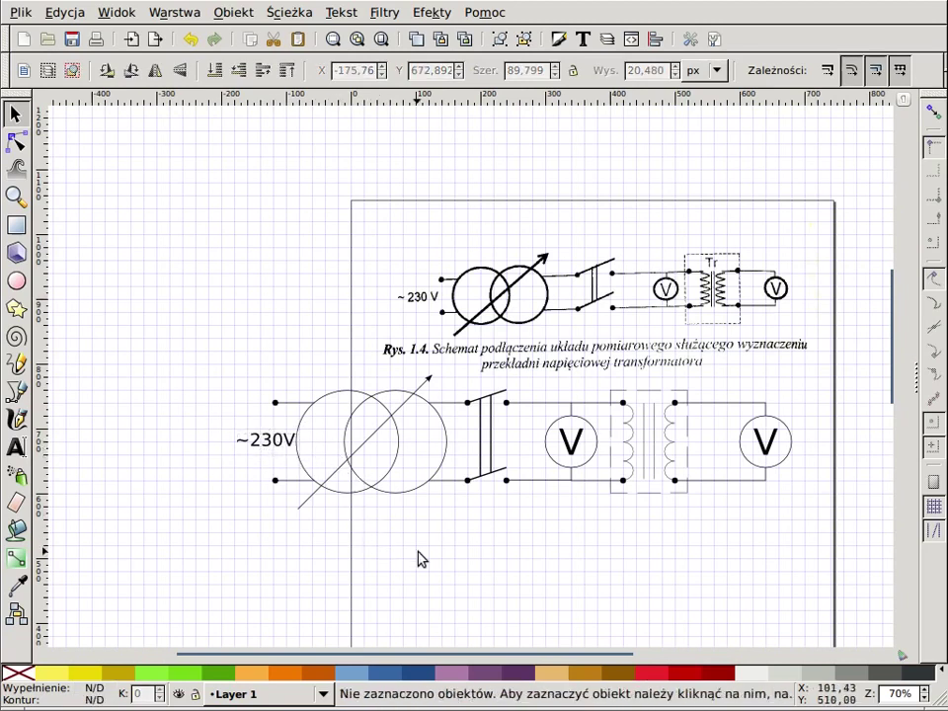
{"action": "left_click", "coordinate": [280, 446]}
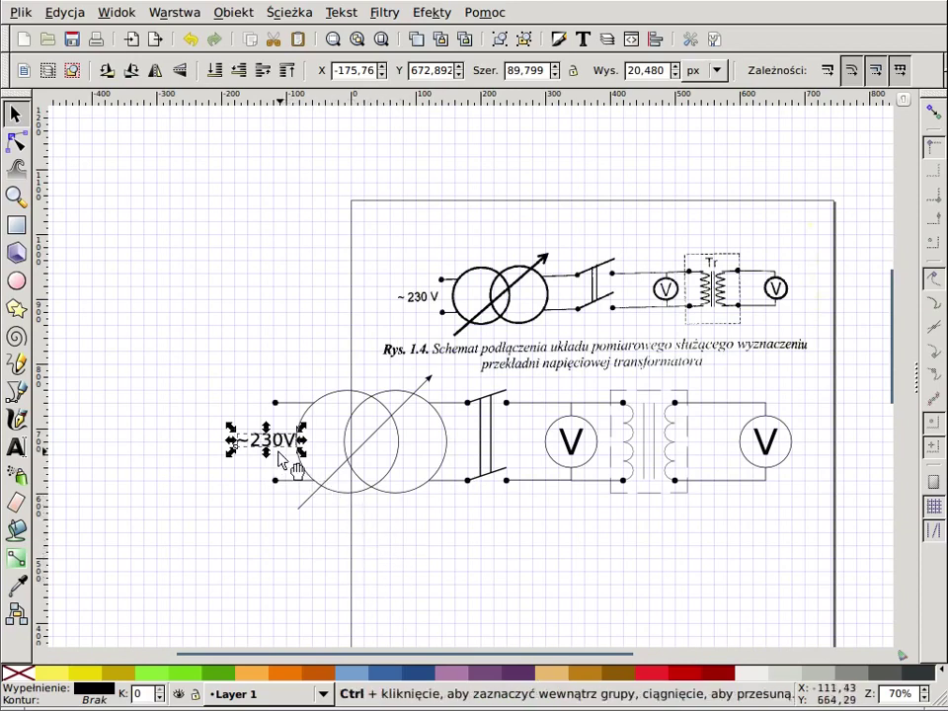
- Duplicate the ~230V label and move the copy over the transformer box
{"action": "key", "text": "ctrl+d"}
{"action": "mouse_move", "coordinate": [277, 457]}
{"action": "left_mouse_down"}
{"action": "mouse_move", "coordinate": [506, 464]}
{"action": "mouse_move", "coordinate": [668, 419]}
{"action": "left_mouse_up"}
{"action": "scroll", "coordinate": [668, 421], "scroll_direction": "up", "scroll_amount": 3}
{"action": "scroll", "coordinate": [669, 421], "scroll_direction": "up", "scroll_amount": 1}
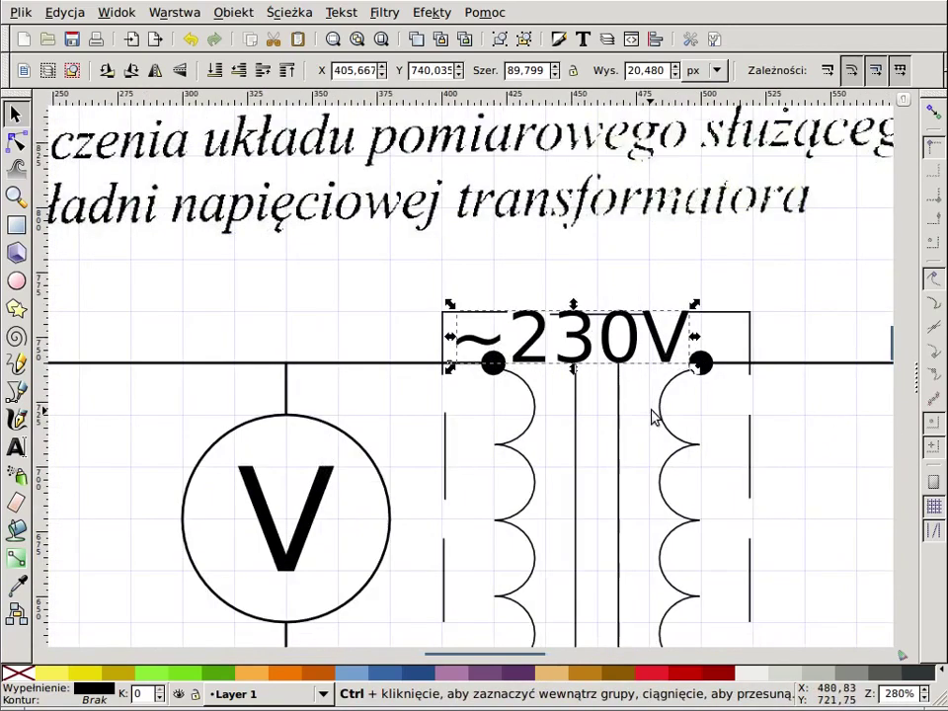
{"action": "key", "text": "Escape"}
{"action": "left_click", "coordinate": [592, 361]}
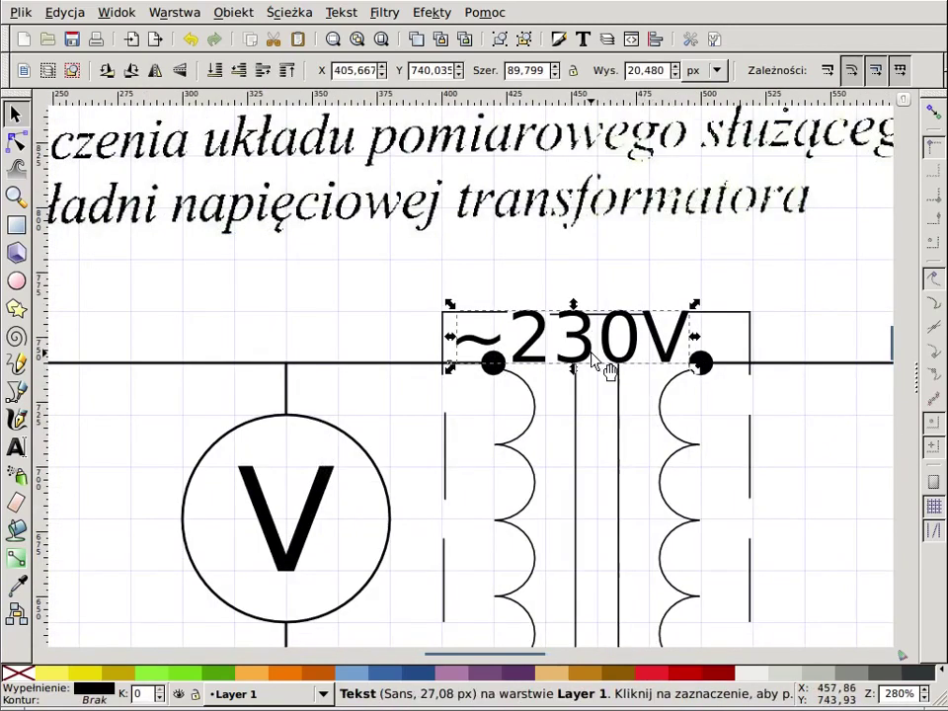
- Change the copy's text to Tr and centre it between the two coils
{"action": "double_click", "coordinate": [688, 344]}
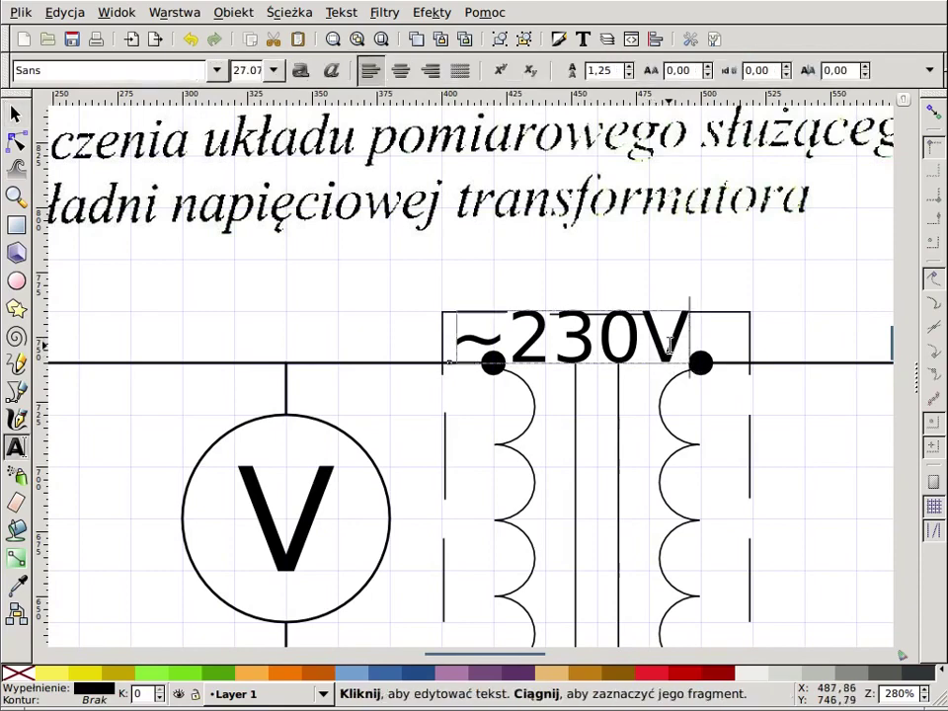
{"action": "key", "text": "BackSpace"}
{"action": "key", "text": "BackSpace"}
{"action": "key", "text": "BackSpace"}
{"action": "key", "text": "BackSpace"}
{"action": "key", "text": "BackSpace"}
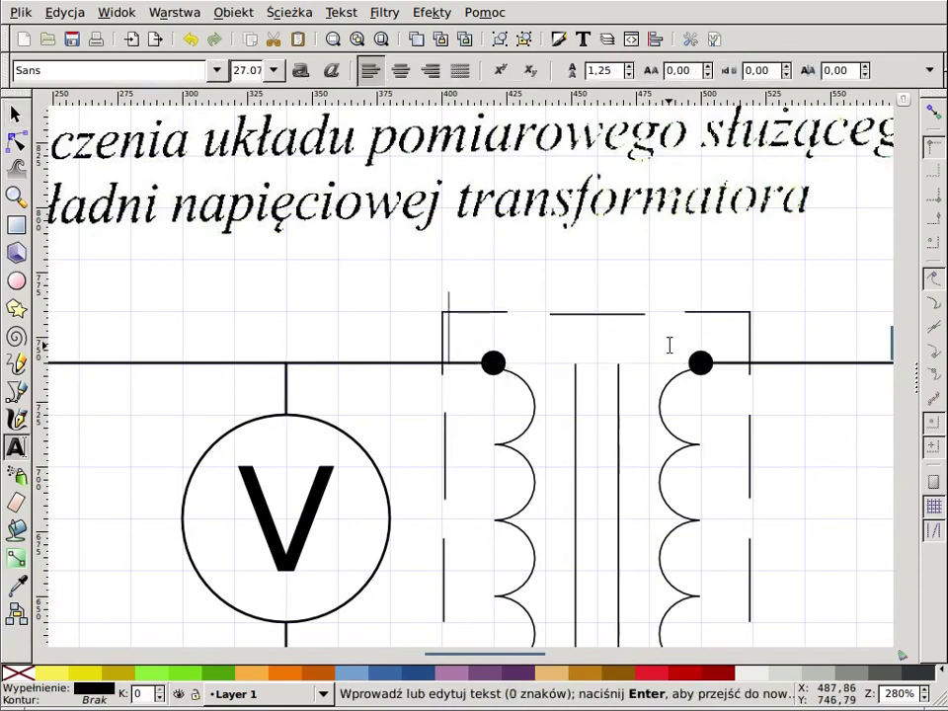
{"action": "type", "text": "Tr"}
{"action": "key", "text": "Escape"}
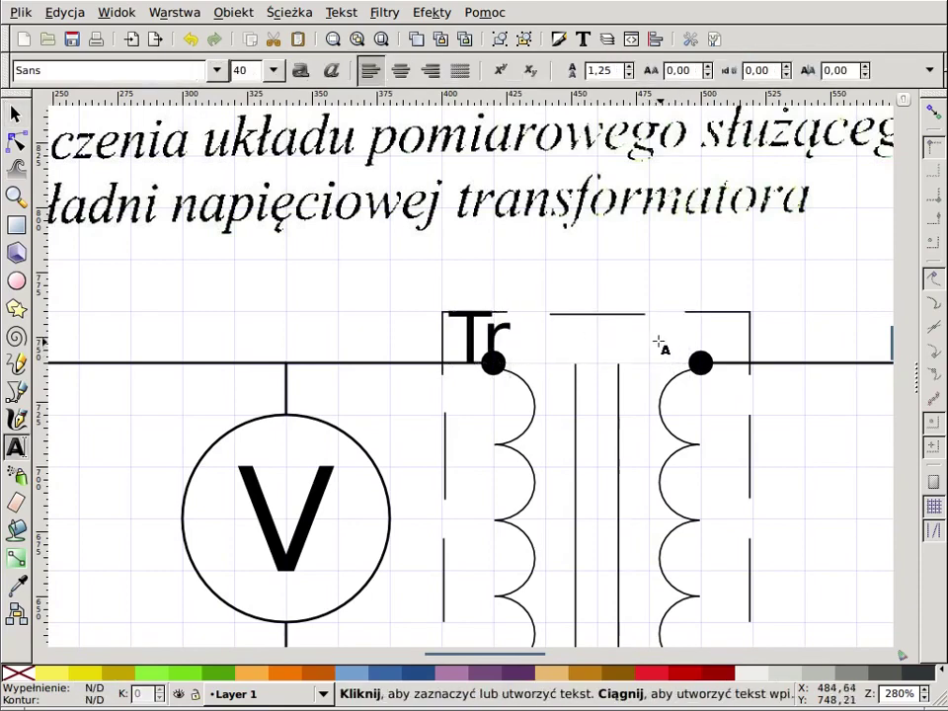
{"action": "key", "text": "F1"}
{"action": "left_click_drag", "start_coordinate": [476, 338], "coordinate": [600, 346]}
{"action": "left_click", "coordinate": [765, 285]}
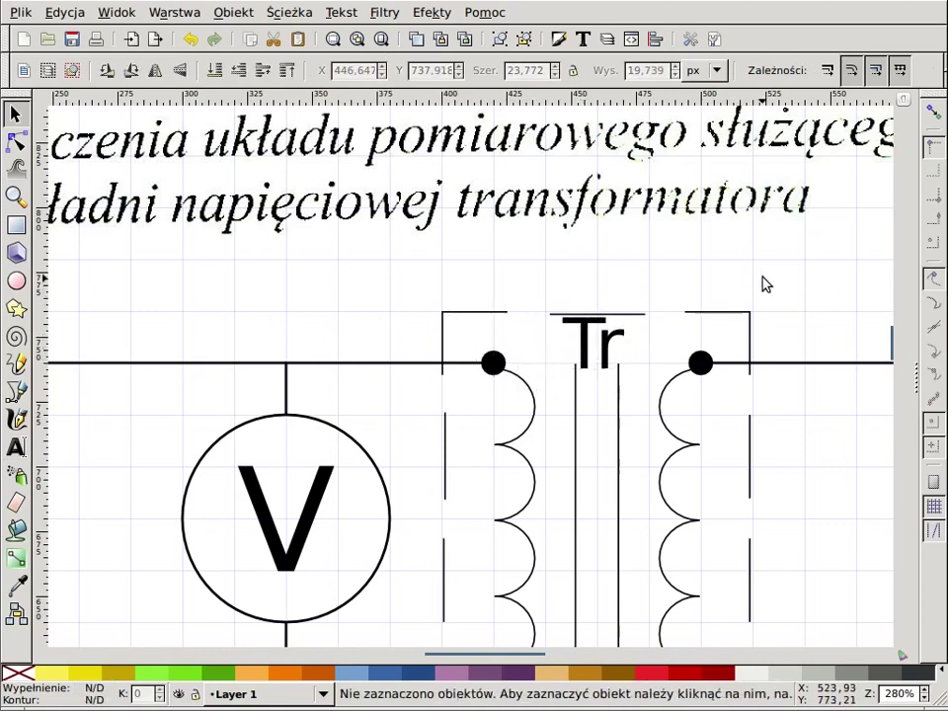
{"action": "scroll", "coordinate": [766, 311], "scroll_direction": "down", "scroll_amount": 2}
{"action": "scroll", "coordinate": [769, 331], "scroll_direction": "down", "scroll_amount": 1}
- Group all parts of the lower circuit diagram into one object and reposition it
{"action": "scroll", "coordinate": [747, 394], "scroll_direction": "down", "scroll_amount": 1}
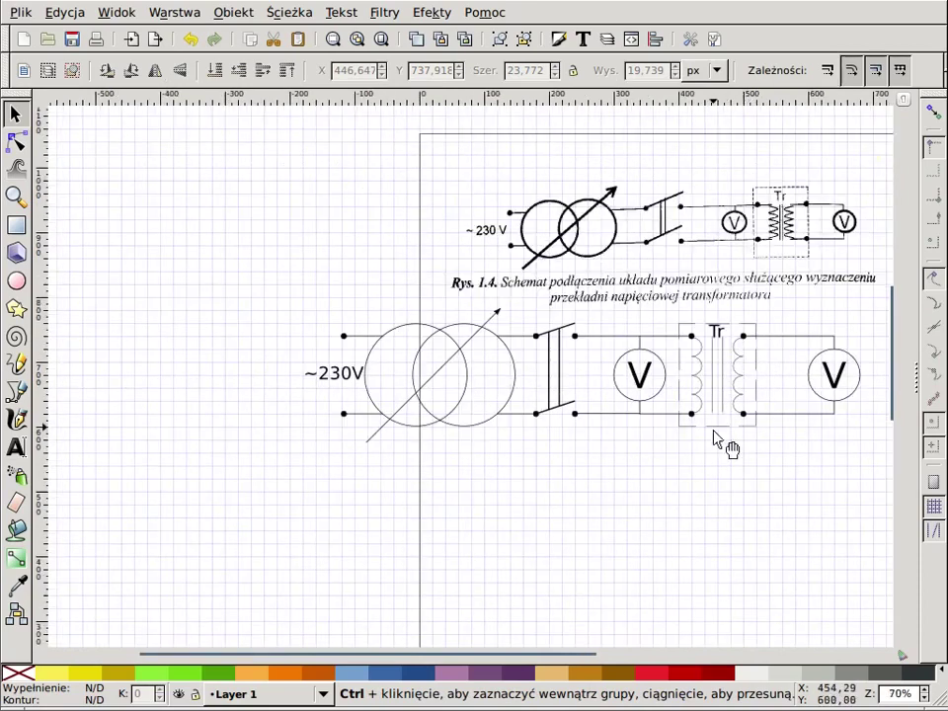
{"action": "scroll", "coordinate": [731, 466], "scroll_direction": "down", "scroll_amount": 1}
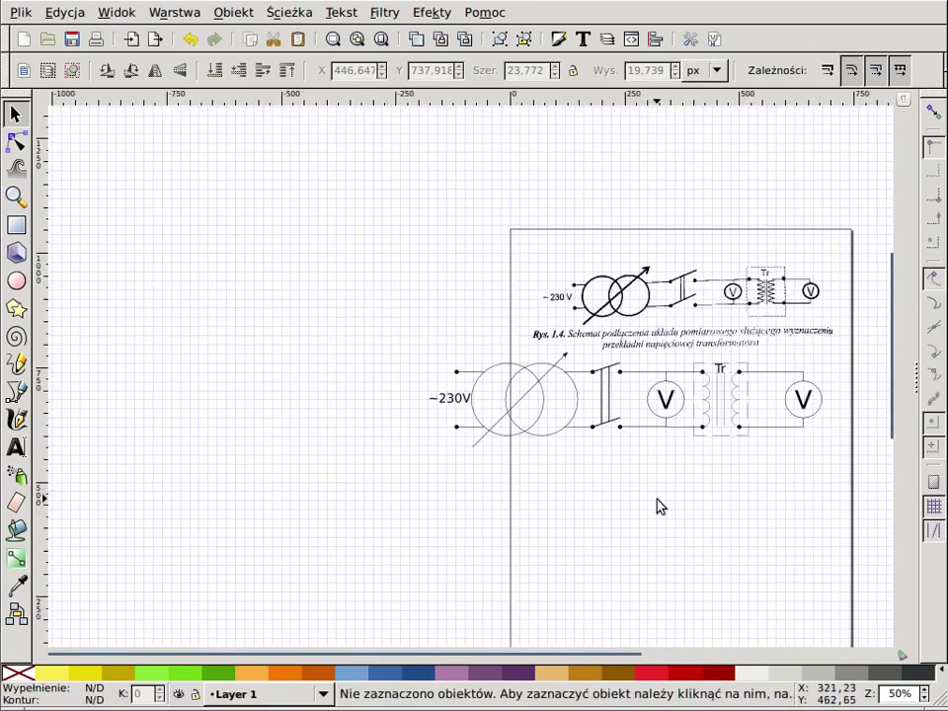
{"action": "left_click_drag", "start_coordinate": [383, 333], "coordinate": [817, 498]}
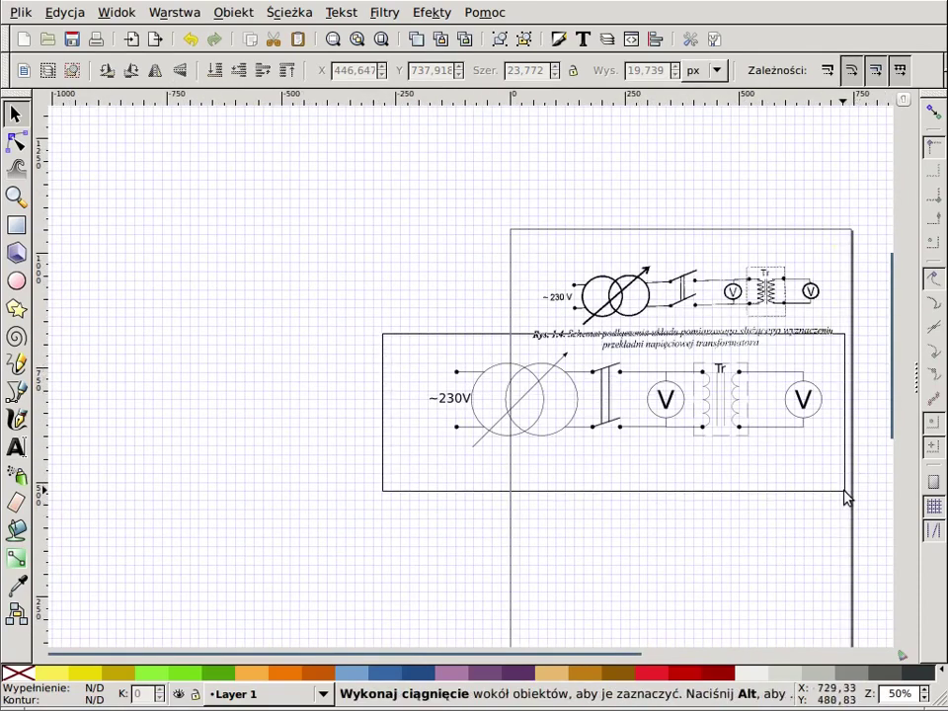
{"action": "key", "text": "ctrl+g"}
{"action": "mouse_move", "coordinate": [696, 431]}
{"action": "left_mouse_down"}
{"action": "mouse_move", "coordinate": [360, 384]}
{"action": "mouse_move", "coordinate": [387, 390]}
{"action": "left_mouse_up"}
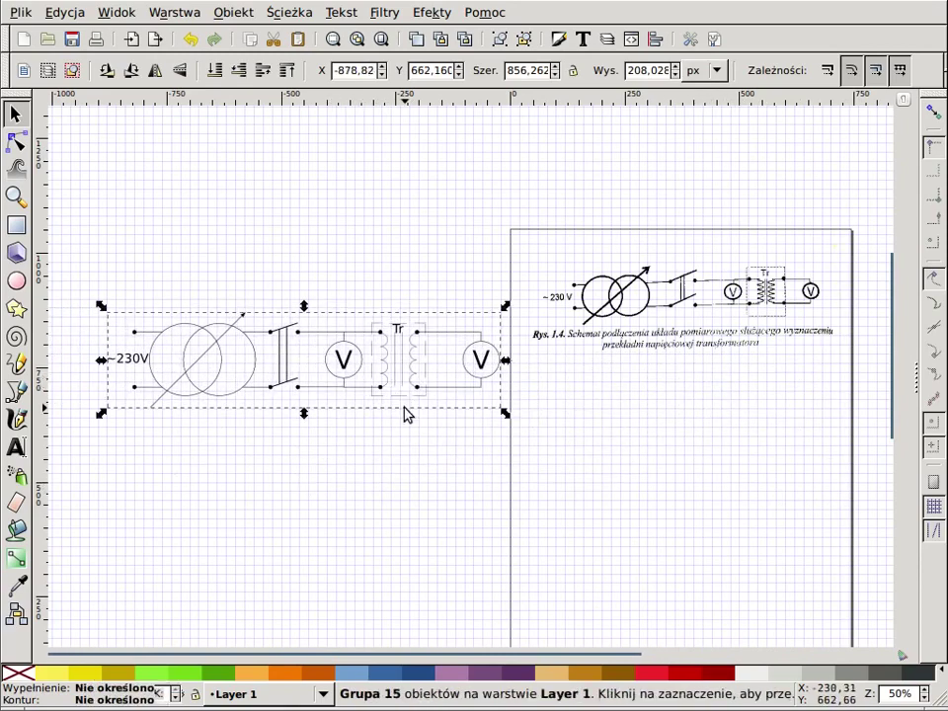
{"action": "left_click", "coordinate": [413, 408]}
{"action": "left_click_drag", "start_coordinate": [402, 402], "coordinate": [721, 454]}
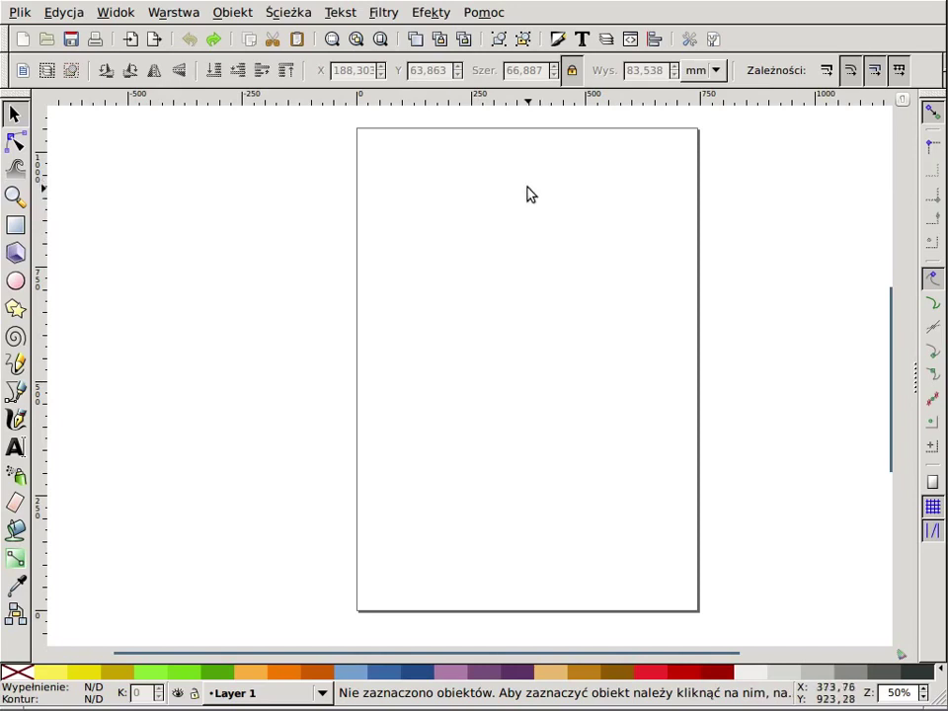
- Set the page to 100 wide by 150 tall in Document Properties
{"action": "left_click", "coordinate": [20, 13]}
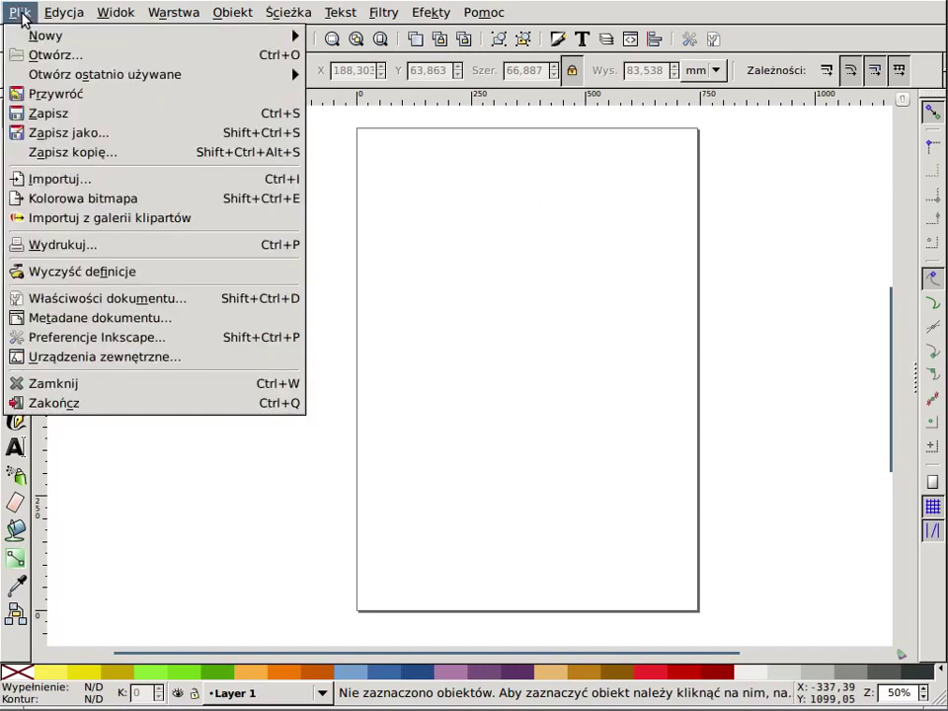
{"action": "left_click", "coordinate": [184, 301]}
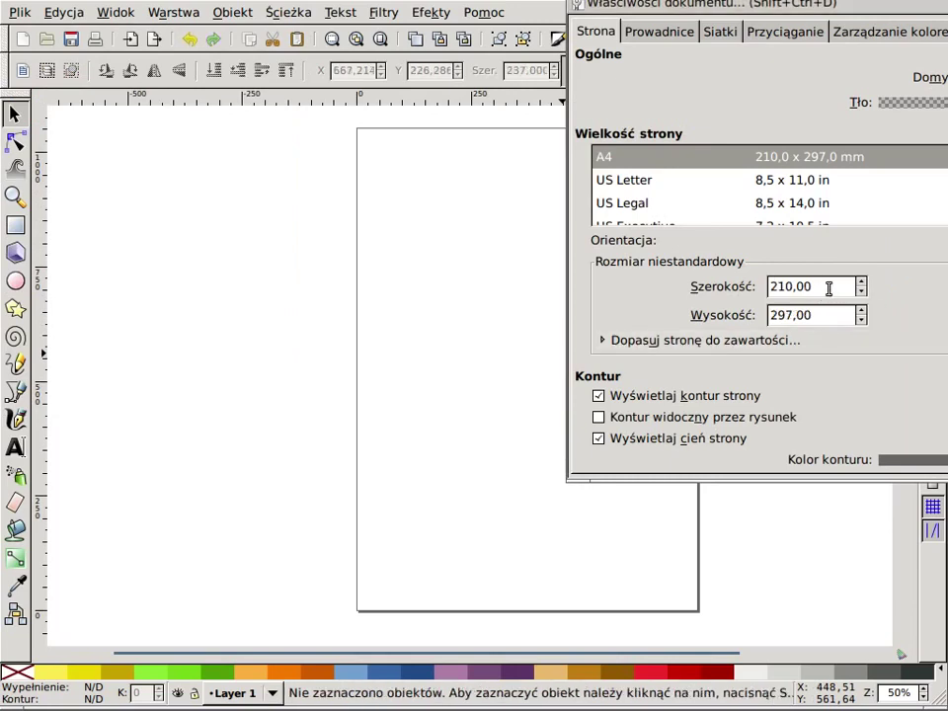
{"action": "left_click_drag", "start_coordinate": [839, 286], "coordinate": [755, 283]}
{"action": "type", "text": "1"}
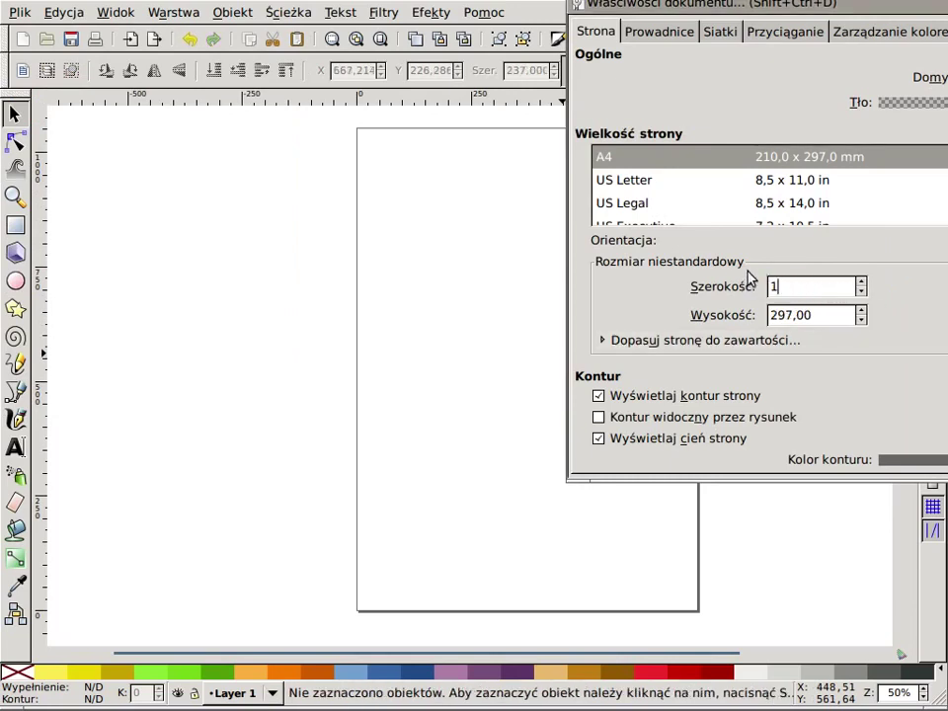
{"action": "type", "text": "0"}
{"action": "type", "text": "0"}
{"action": "key", "text": "Tab"}
{"action": "type", "text": "150"}
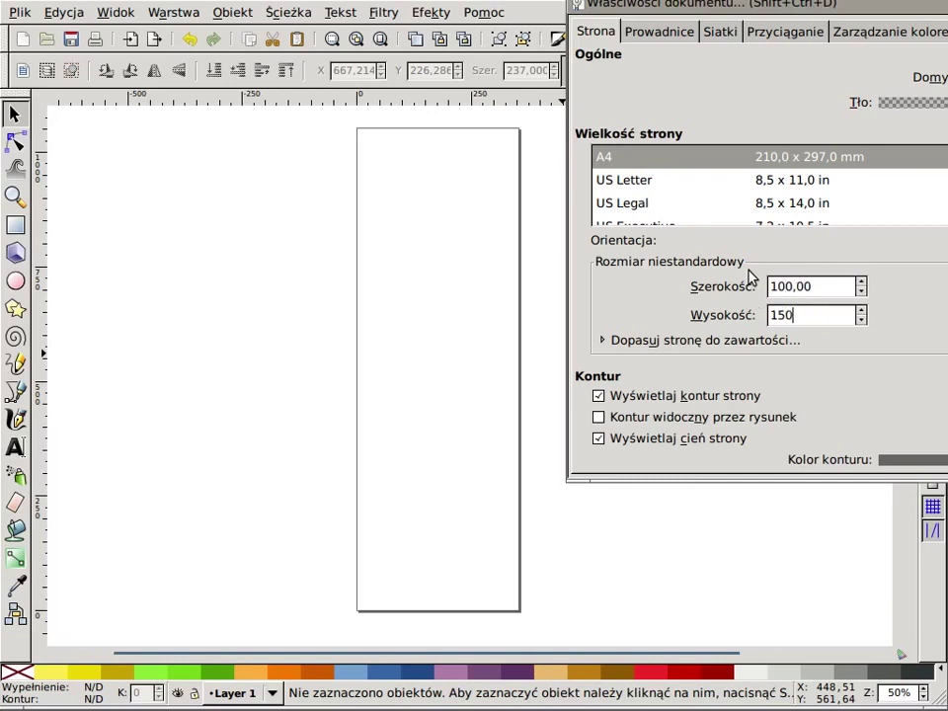
{"action": "key", "text": "Return"}
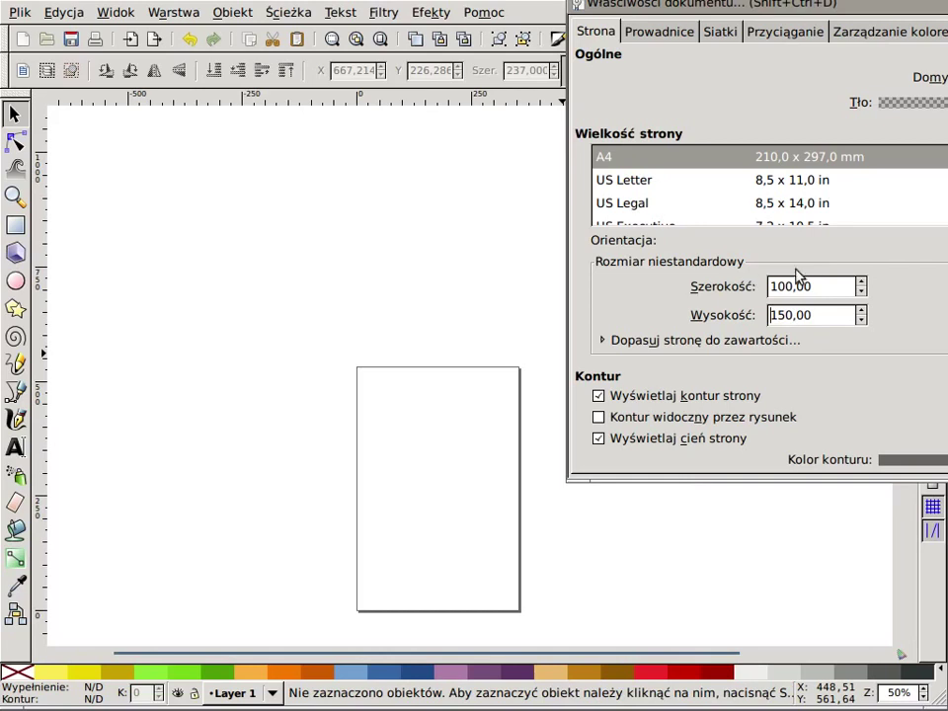
{"action": "key", "text": "ctrl+w"}
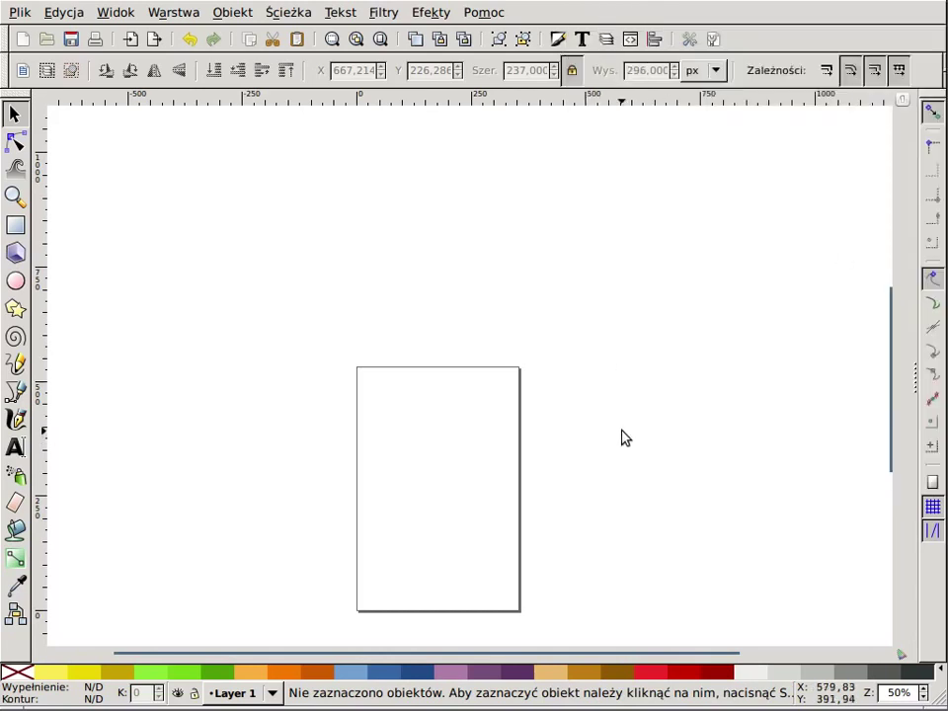
- Import the strazak_wdzianko.svg firefighter drawing into the document
{"action": "left_click_drag", "start_coordinate": [620, 438], "coordinate": [708, 353]}
{"action": "scroll", "coordinate": [710, 352], "scroll_direction": "up", "scroll_amount": 1}
{"action": "scroll", "coordinate": [705, 403], "scroll_direction": "up", "scroll_amount": 2, "text": "ctrl"}
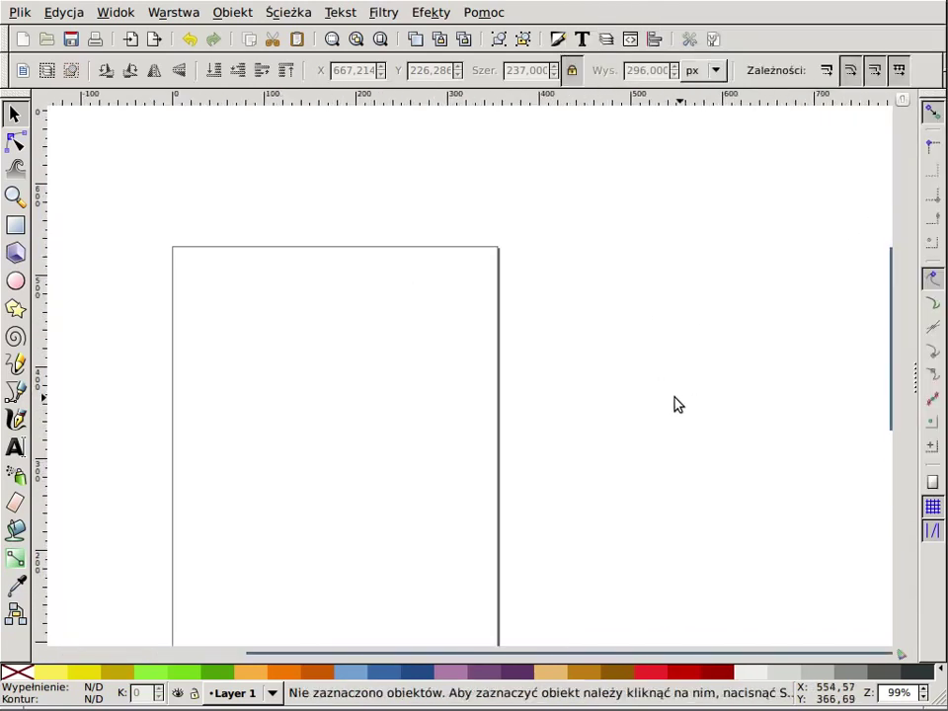
{"action": "mouse_move", "coordinate": [675, 401]}
{"action": "left_mouse_down"}
{"action": "mouse_move", "coordinate": [818, 269]}
{"action": "mouse_move", "coordinate": [819, 324]}
{"action": "left_mouse_up"}
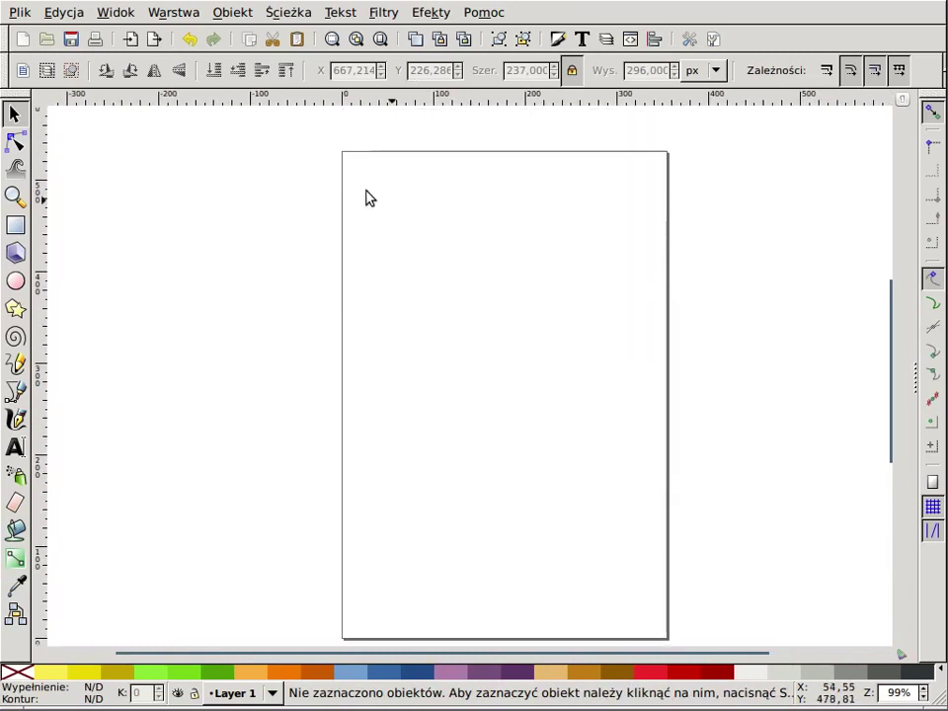
{"action": "left_click", "coordinate": [17, 12]}
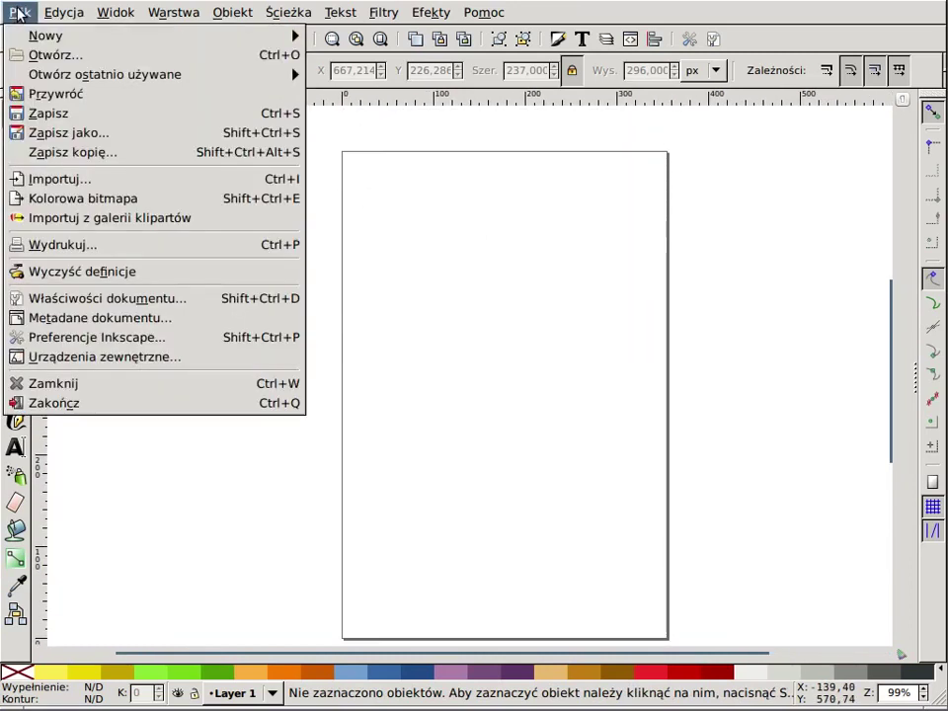
{"action": "left_click", "coordinate": [119, 188]}
{"action": "left_click", "coordinate": [296, 338]}
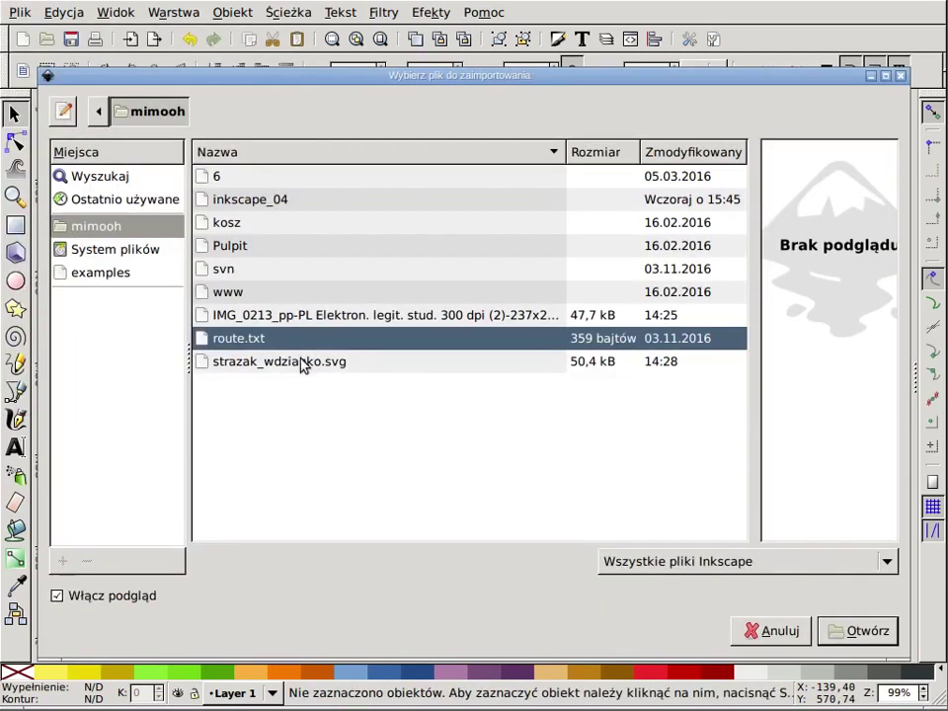
{"action": "left_click", "coordinate": [302, 361]}
{"action": "left_click", "coordinate": [849, 637]}
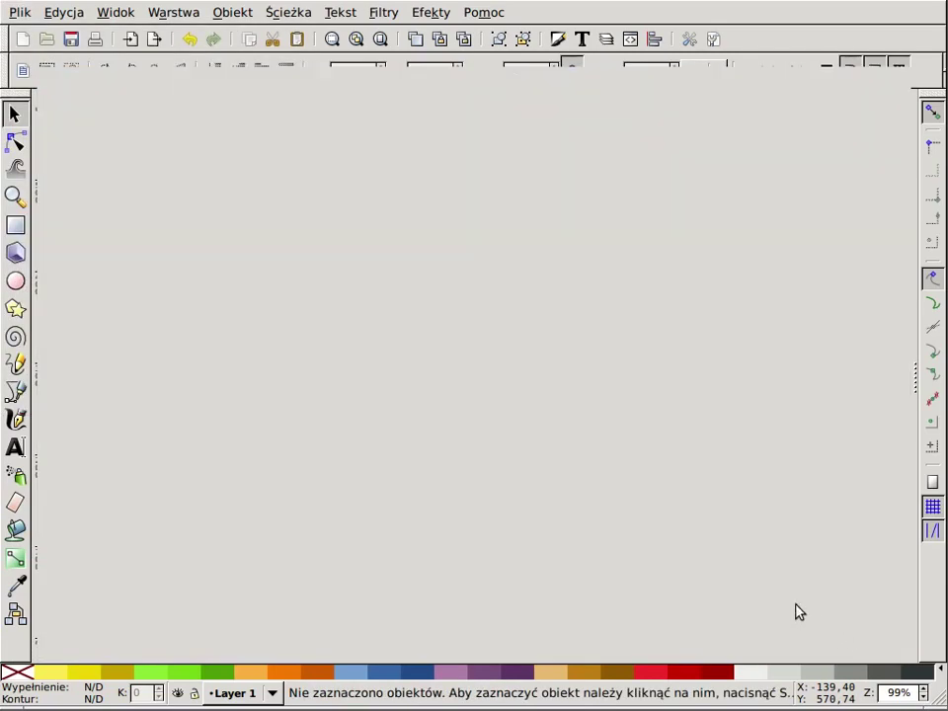
- Move the imported firefighter left toward the page
{"action": "scroll", "coordinate": [696, 494], "scroll_direction": "down", "scroll_amount": 1}
{"action": "scroll", "coordinate": [760, 524], "scroll_direction": "down", "scroll_amount": 3}
{"action": "scroll", "coordinate": [760, 523], "scroll_direction": "right", "scroll_amount": 4}
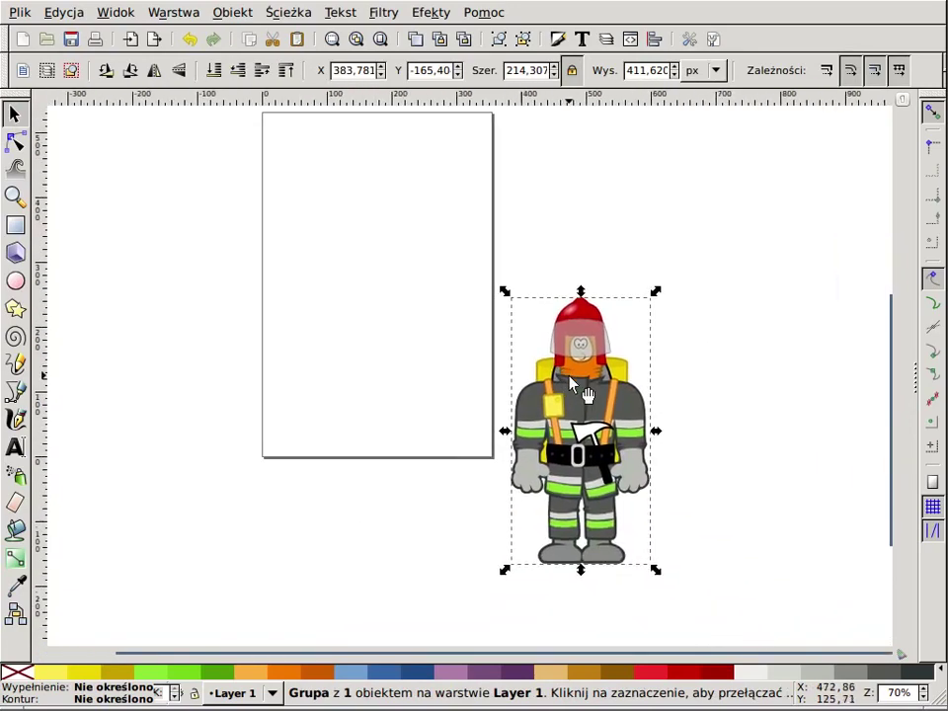
{"action": "scroll", "coordinate": [765, 477], "scroll_direction": "up", "scroll_amount": 1}
{"action": "scroll", "coordinate": [846, 500], "scroll_direction": "left", "scroll_amount": 3}
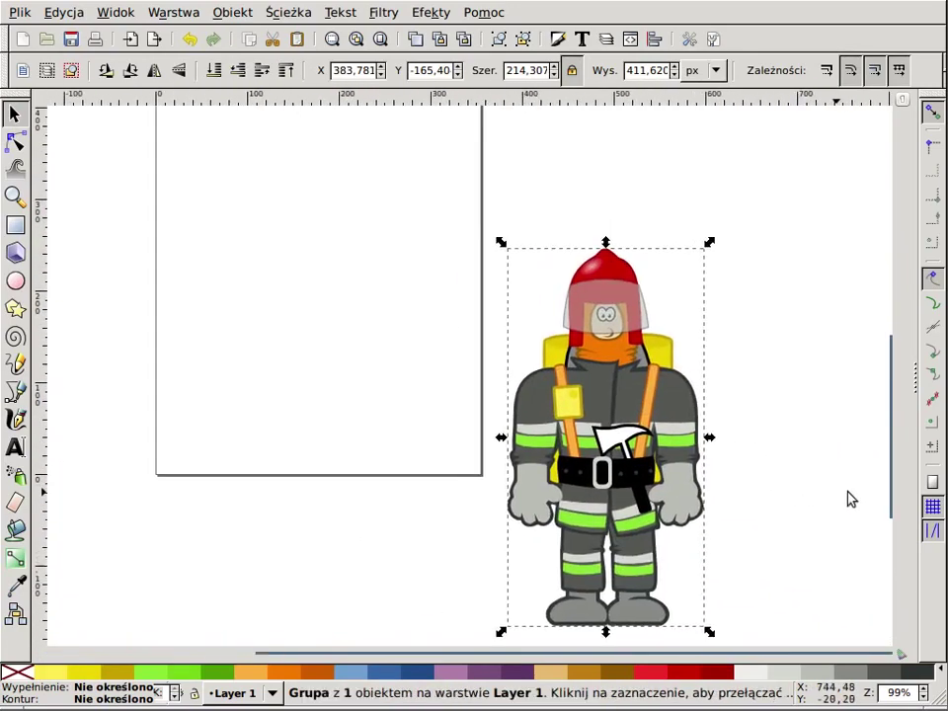
{"action": "scroll", "coordinate": [846, 499], "scroll_direction": "left", "scroll_amount": 2}
{"action": "left_click_drag", "start_coordinate": [740, 486], "coordinate": [494, 311]}
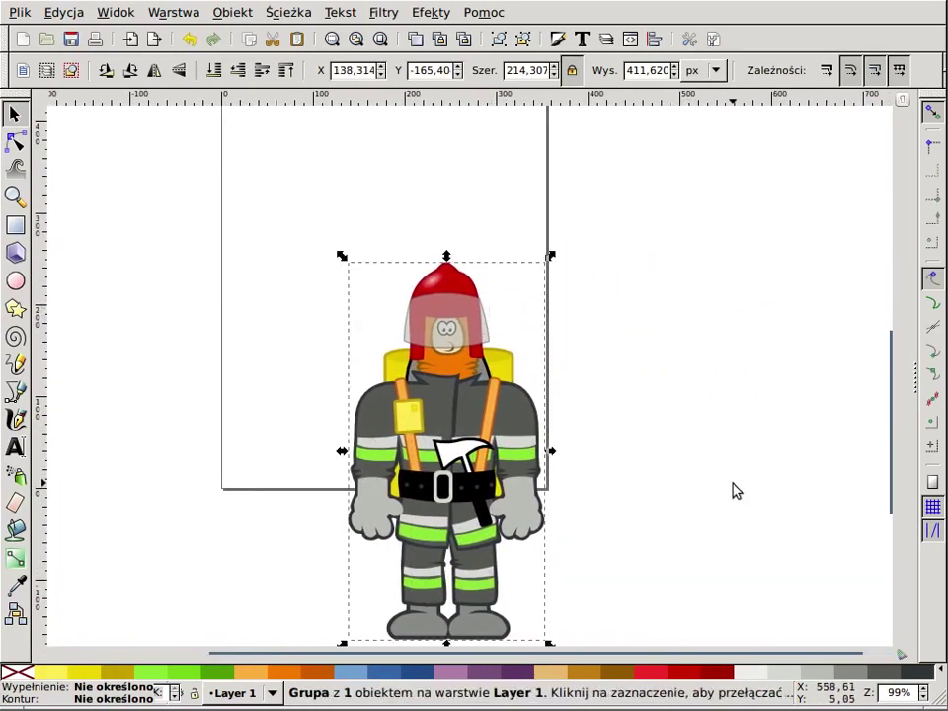
- Drag the firefighter group fully inside the page, to X 49.742, Y 60.310
{"action": "scroll", "coordinate": [755, 440], "scroll_direction": "down", "scroll_amount": 3}
{"action": "scroll", "coordinate": [755, 439], "scroll_direction": "left", "scroll_amount": 1}
{"action": "scroll", "coordinate": [783, 455], "scroll_direction": "up", "scroll_amount": 3}
{"action": "scroll", "coordinate": [791, 514], "scroll_direction": "down", "scroll_amount": 1}
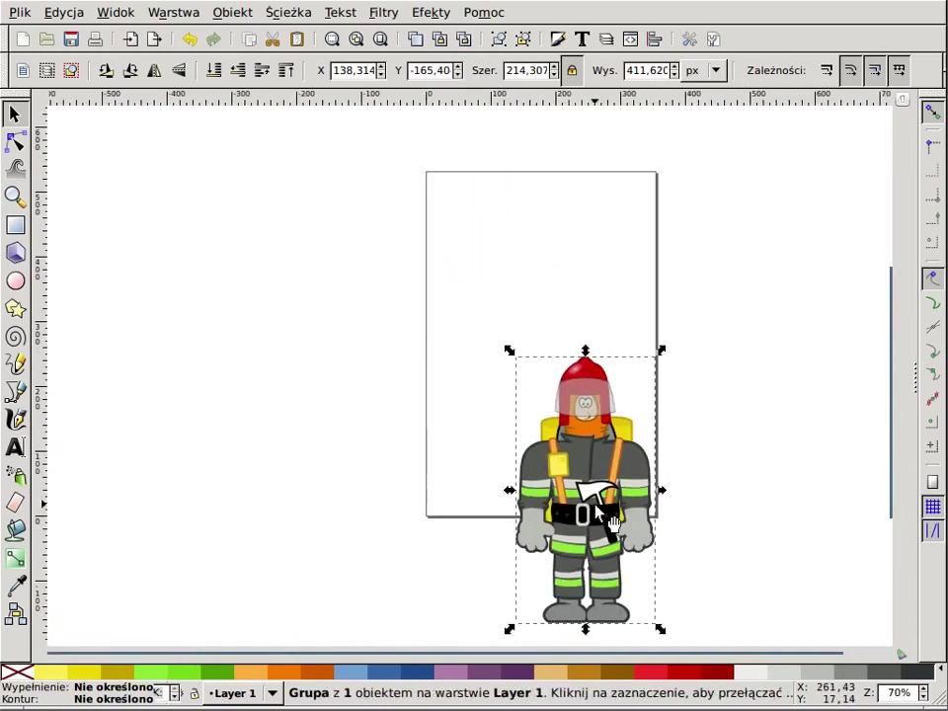
{"action": "left_click_drag", "start_coordinate": [595, 503], "coordinate": [538, 357]}
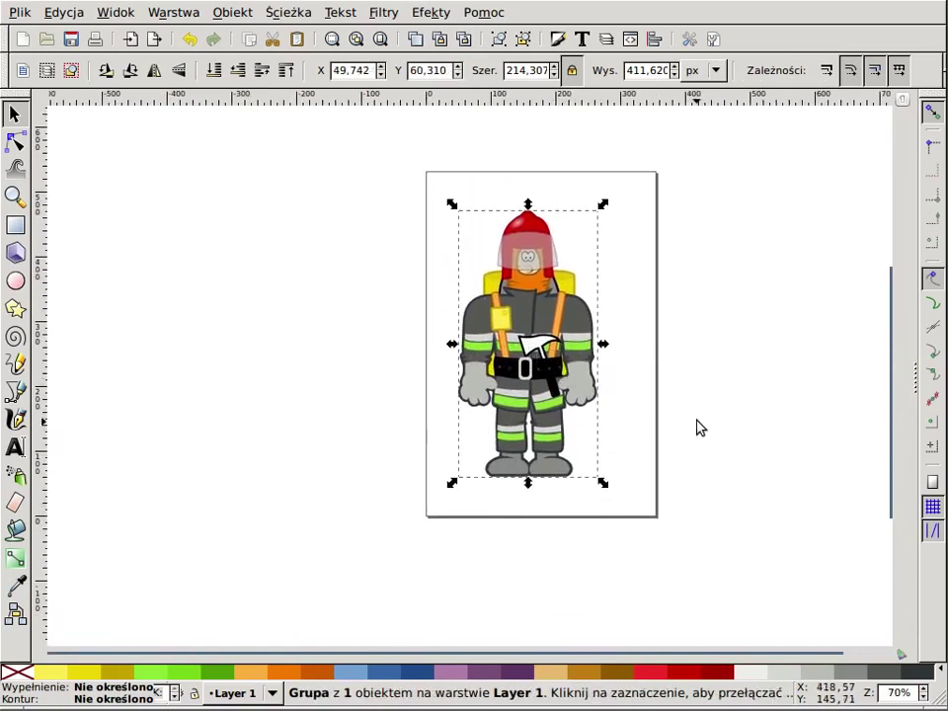
{"action": "left_click", "coordinate": [706, 367]}
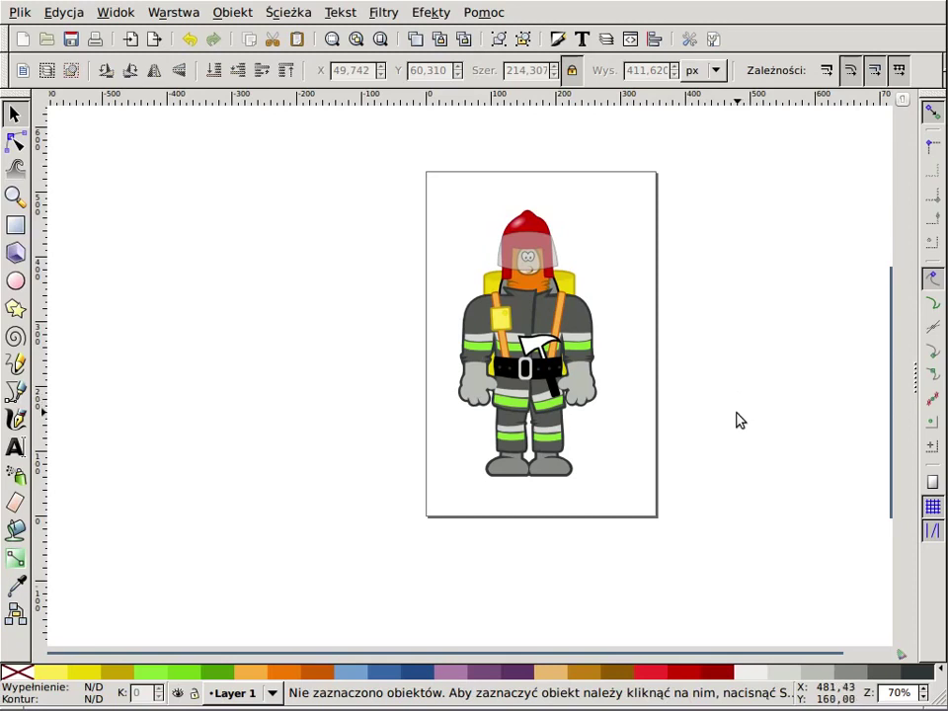
- Draw a green rectangle with no outline beside the page
{"action": "key", "text": "r"}
{"action": "left_click_drag", "start_coordinate": [688, 267], "coordinate": [817, 396]}
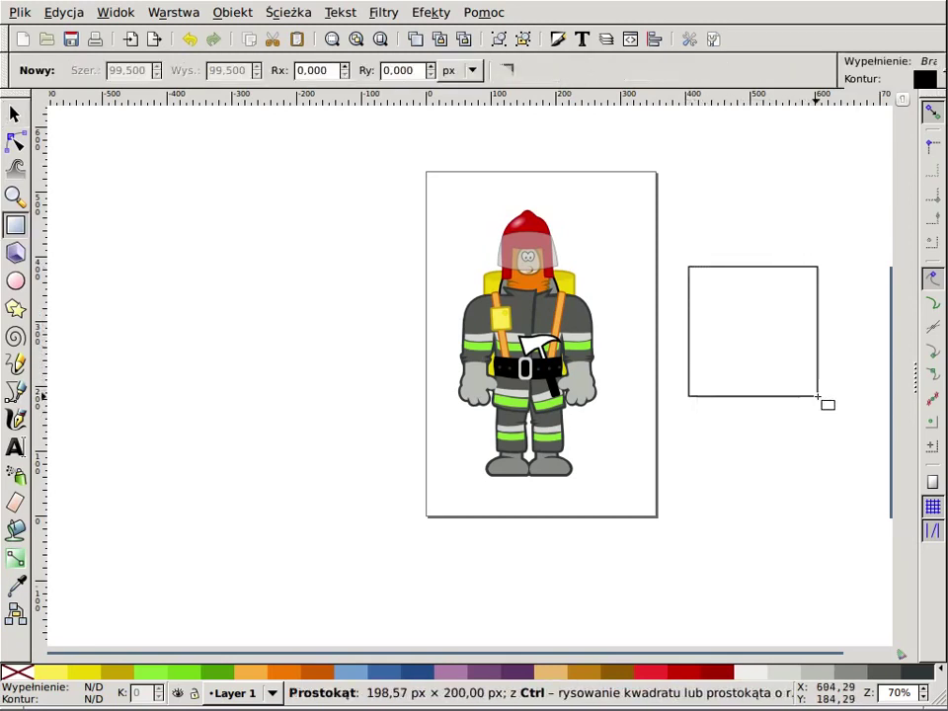
{"action": "left_click", "coordinate": [223, 672]}
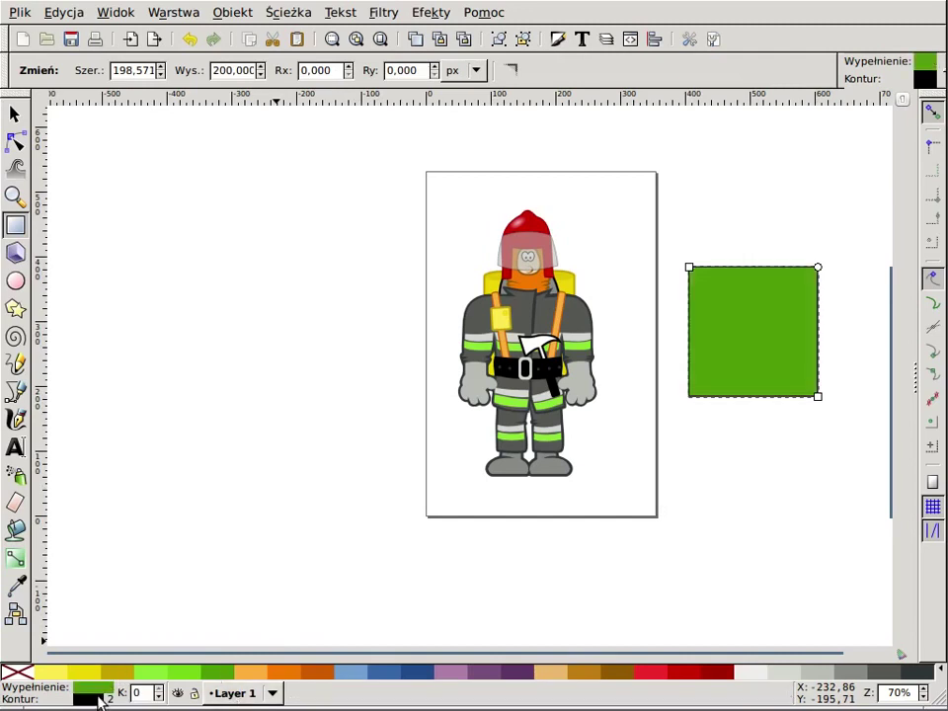
{"action": "middle_click", "coordinate": [103, 699]}
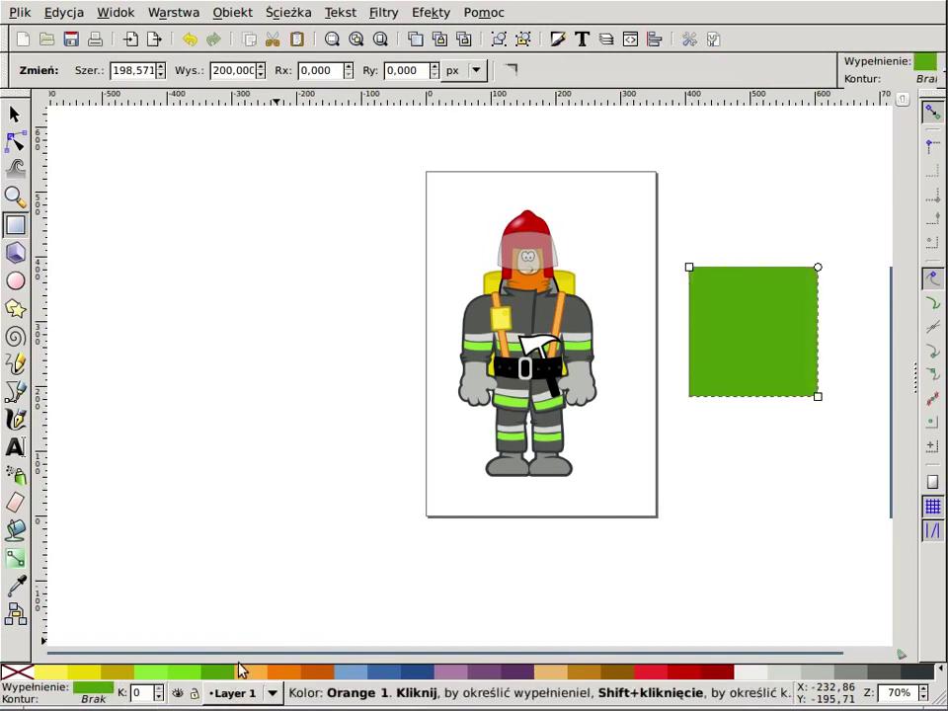
{"action": "key", "text": "Escape"}
{"action": "key", "text": "s"}
{"action": "left_click", "coordinate": [743, 351]}
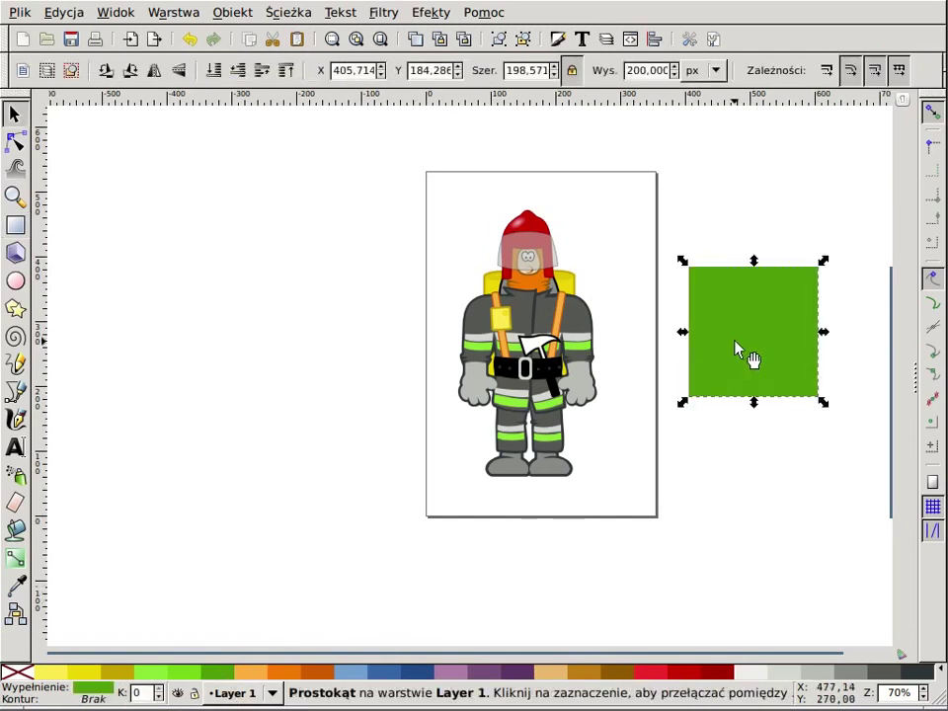
- Resize the green rectangle to 35 × 45 mm using millimetre units
{"action": "left_click", "coordinate": [715, 71]}
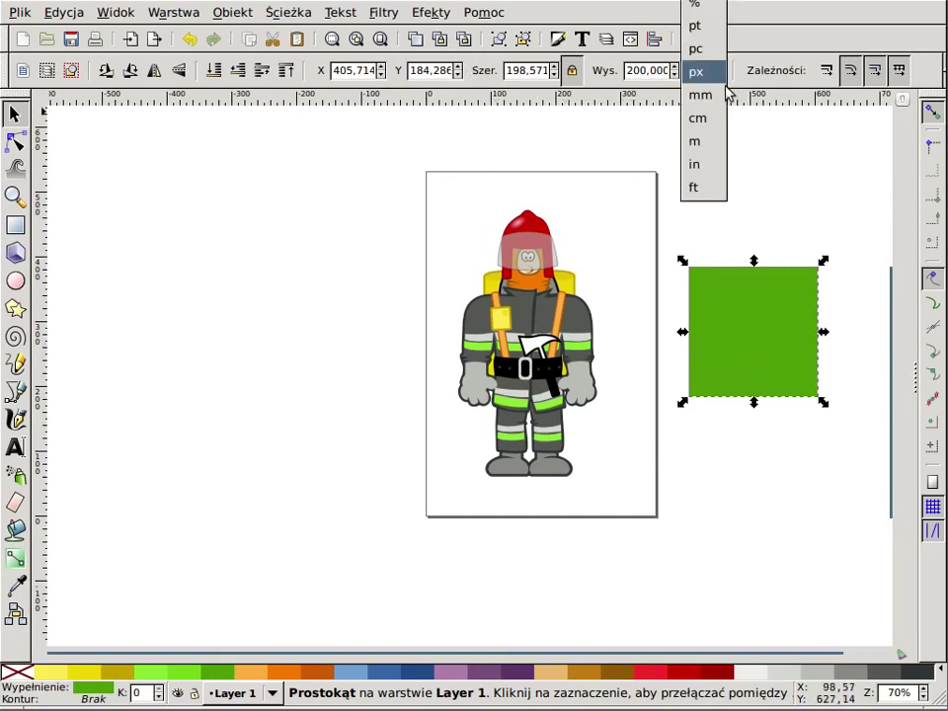
{"action": "left_click", "coordinate": [714, 96]}
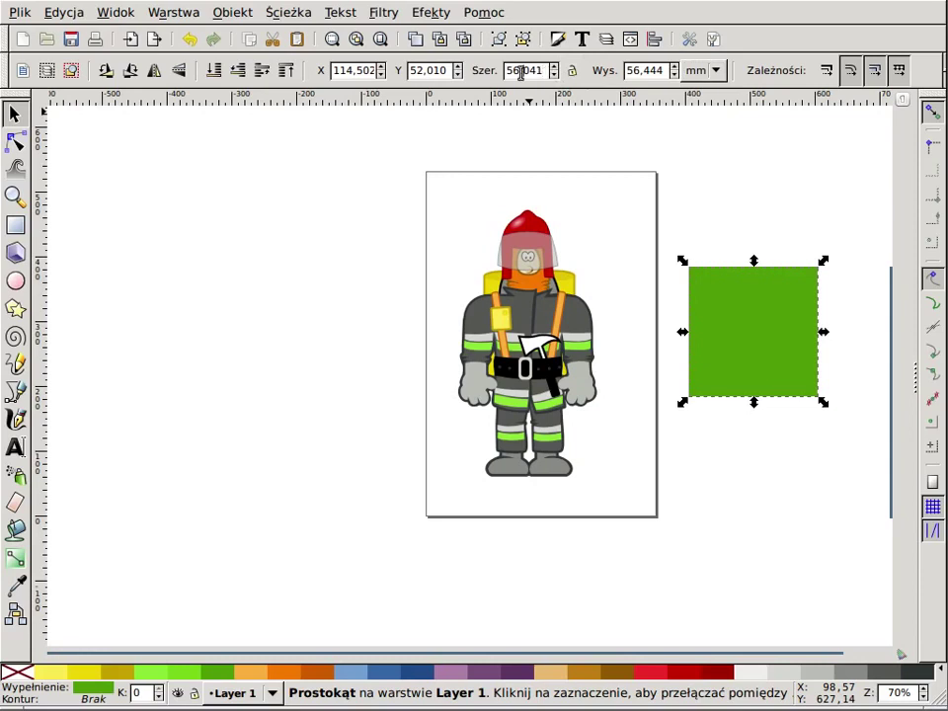
{"action": "type", "text": "35"}
{"action": "key", "text": "Tab"}
{"action": "type", "text": "45"}
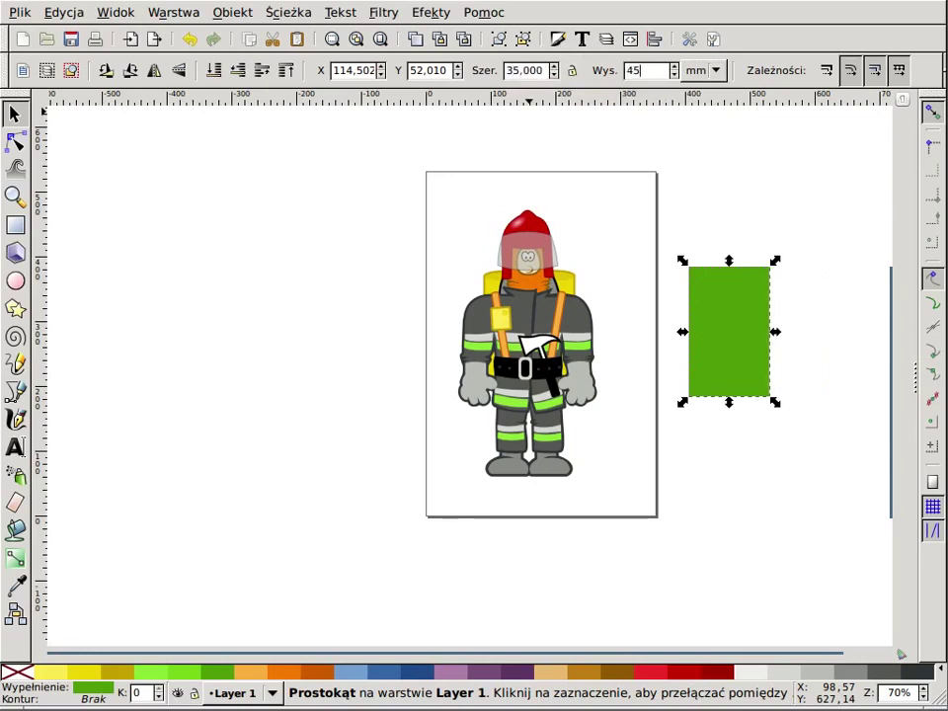
{"action": "key", "text": "Return"}
{"action": "left_click", "coordinate": [656, 206]}
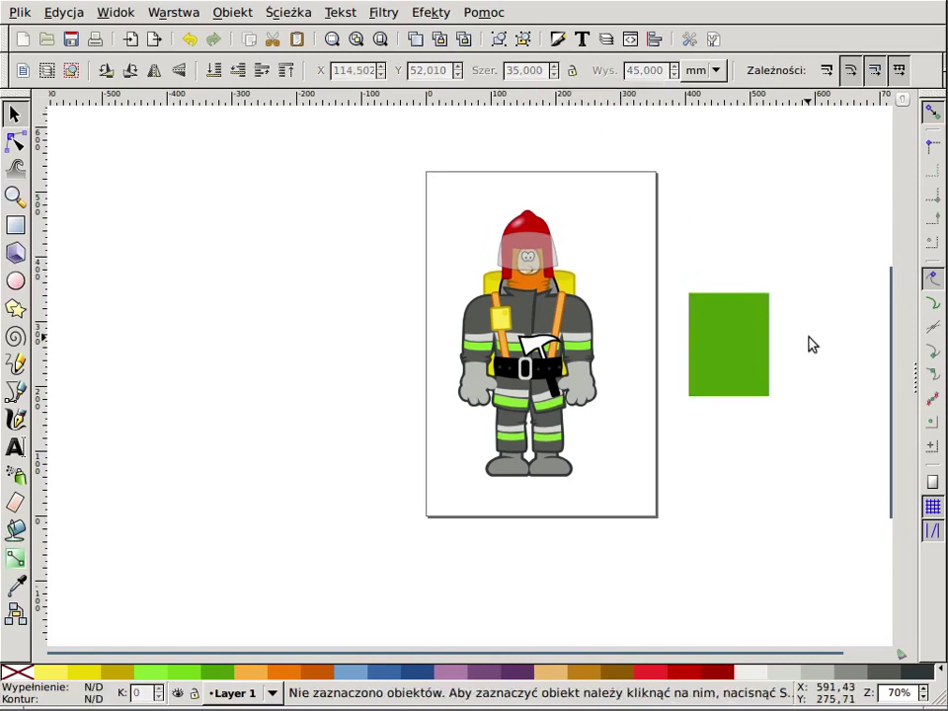
{"action": "key", "text": "r"}
{"action": "key", "text": "s"}
{"action": "left_click", "coordinate": [774, 373]}
- Set the green rectangle to 70% opacity and place it over the firefighter's head
{"action": "mouse_move", "coordinate": [774, 375]}
{"action": "left_mouse_down"}
{"action": "mouse_move", "coordinate": [729, 387]}
{"action": "mouse_move", "coordinate": [554, 334]}
{"action": "mouse_move", "coordinate": [643, 325]}
{"action": "left_mouse_up"}
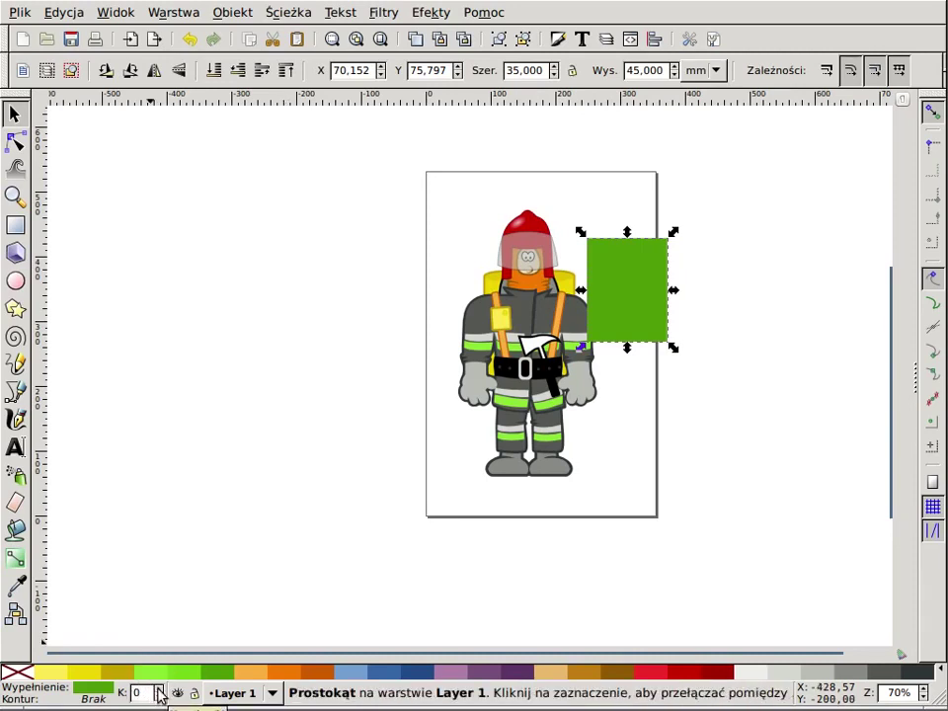
{"action": "left_click", "coordinate": [158, 697]}
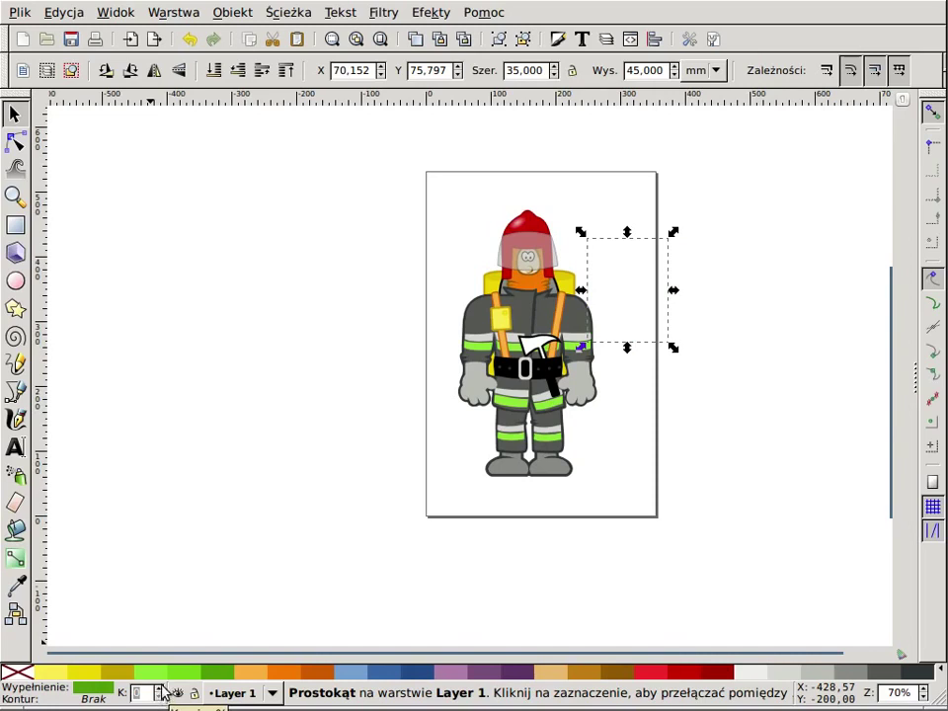
{"action": "left_click", "coordinate": [159, 688]}
{"action": "left_click", "coordinate": [160, 688]}
{"action": "type", "text": "50"}
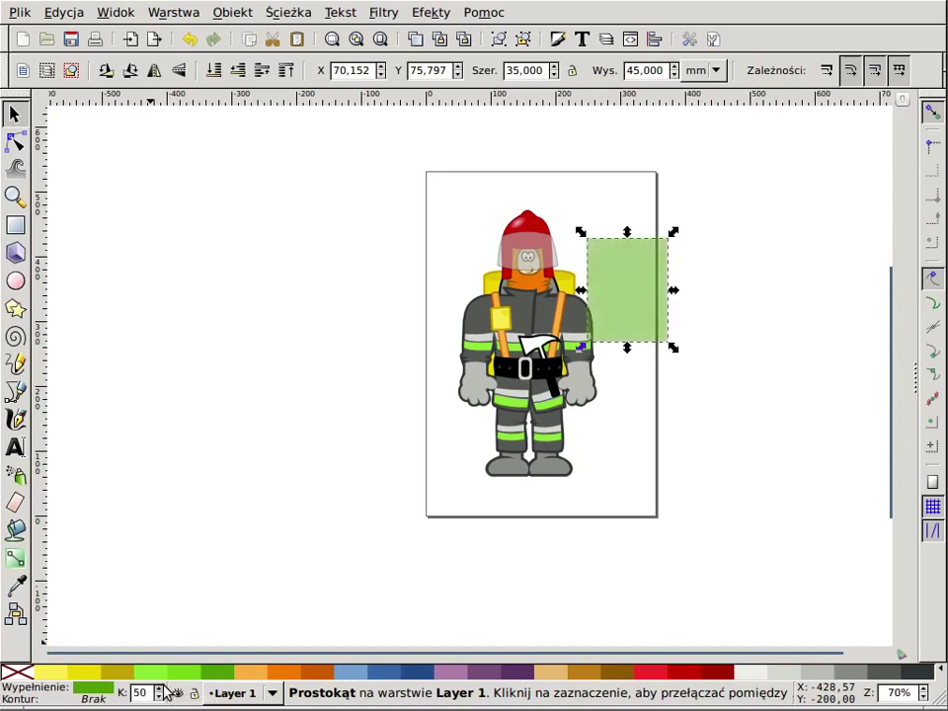
{"action": "left_click", "coordinate": [159, 688]}
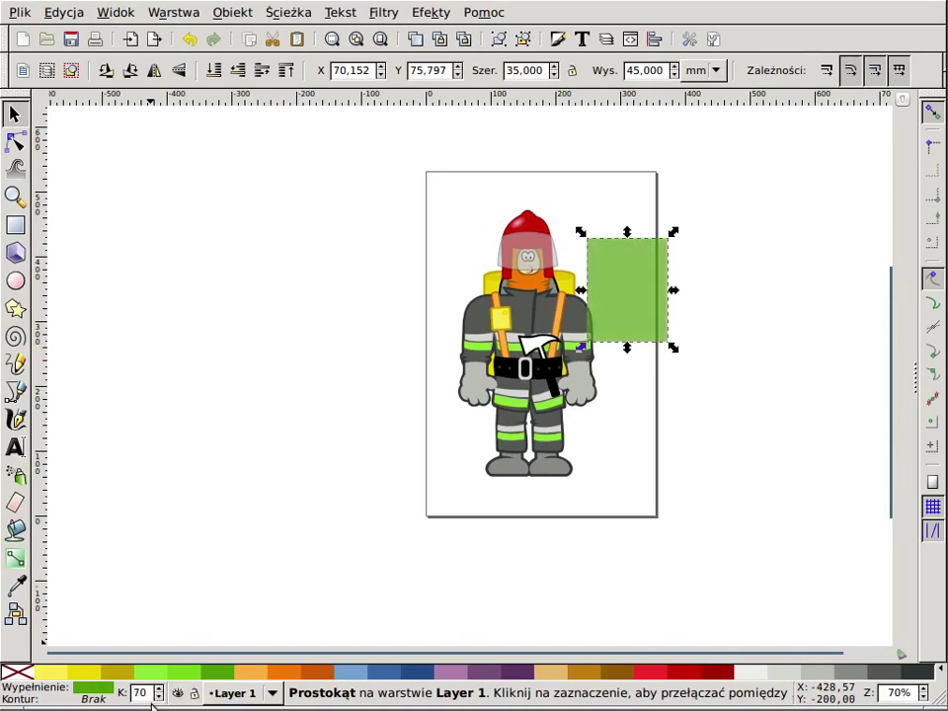
{"action": "left_click_drag", "start_coordinate": [657, 281], "coordinate": [513, 278]}
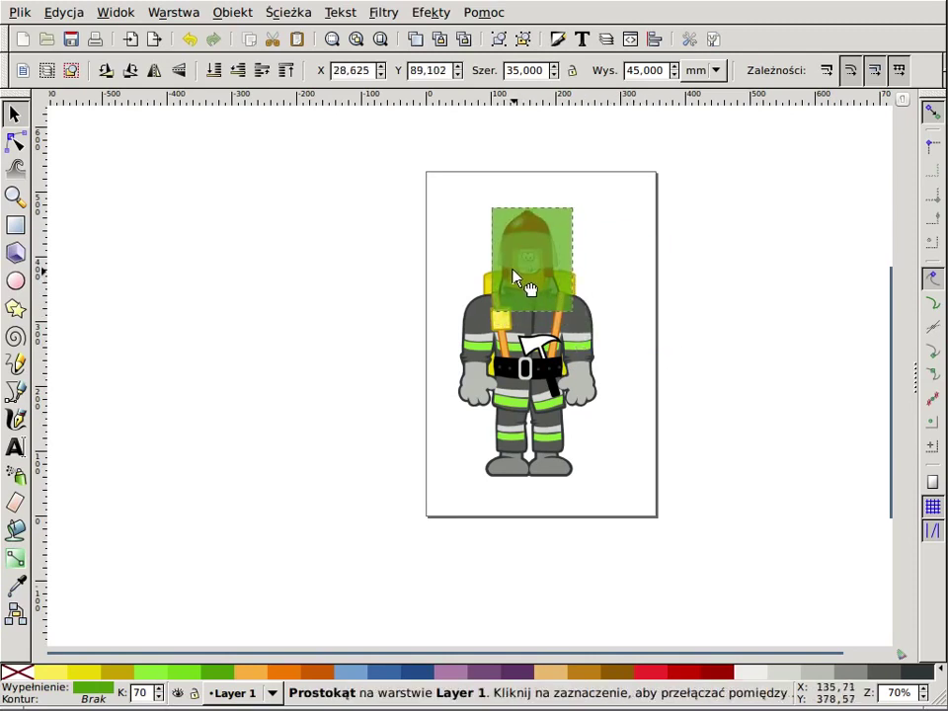
{"action": "left_click_drag", "start_coordinate": [512, 278], "coordinate": [528, 302]}
- Rescale the firefighter to 45.788 × 87.946 mm beneath the rectangle, then select both
{"action": "left_click", "coordinate": [567, 469]}
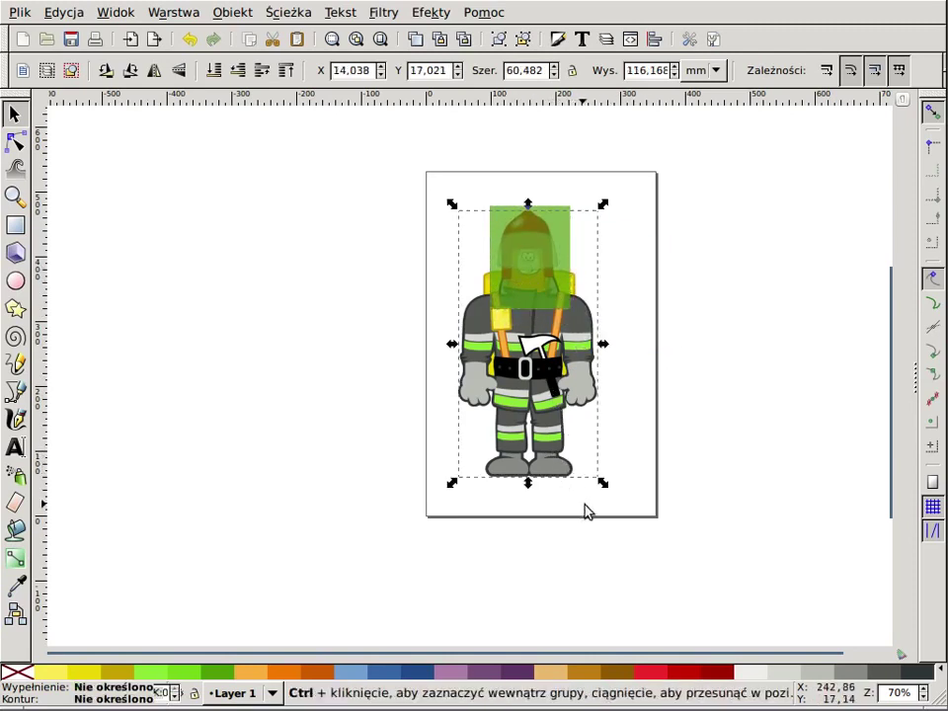
{"action": "mouse_move", "coordinate": [602, 484]}
{"action": "left_mouse_down"}
{"action": "mouse_move", "coordinate": [583, 443]}
{"action": "mouse_move", "coordinate": [529, 384]}
{"action": "left_mouse_up"}
{"action": "left_click", "coordinate": [618, 309]}
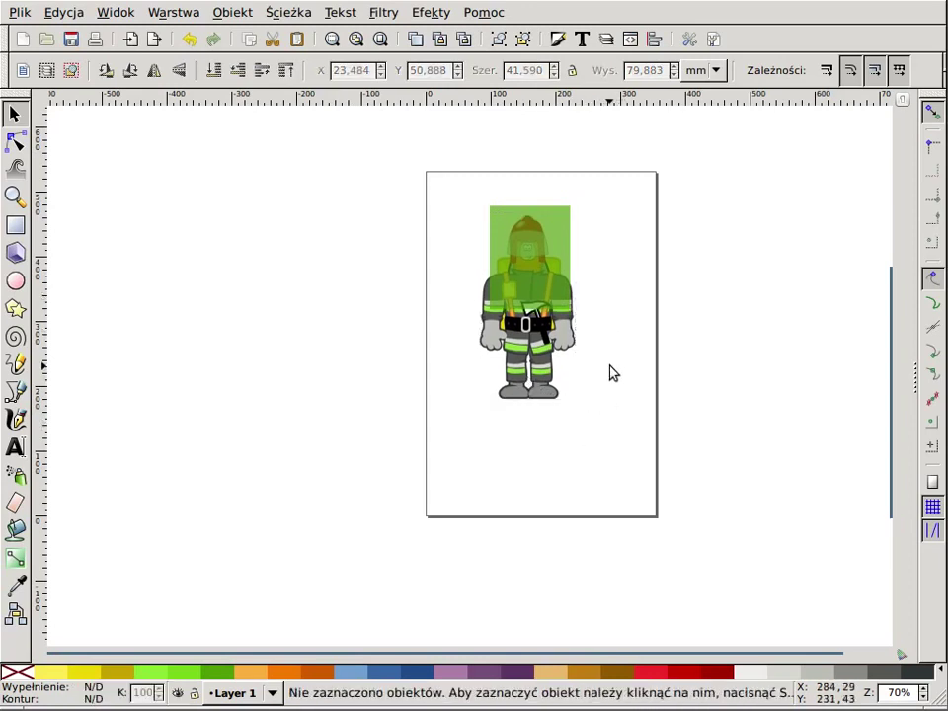
{"action": "scroll", "coordinate": [596, 333], "scroll_direction": "up", "scroll_amount": 2, "text": "ctrl"}
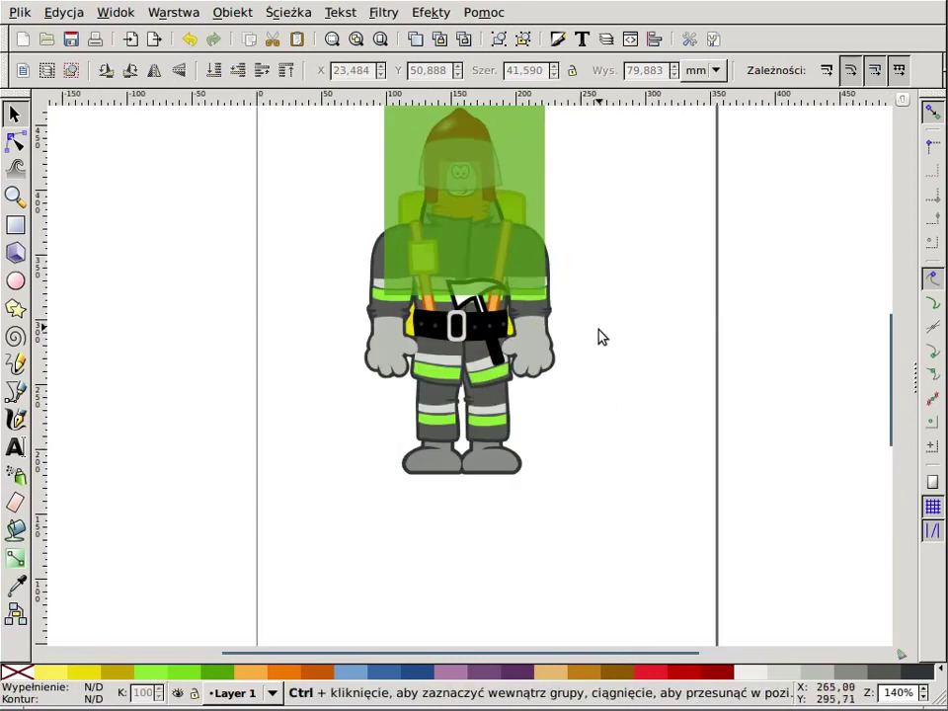
{"action": "left_click_drag", "start_coordinate": [597, 339], "coordinate": [598, 380]}
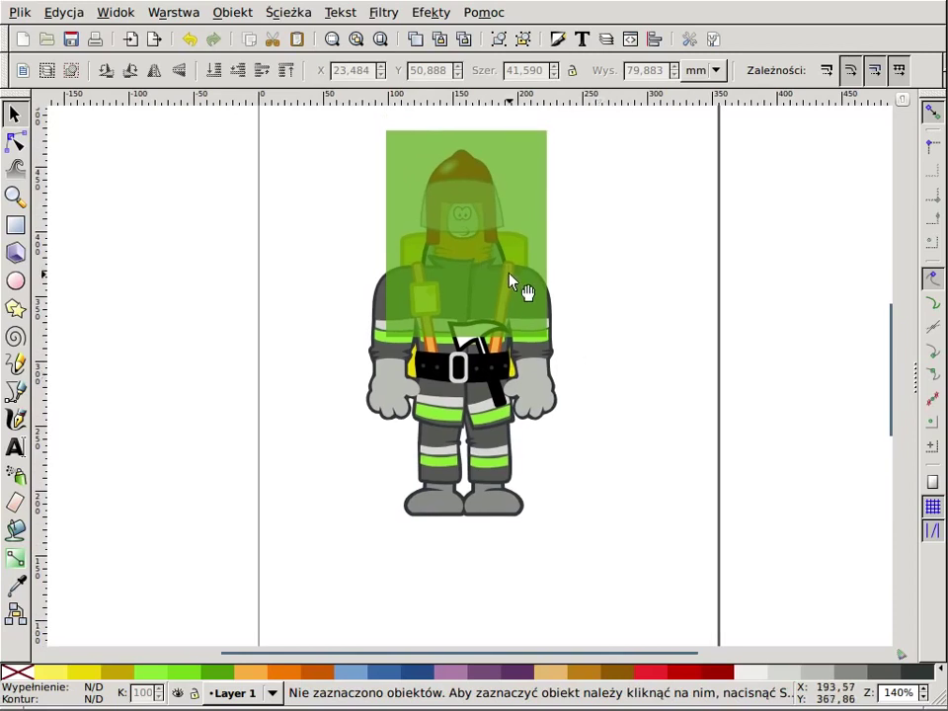
{"action": "left_click", "coordinate": [522, 514]}
{"action": "left_click_drag", "start_coordinate": [557, 520], "coordinate": [579, 540]}
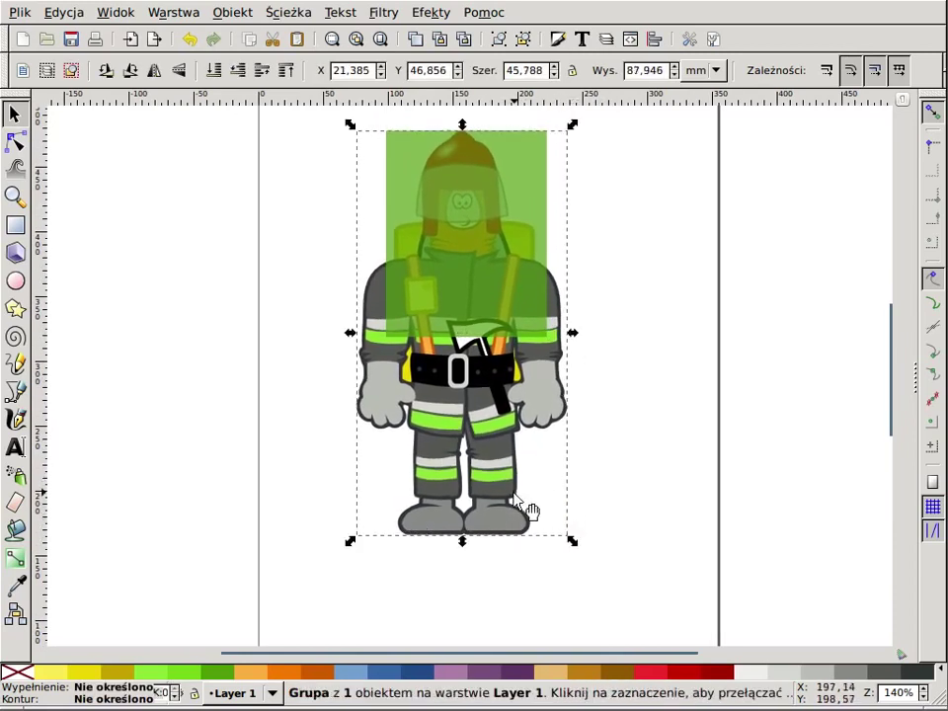
{"action": "left_click_drag", "start_coordinate": [487, 449], "coordinate": [503, 459]}
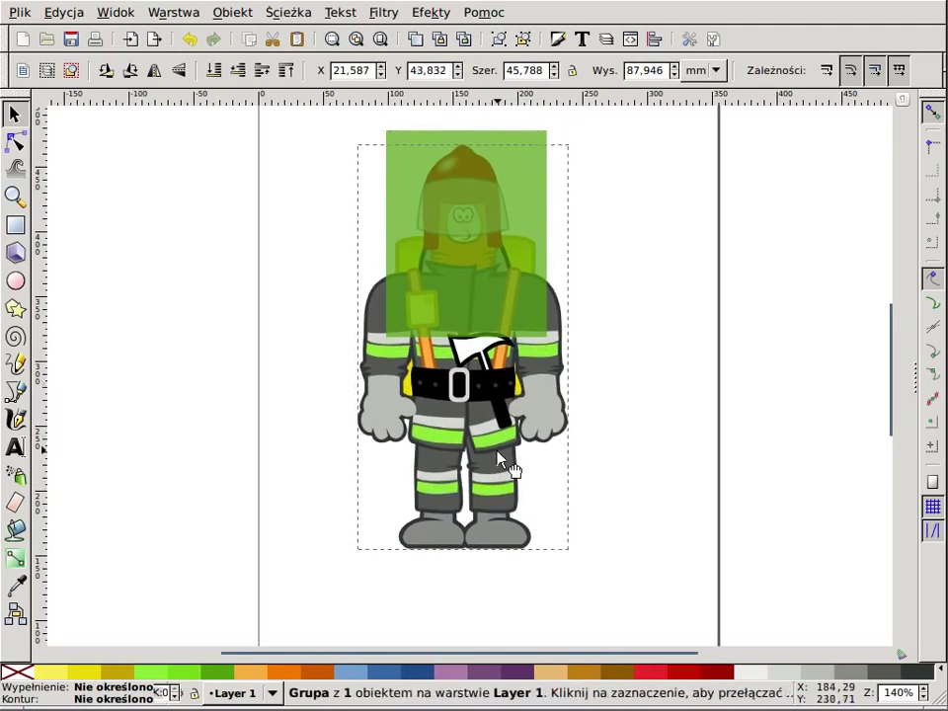
{"action": "left_click", "coordinate": [583, 493]}
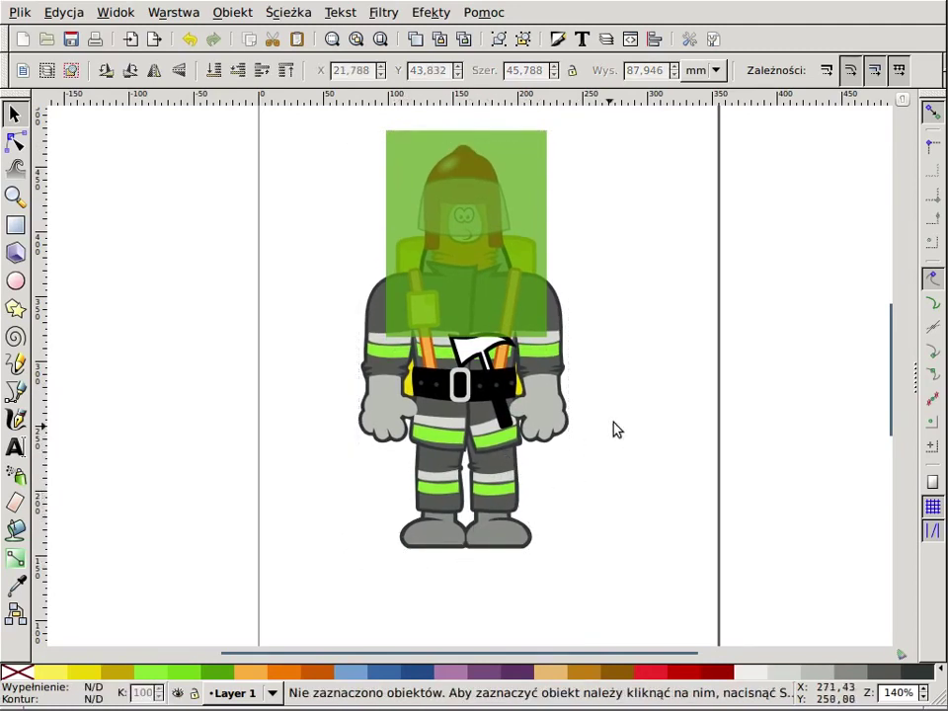
{"action": "left_click", "coordinate": [427, 291]}
{"action": "left_click", "coordinate": [422, 449], "text": "shift"}
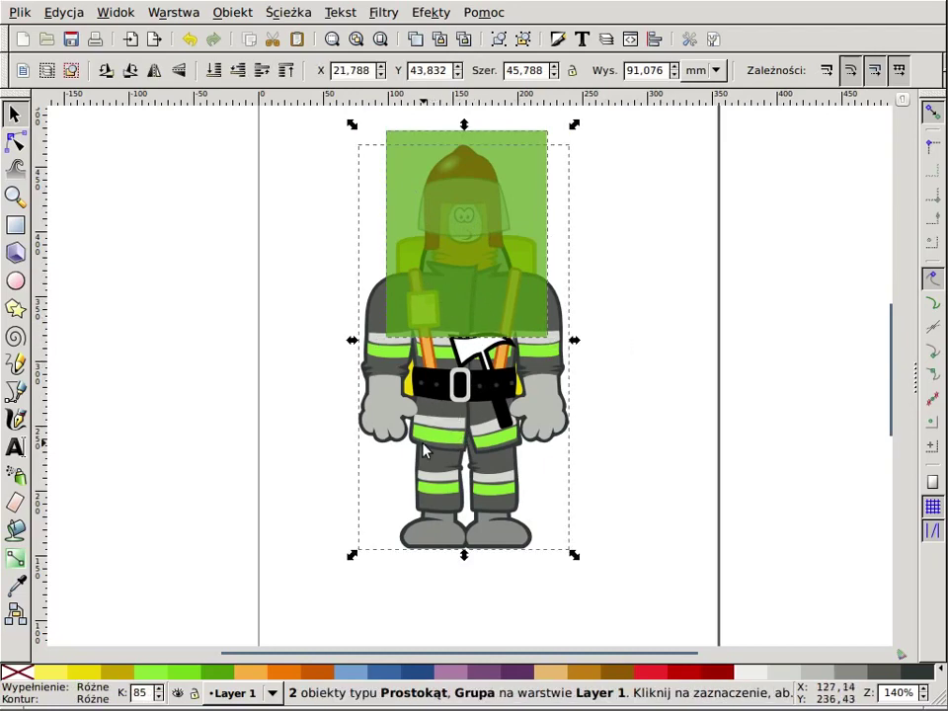
{"action": "left_click", "coordinate": [233, 13]}
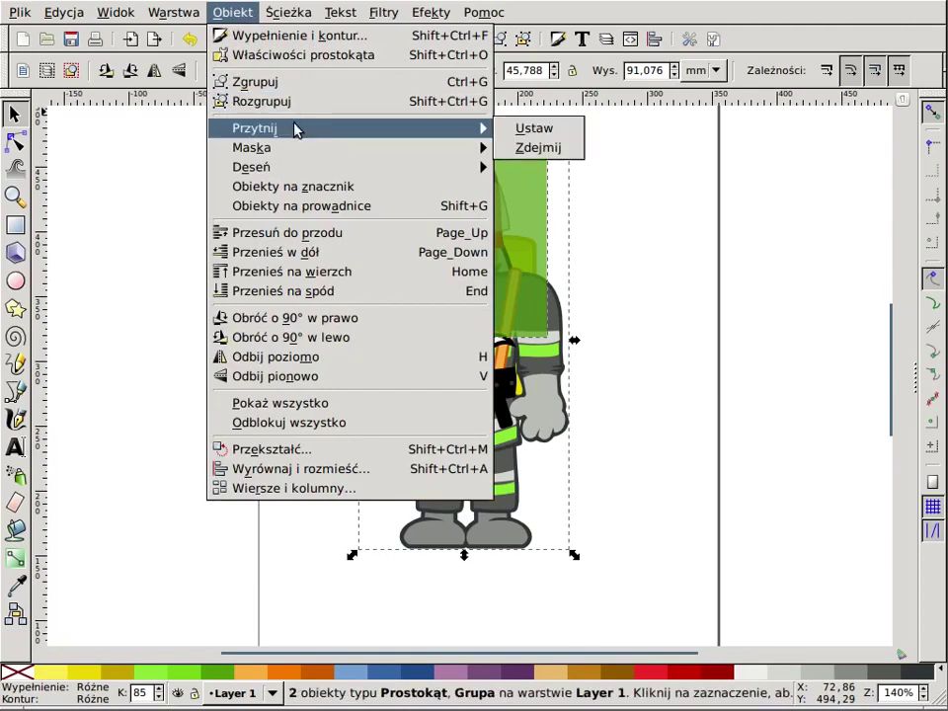
{"action": "mouse_move", "coordinate": [255, 129]}
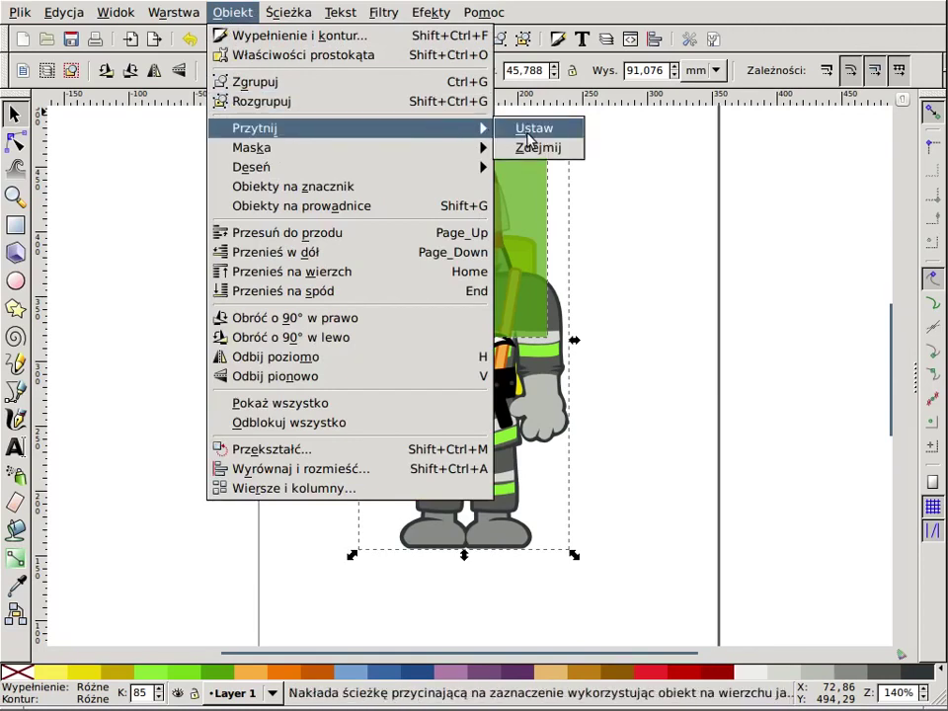
{"action": "left_click", "coordinate": [531, 129]}
{"action": "left_click", "coordinate": [644, 322]}
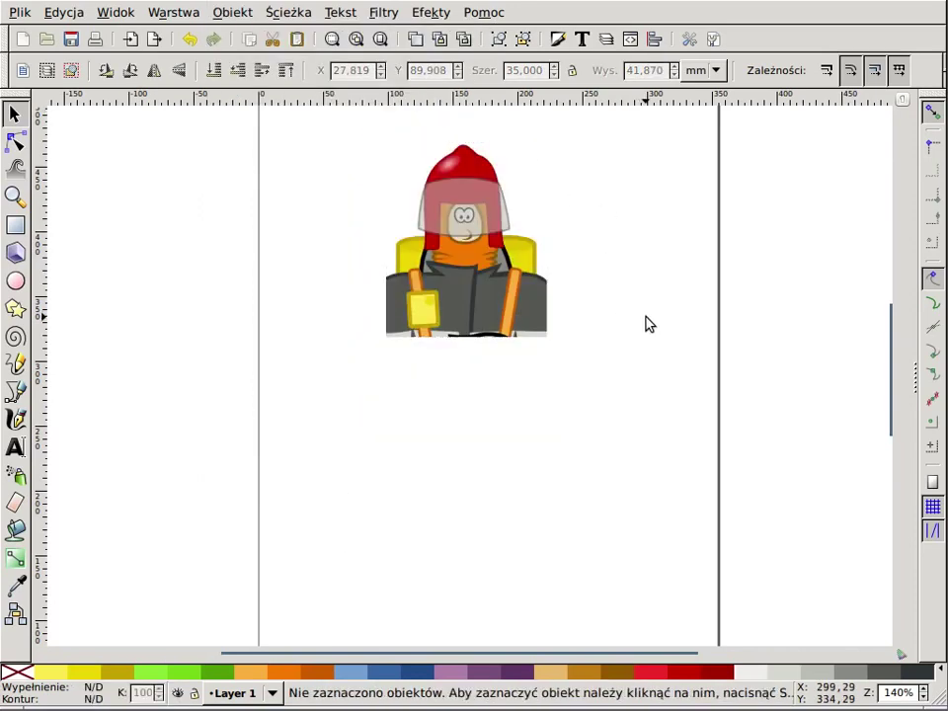
{"action": "left_click", "coordinate": [544, 306]}
{"action": "left_click_drag", "start_coordinate": [481, 302], "coordinate": [421, 320]}
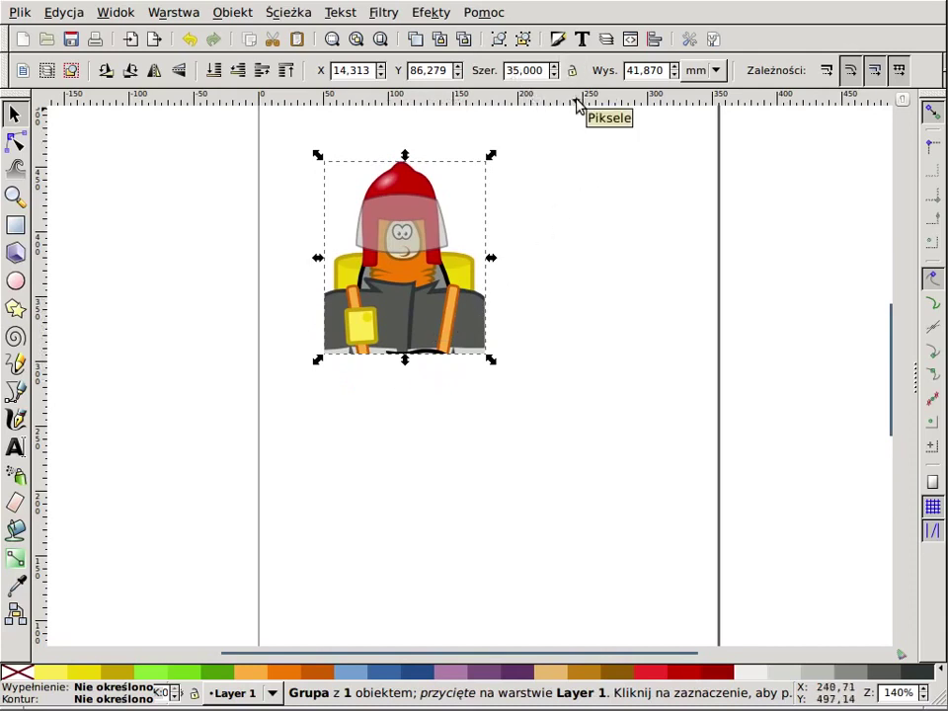
{"action": "left_click", "coordinate": [592, 232]}
{"action": "left_click", "coordinate": [429, 251]}
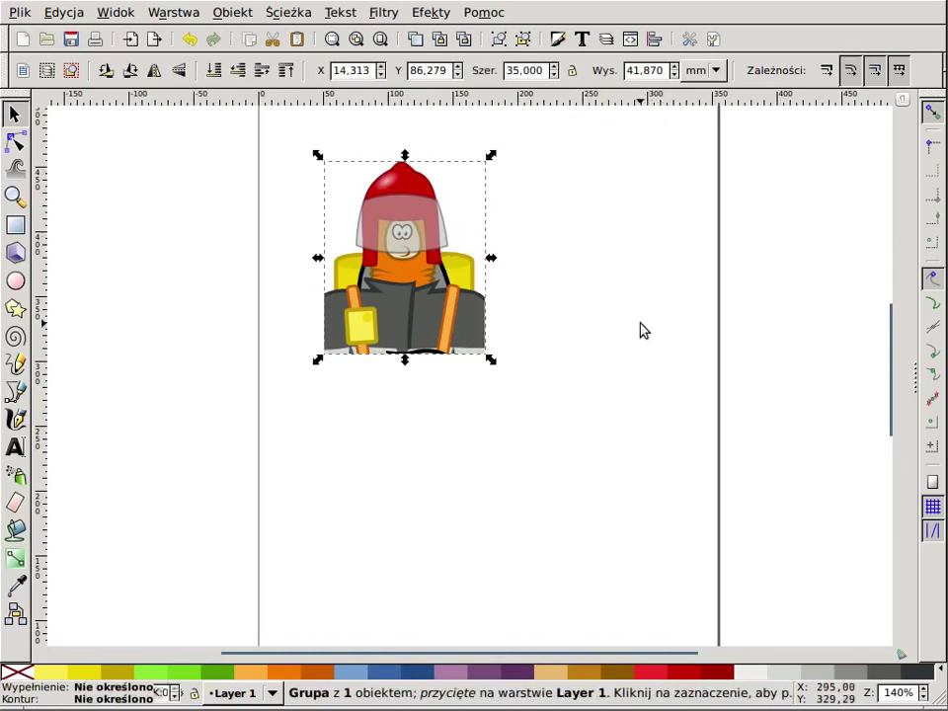
{"action": "key", "text": "ctrl+z"}
{"action": "key", "text": "ctrl+z"}
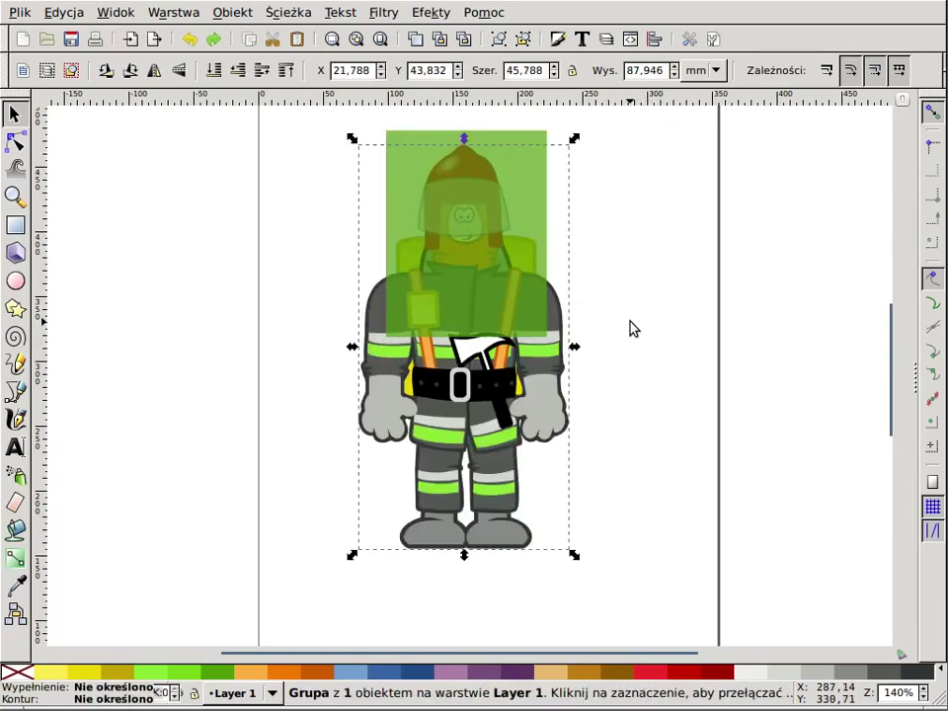
- Drag the firefighter group down and right until only its helmet top sits under the green rectangle
{"action": "left_click", "coordinate": [624, 303]}
{"action": "left_click", "coordinate": [449, 247]}
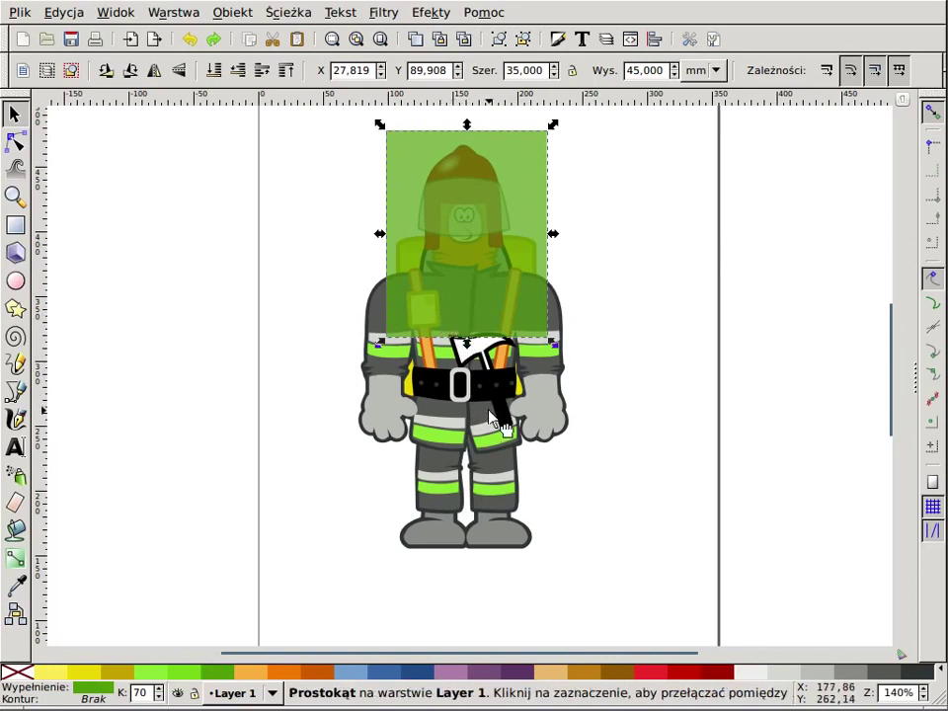
{"action": "left_click_drag", "start_coordinate": [464, 340], "coordinate": [507, 435]}
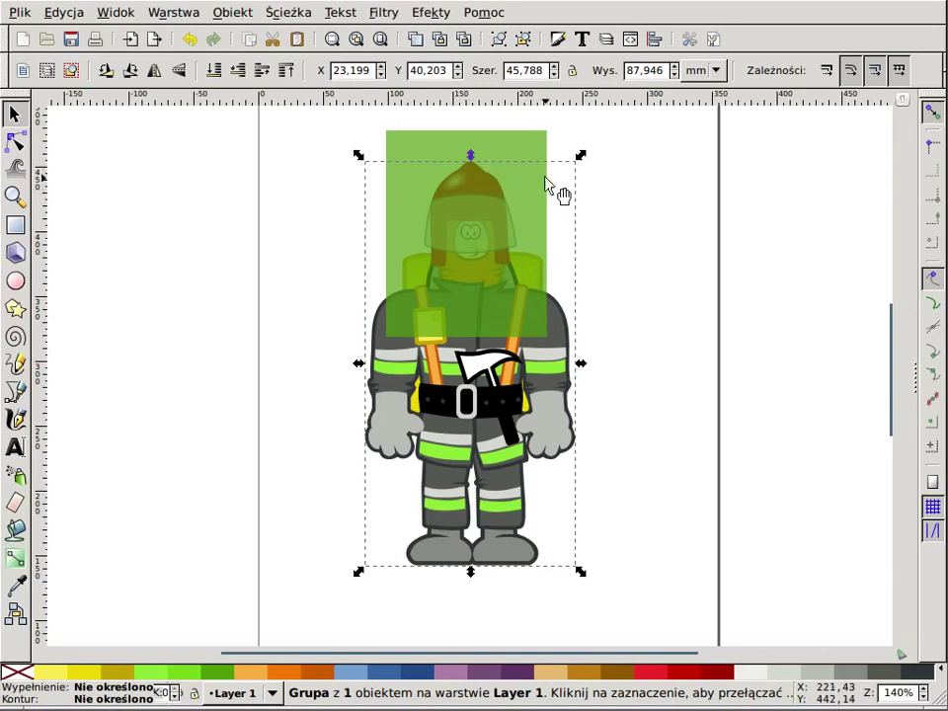
{"action": "left_click_drag", "start_coordinate": [539, 444], "coordinate": [542, 574]}
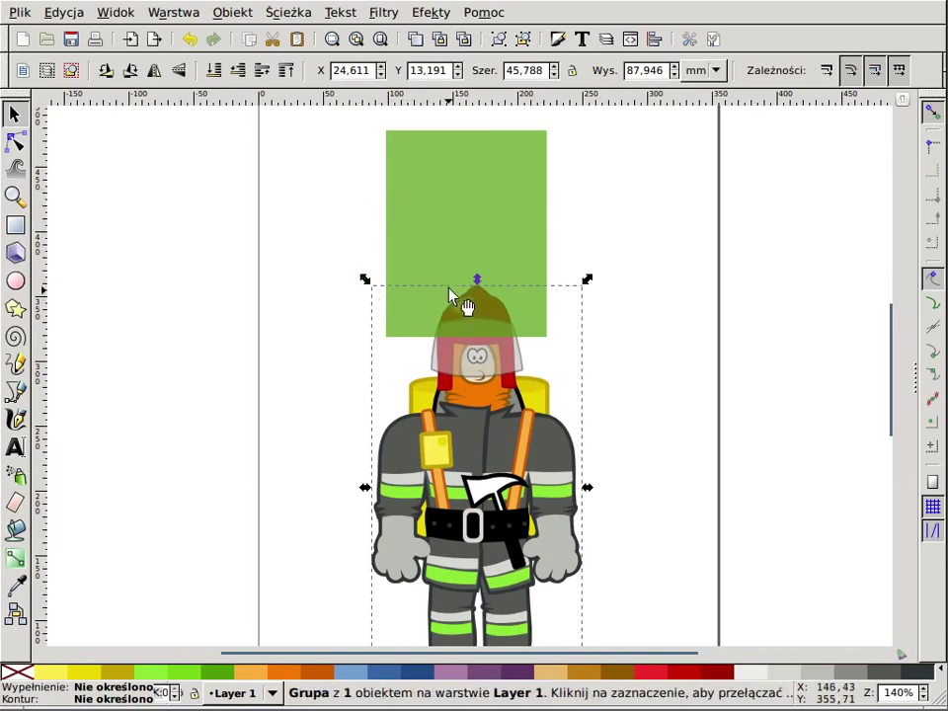
{"action": "left_click", "coordinate": [622, 381]}
{"action": "left_click", "coordinate": [502, 302]}
{"action": "left_click", "coordinate": [477, 391]}
{"action": "left_click", "coordinate": [651, 425]}
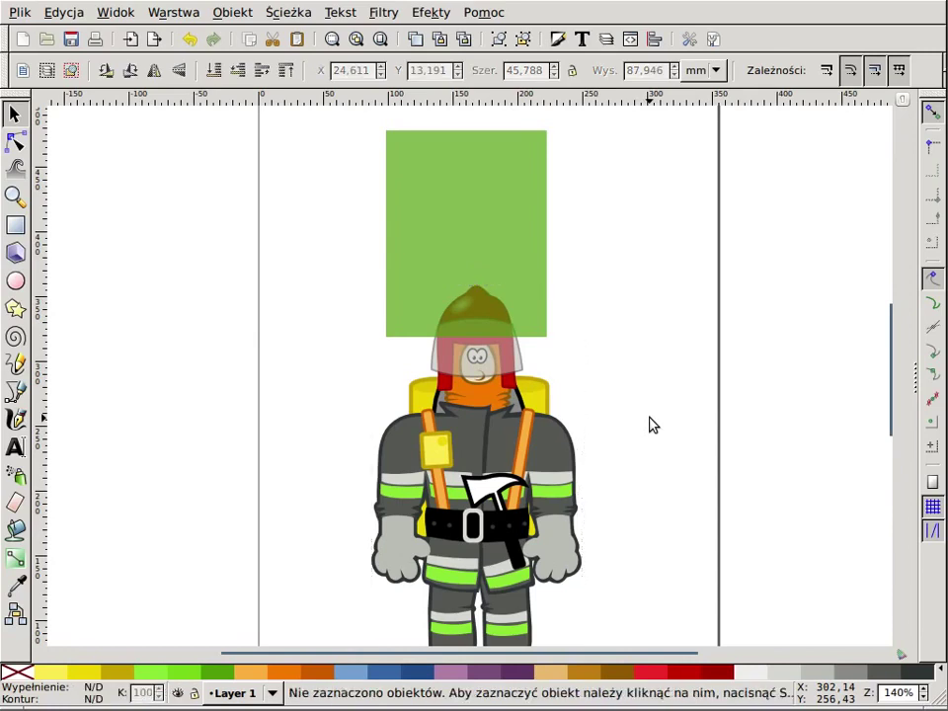
{"action": "left_click", "coordinate": [509, 461]}
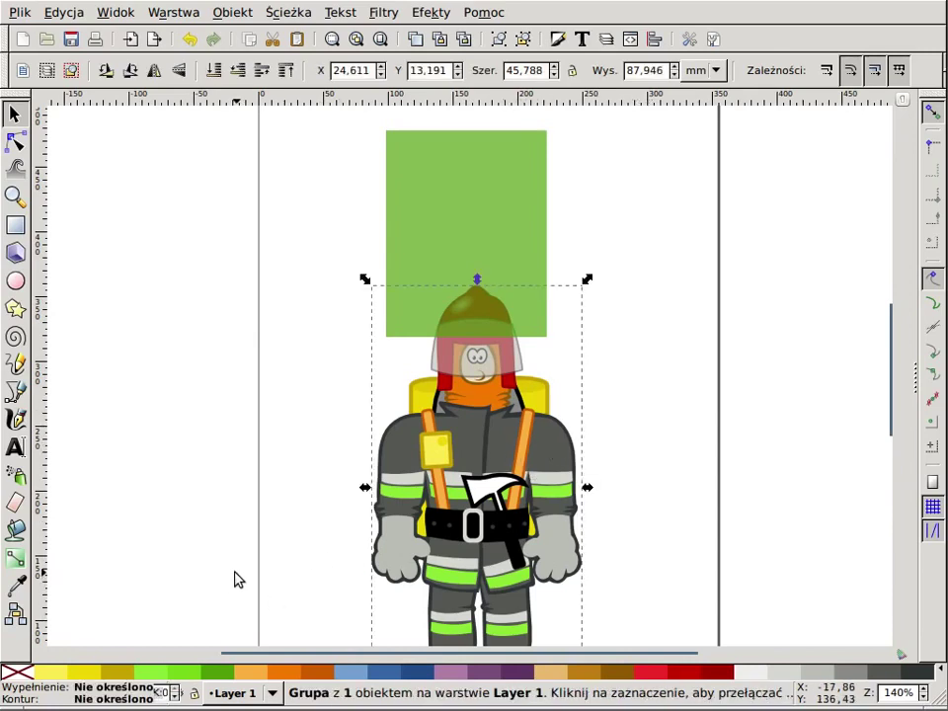
- Draw a wide rectangle over the head, give it a fully opaque white fill and send it to the back
{"action": "key", "text": "r"}
{"action": "mouse_move", "coordinate": [319, 217]}
{"action": "left_mouse_down"}
{"action": "mouse_move", "coordinate": [582, 387]}
{"action": "mouse_move", "coordinate": [655, 411]}
{"action": "left_mouse_up"}
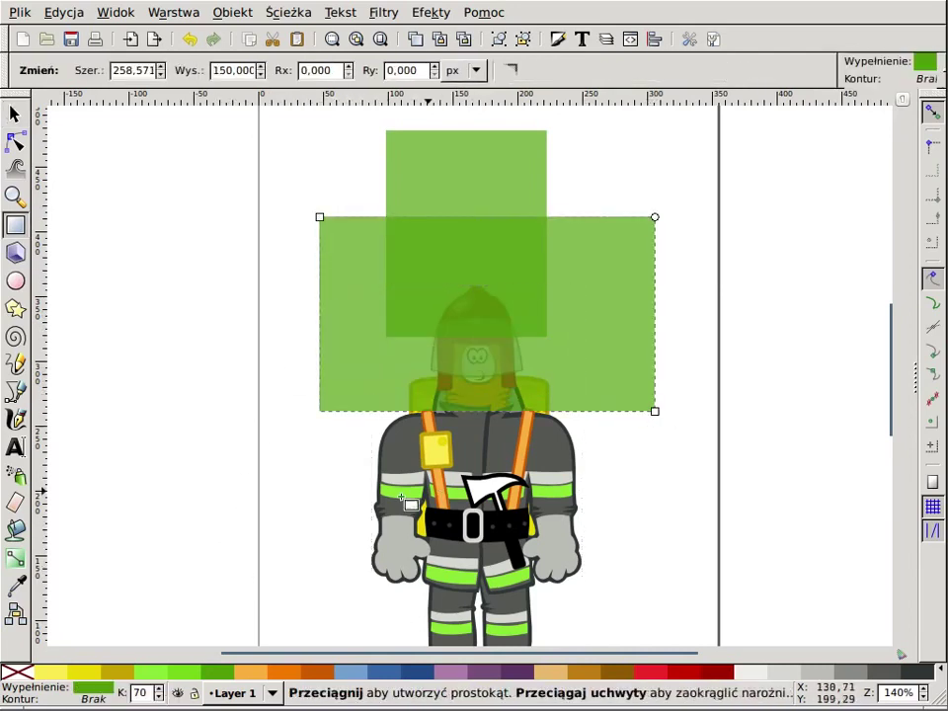
{"action": "right_click", "coordinate": [96, 697]}
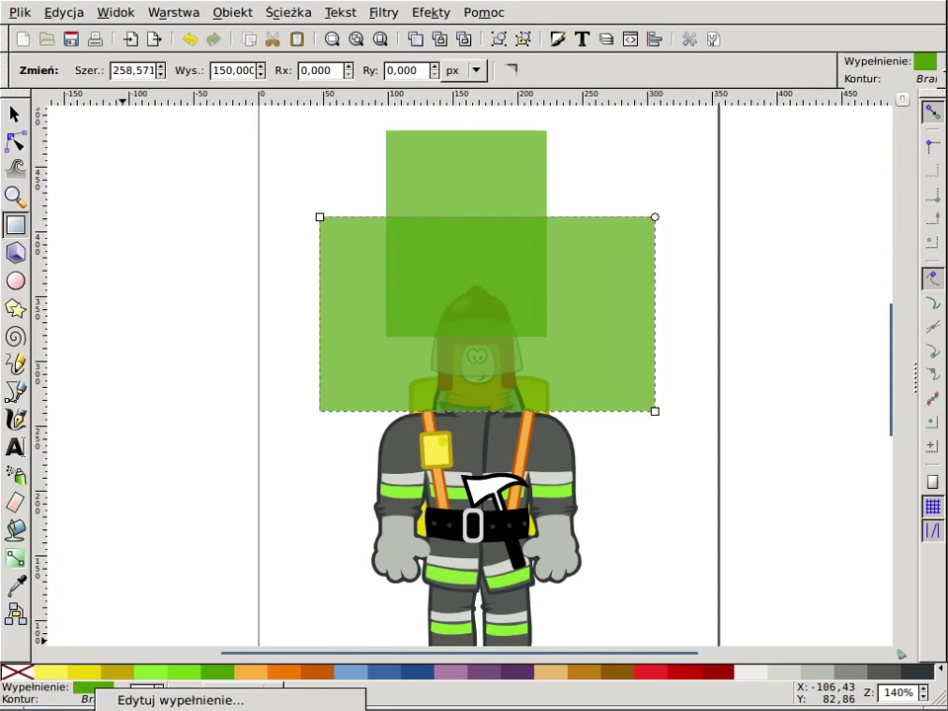
{"action": "left_click", "coordinate": [148, 707]}
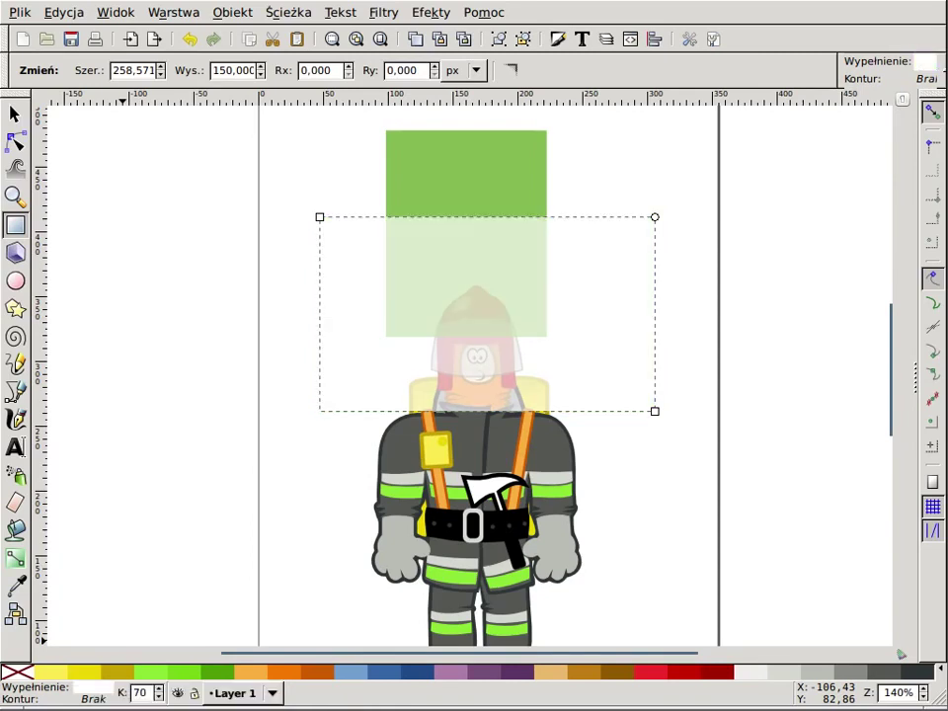
{"action": "left_click", "coordinate": [158, 689]}
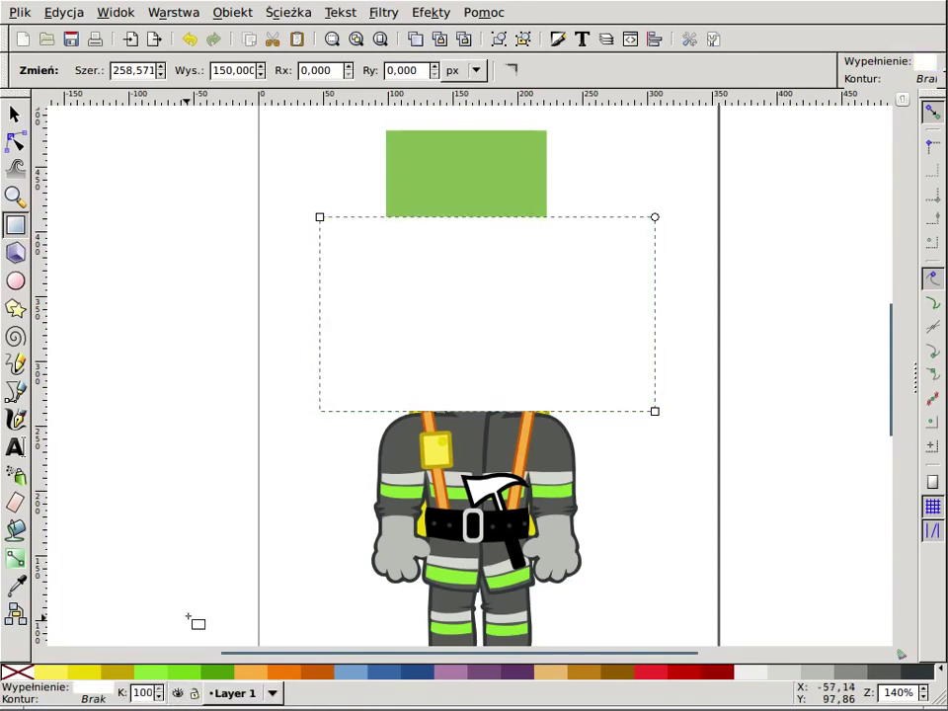
{"action": "key", "text": "End"}
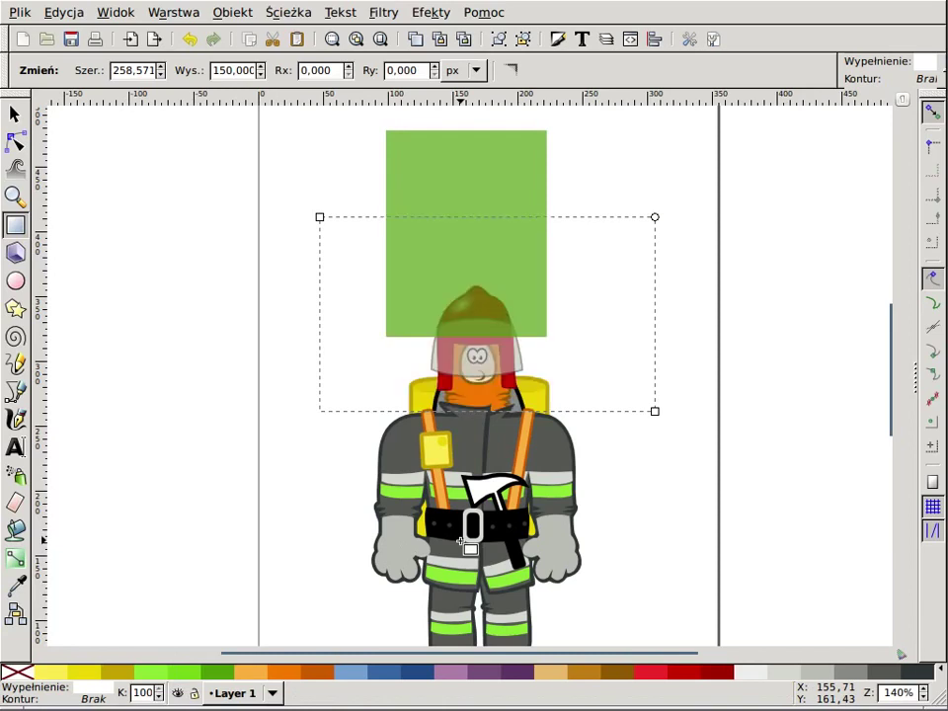
- Select the firefighter group together with the white rectangle
{"action": "key", "text": "s"}
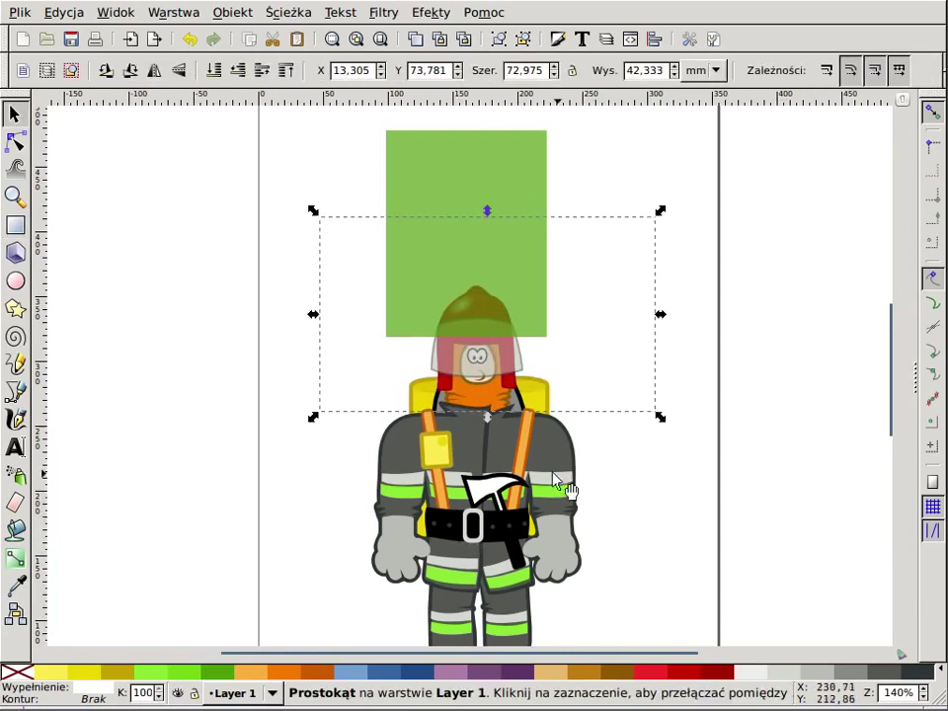
{"action": "left_click", "coordinate": [531, 464]}
{"action": "left_click", "coordinate": [635, 311], "text": "shift"}
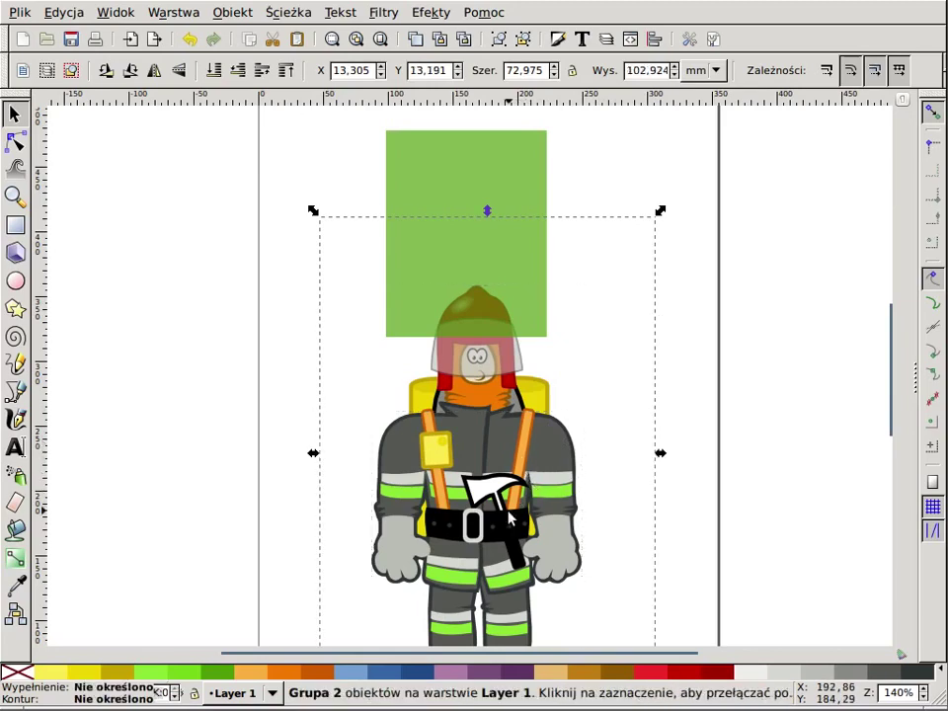
- Raise the firefighter beneath the green rectangle, then select the green rectangle and the firefighter together
{"action": "left_click_drag", "start_coordinate": [520, 466], "coordinate": [510, 364]}
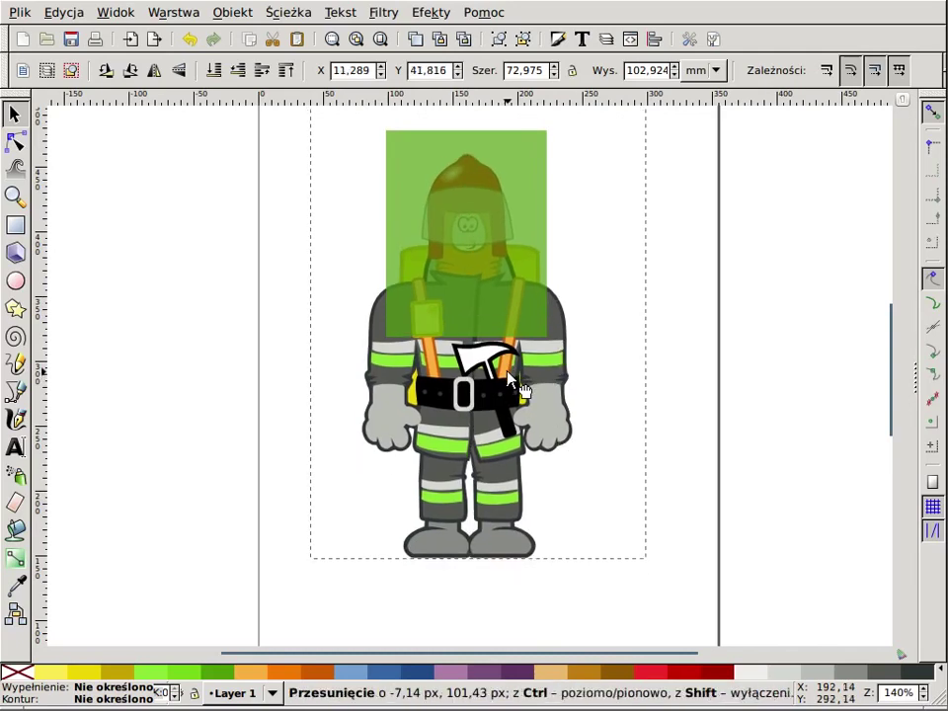
{"action": "left_click", "coordinate": [681, 470]}
{"action": "scroll", "coordinate": [681, 470], "scroll_direction": "down", "scroll_amount": 1}
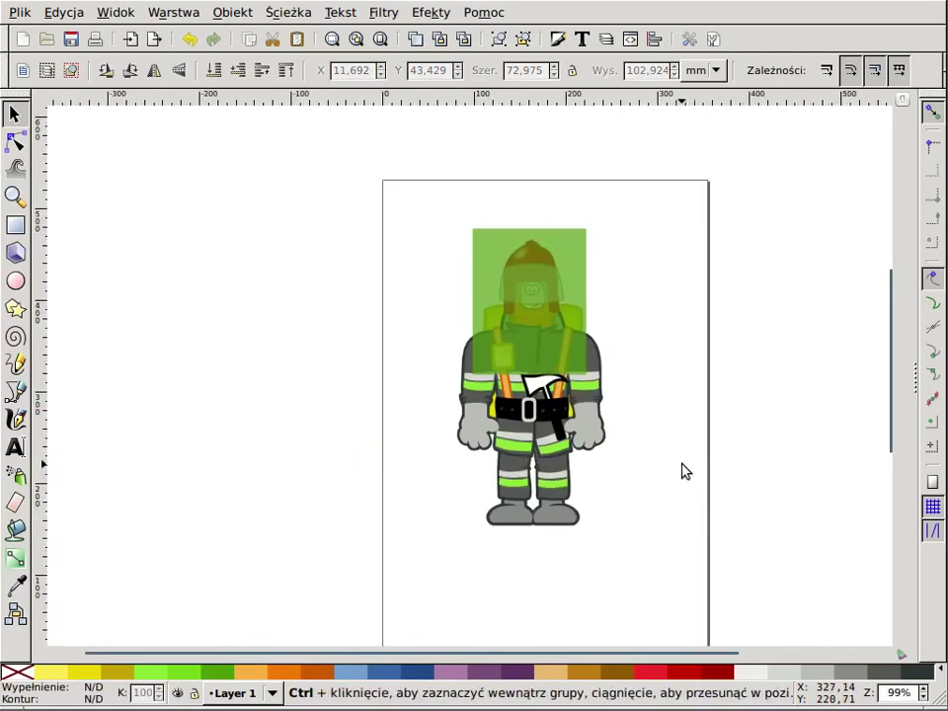
{"action": "left_click", "coordinate": [560, 261]}
{"action": "left_click", "coordinate": [564, 428], "text": "shift"}
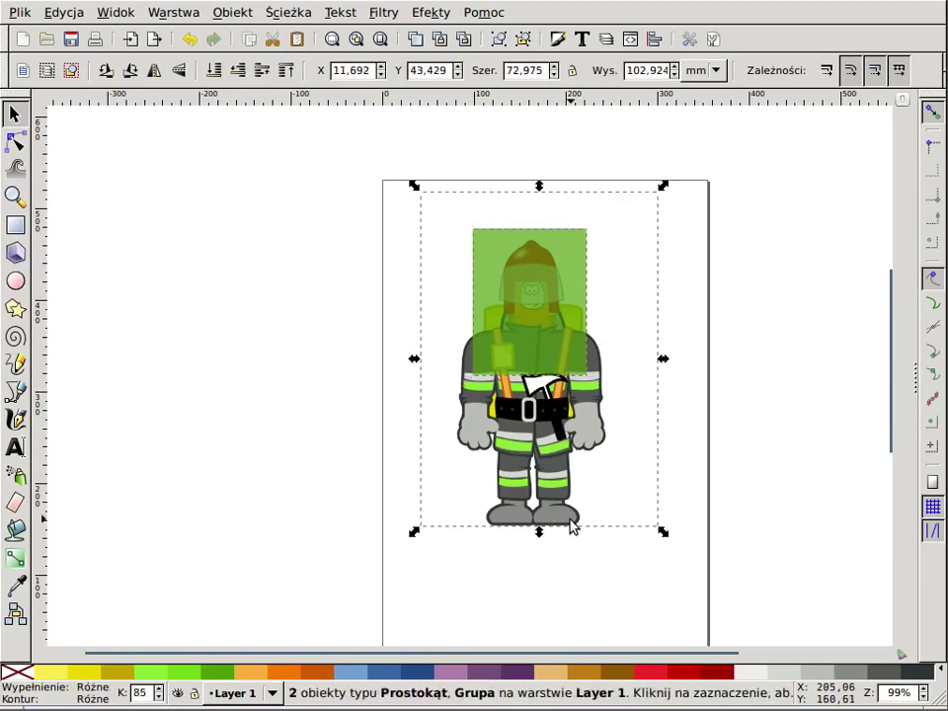
{"action": "left_click", "coordinate": [224, 14]}
{"action": "mouse_move", "coordinate": [255, 127]}
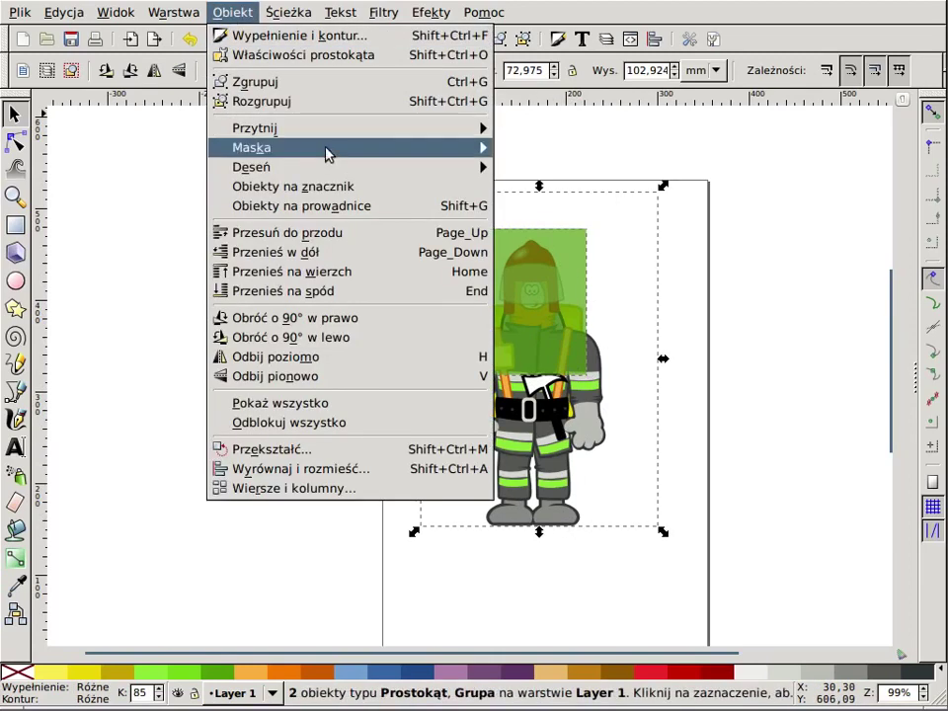
- Clip the firefighter to the green rectangle and nudge the 35 × 45 mm portrait slightly left
{"action": "left_click", "coordinate": [533, 127]}
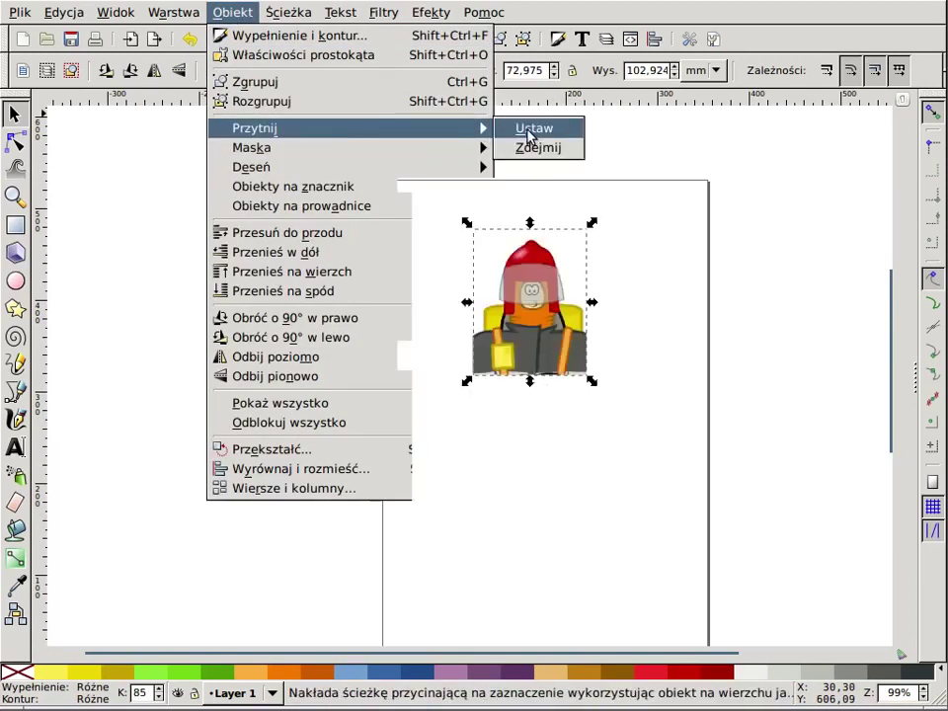
{"action": "left_click", "coordinate": [648, 384]}
{"action": "left_click", "coordinate": [577, 357]}
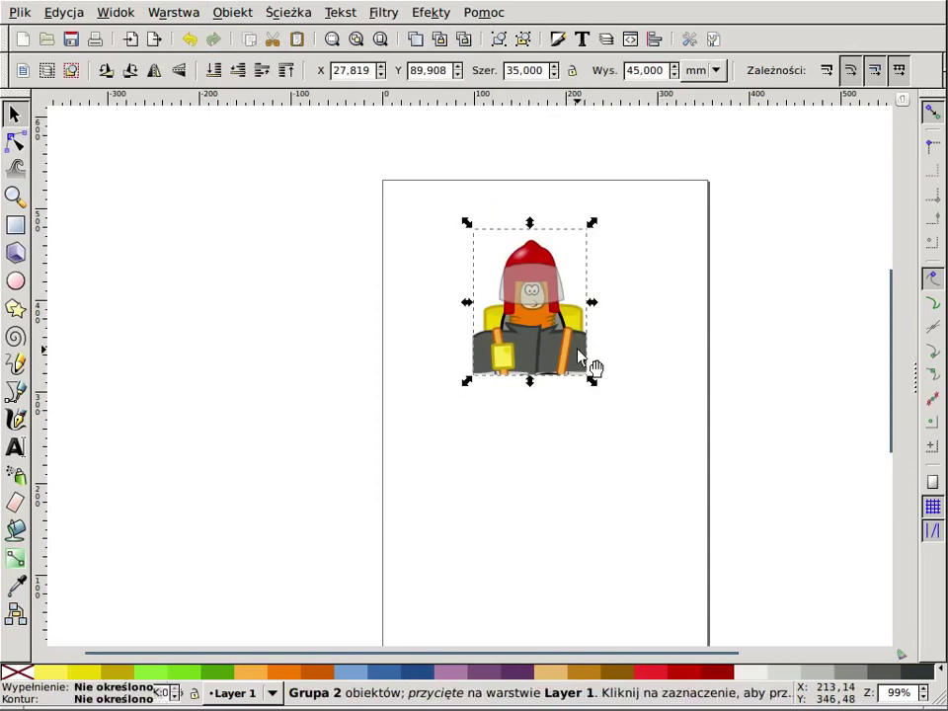
{"action": "left_click_drag", "start_coordinate": [534, 363], "coordinate": [501, 363]}
{"action": "left_click", "coordinate": [597, 505]}
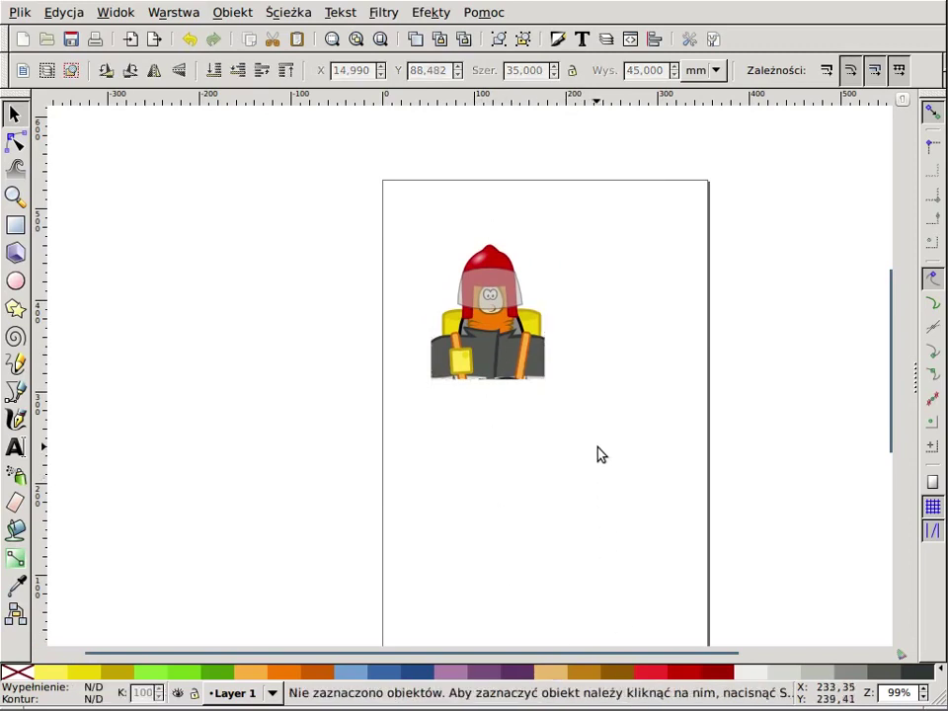
- Draw a red rectangle below the figure, undoing a stray circle first
{"action": "scroll", "coordinate": [597, 447], "scroll_direction": "down", "scroll_amount": 1, "text": "ctrl"}
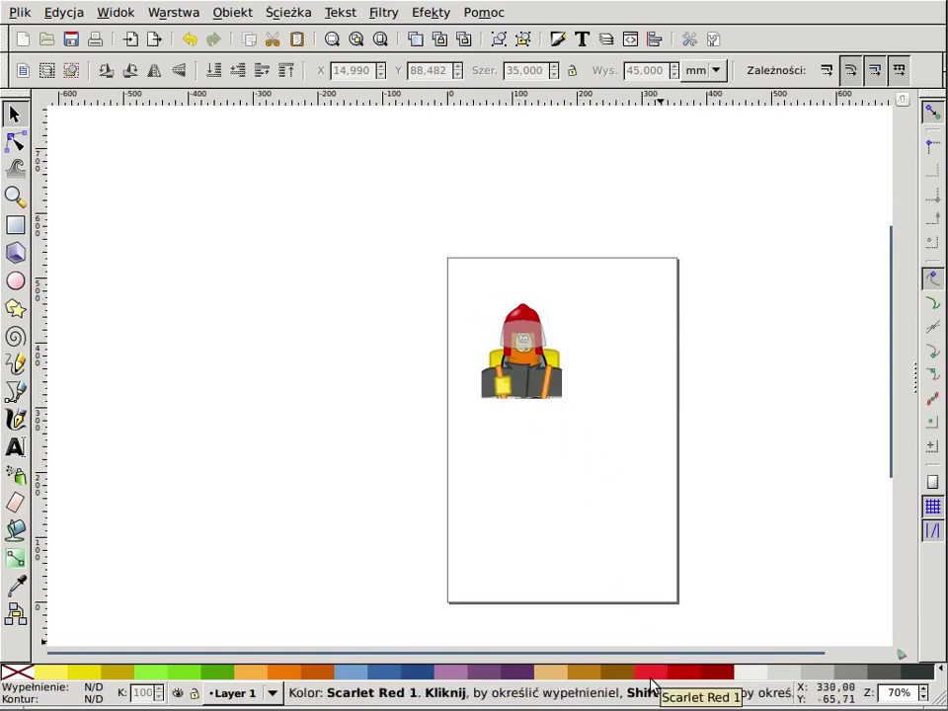
{"action": "key", "text": "e"}
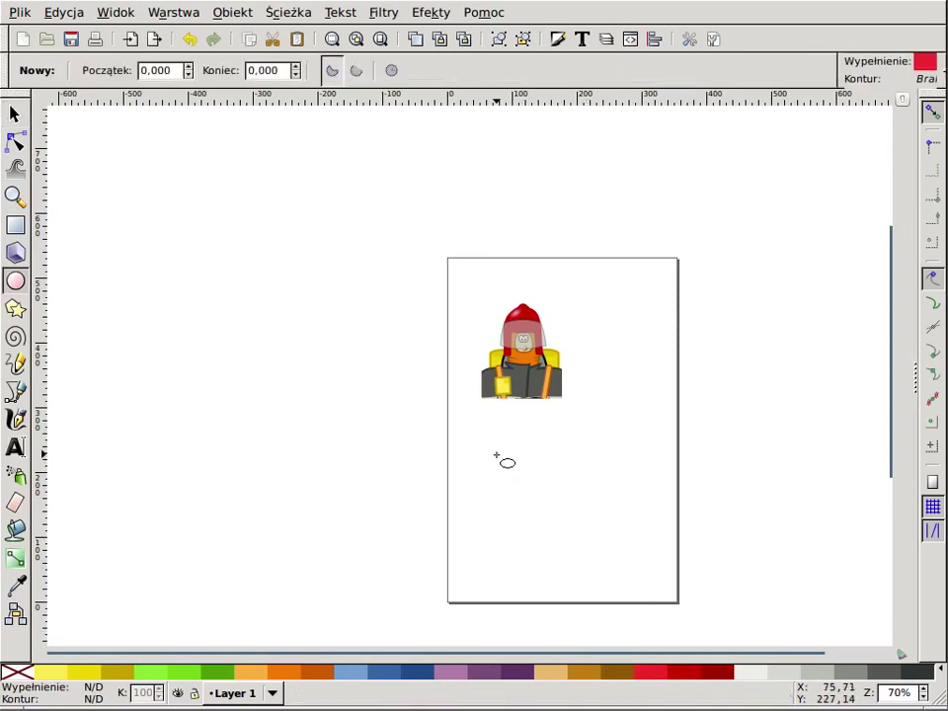
{"action": "left_click_drag", "start_coordinate": [495, 455], "coordinate": [575, 544]}
{"action": "key", "text": "ctrl+z"}
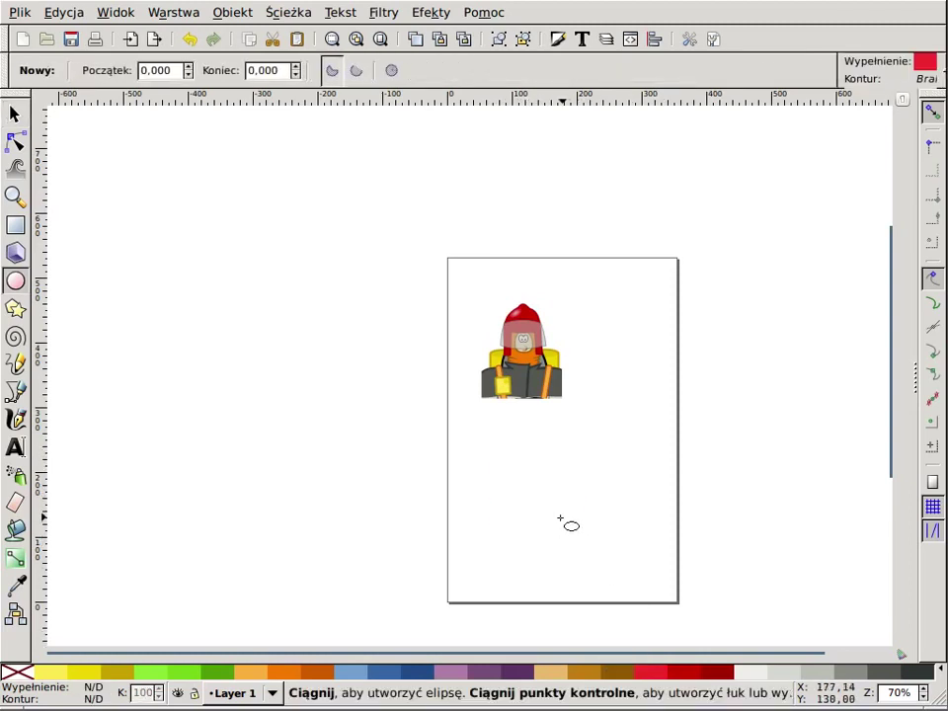
{"action": "key", "text": "r"}
{"action": "left_click_drag", "start_coordinate": [472, 446], "coordinate": [642, 597]}
{"action": "key", "text": "s"}
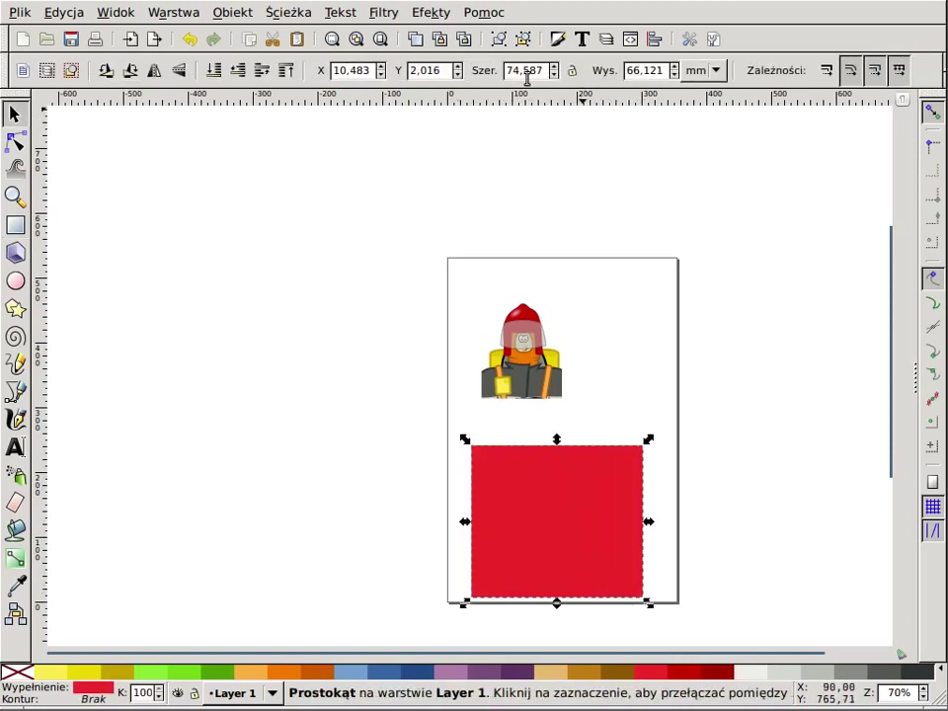
- Resize the red rectangle to 100 mm wide and 150 mm tall
{"action": "double_click", "coordinate": [527, 73]}
{"action": "left_click_drag", "start_coordinate": [515, 74], "coordinate": [509, 76]}
{"action": "type", "text": "100"}
{"action": "key", "text": "Tab"}
{"action": "type", "text": "1"}
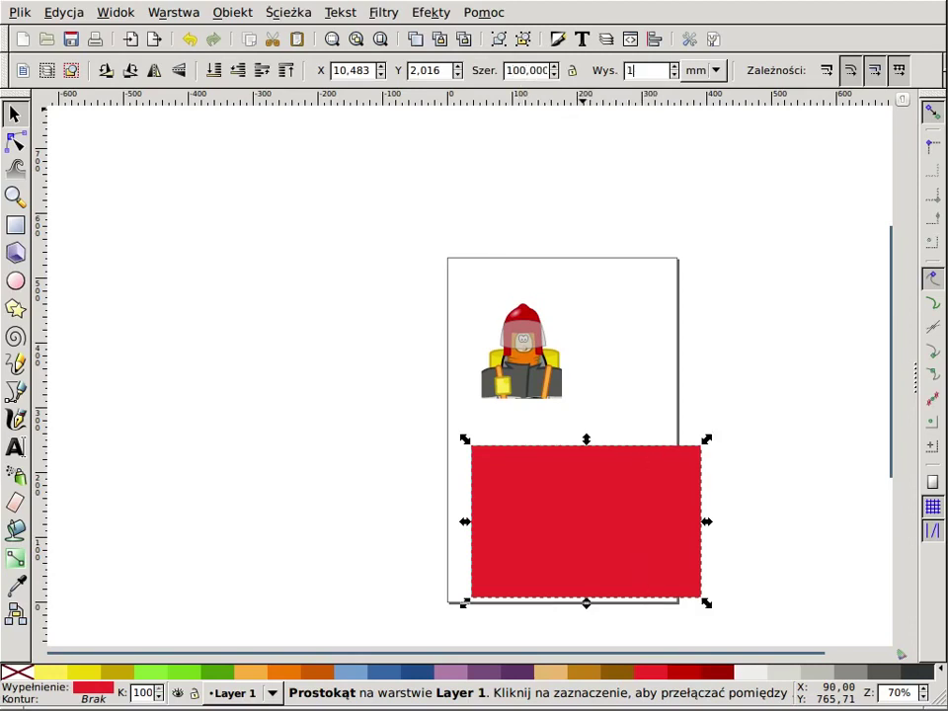
{"action": "key", "text": "Return"}
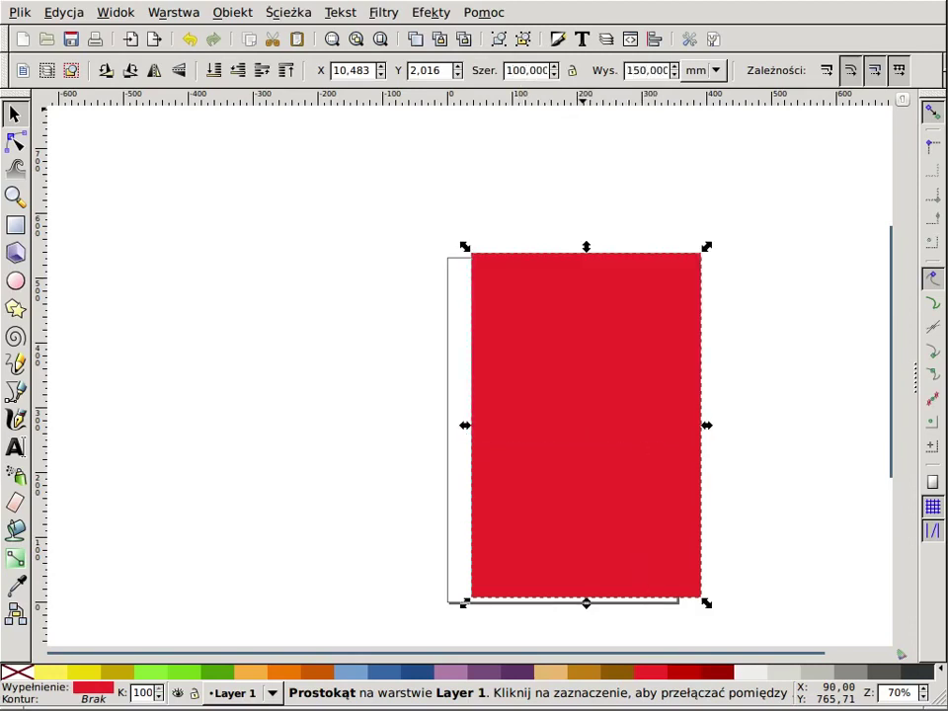
{"action": "key", "text": "Escape"}
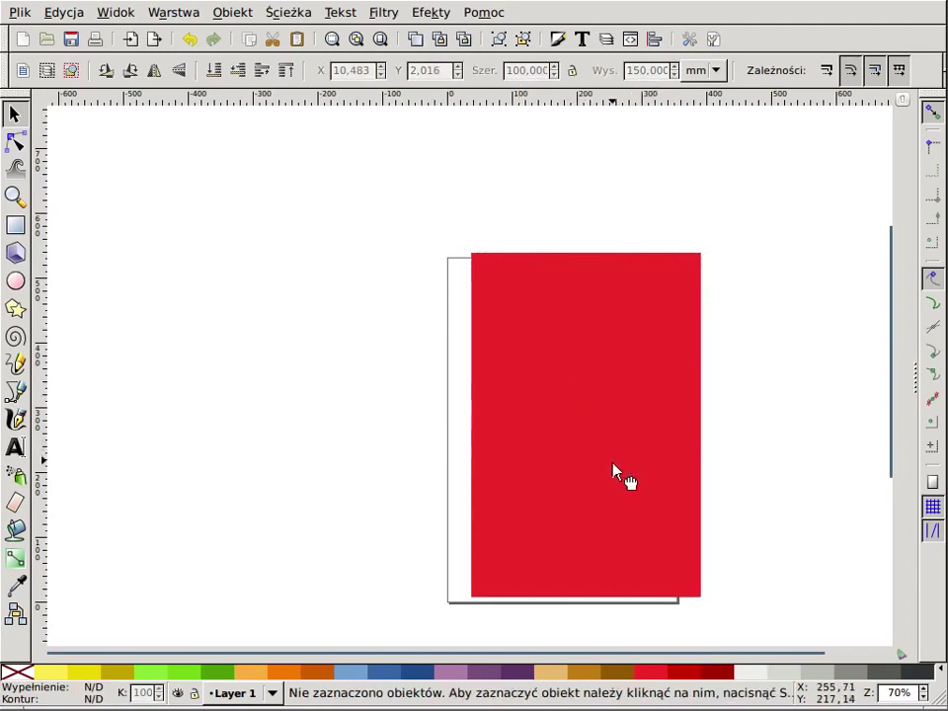
- Align the red rectangle's left and top edges to the page so it sits at X 0, Y 0
{"action": "left_click_drag", "start_coordinate": [613, 470], "coordinate": [607, 479]}
{"action": "key", "text": "ctrl+shift+a"}
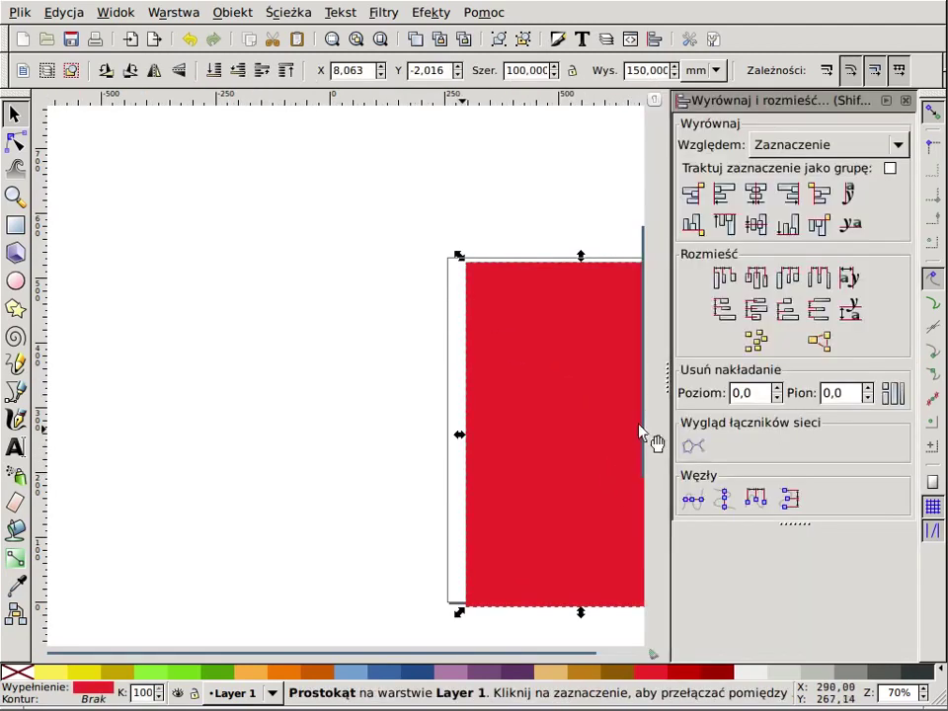
{"action": "left_click", "coordinate": [859, 145]}
{"action": "left_click", "coordinate": [835, 108]}
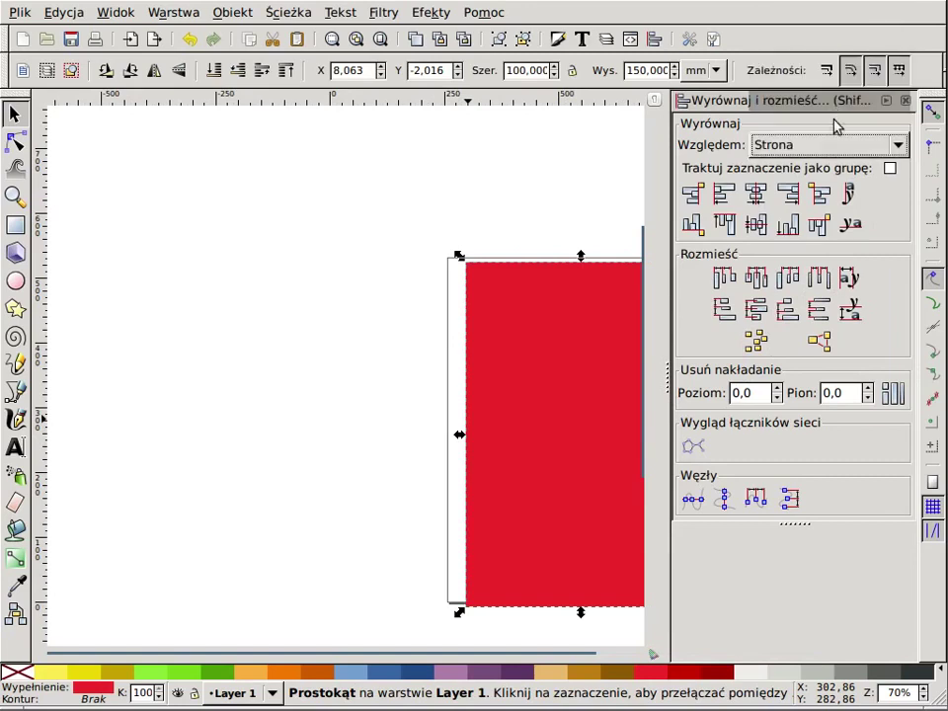
{"action": "left_click", "coordinate": [756, 194]}
{"action": "left_click", "coordinate": [757, 225]}
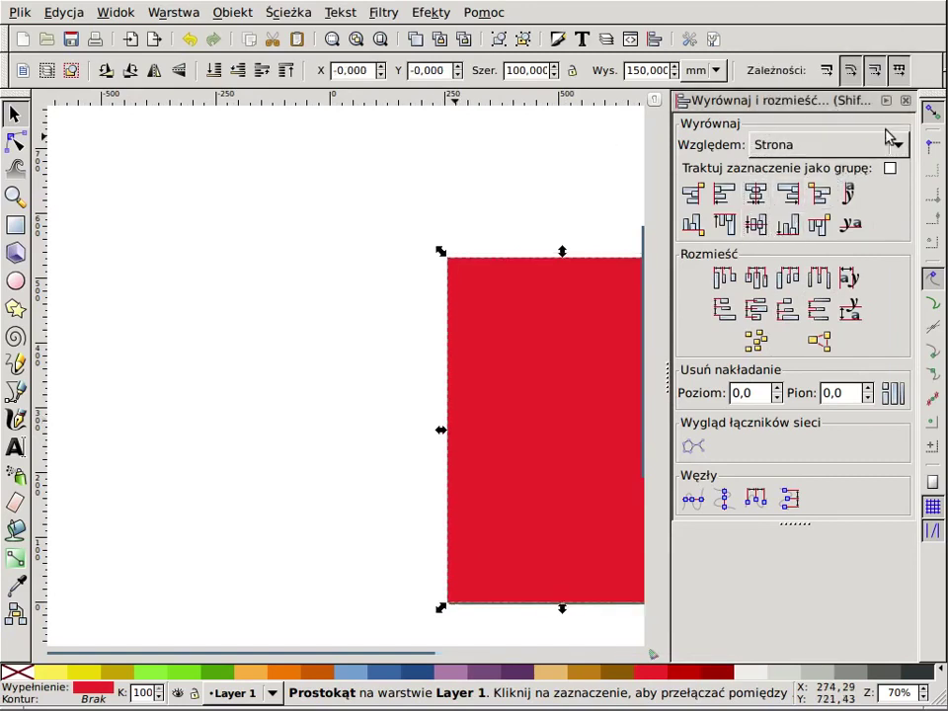
{"action": "left_click", "coordinate": [906, 100]}
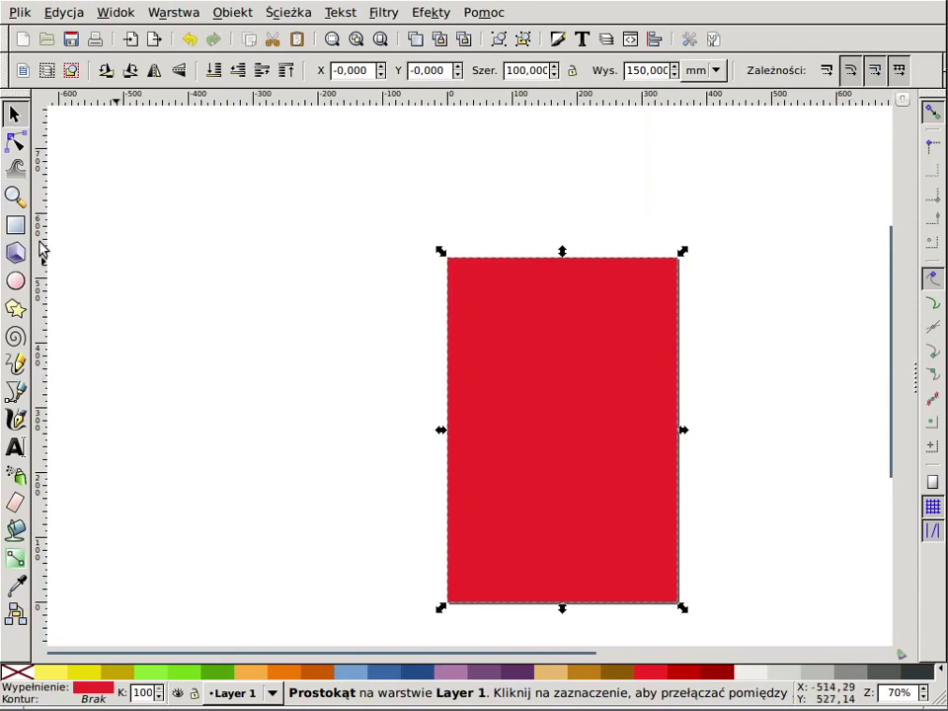
- Place the original portrait at top-left and paste three copies beside and below it
{"action": "key", "text": "Escape"}
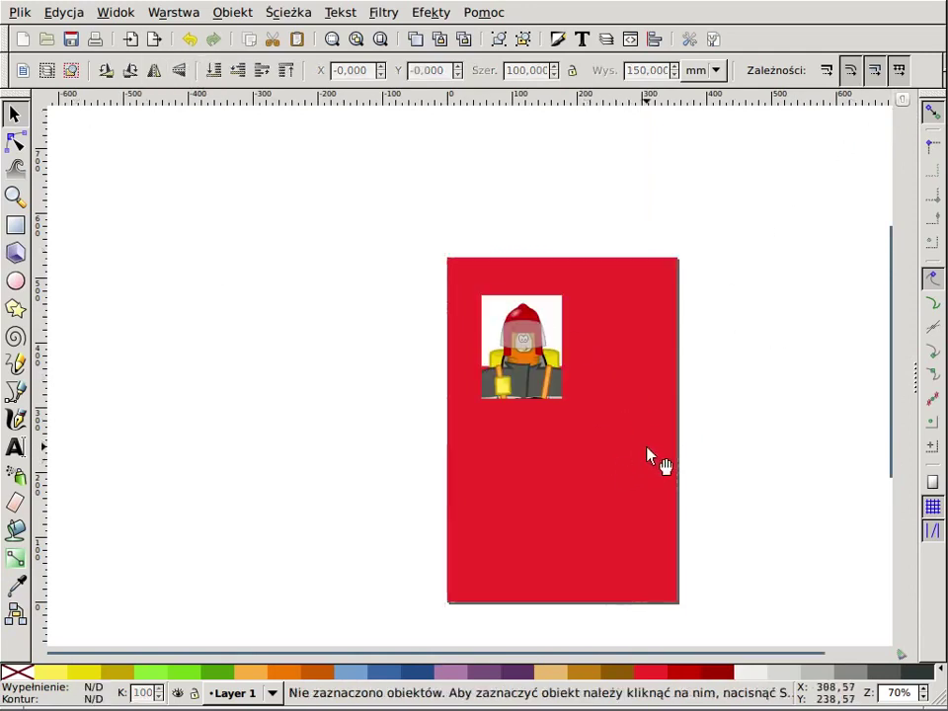
{"action": "mouse_move", "coordinate": [525, 373]}
{"action": "left_mouse_down"}
{"action": "mouse_move", "coordinate": [522, 381]}
{"action": "mouse_move", "coordinate": [513, 332]}
{"action": "left_mouse_up"}
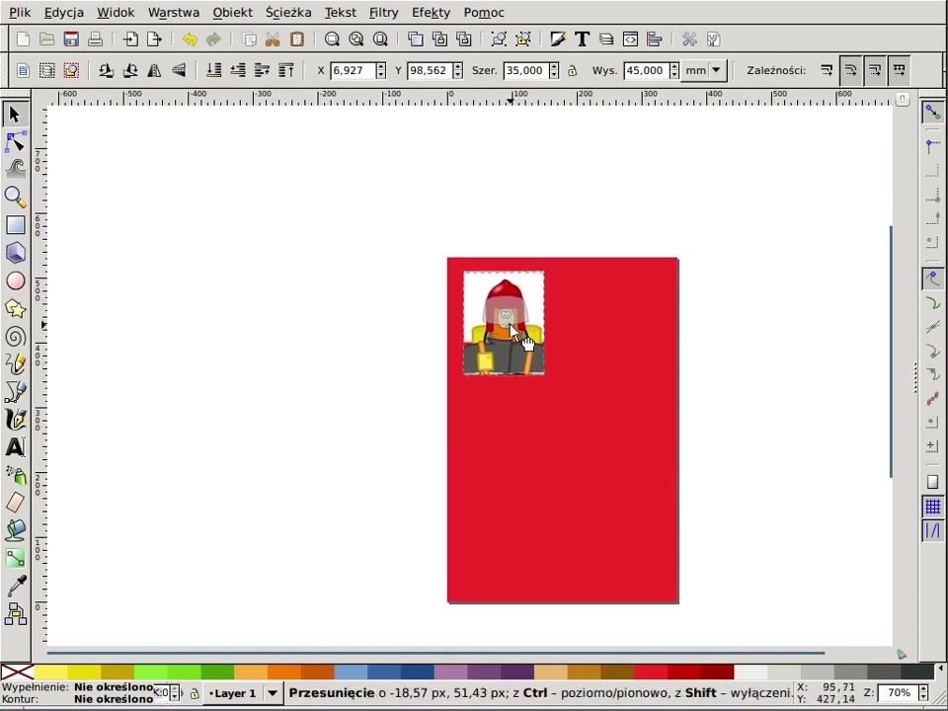
{"action": "left_click", "coordinate": [513, 333]}
{"action": "key", "text": "ctrl+v"}
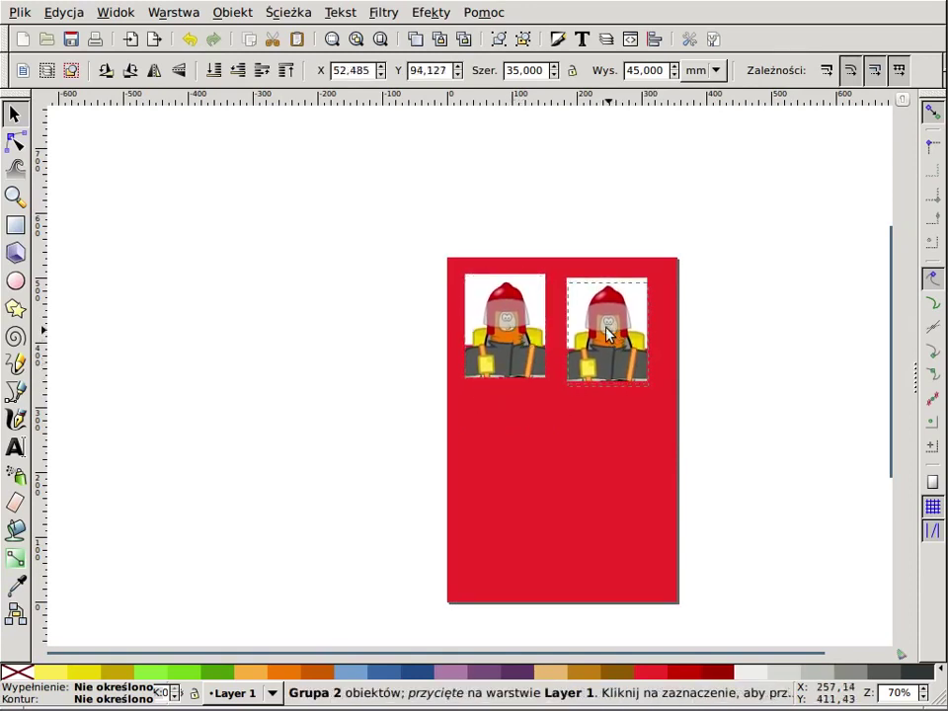
{"action": "left_click_drag", "start_coordinate": [614, 342], "coordinate": [599, 334]}
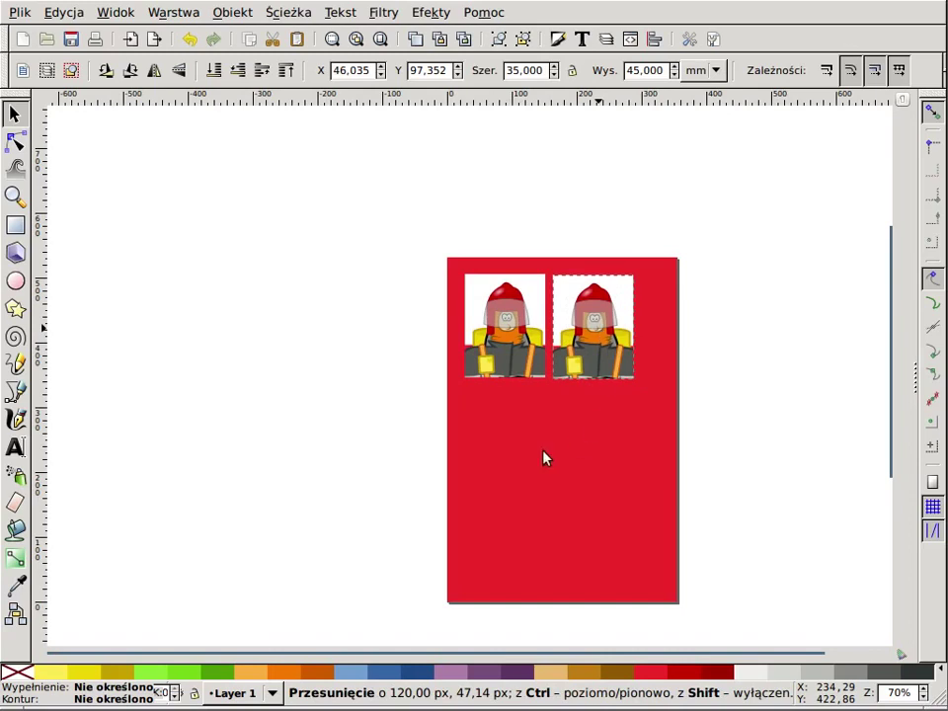
{"action": "key", "text": "ctrl+v"}
{"action": "left_click_drag", "start_coordinate": [546, 457], "coordinate": [513, 439]}
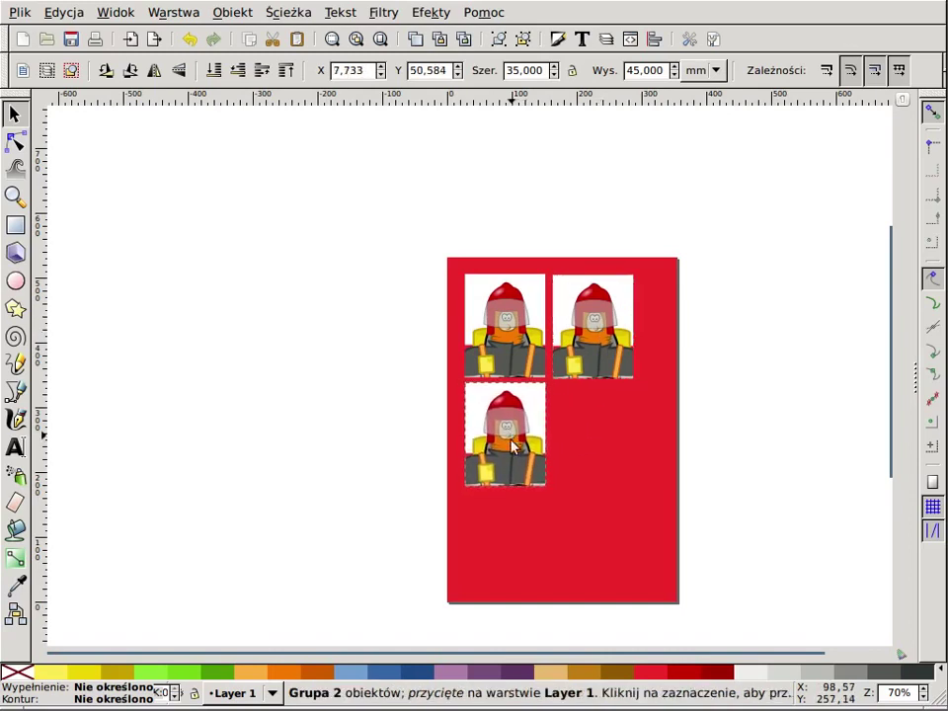
{"action": "key", "text": "ctrl+v"}
{"action": "left_click_drag", "start_coordinate": [516, 554], "coordinate": [510, 551]}
- Paste fifth and sixth copies in the right column and rubber-band select the portraits
{"action": "key", "text": "ctrl+v"}
{"action": "left_click_drag", "start_coordinate": [626, 442], "coordinate": [602, 441]}
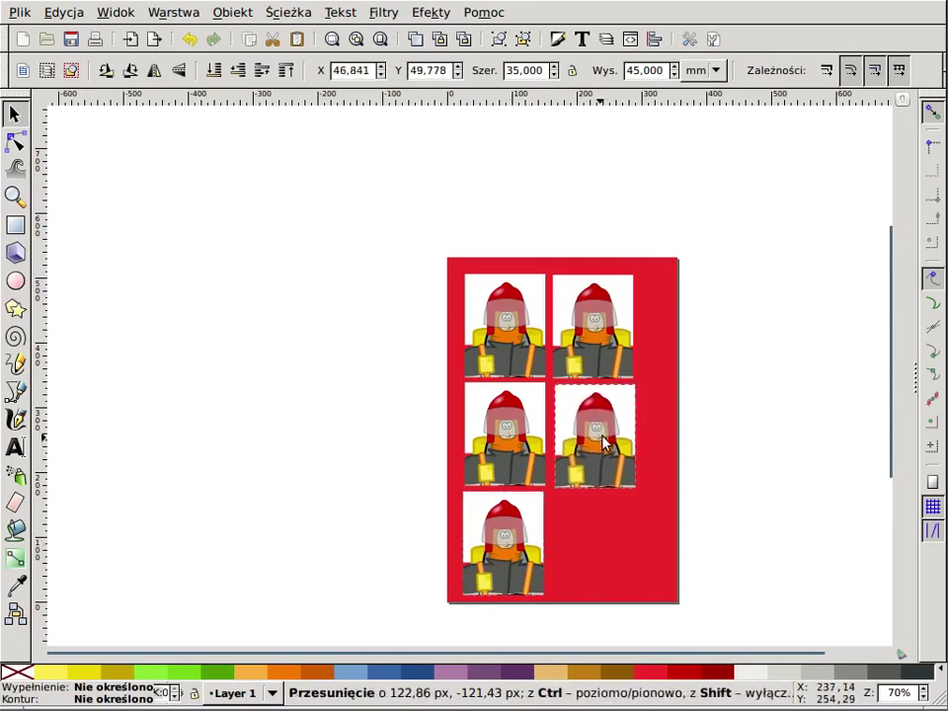
{"action": "key", "text": "ctrl+v"}
{"action": "left_click_drag", "start_coordinate": [607, 530], "coordinate": [604, 553]}
{"action": "left_click", "coordinate": [757, 441]}
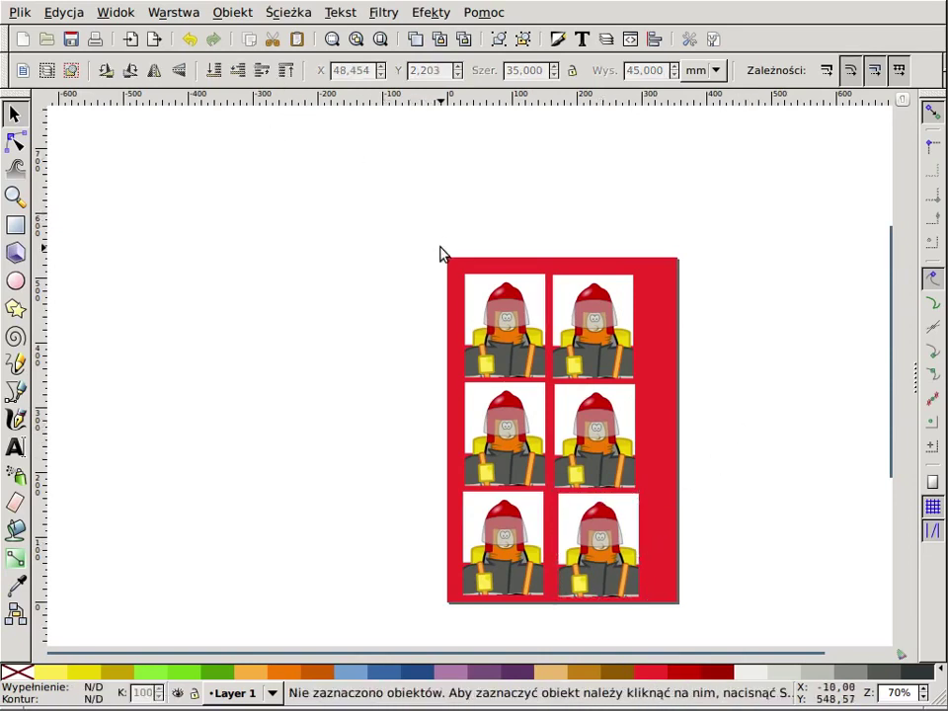
{"action": "mouse_move", "coordinate": [405, 274]}
{"action": "left_mouse_down"}
{"action": "mouse_move", "coordinate": [611, 335]}
{"action": "mouse_move", "coordinate": [680, 635]}
{"action": "left_mouse_up"}
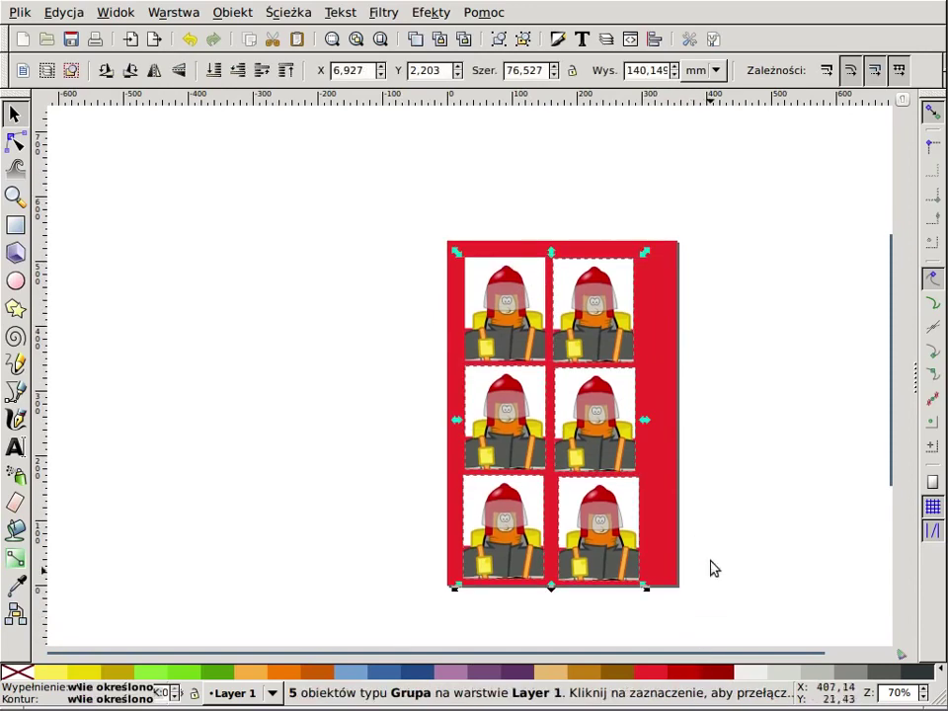
- Arrange all six portraits with Rows and Columns into 3 rows × 2 columns with 15 spacing
{"action": "left_click", "coordinate": [477, 288], "text": "shift"}
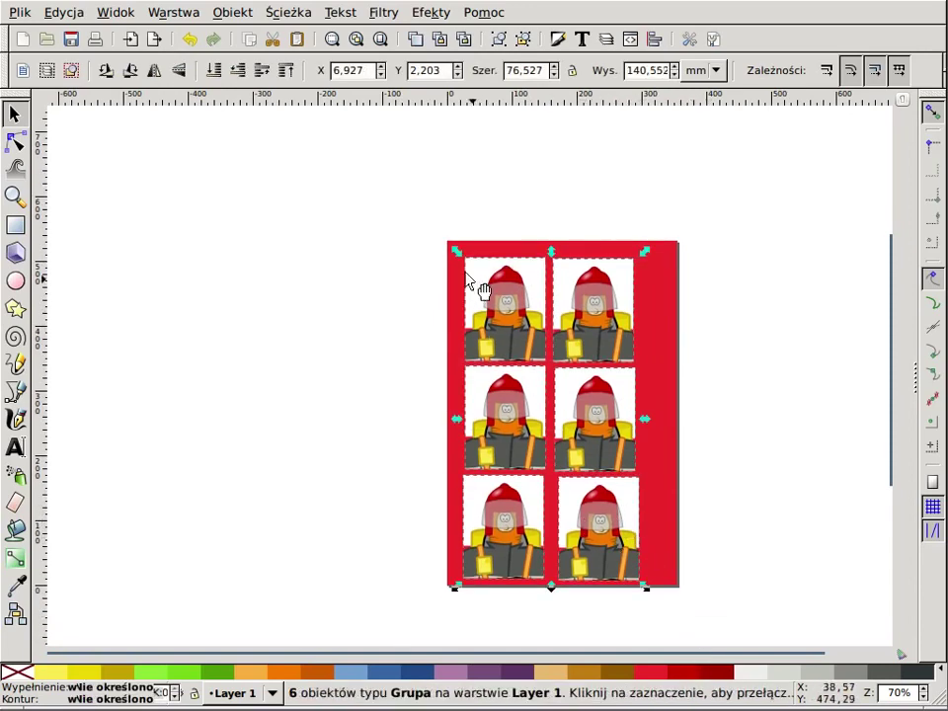
{"action": "left_click", "coordinate": [232, 12]}
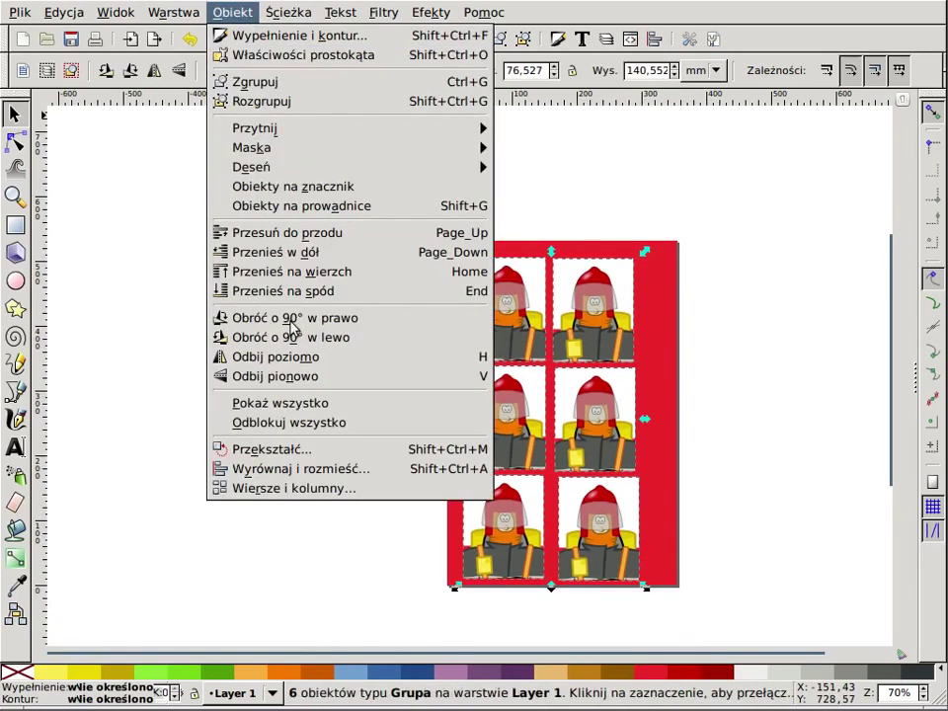
{"action": "left_click", "coordinate": [328, 494]}
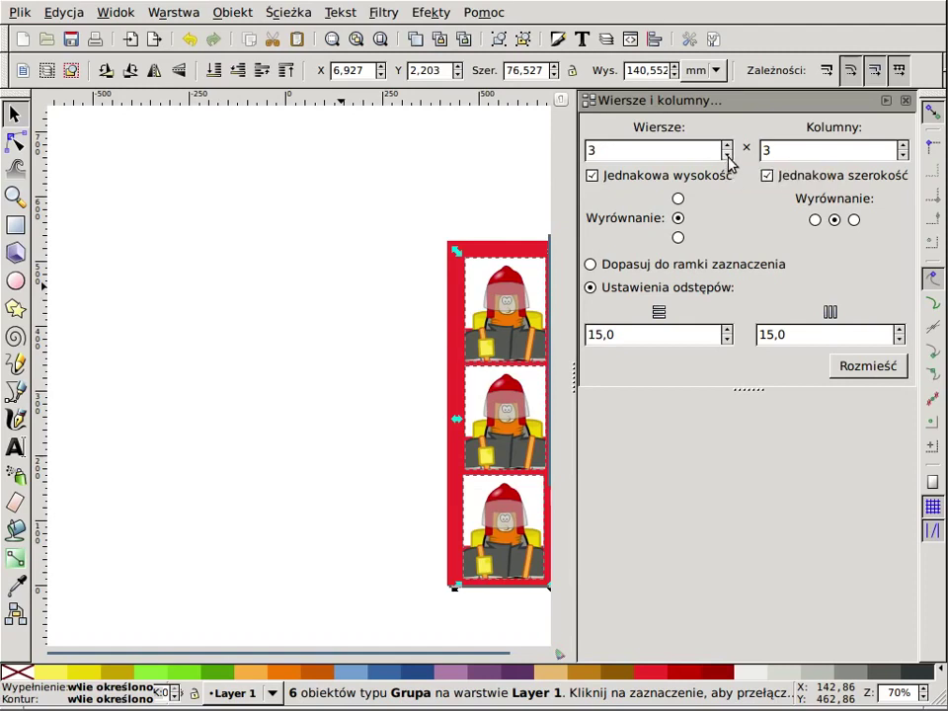
{"action": "left_click", "coordinate": [901, 155]}
{"action": "left_click", "coordinate": [887, 367]}
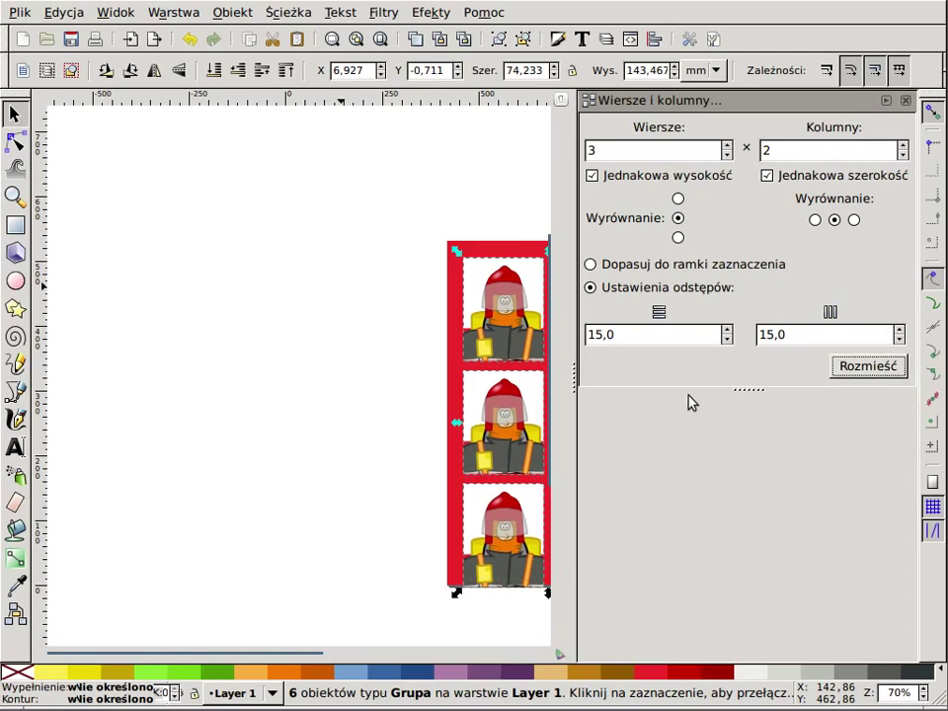
{"action": "left_click", "coordinate": [905, 99]}
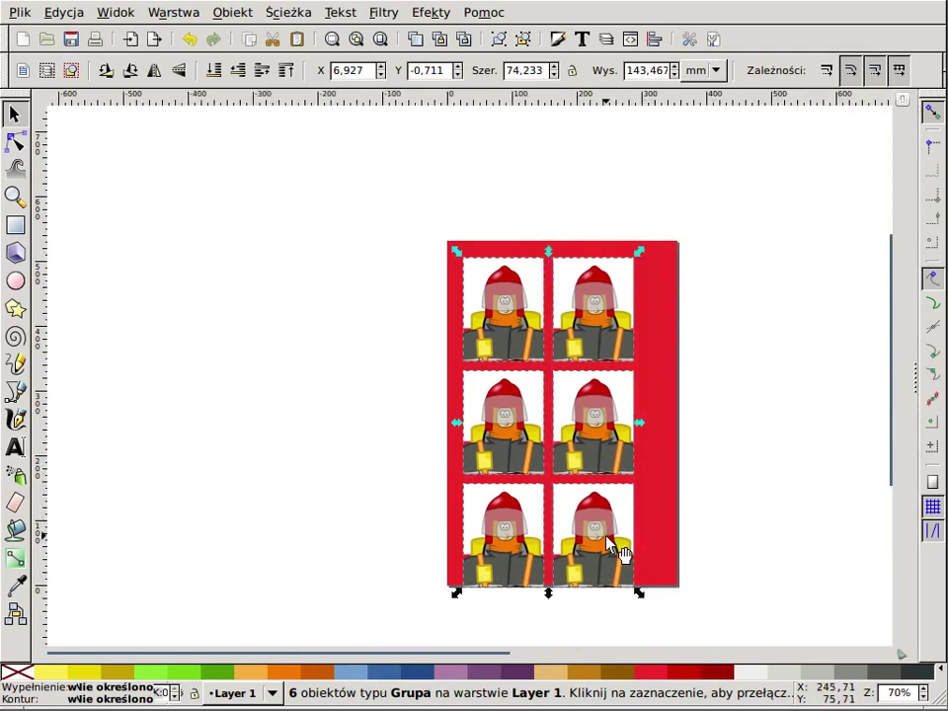
- Centre the portrait grid on the page and select the red background rectangle
{"action": "left_click_drag", "start_coordinate": [607, 542], "coordinate": [615, 533]}
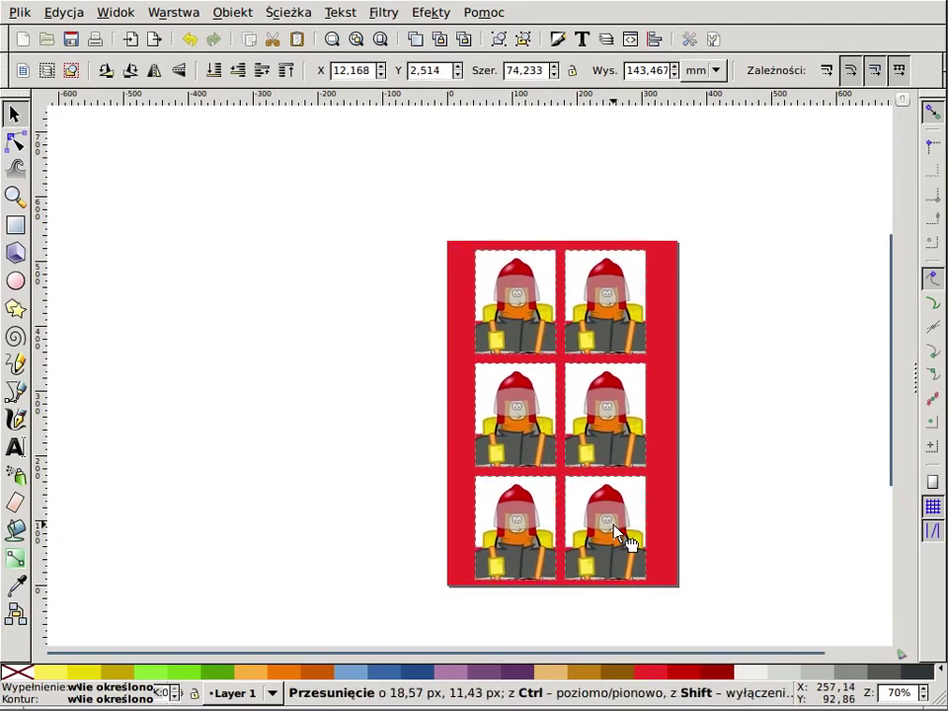
{"action": "left_click", "coordinate": [720, 449]}
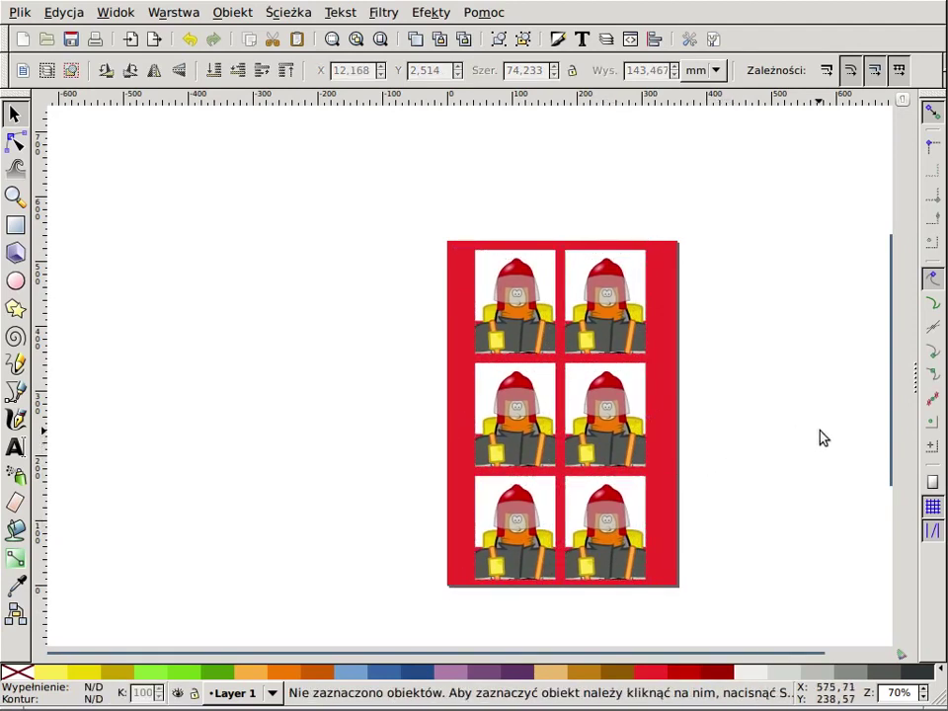
{"action": "left_click", "coordinate": [662, 425]}
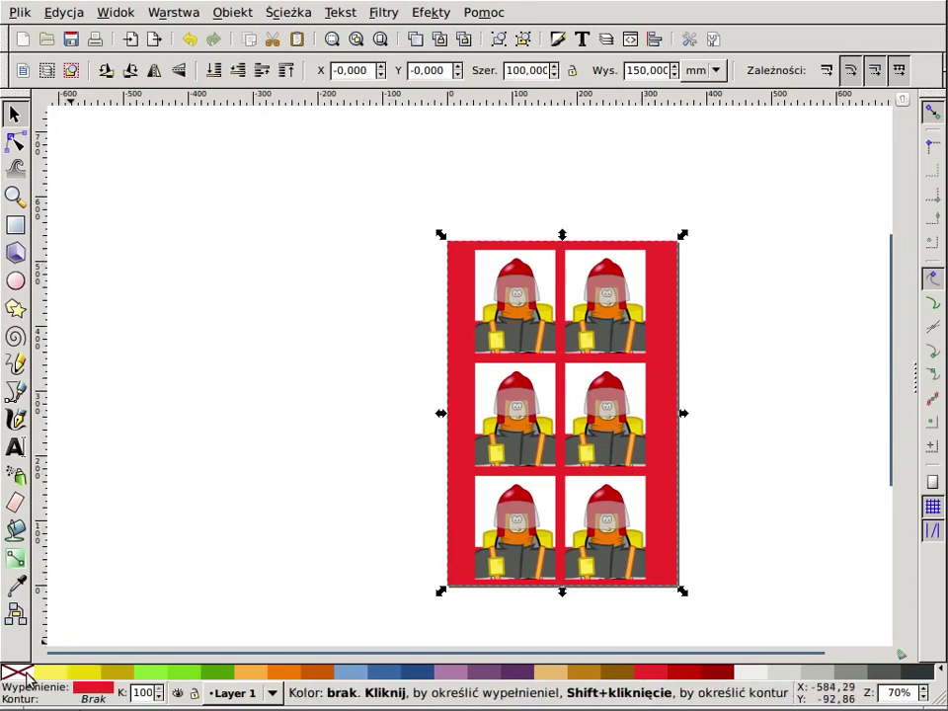
- Use Remove fill on the 100 × 150 mm background rectangle, leaving the portraits on white
{"action": "right_click", "coordinate": [95, 697]}
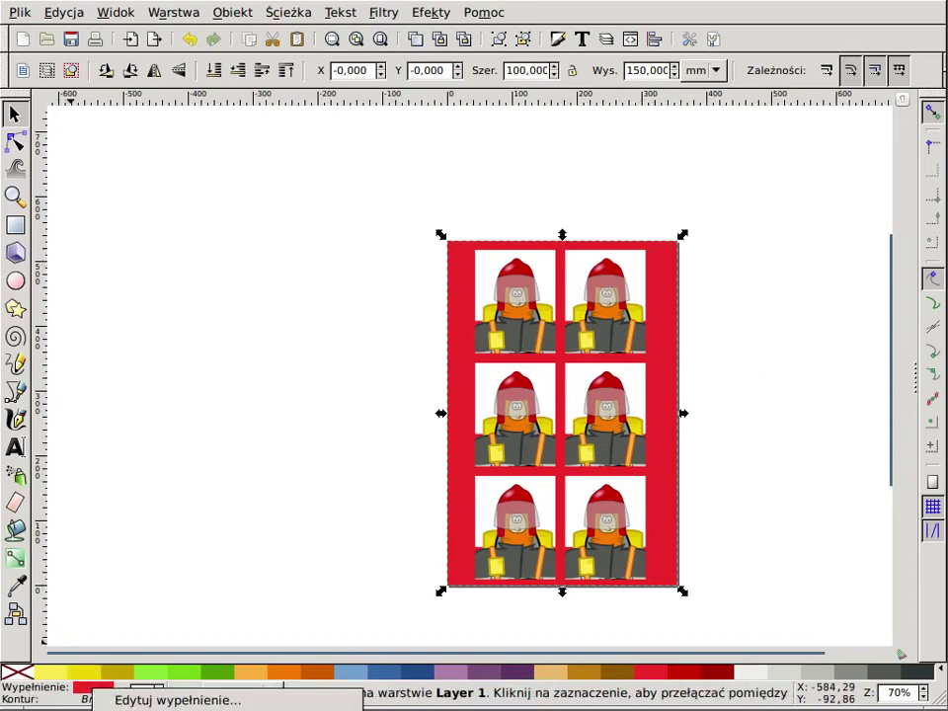
{"action": "left_click", "coordinate": [148, 530]}
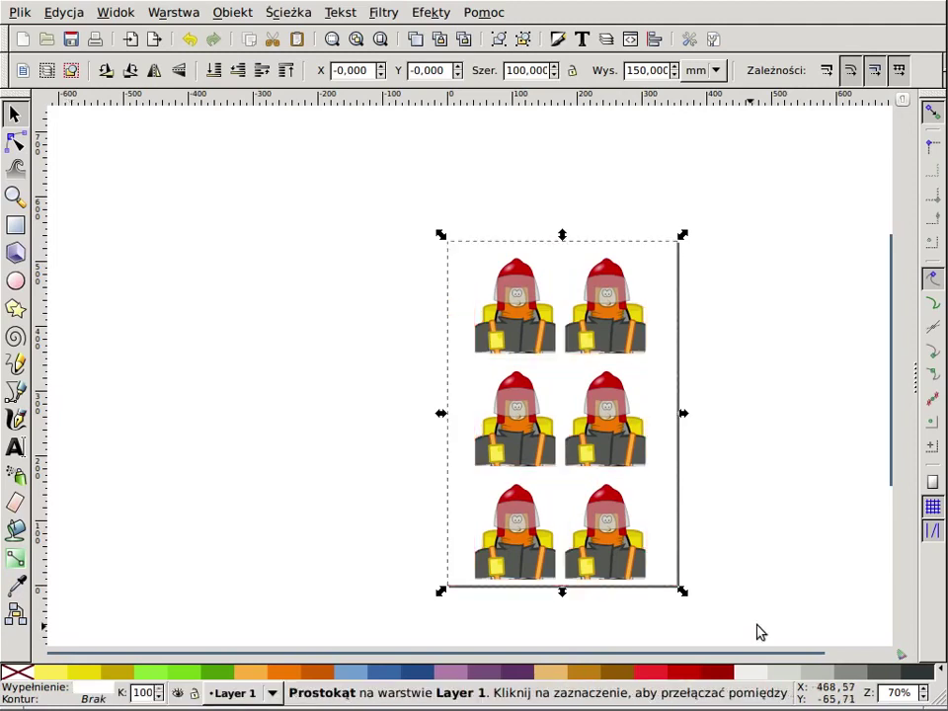
{"action": "left_click", "coordinate": [805, 534]}
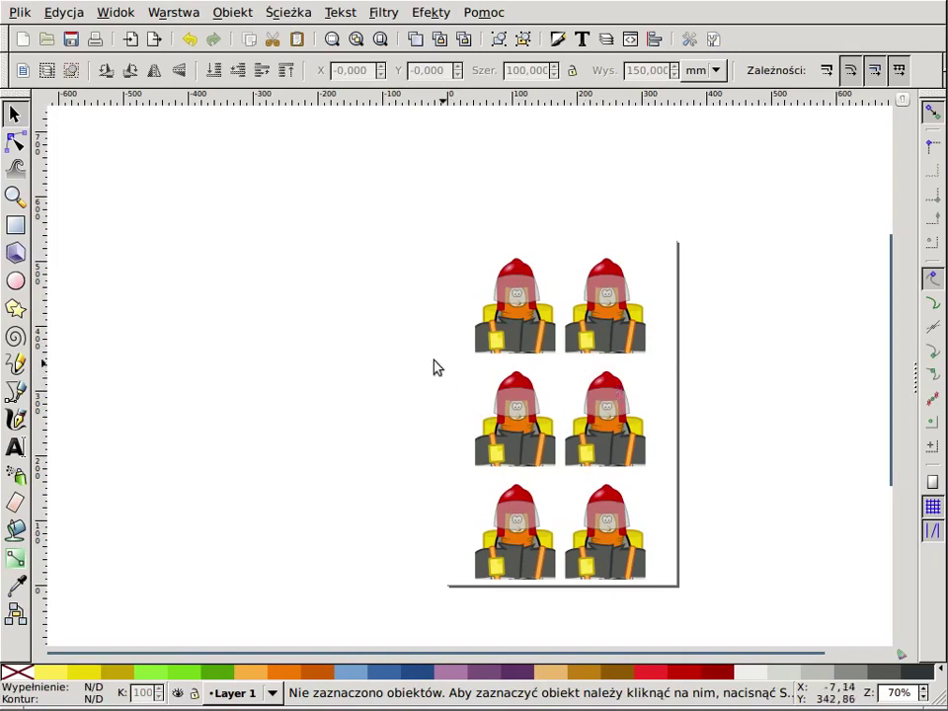
{"action": "left_click", "coordinate": [16, 12]}
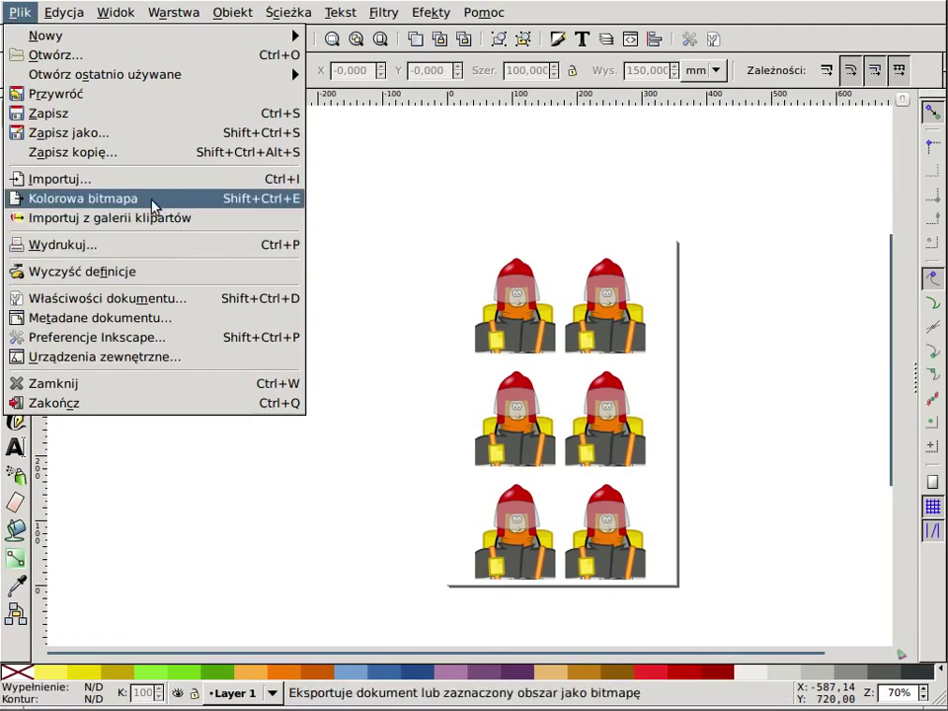
- Set the bitmap export area to Page at 300 dpi with millimetre units
{"action": "left_click", "coordinate": [244, 214]}
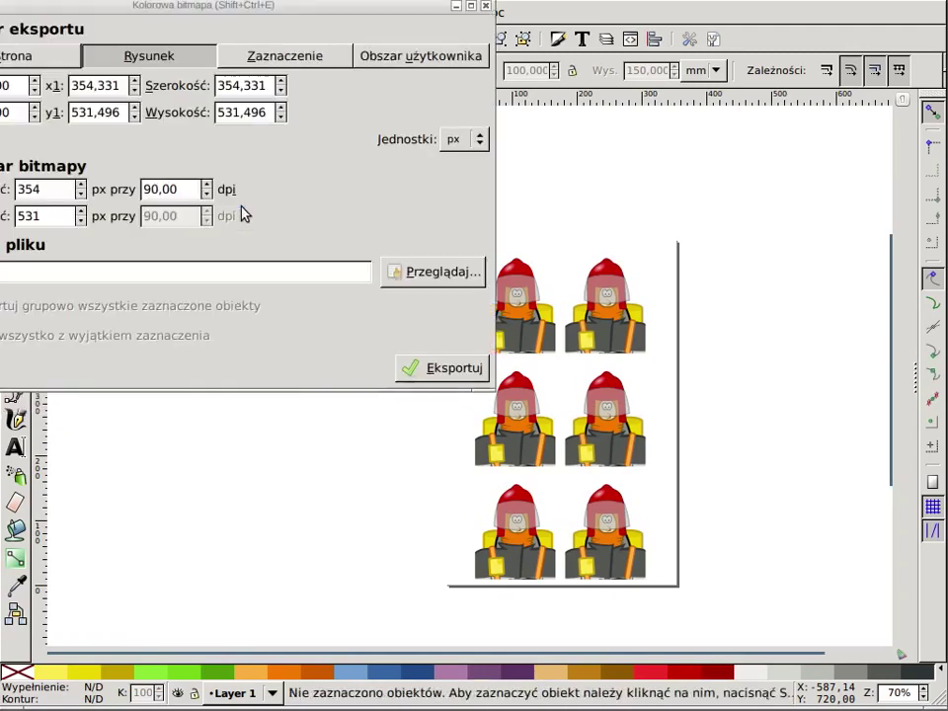
{"action": "left_click", "coordinate": [33, 61]}
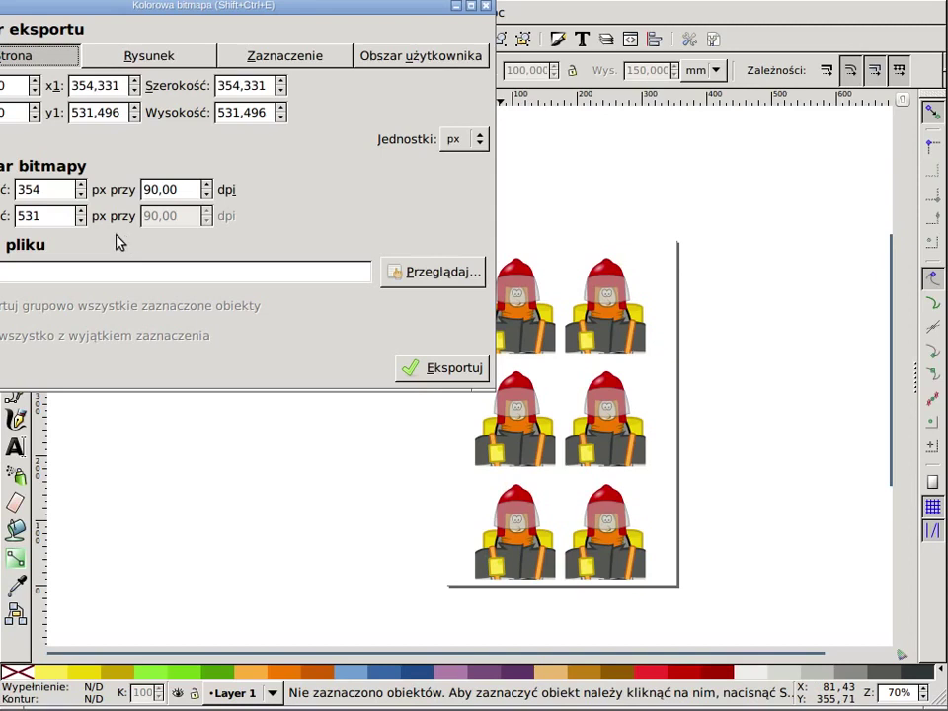
{"action": "double_click", "coordinate": [173, 190]}
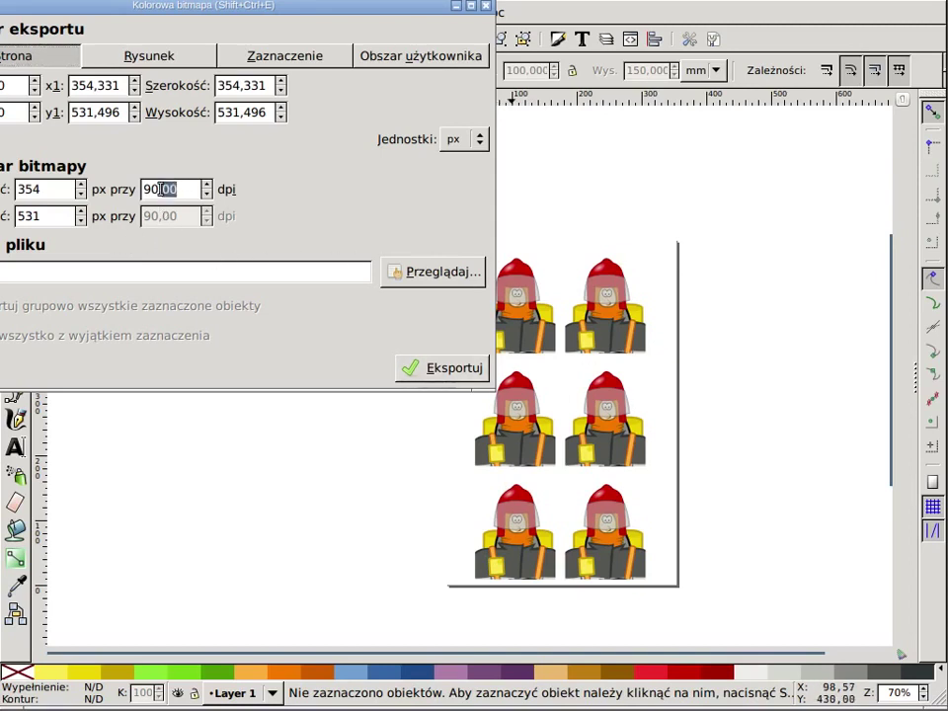
{"action": "type", "text": "3"}
{"action": "key", "text": "Tab"}
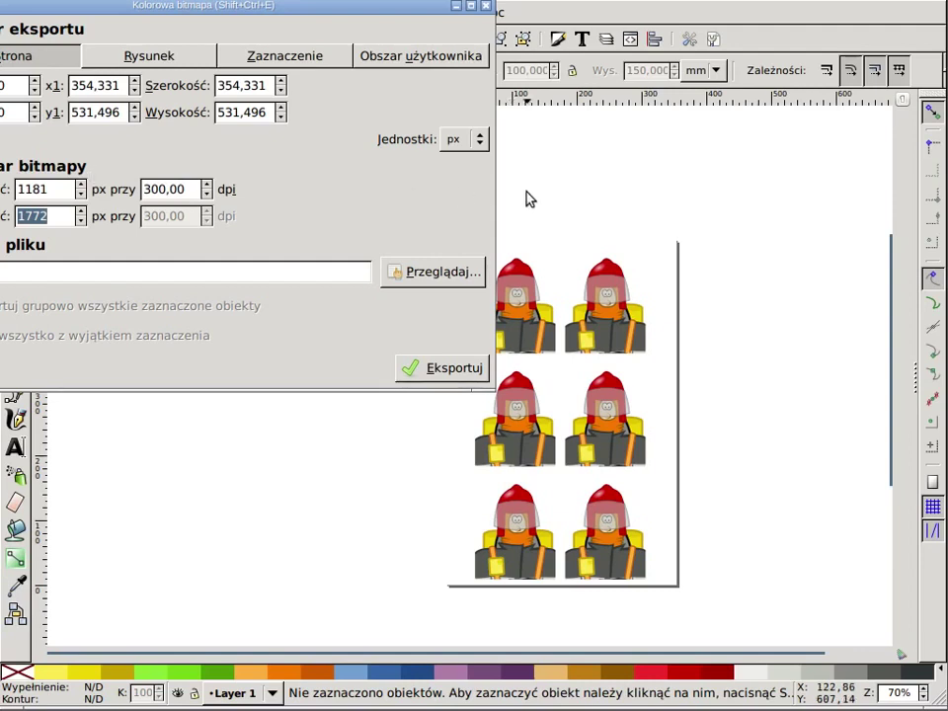
{"action": "left_click", "coordinate": [485, 146]}
{"action": "left_click", "coordinate": [483, 155]}
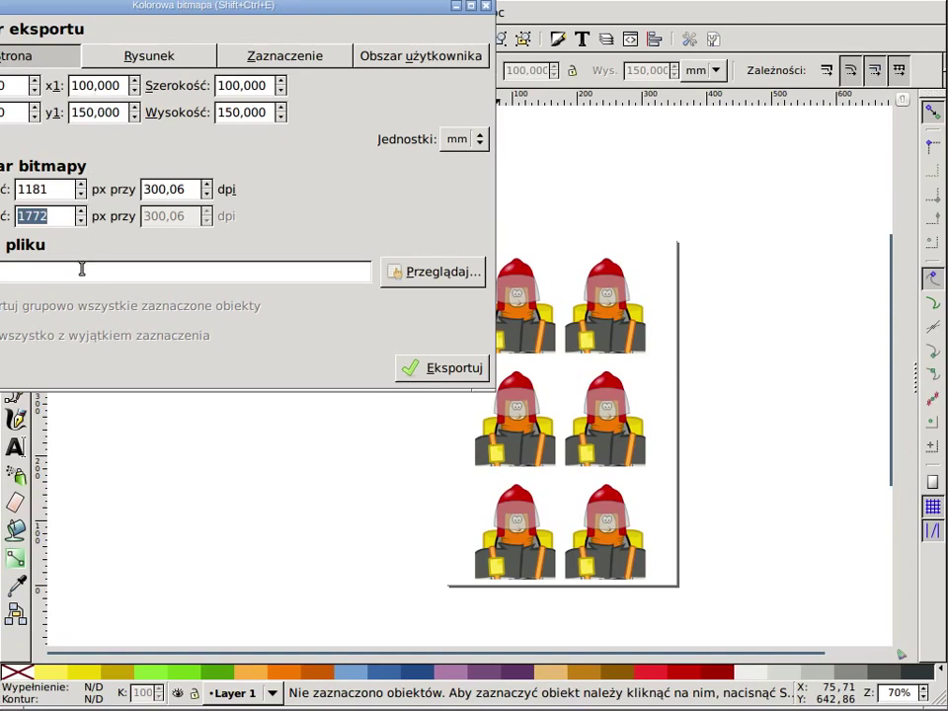
- Name the file stazak.png, export it and close the export dialog
{"action": "left_click", "coordinate": [214, 278]}
{"action": "type", "text": "ng"}
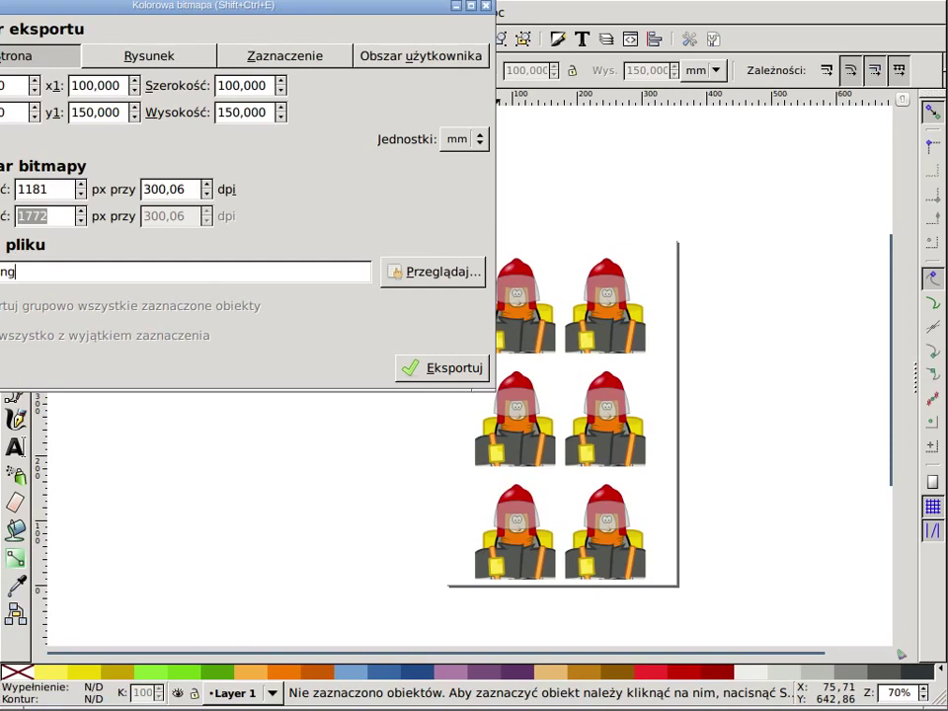
{"action": "left_click", "coordinate": [448, 375]}
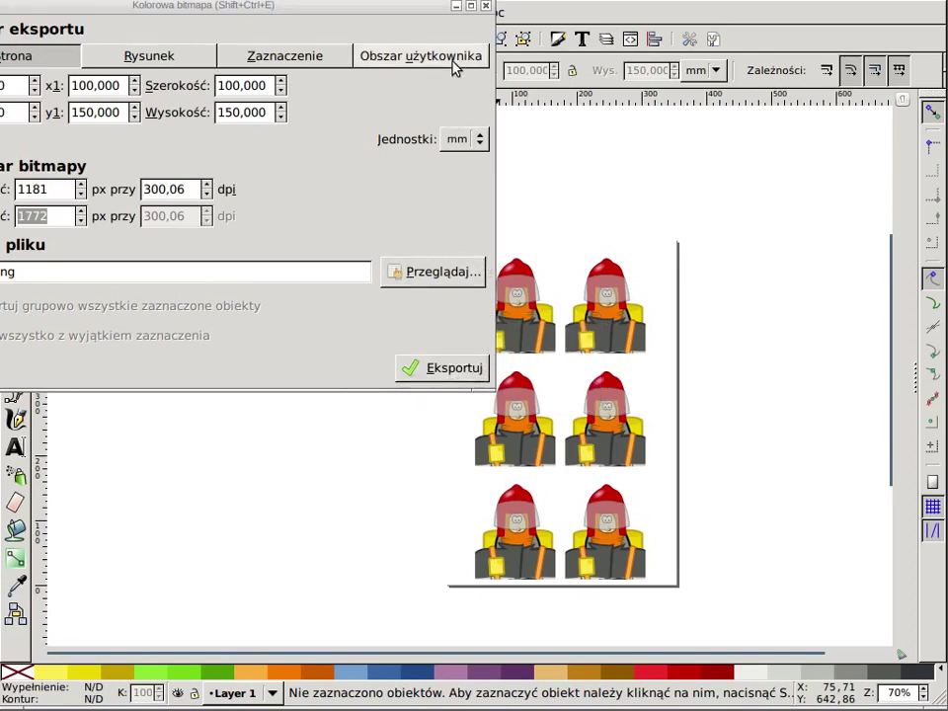
{"action": "left_click", "coordinate": [485, 6]}
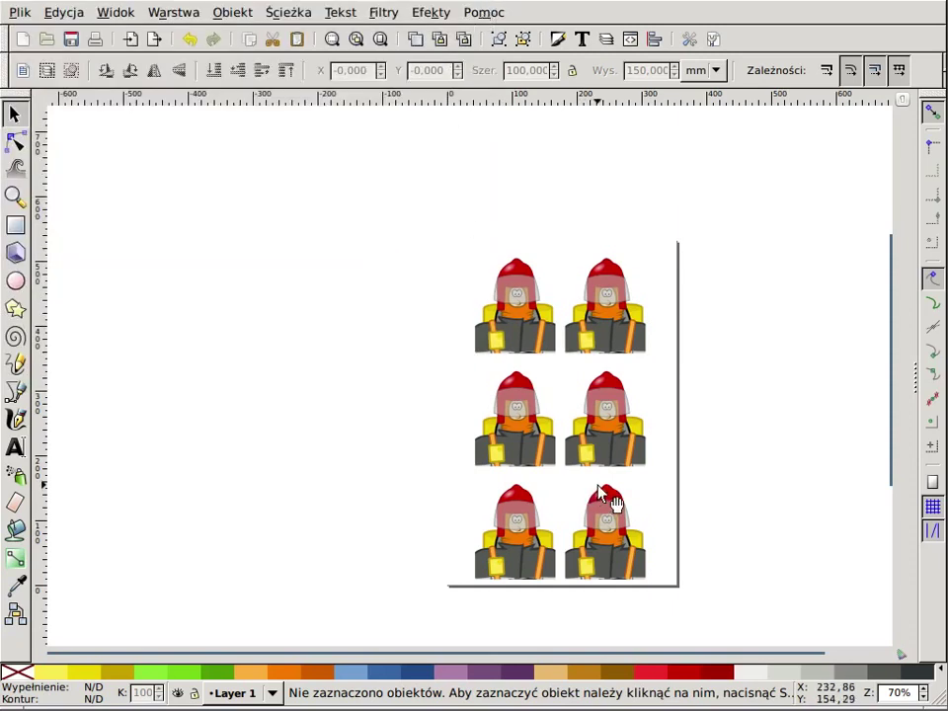